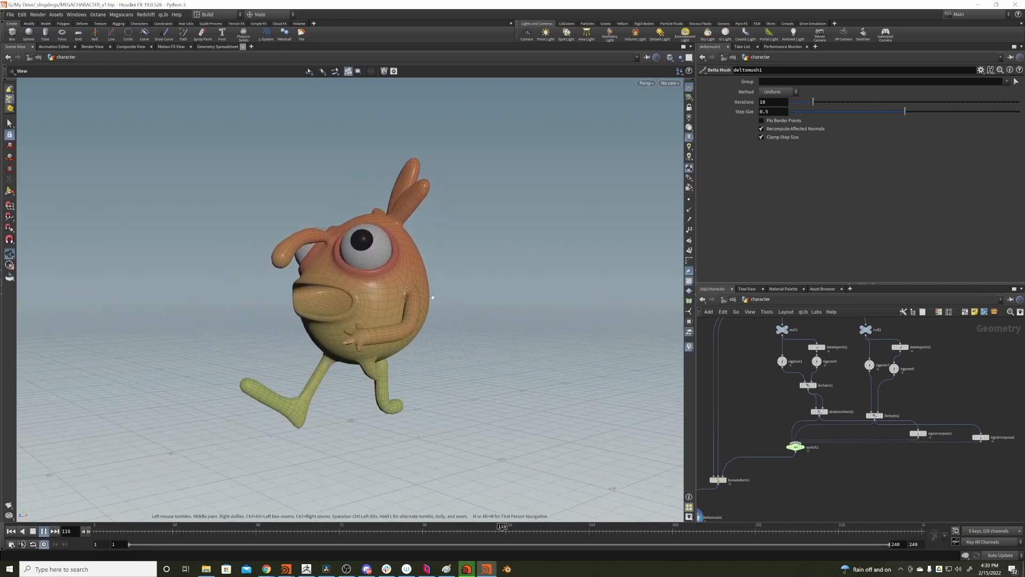
Examine the character's looping walk animation from several angles, and return the timeline to frame 1
key("Return")
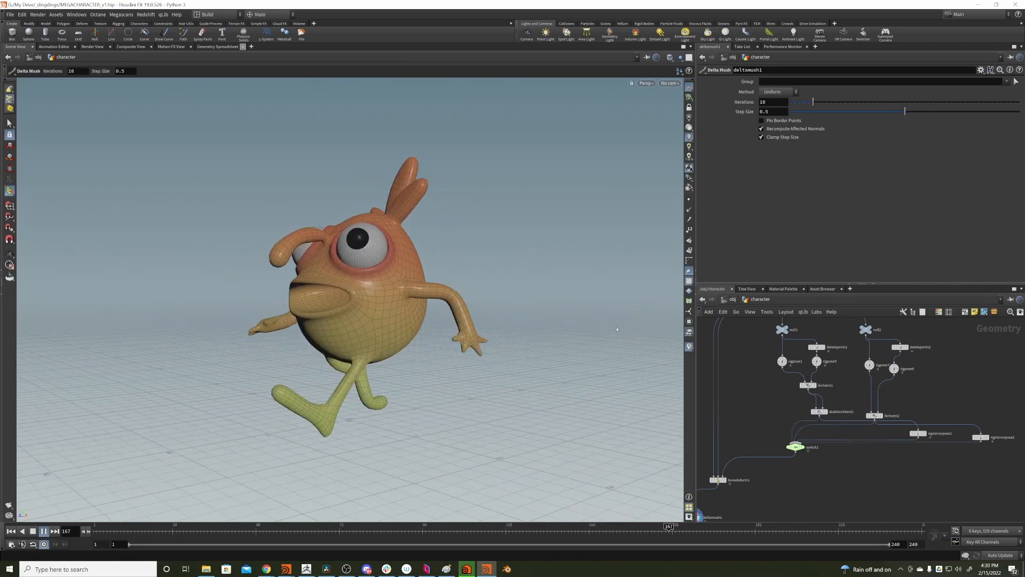
key("Escape")
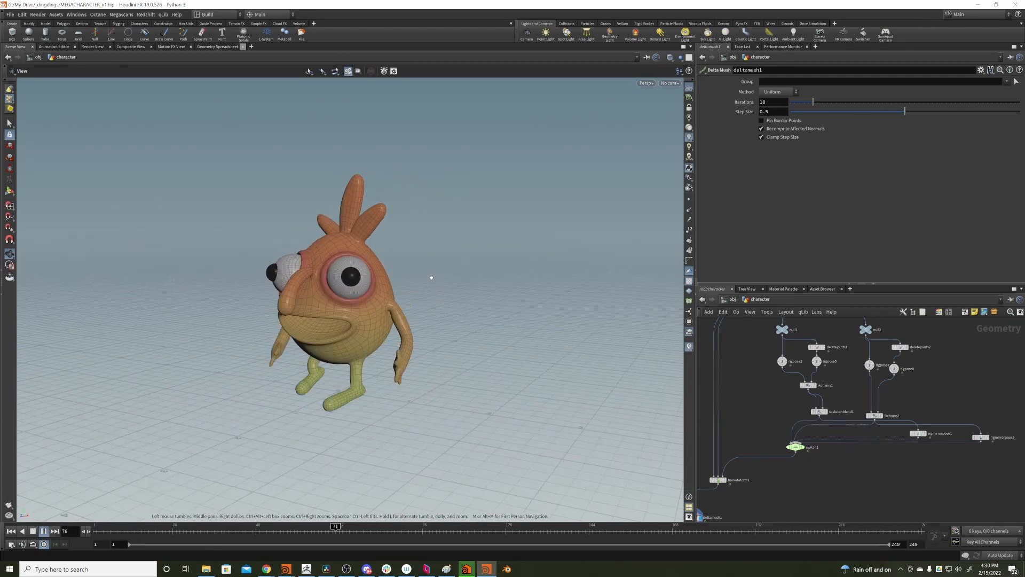
key("Return")
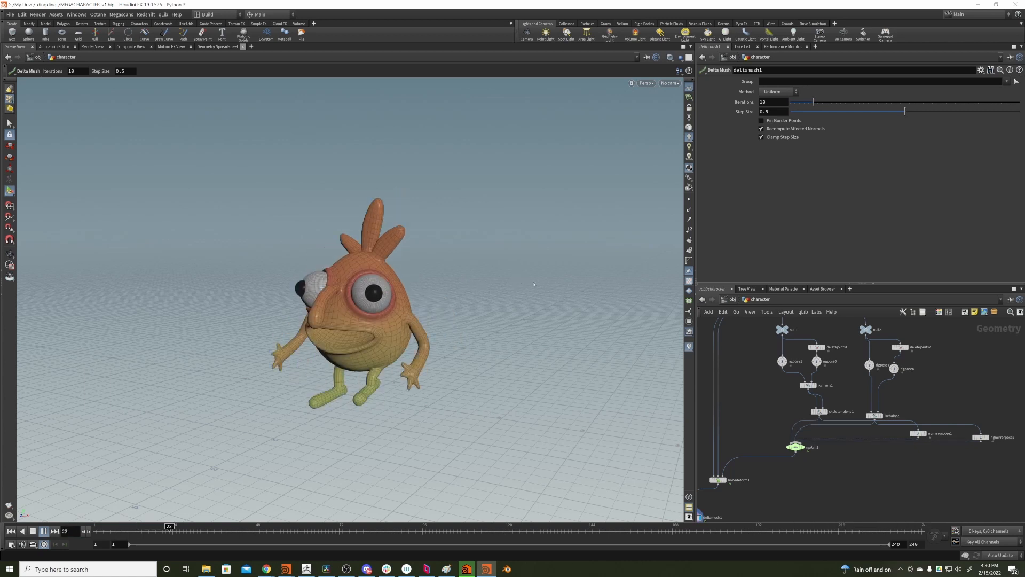
middle_click_drag(787, 406, 785, 380)
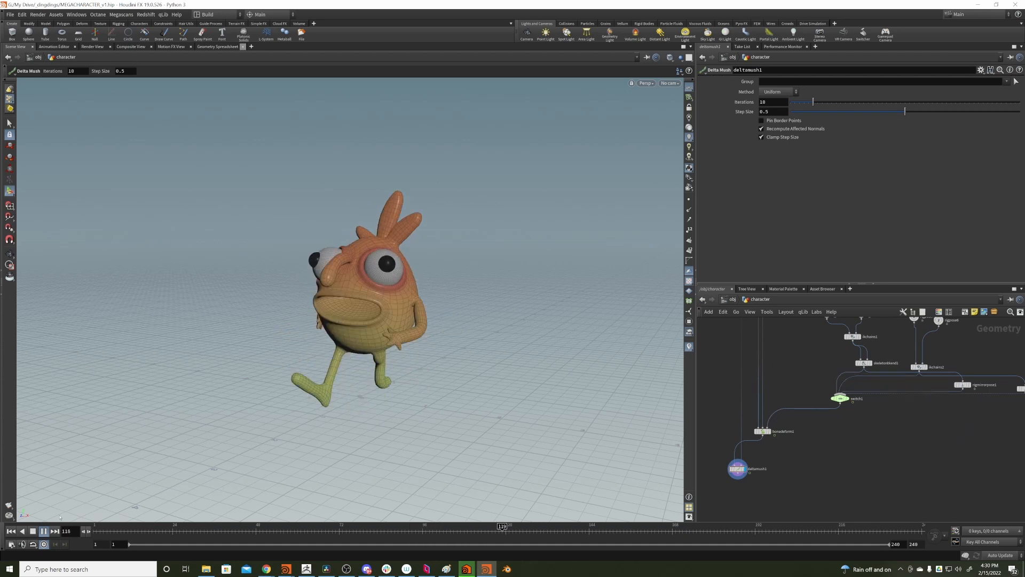
left_click(12, 529)
Connect the ikchains1 pose directly into bonedeform1 in place of switch1
middle_click_drag(757, 340, 710, 395)
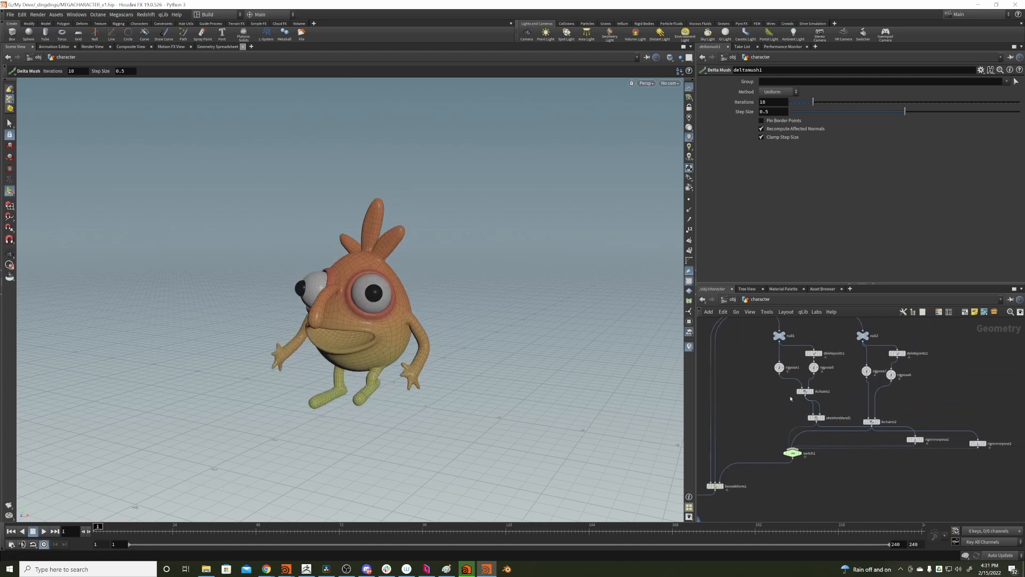
left_click_drag(815, 420, 720, 482)
middle_click_drag(755, 439, 794, 376)
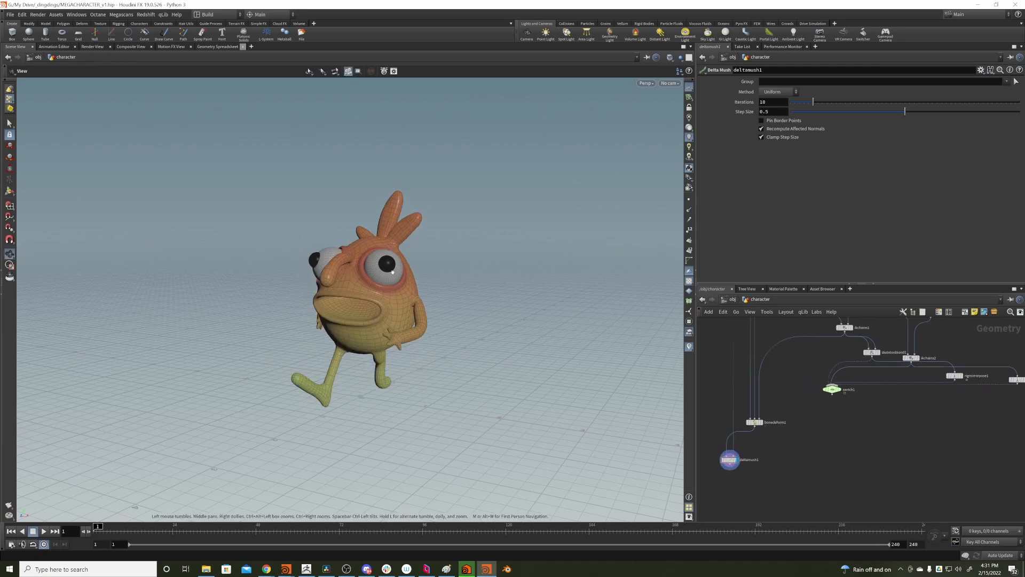
Try moving the character's hip joint upward in the rigpose1 node, and undo the move
left_click_drag(390, 299, 312, 265, "alt")
key("Return")
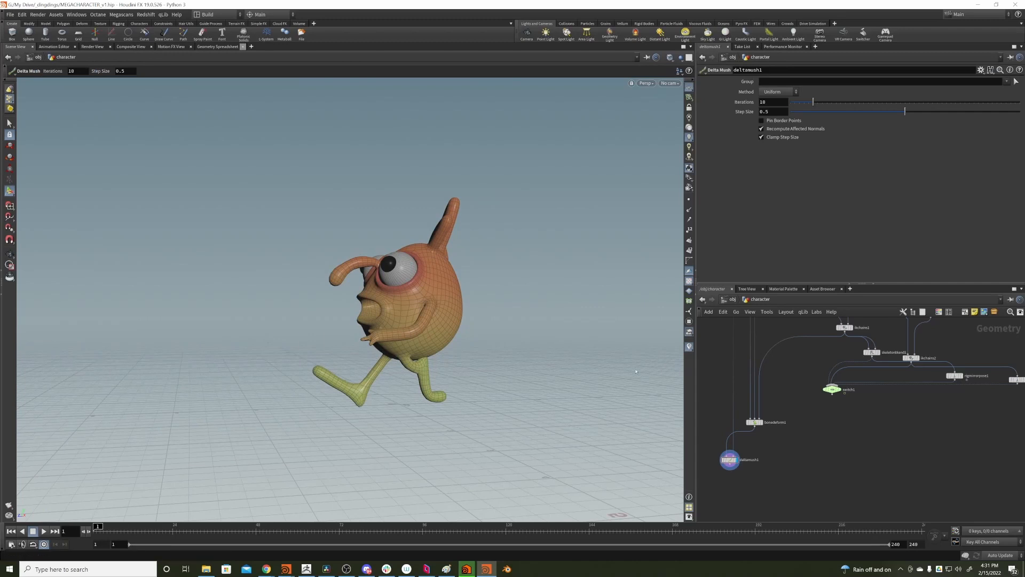
middle_click_drag(767, 370, 717, 459)
scroll(772, 381, "up", 3)
left_click(772, 398)
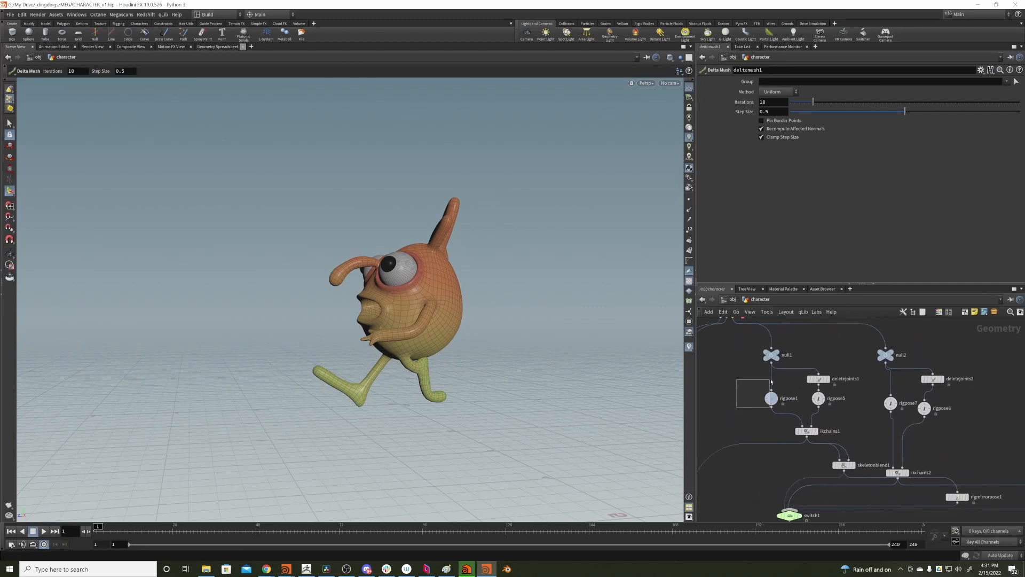
left_click_drag(480, 412, 565, 443, "alt")
left_click(360, 348)
left_click_drag(363, 348, 358, 314)
key("ctrl+z")
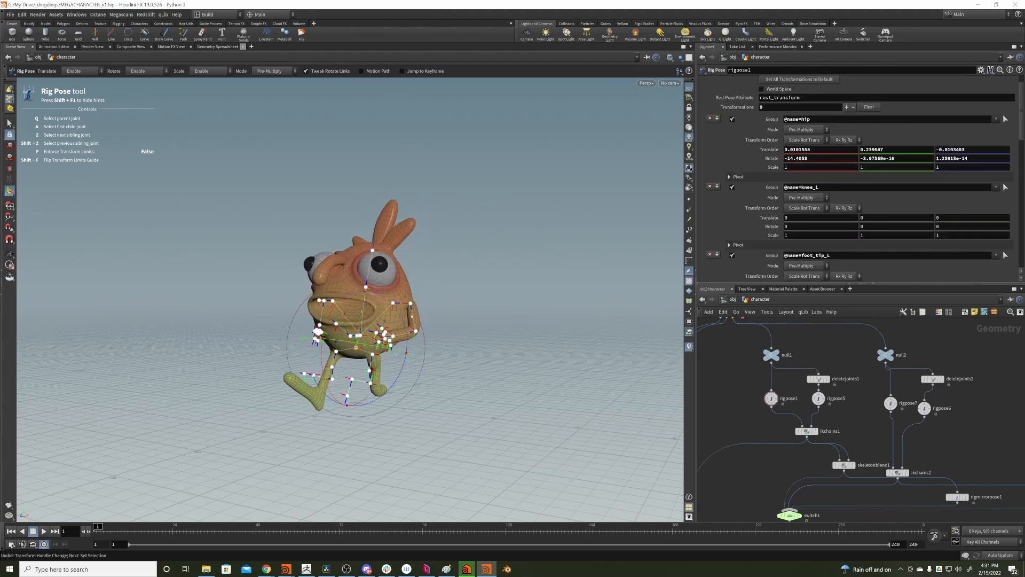
Try repositioning the foot_R joint with the rigpose5 node, and undo the move
left_click_drag(288, 340, 216, 341, "alt")
left_click(818, 398)
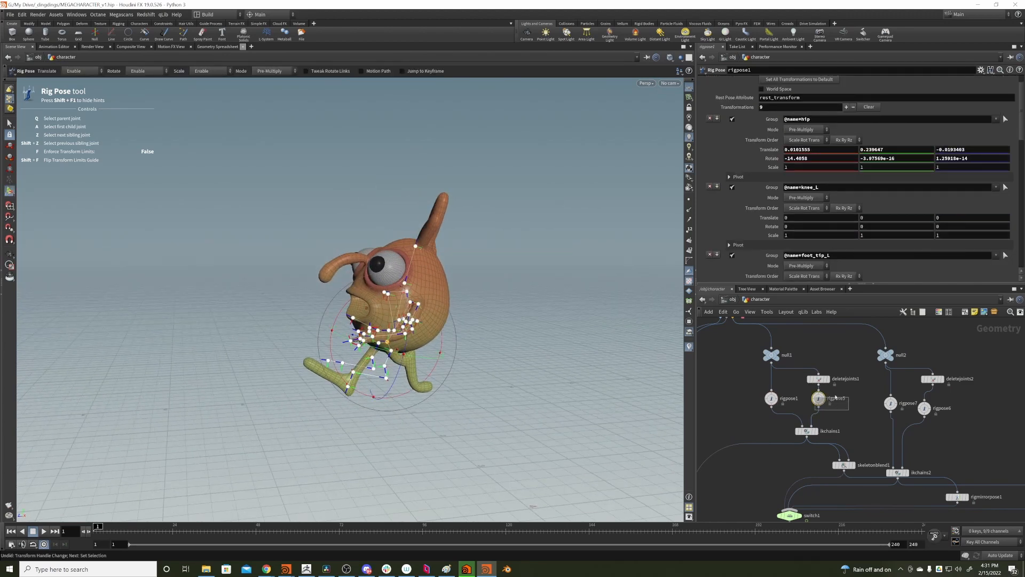
left_click_drag(818, 398, 821, 403)
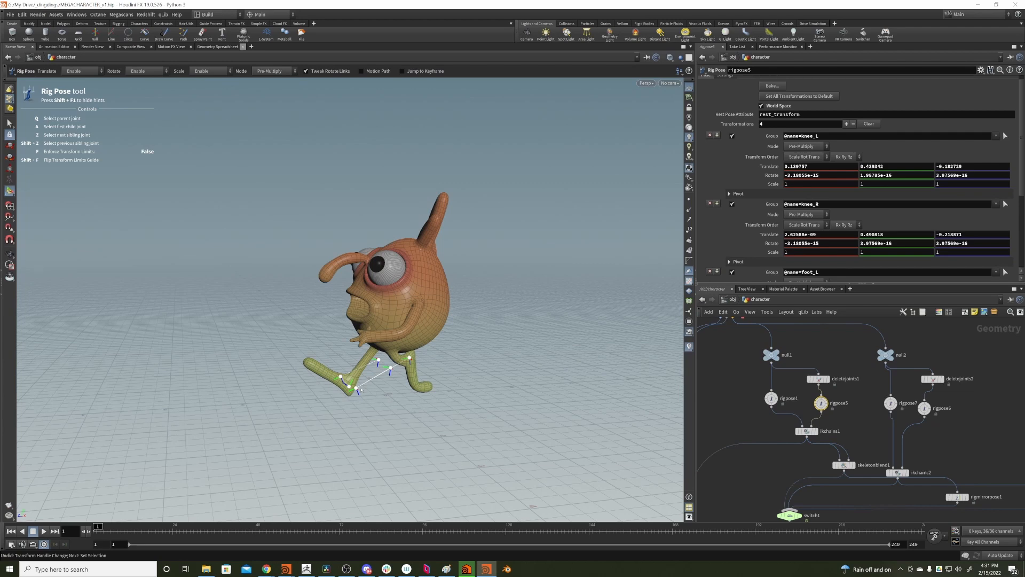
left_click(356, 388)
left_click_drag(349, 386, 296, 337, "alt")
key("ctrl+z")
key("ctrl+z")
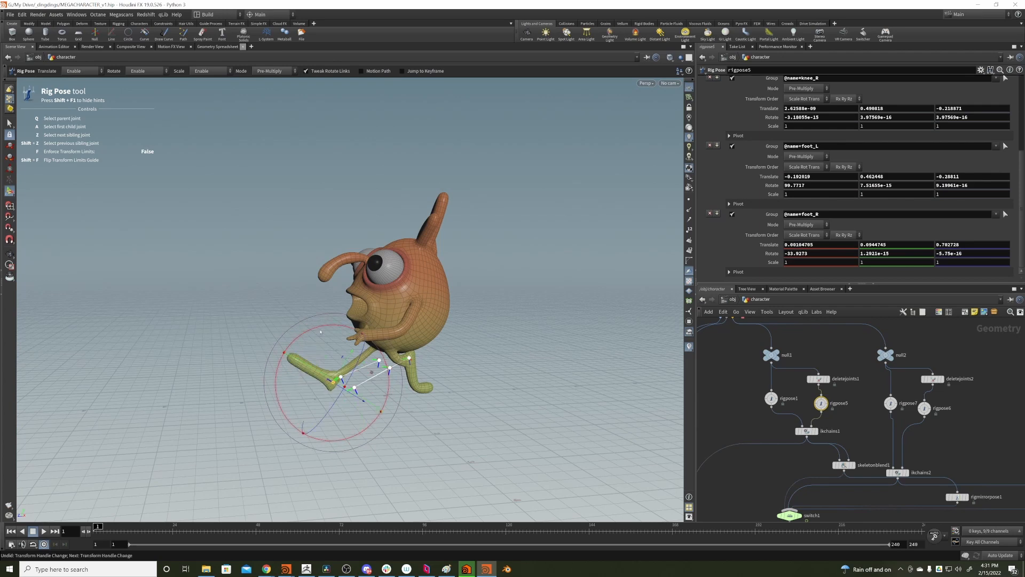
Insert the skeletonblend1 node into the connection between ikchains1 and bonedeform1
key("space")
left_click_drag(389, 278, 595, 275, "alt")
key("space")
middle_click_drag(785, 468, 776, 403)
left_click_drag(835, 404, 776, 403)
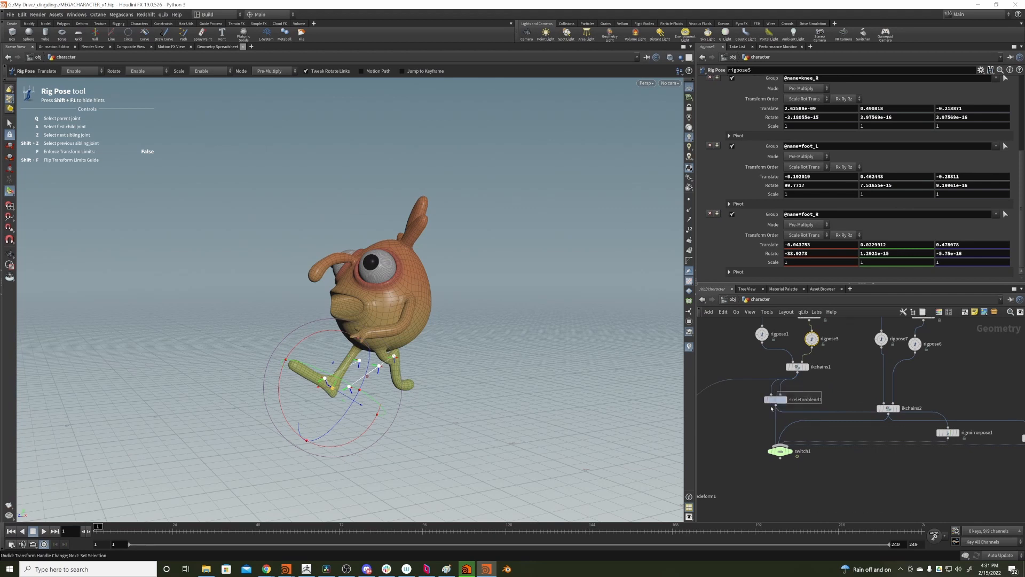
middle_click_drag(745, 403, 802, 405)
left_click_drag(777, 383, 833, 409)
middle_click_drag(790, 389, 735, 397)
left_click_drag(778, 412, 798, 414)
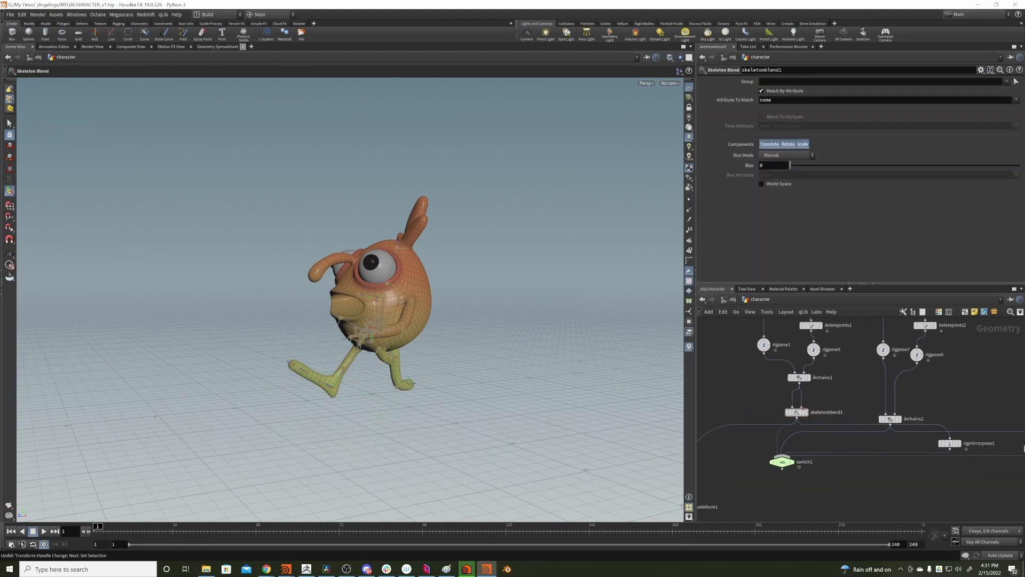
Connect ikchains2 to the second input of skeletonblend1 and try out its Bias between the two poses, ending at 0
left_click_drag(890, 424, 802, 407)
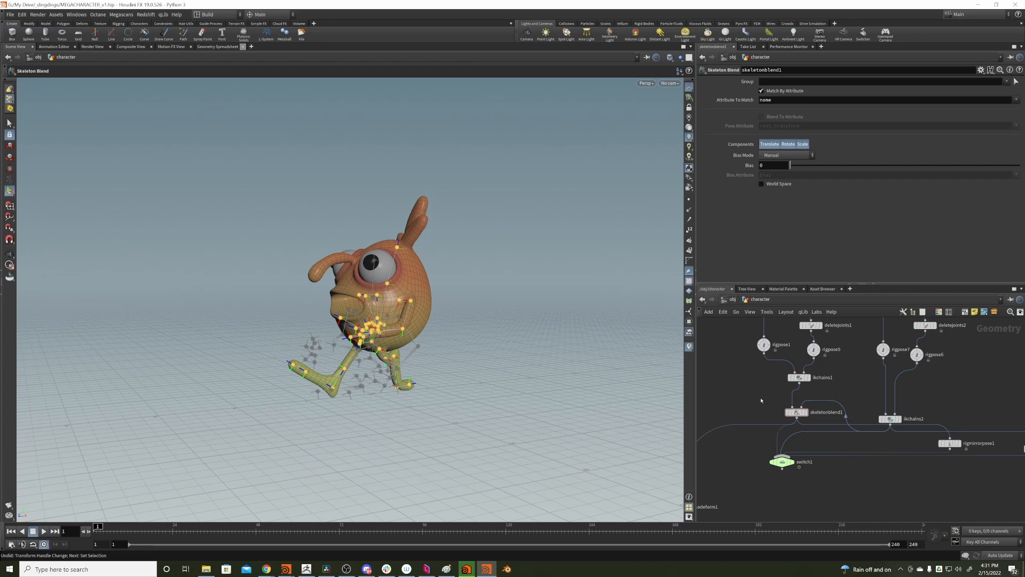
middle_click_drag(838, 391, 866, 367)
left_click_drag(790, 165, 620, 214)
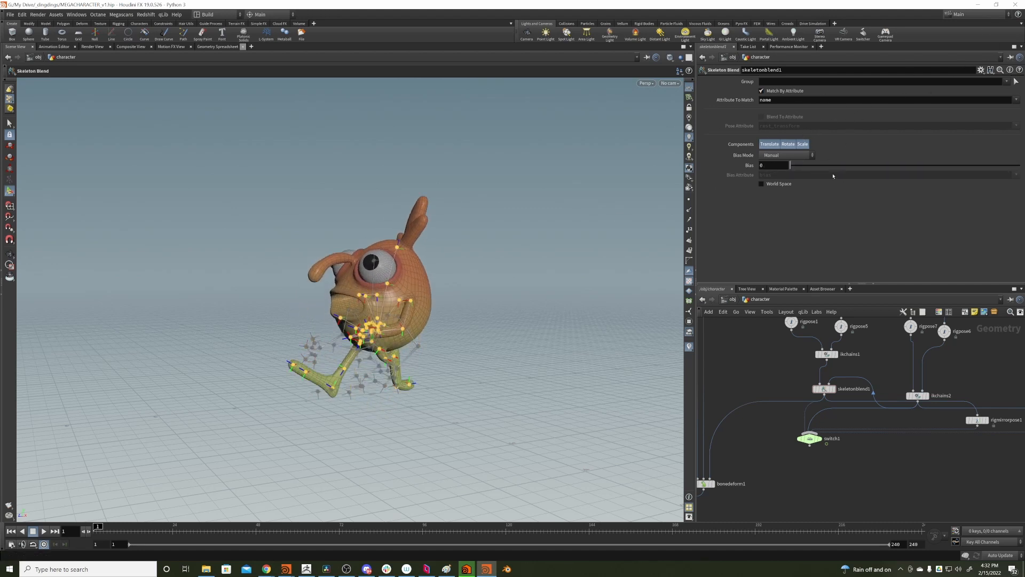
left_click_drag(790, 165, 668, 203)
left_click(776, 143)
mouse_move(791, 165)
left_mouse_down()
mouse_move(994, 160)
mouse_move(943, 128)
mouse_move(951, 126)
mouse_move(774, 161)
left_mouse_up()
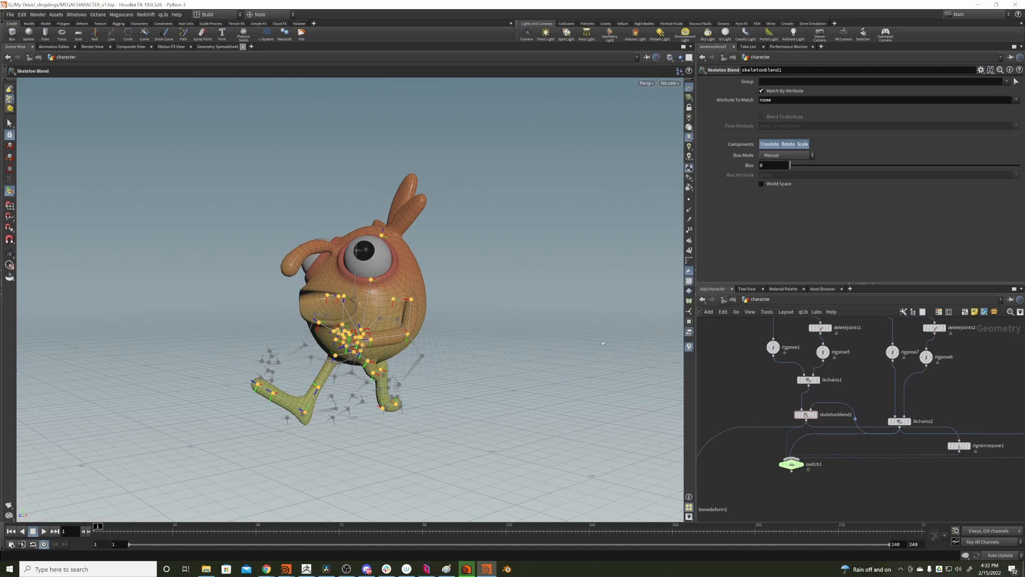
Reconnect the output of switch1 to bonedeform1 and delete the skeletonblend1 node
middle_click_drag(783, 399, 782, 378)
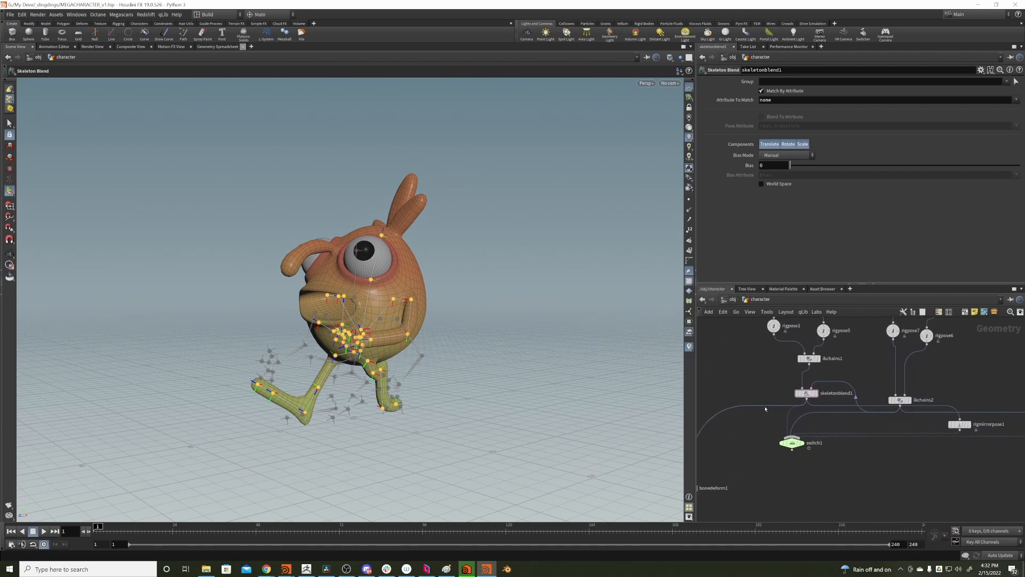
mouse_move(770, 406)
left_mouse_down()
mouse_move(794, 455)
mouse_move(771, 411)
left_mouse_up()
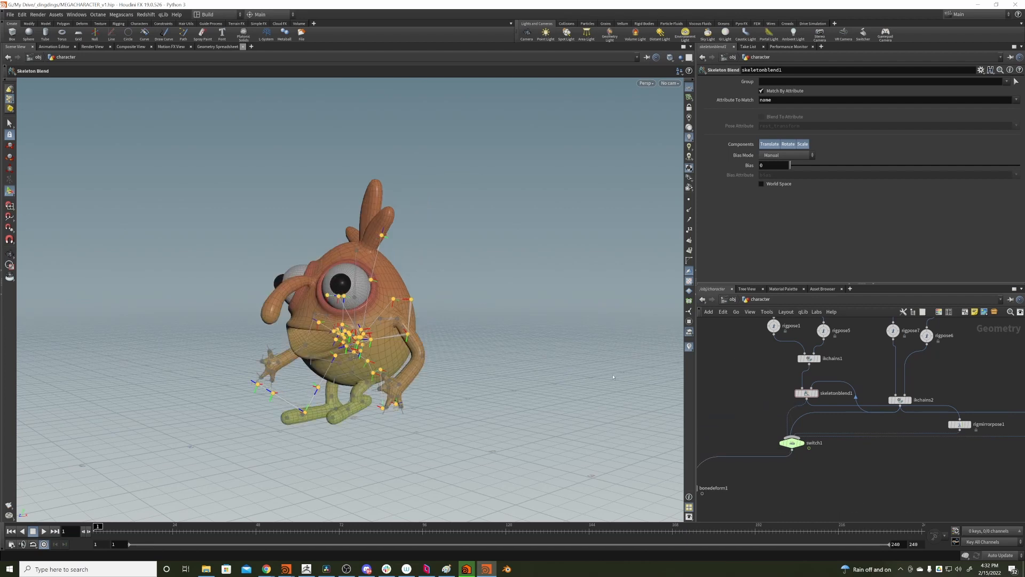
middle_click_drag(748, 370, 692, 365)
middle_click_drag(920, 449, 927, 409)
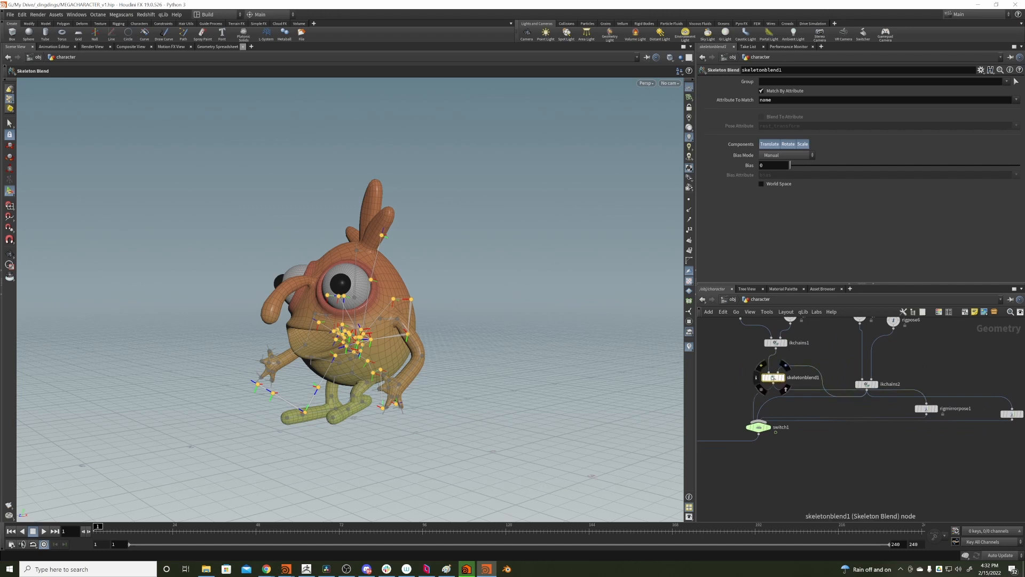
key("Delete")
Reposition the rigmirrorpose1 and ikchains1 nodes to tidy the network
middle_click_drag(794, 372, 774, 389)
scroll(792, 379, "down", 1)
left_click_drag(878, 415, 883, 412)
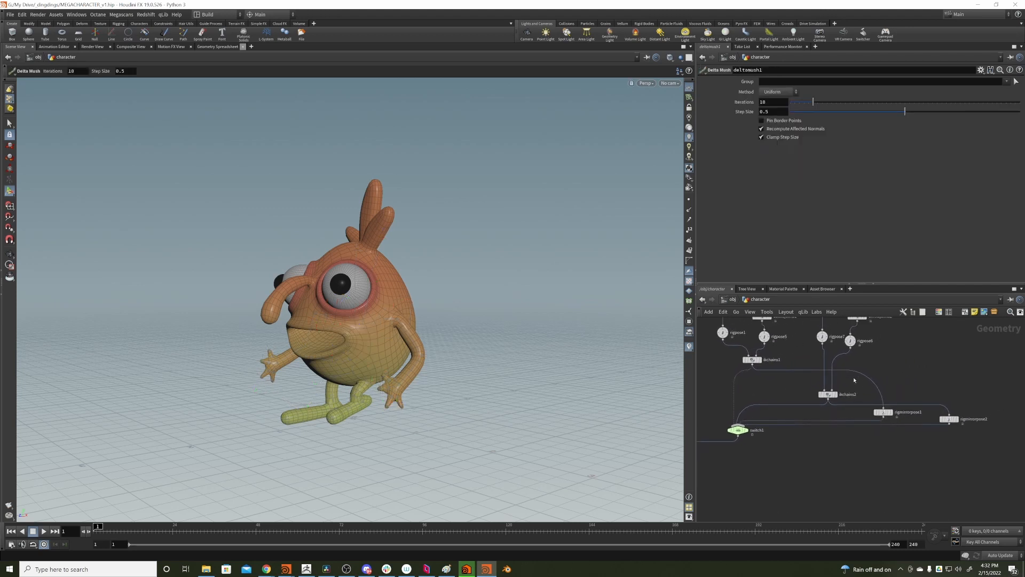
left_click_drag(752, 360, 745, 376)
Display the poses of ikchains1, ikchains2, rigmirrorpose1 and rigmirrorpose2 in turn, and show the parameters of switch1
left_click(752, 376)
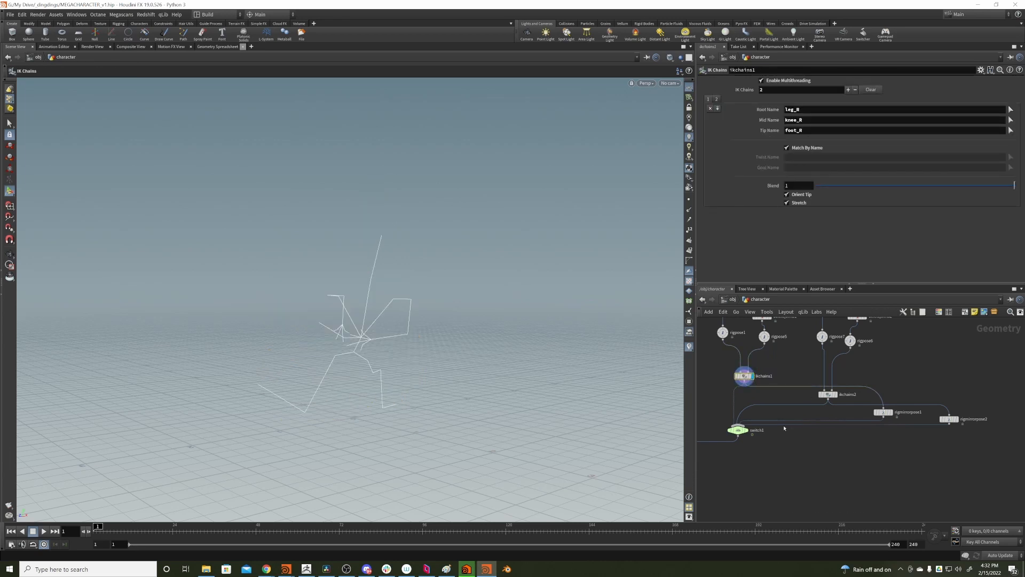
left_click(835, 394)
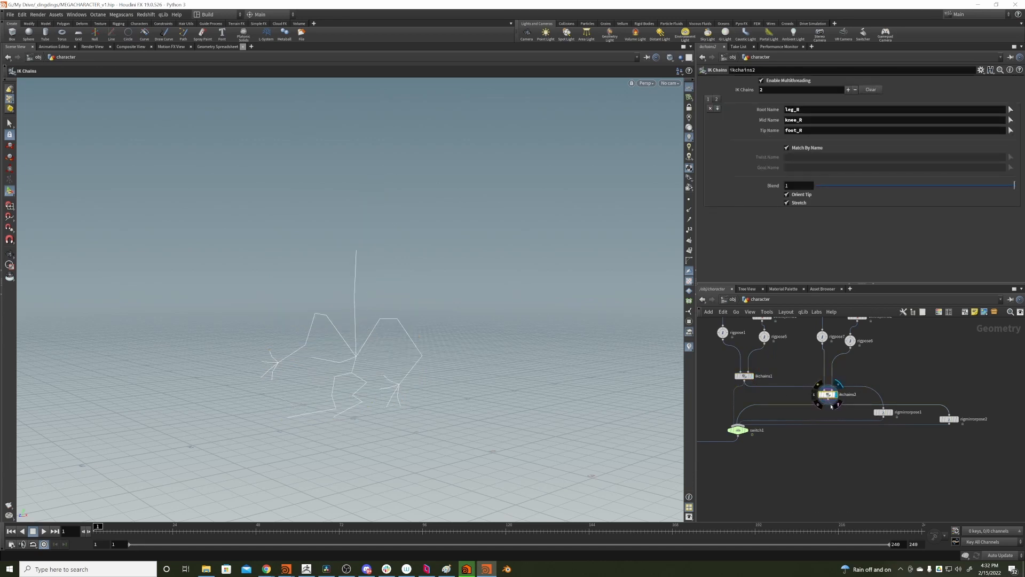
left_click(885, 413)
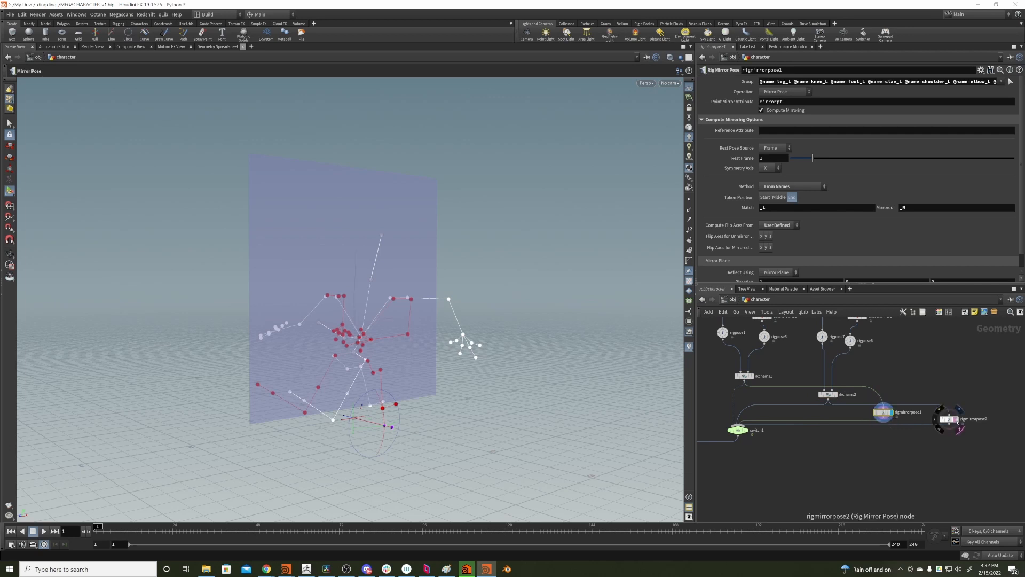
left_click(956, 420)
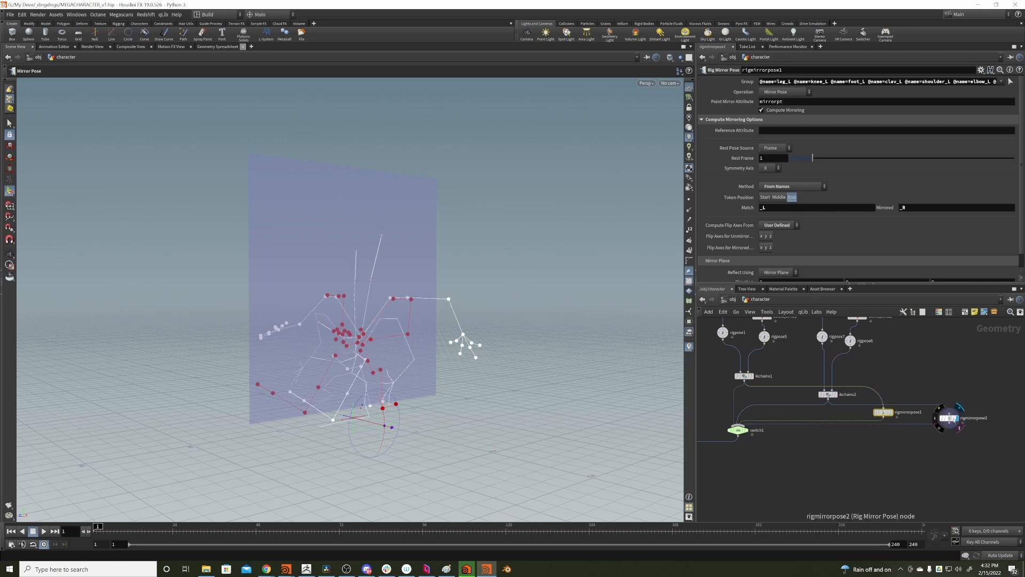
left_click(950, 418)
middle_click_drag(781, 458, 856, 425)
left_click_drag(856, 426, 793, 385)
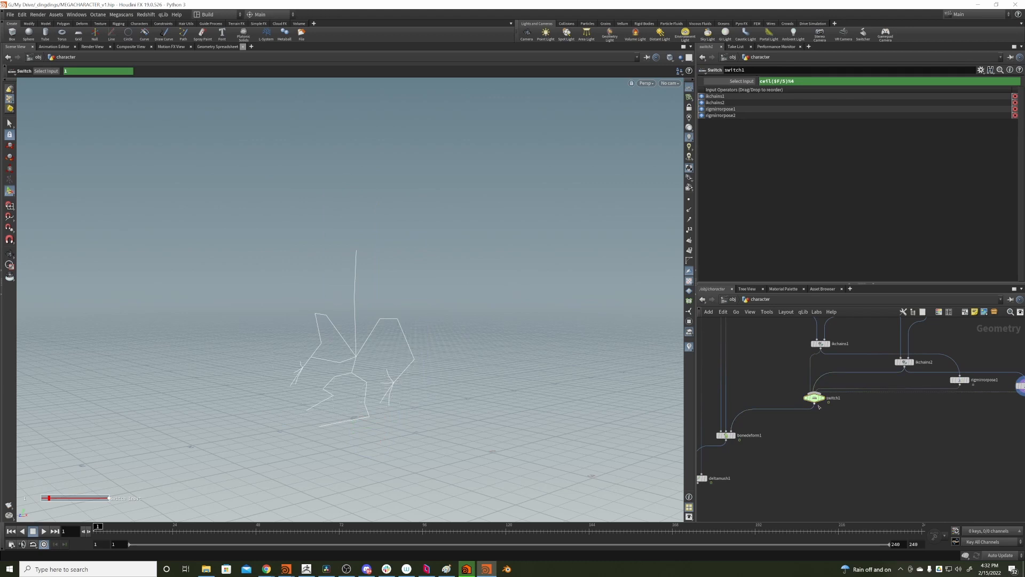
Display the deltamush1 result and play the animation, viewing the whole character from the side
middle_click_drag(730, 441, 818, 408)
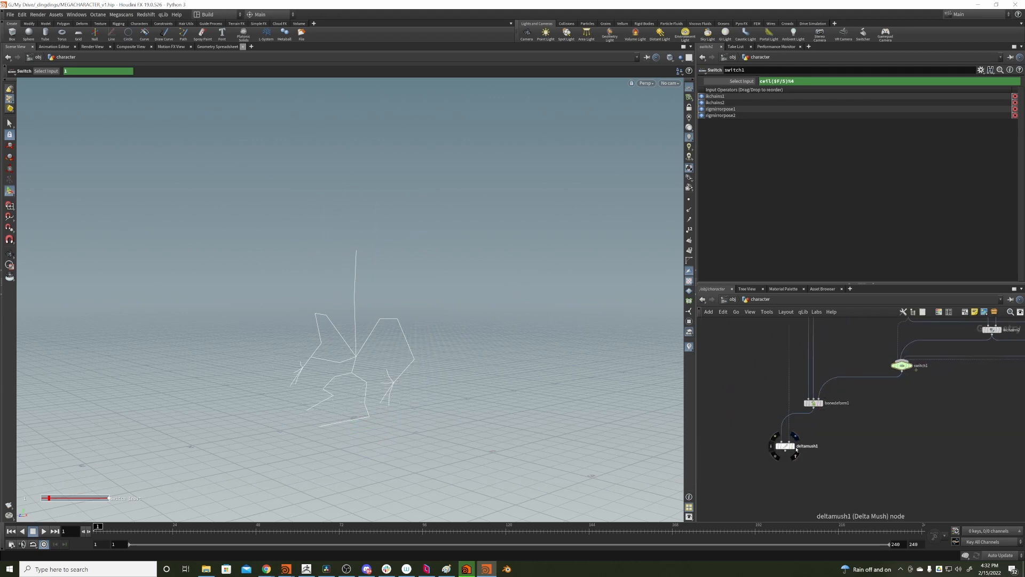
left_click(792, 445)
left_click(43, 530)
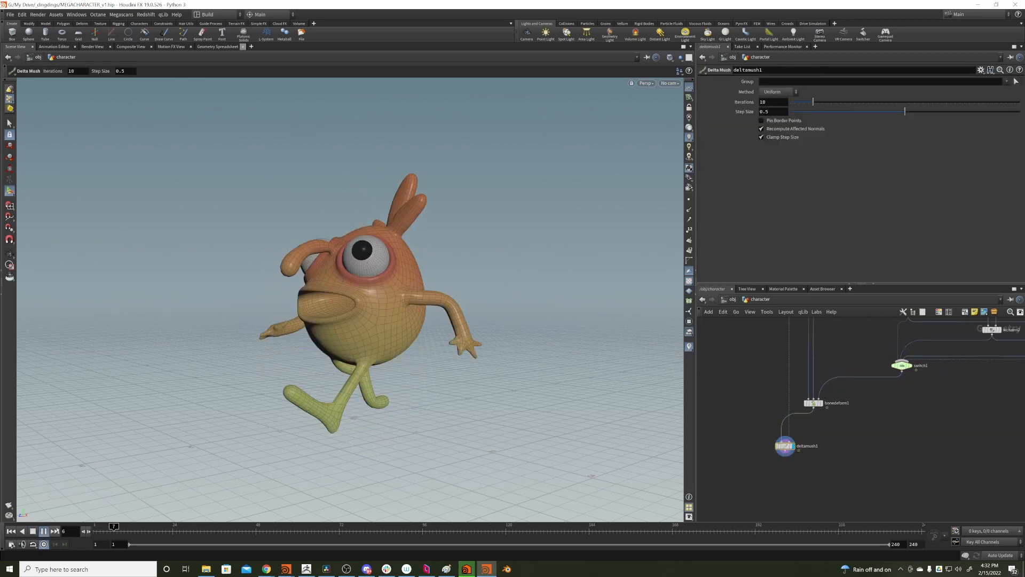
right_click_drag(476, 293, 423, 322, "alt")
middle_click_drag(423, 322, 380, 343, "alt")
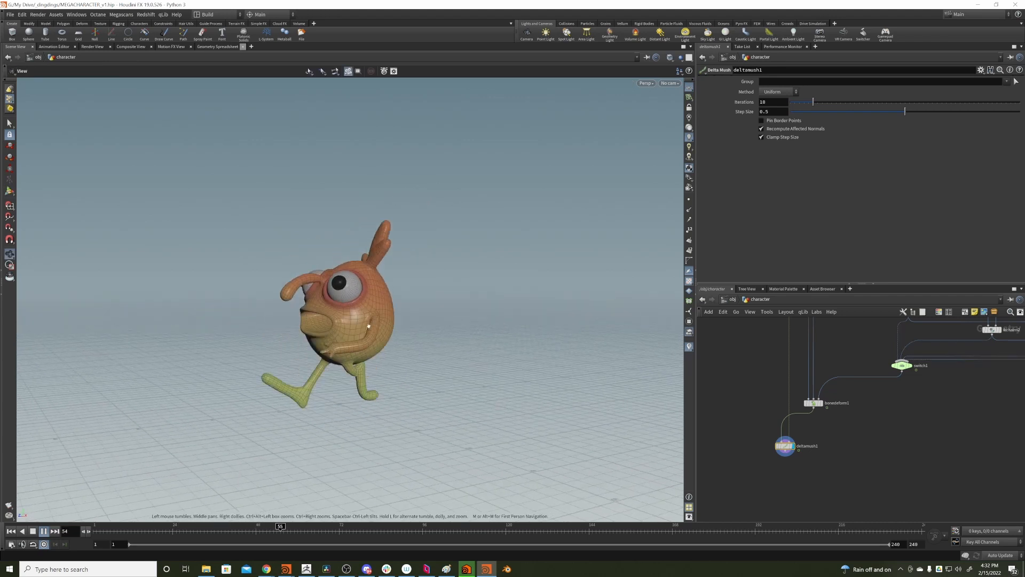
Stop playback at frame 1 and show the evaluated value of switch1's Select Input expression ceil($F/5)%4
middle_click_drag(924, 369, 821, 412)
left_click(799, 407)
scroll(838, 426, "up", 3)
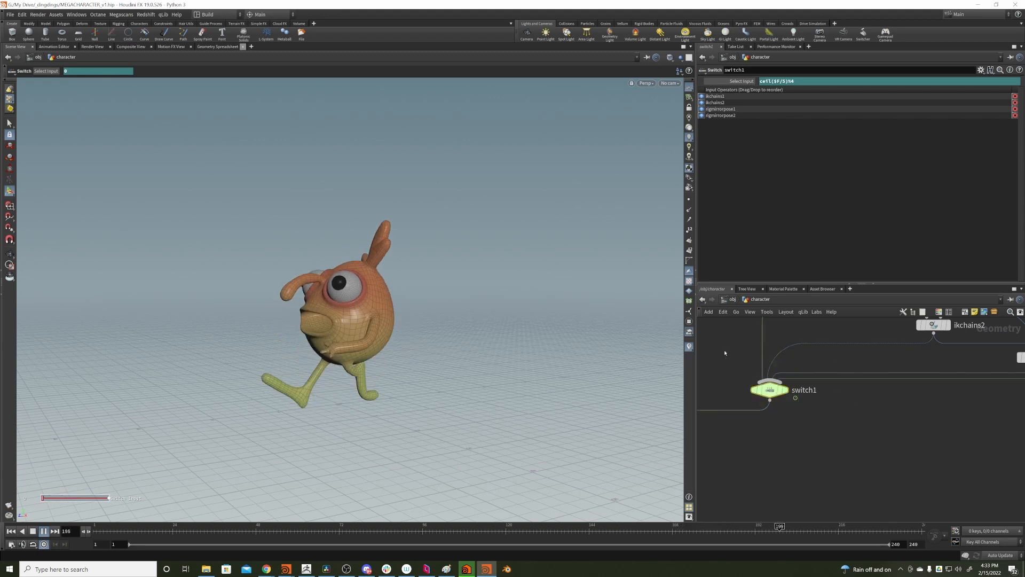
left_click_drag(194, 530, 59, 523)
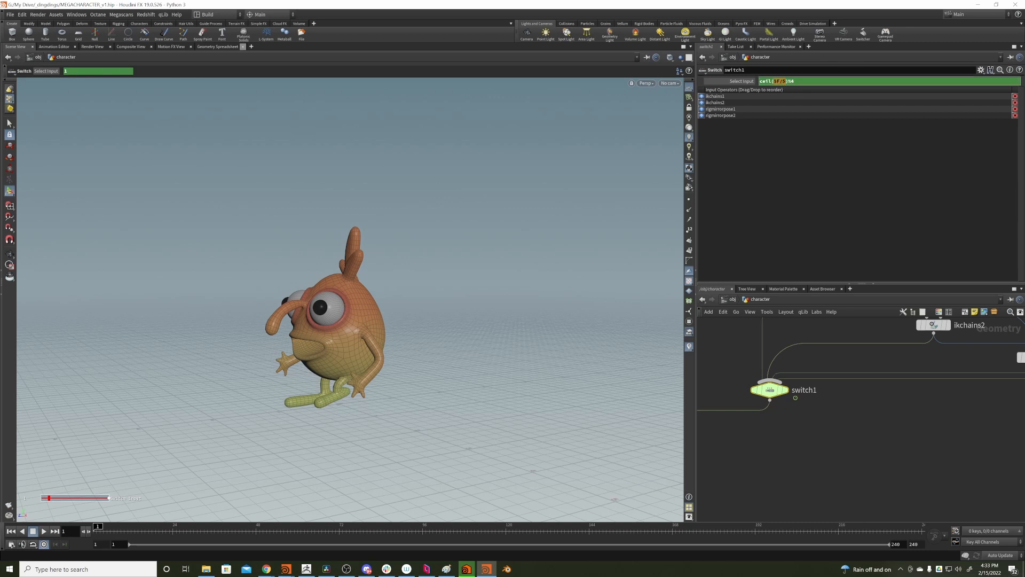
left_click(741, 82)
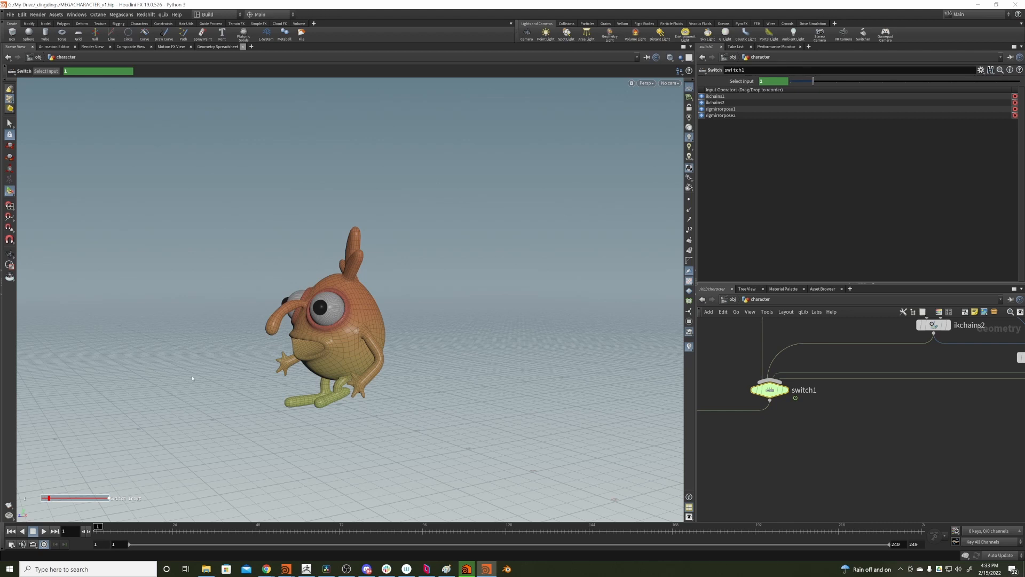
Step through the timeline from frame 1 to frame 21 to examine how switch1's selected input changes the pose
key("Right")
key("Right")
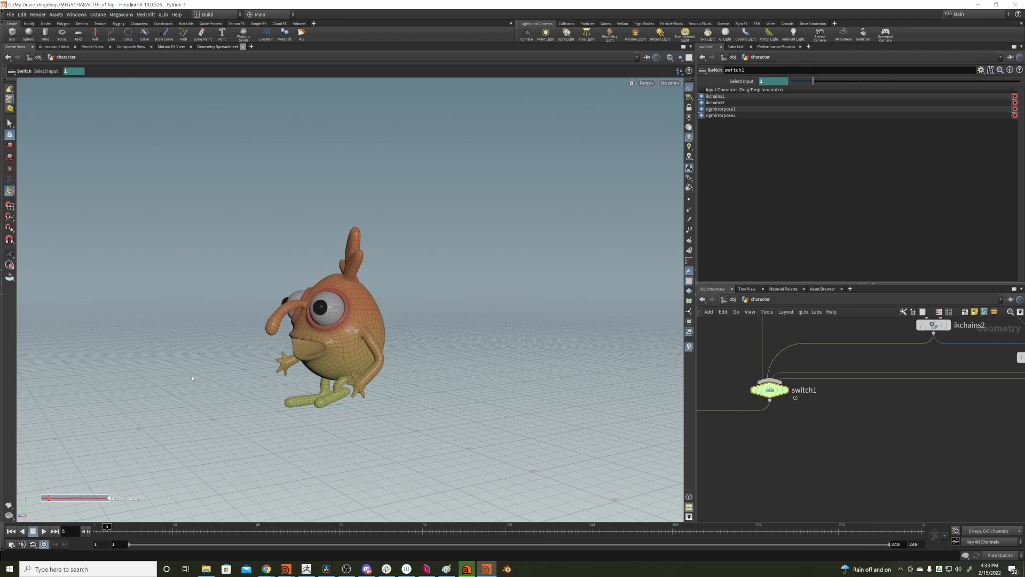
key("Right")
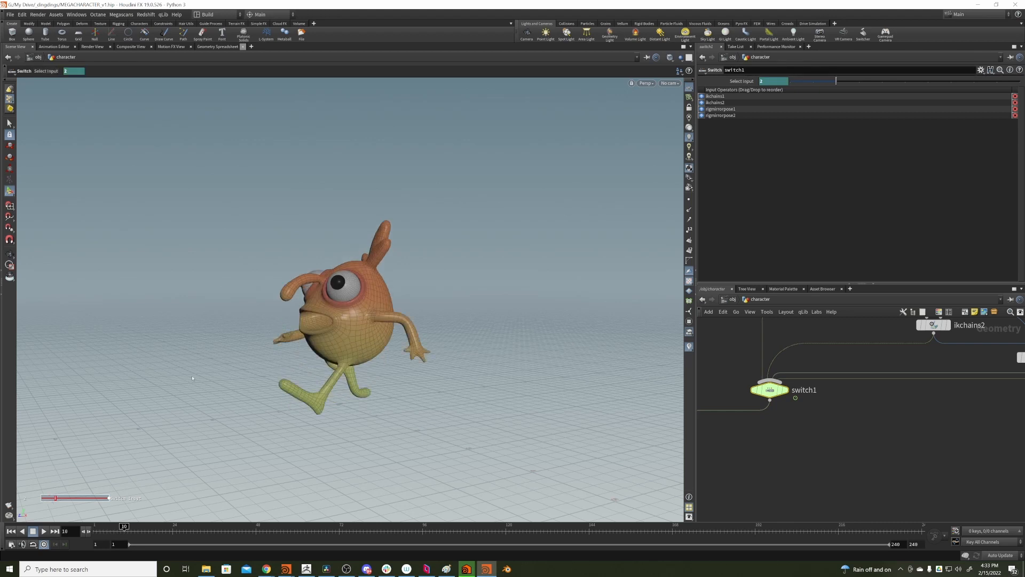
key("Right")
key("Right")
key("Right")
key("Right")
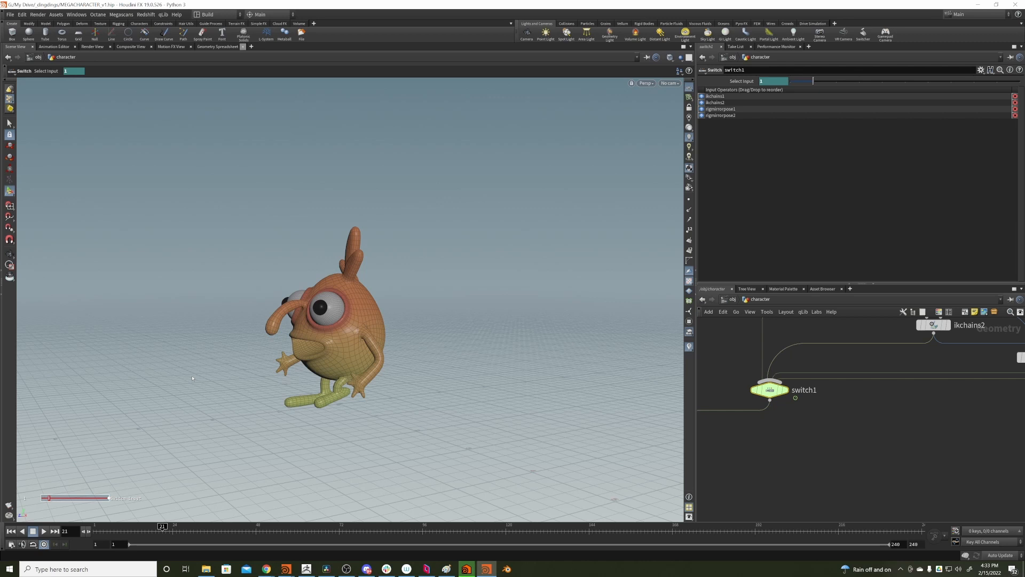
Return to frame 1 and show switch1's Select Input expression ceil($F/5)%4, highlighting part of it before switching back to the evaluated value
key("Right")
key("Up")
left_click_drag(185, 529, 95, 528)
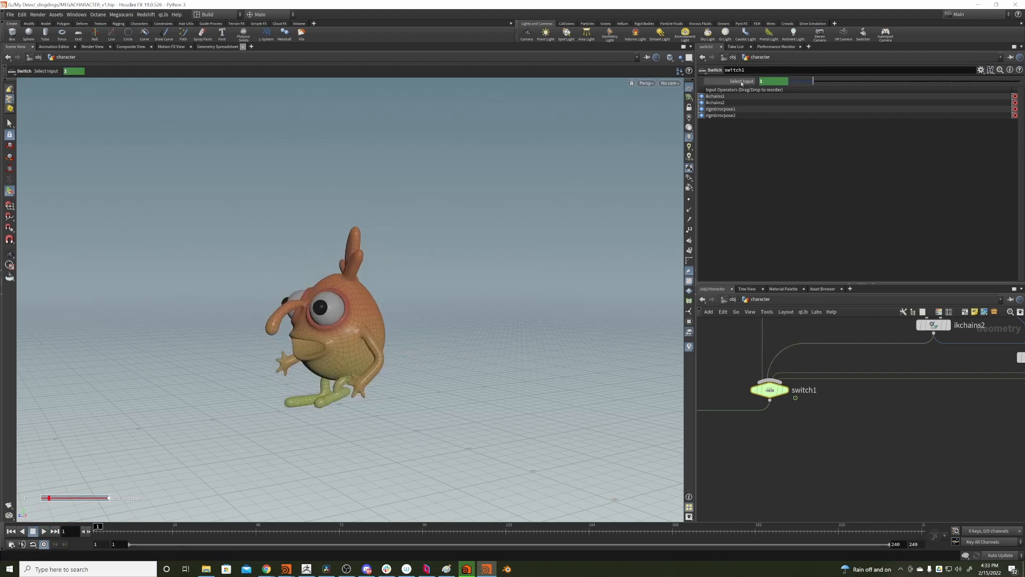
left_click(740, 81)
left_click_drag(790, 83, 788, 83)
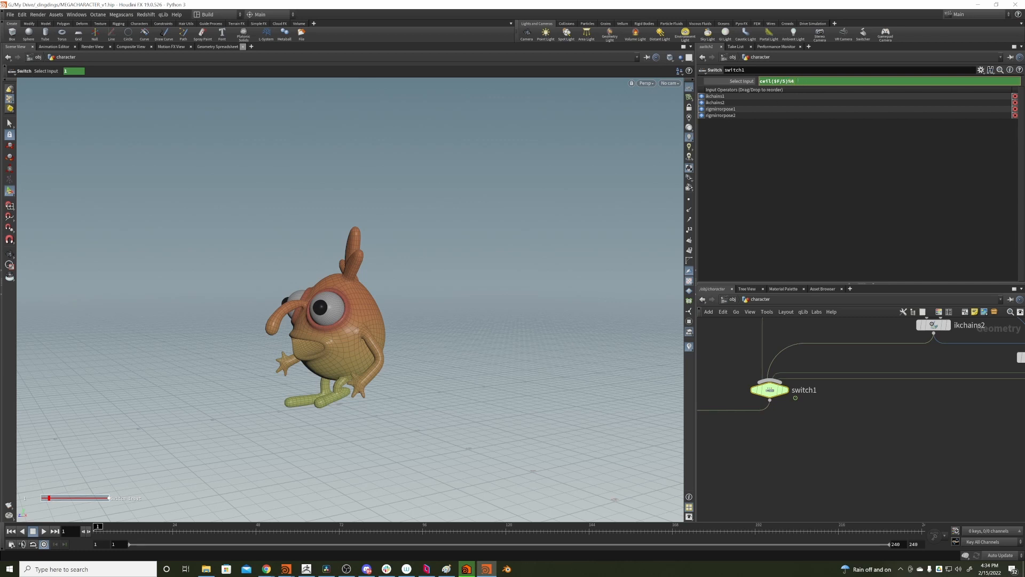
left_click(748, 80)
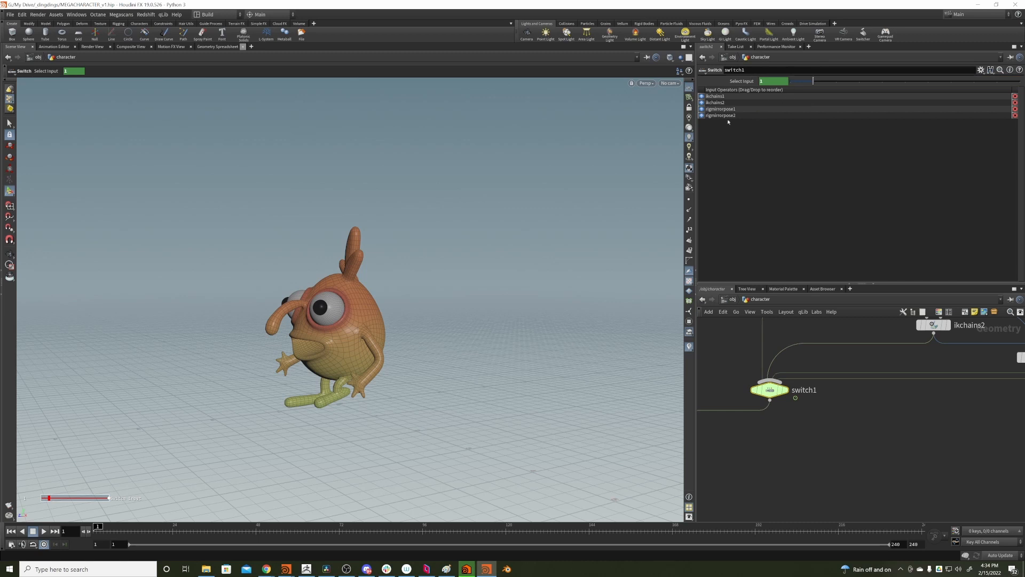
Scrub through the timeline and back to frame 1, and review the components of switch1's Select Input expression again
mouse_move(98, 526)
left_mouse_down()
mouse_move(161, 526)
mouse_move(320, 489)
left_mouse_up()
left_click_drag(368, 479, 55, 470)
left_click(728, 81)
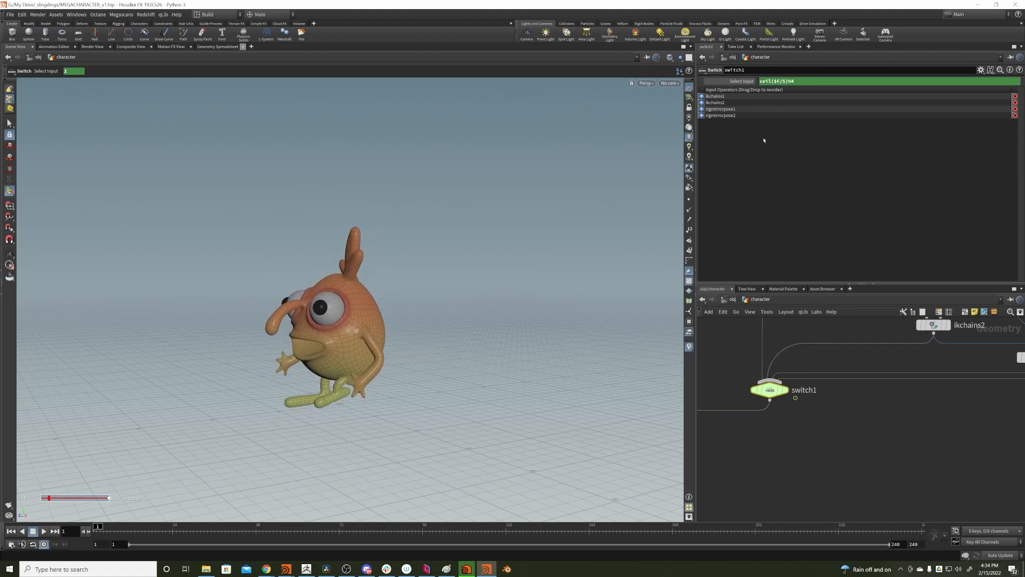
left_click_drag(787, 81, 759, 81)
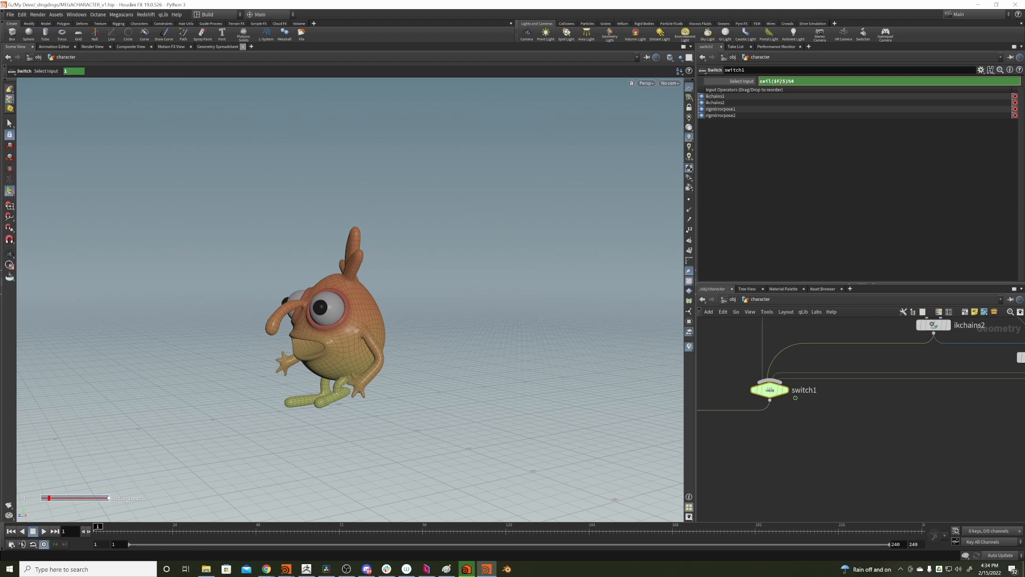
left_click(741, 84)
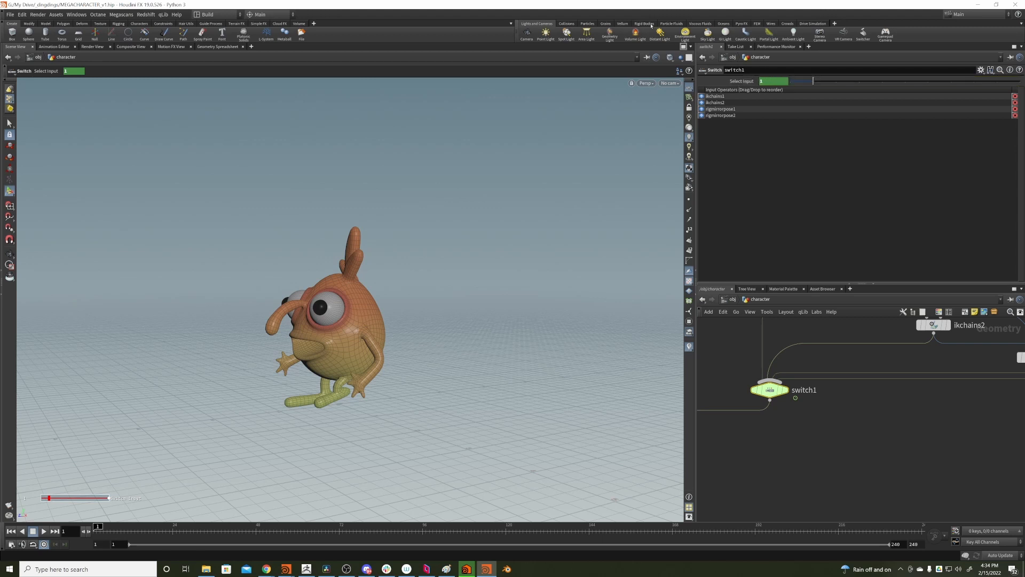
Play the animation and follow the network from switch1 through bonedeform1 to the parameters of deltamush1
key("Up")
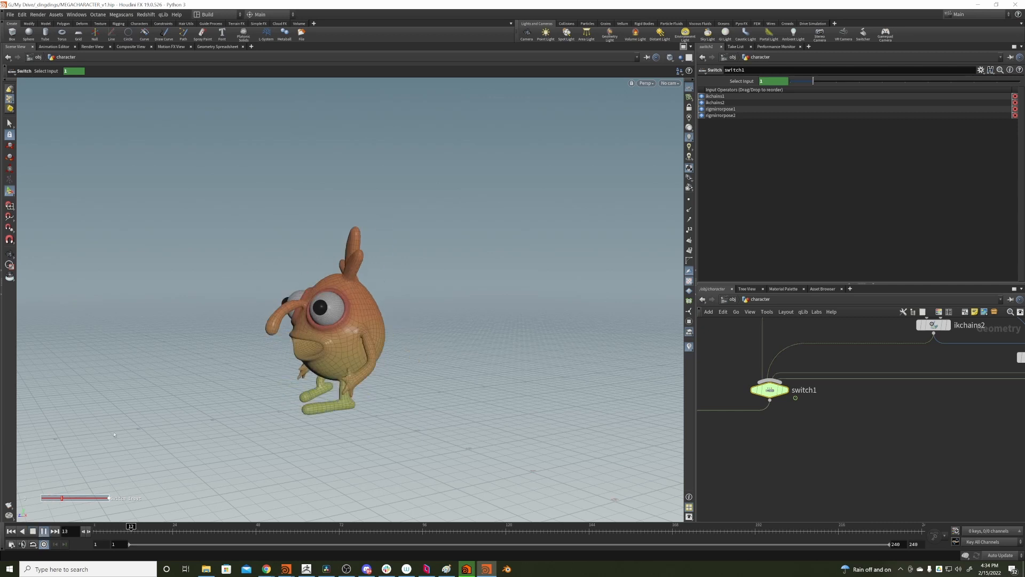
scroll(881, 427, "down", 5)
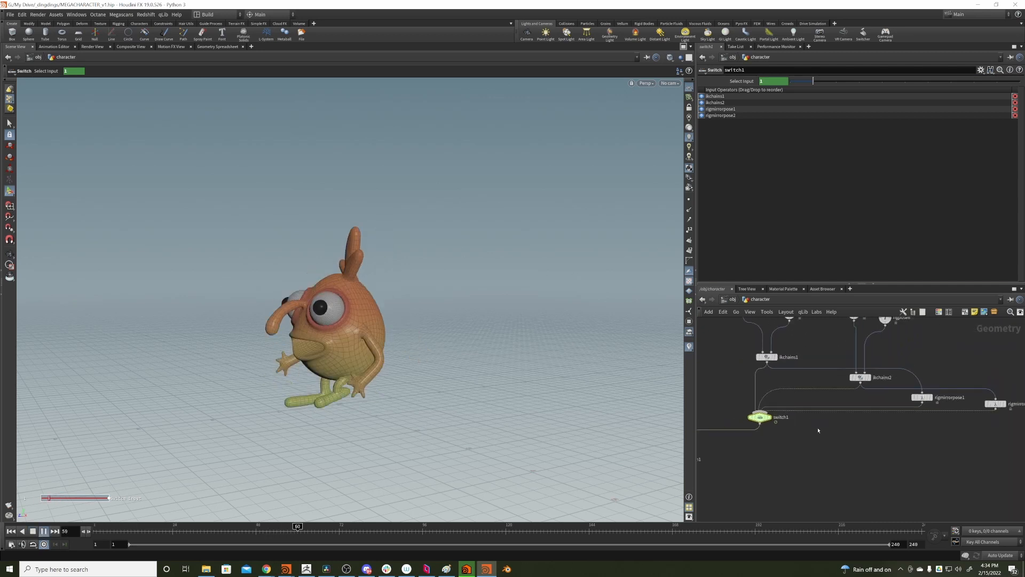
middle_click_drag(787, 371, 783, 285)
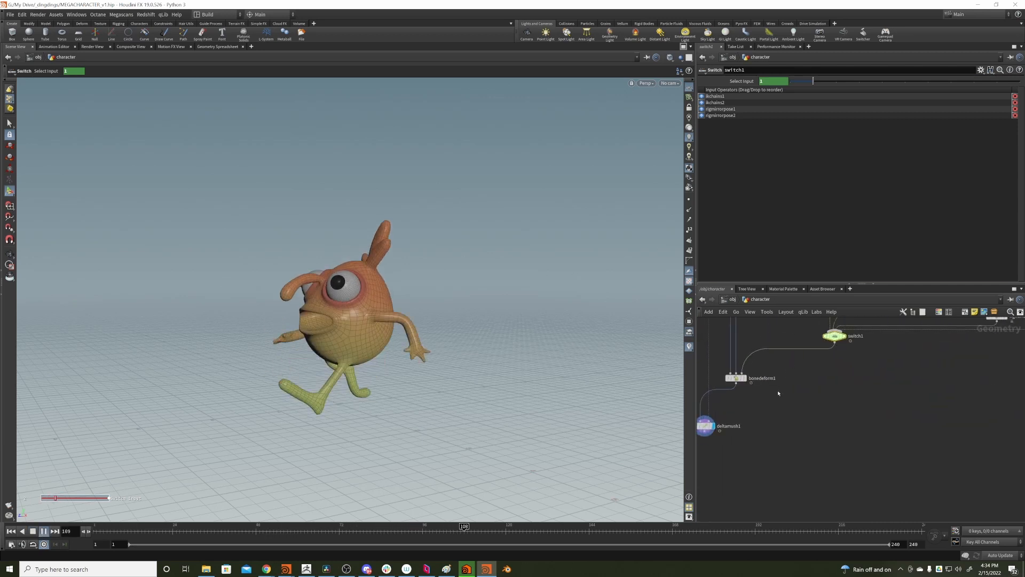
left_click(736, 378)
middle_click_drag(765, 332, 862, 344)
left_click(801, 438)
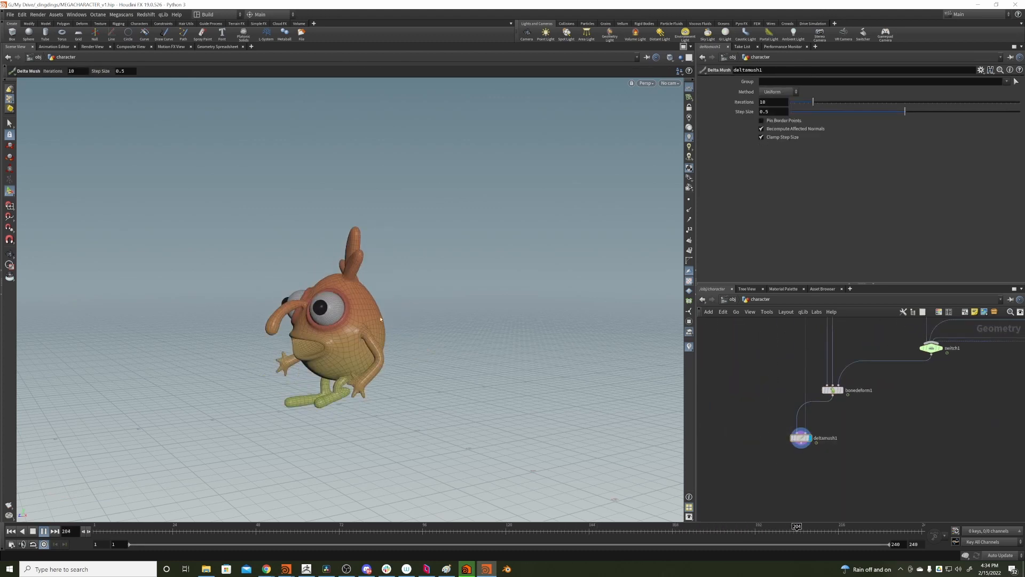
Show rigmirrorpose1's parameters and review the left-side joint names listed in its Group
middle_click_drag(923, 422, 691, 469)
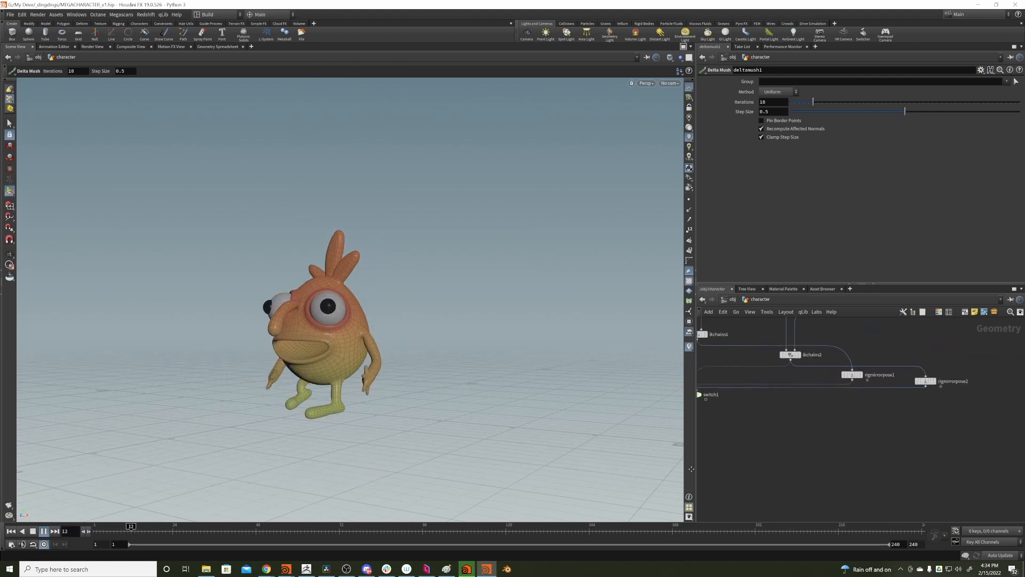
left_click(853, 375)
middle_click_drag(858, 335, 813, 388)
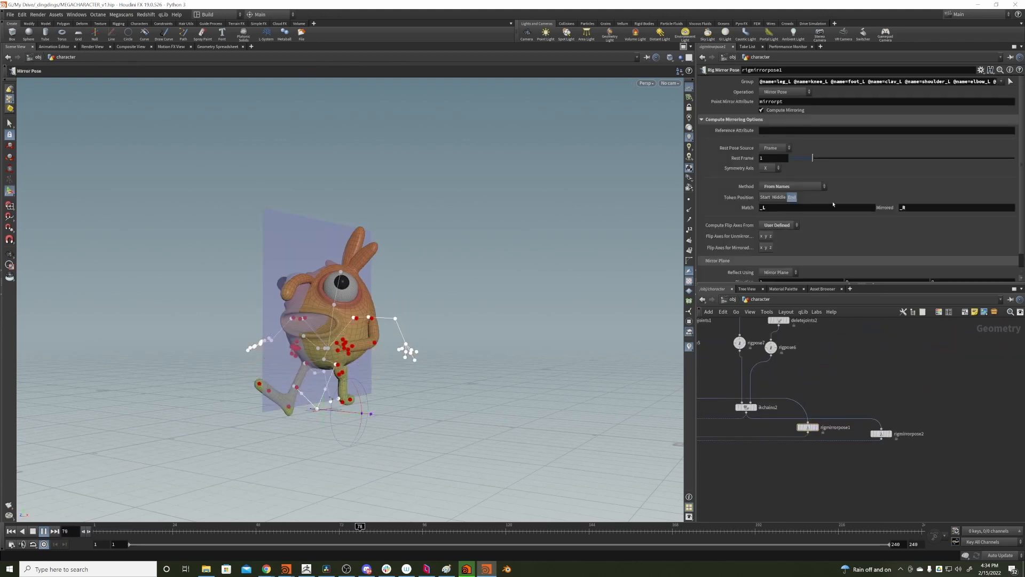
left_click_drag(781, 81, 999, 82)
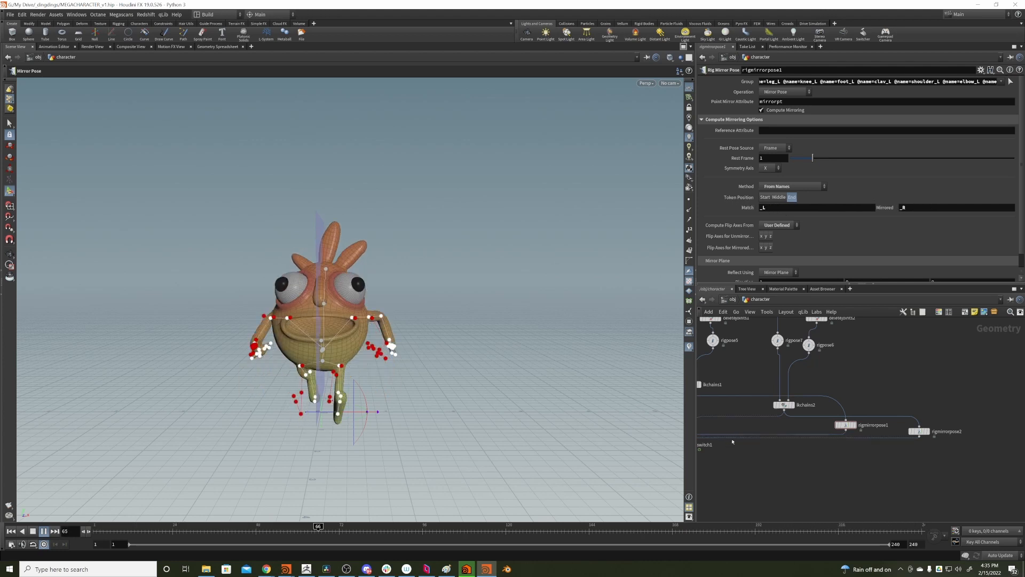
Show deltamush1's parameters, watch the walk at an angle, and stop playback at frame 1
middle_click_drag(762, 451, 884, 406)
middle_click_drag(810, 444, 890, 439)
middle_click_drag(824, 479, 810, 422)
left_click(745, 426)
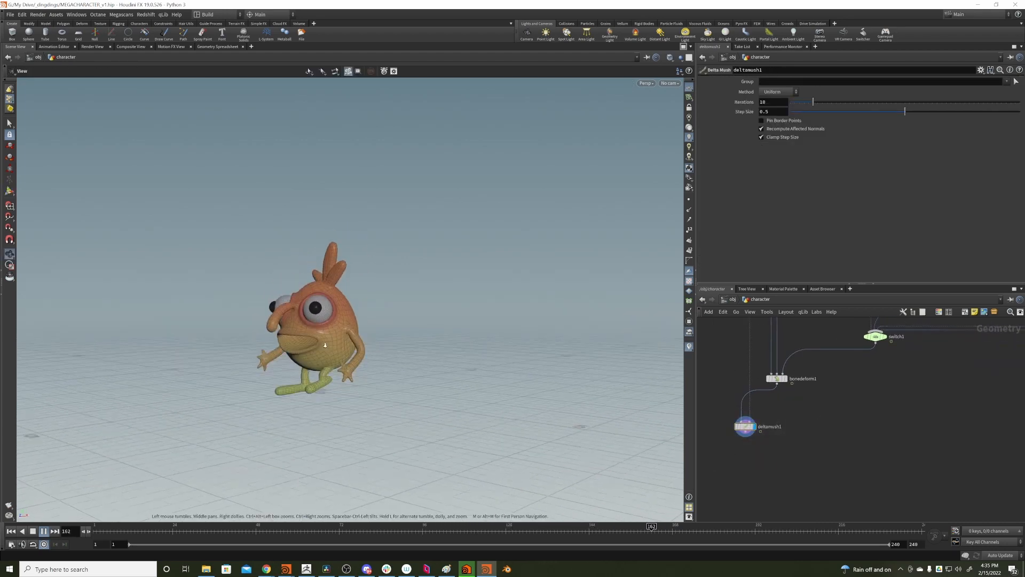
key("Return")
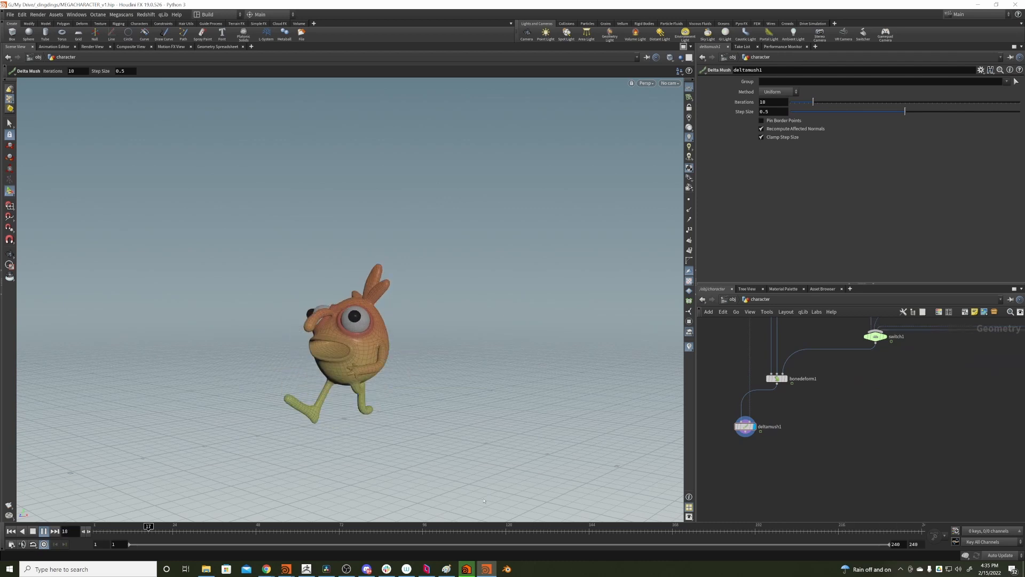
left_click(10, 531)
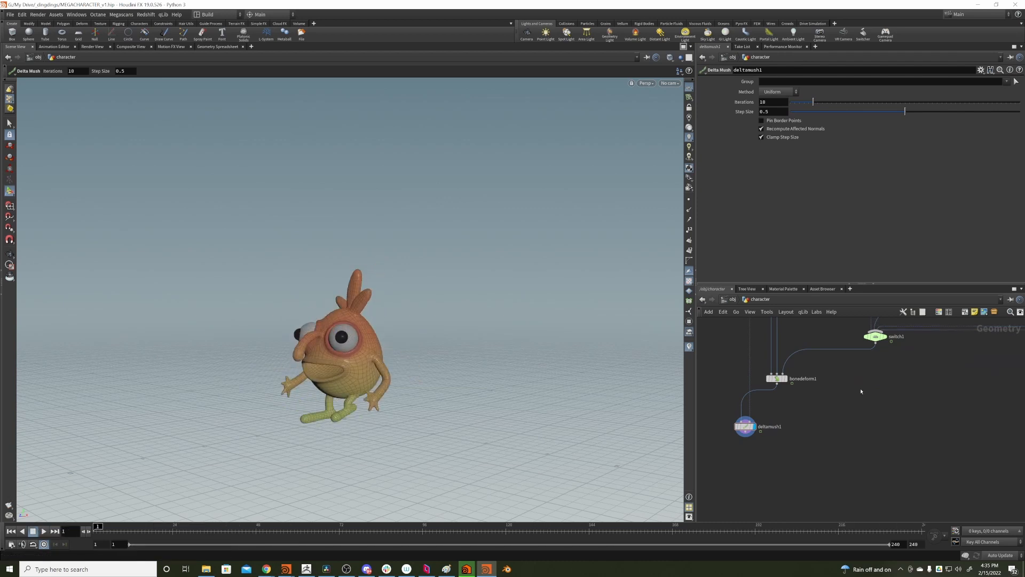
Add a CR Jiggler node and insert it between switch1 and bonedeform1
key("Tab")
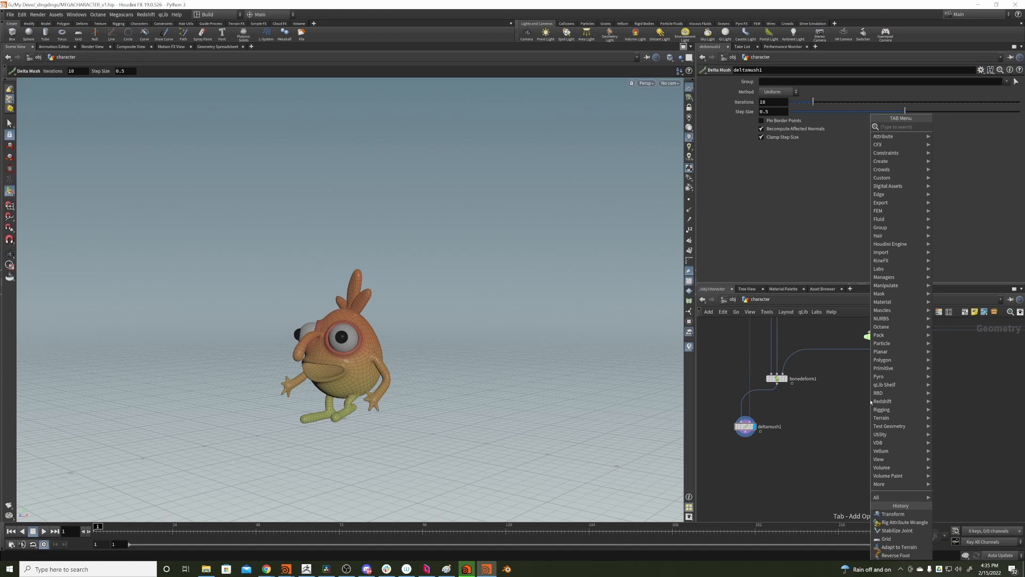
type("jig")
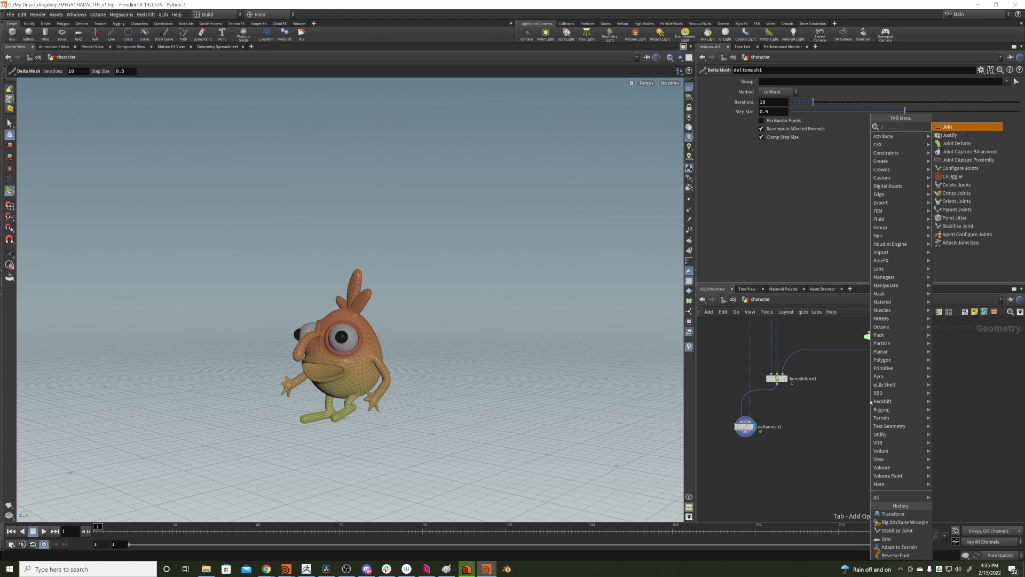
key("Return")
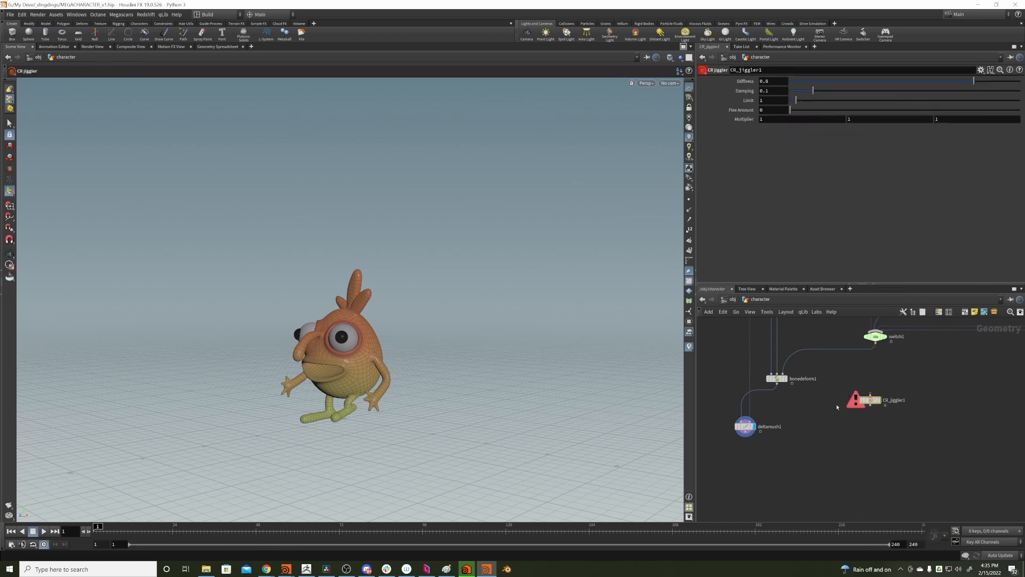
left_click(854, 363)
left_click_drag(854, 364, 873, 369)
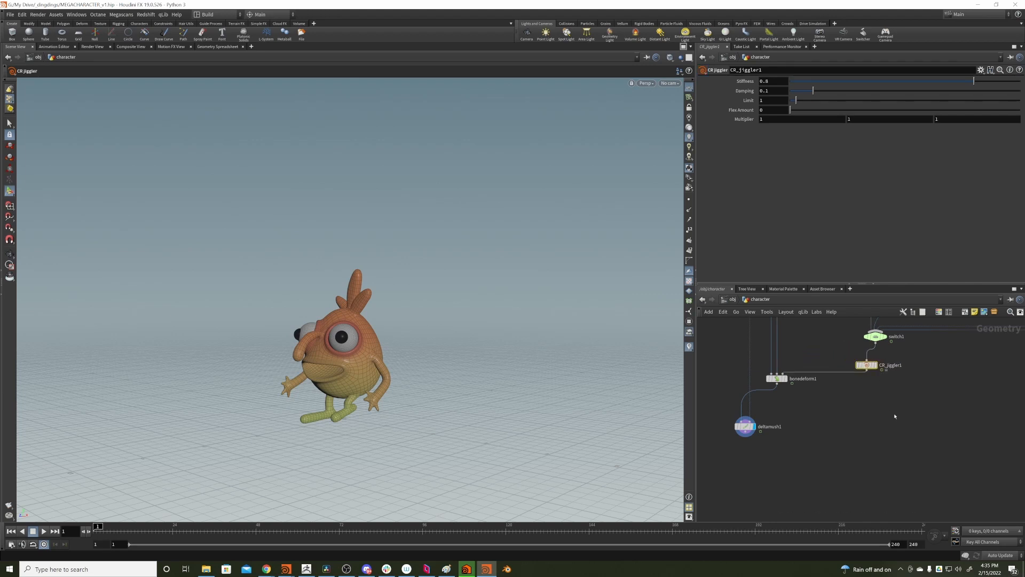
Look inside CR_jiggler1 at the jiggle1 node of its chopnet1, and return to the character network
double_click(866, 366)
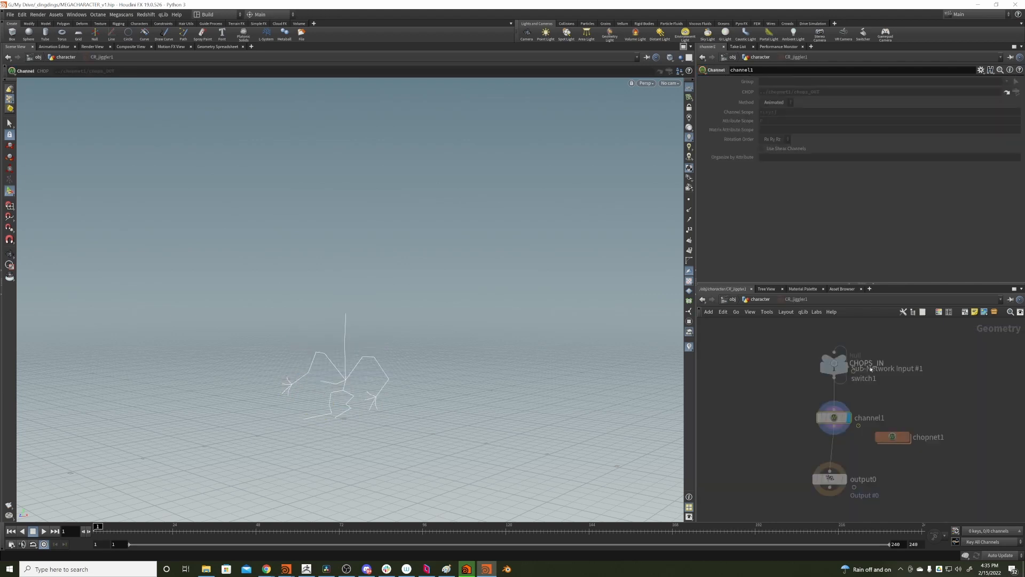
double_click(886, 437)
left_click(861, 411)
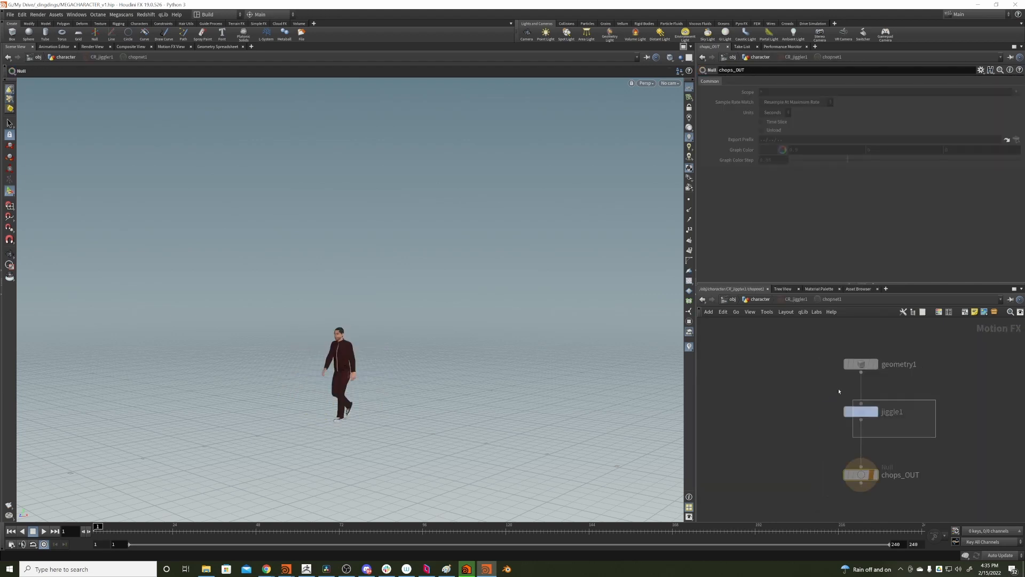
left_click(752, 300)
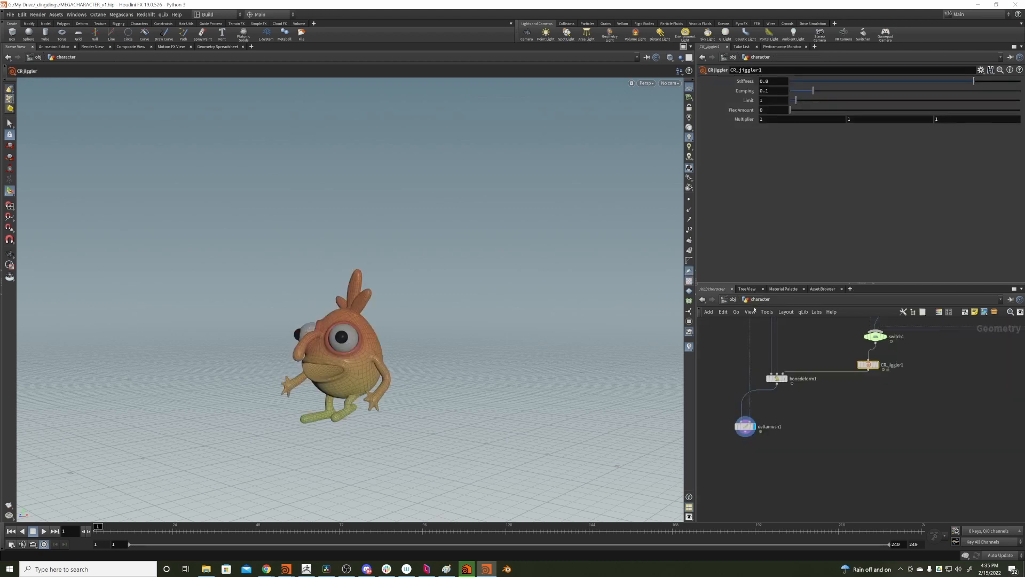
During playback, set CR_jiggler1's Stiffness to 0.977, Damping to 0.61 and Limit to 0.14, and view the walk from several angles
left_click(43, 531)
key("Escape")
key("Return")
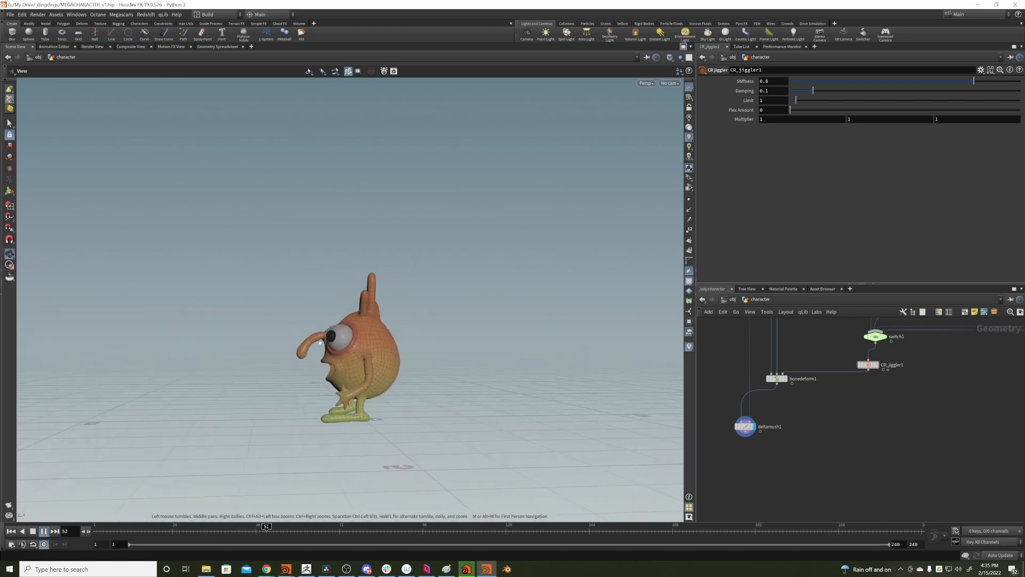
left_click(807, 84)
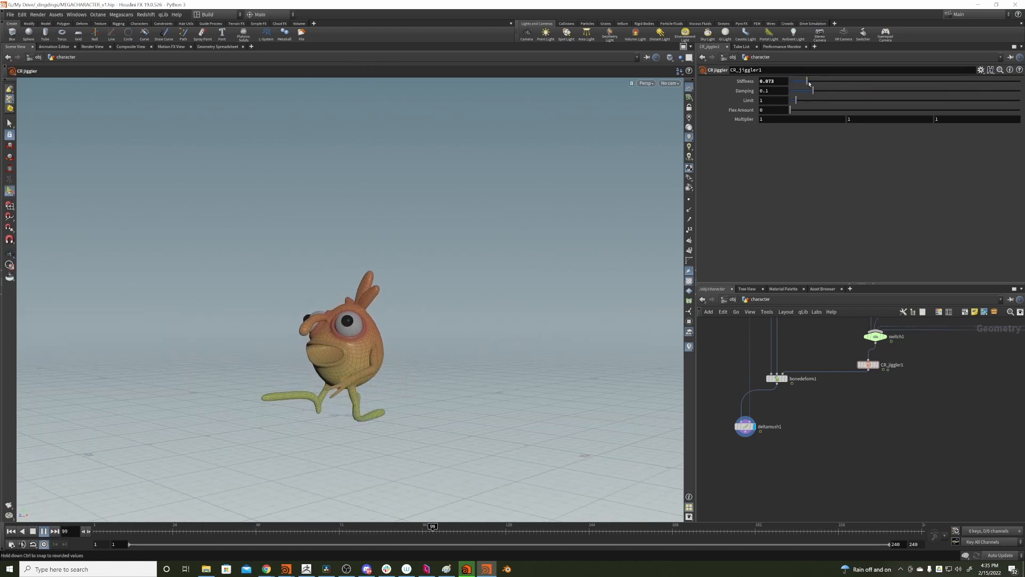
left_click_drag(882, 79, 1015, 81)
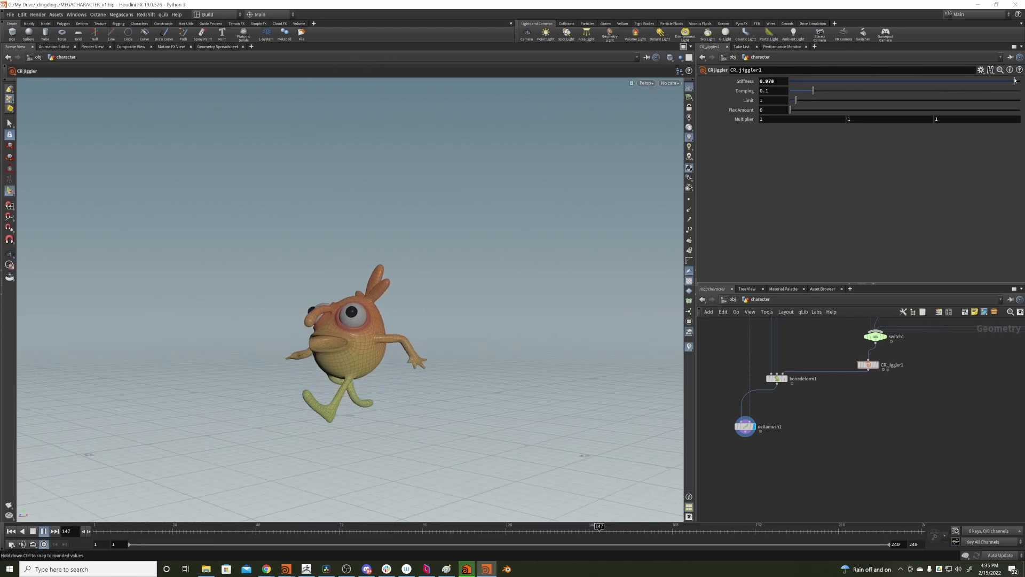
left_click_drag(813, 91, 969, 87)
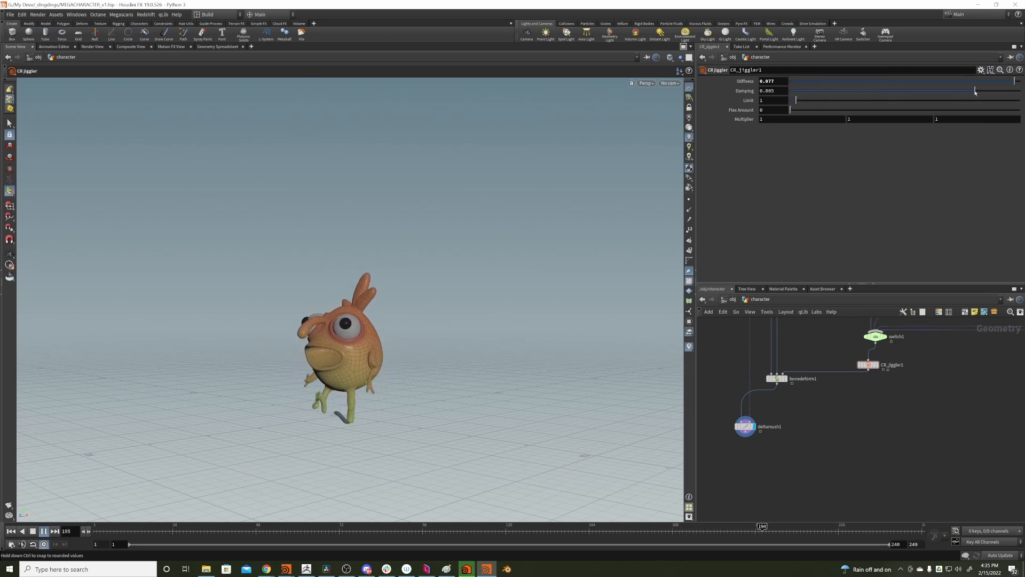
left_click(792, 101)
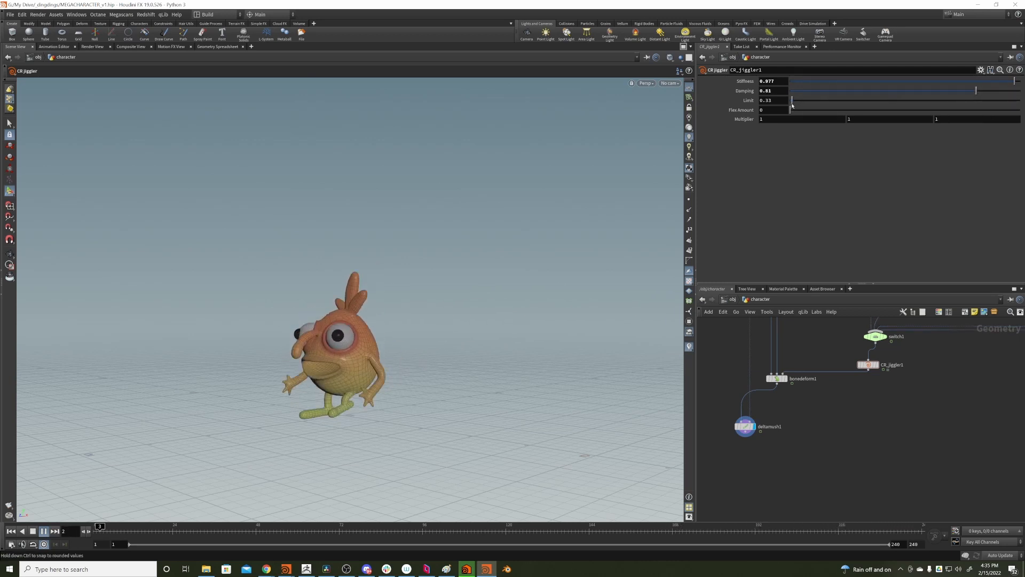
left_click_drag(792, 104, 791, 104)
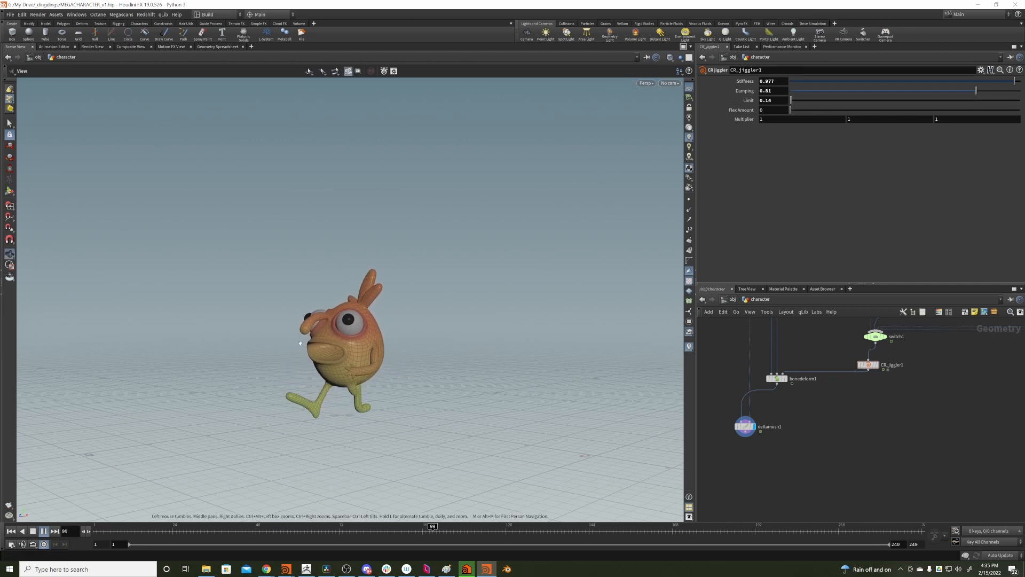
left_click_drag(303, 342, 315, 314, "alt")
right_click_drag(315, 313, 358, 356)
left_click_drag(358, 356, 550, 330)
middle_click_drag(920, 382, 907, 483)
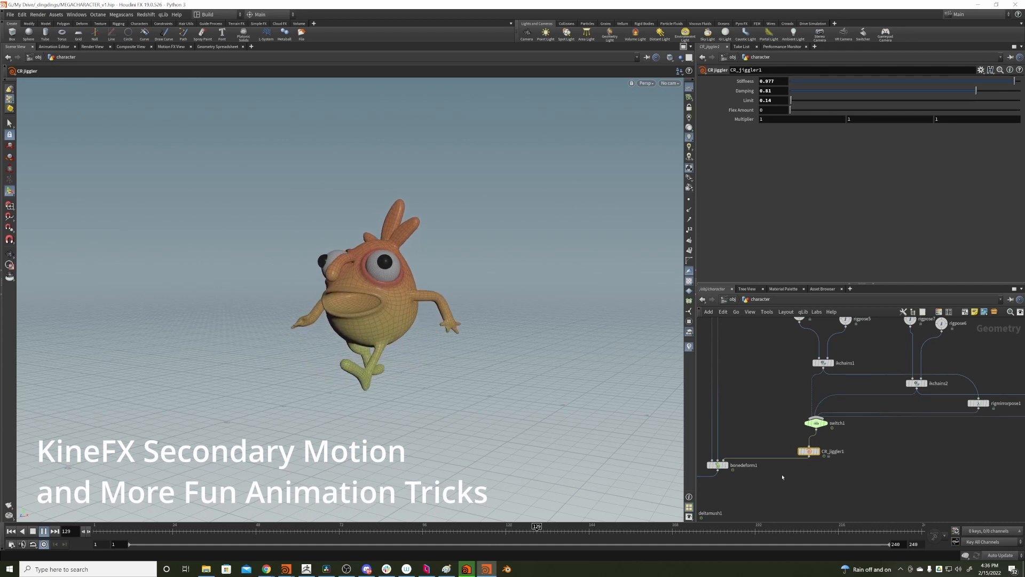
Replace CR_jiggler1 with a Secondary Motion node between switch1 and bonedeform1 and show its parameters
key("Delete")
key("Tab")
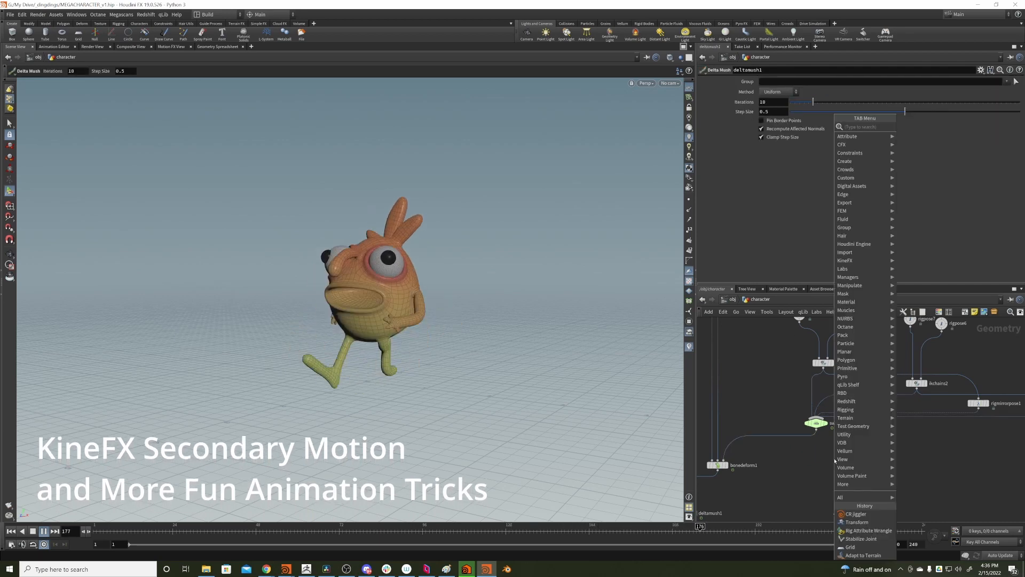
type("SECON")
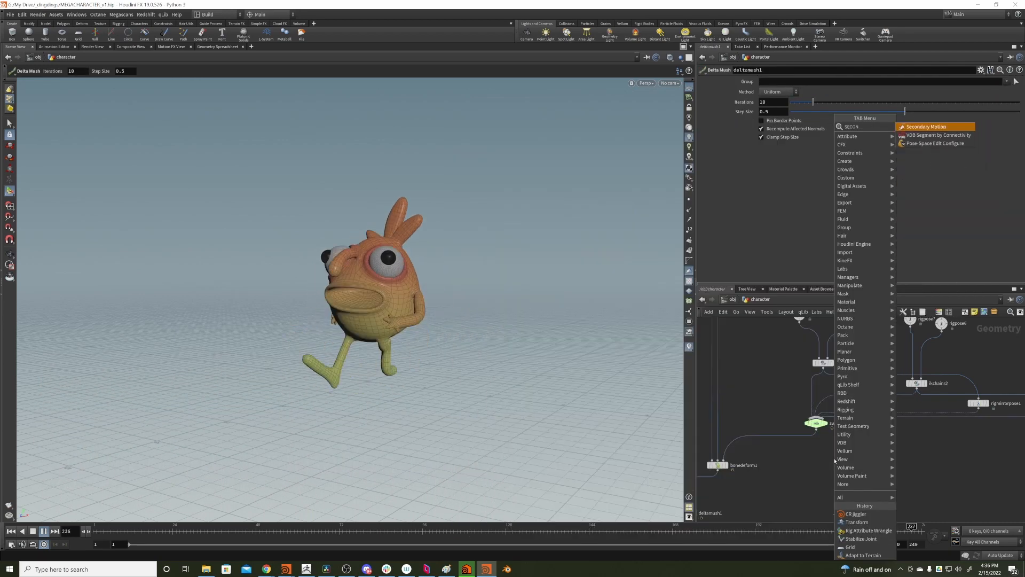
key("Return")
left_click(819, 459)
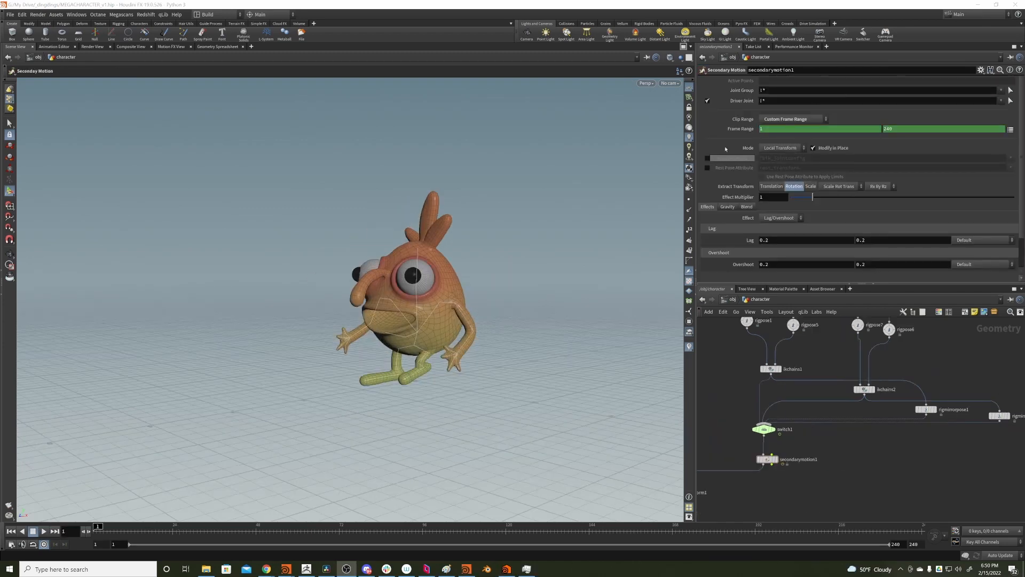
left_click_drag(412, 288, 376, 271, "alt")
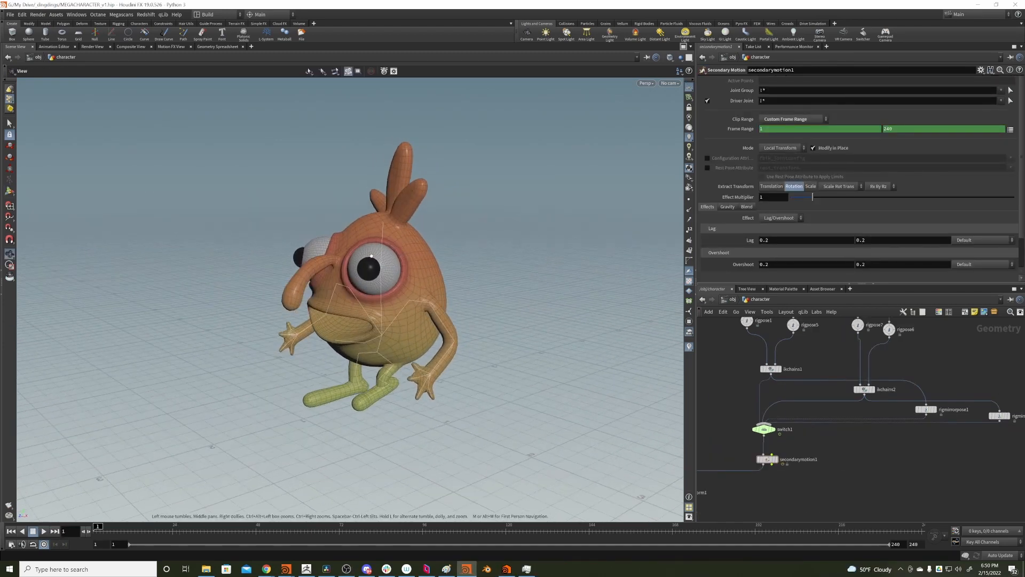
key("Return")
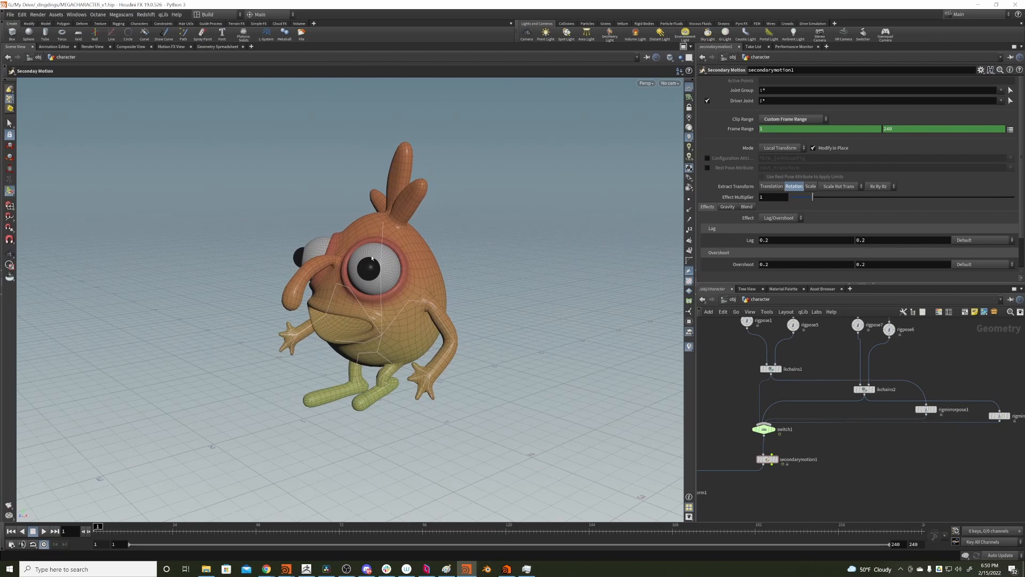
Examine the character from several angles and distances while scrubbing through the early frames of the walk
left_click_drag(385, 294, 453, 325, "alt")
key("Escape")
scroll(411, 269, "down", 3)
key("Return")
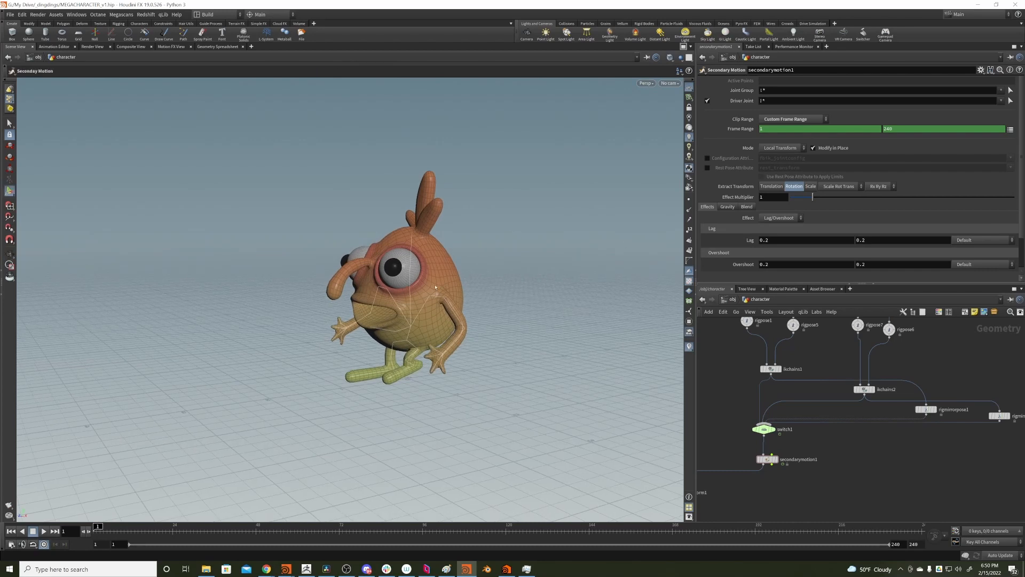
left_click_drag(457, 299, 425, 289, "alt")
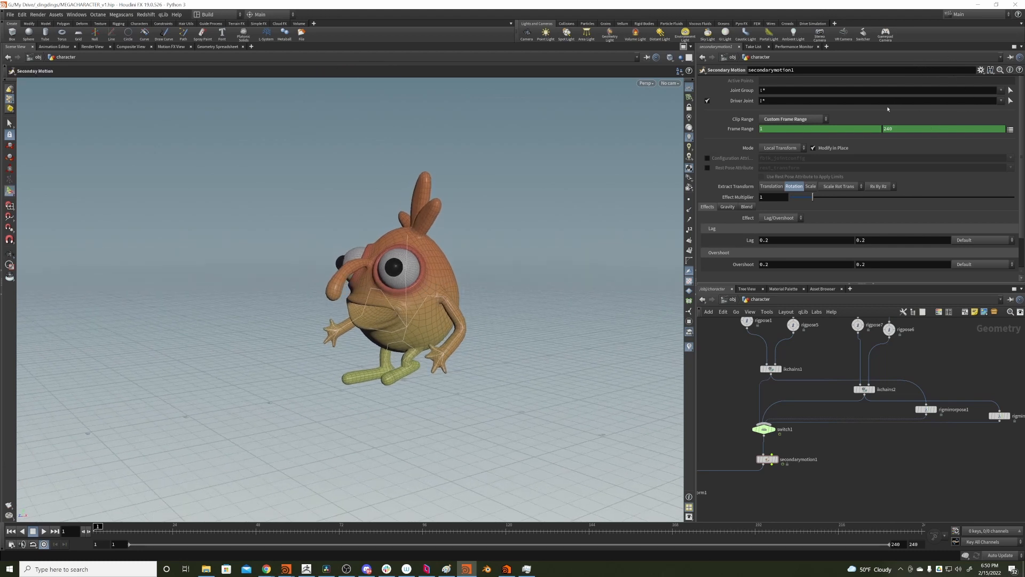
left_click_drag(428, 275, 462, 268, "alt")
left_click_drag(115, 531, 243, 508)
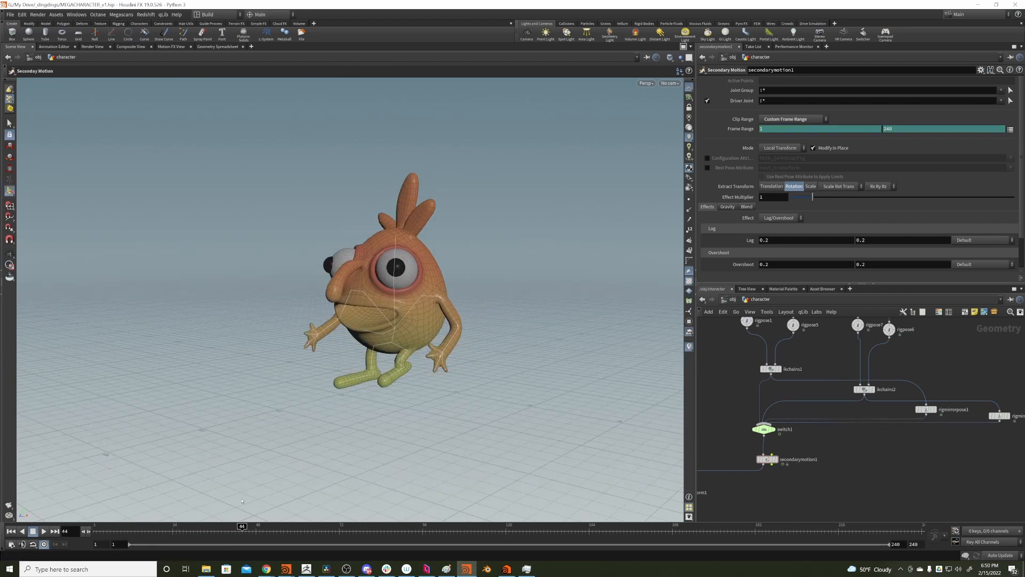
mouse_move(395, 310)
right_mouse_down("alt")
mouse_move(445, 285)
mouse_move(387, 296)
right_mouse_up("alt")
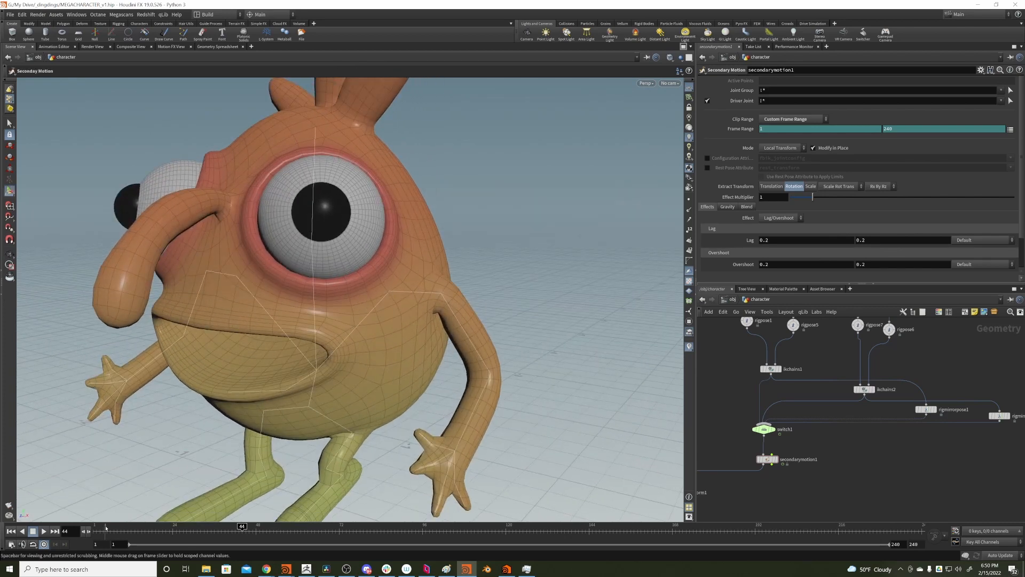
left_click_drag(120, 530, 239, 508)
right_click_drag(259, 442, 343, 304, "alt")
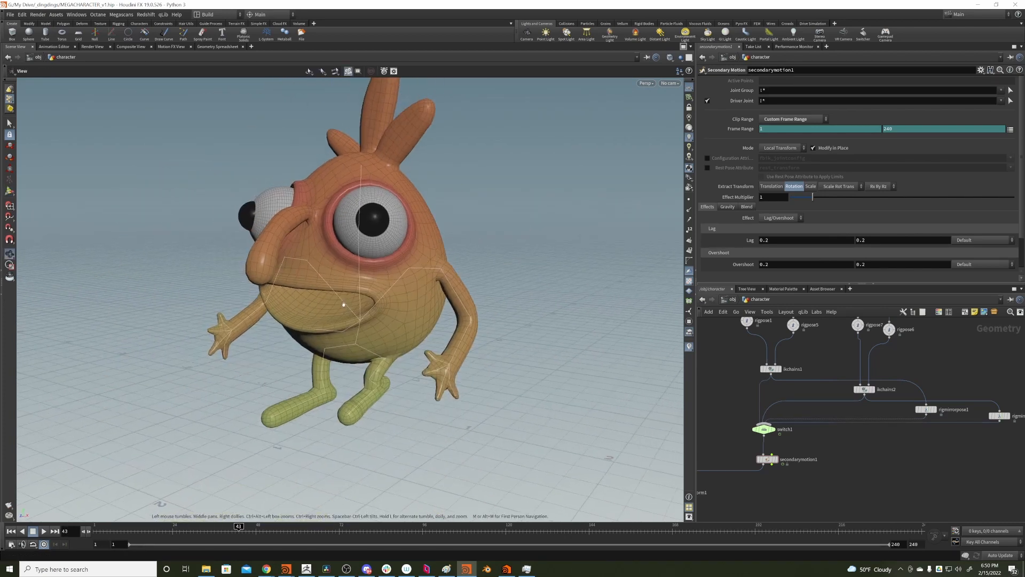
middle_click_drag(424, 275, 446, 268, "alt")
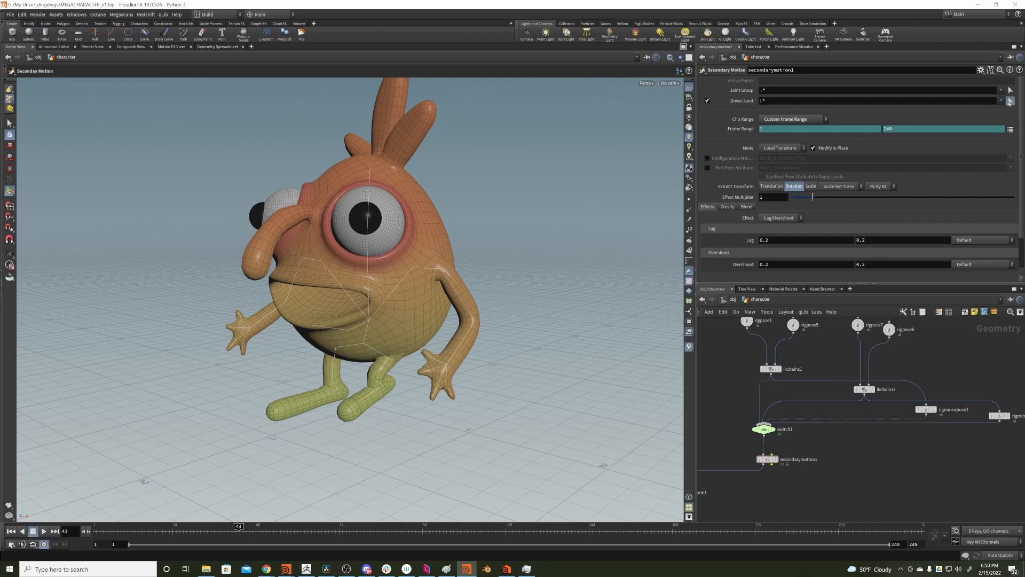
Set the Driver Joint of secondarymotion1 to the left clavicle joint, clav_L
left_click(1010, 101)
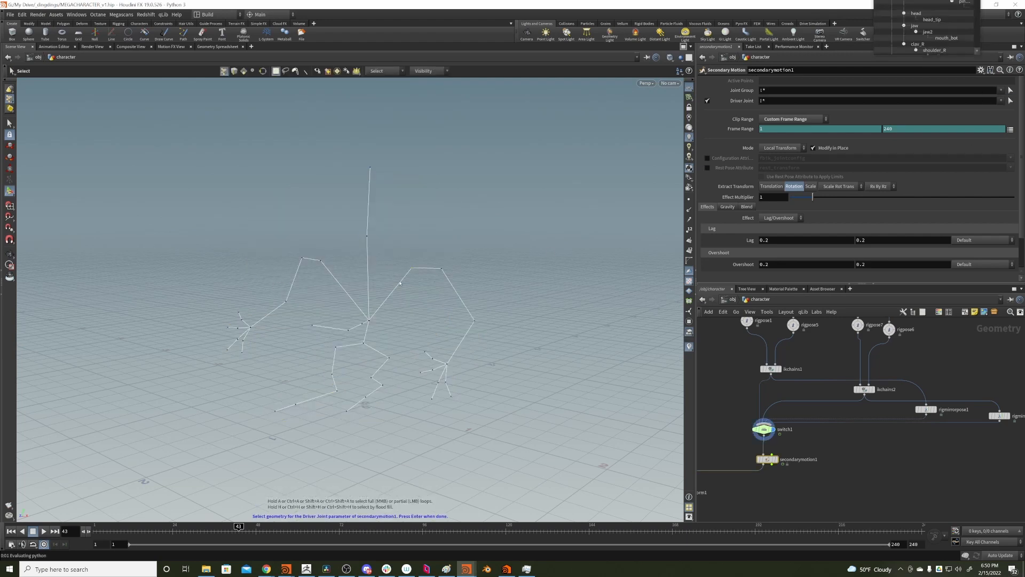
left_click(412, 267)
key("Return")
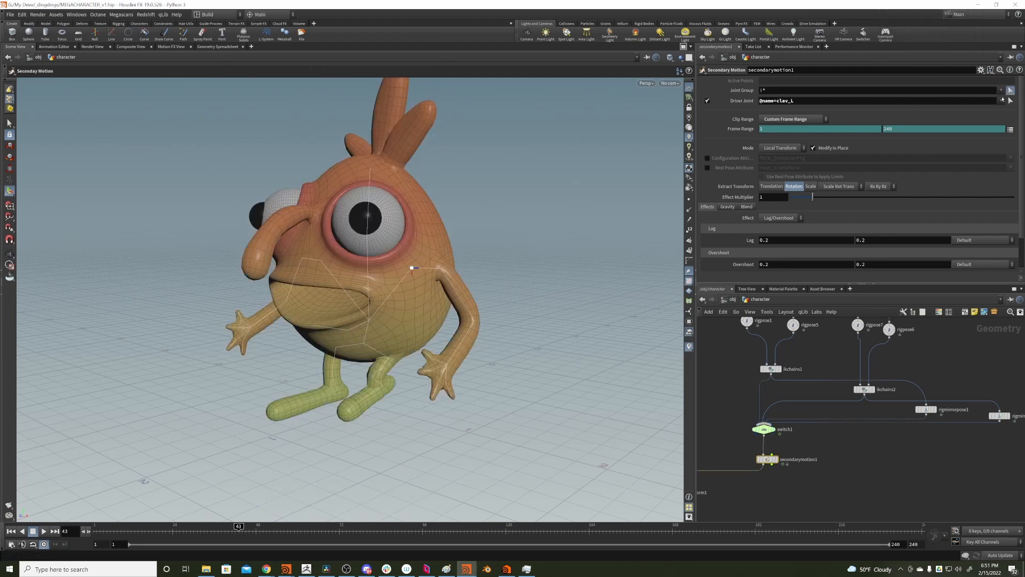
Set the Joint Group of secondarymotion1 to the left arm joints from shoulder_L down through the elbow, thumb and fingers
left_click(1011, 91)
left_click_drag(547, 223, 426, 415)
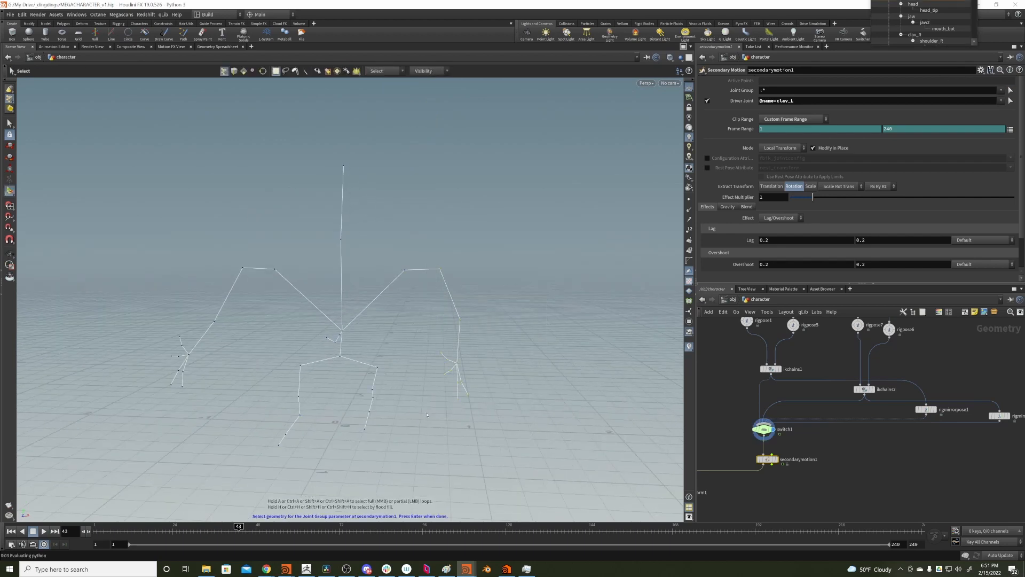
key("Return")
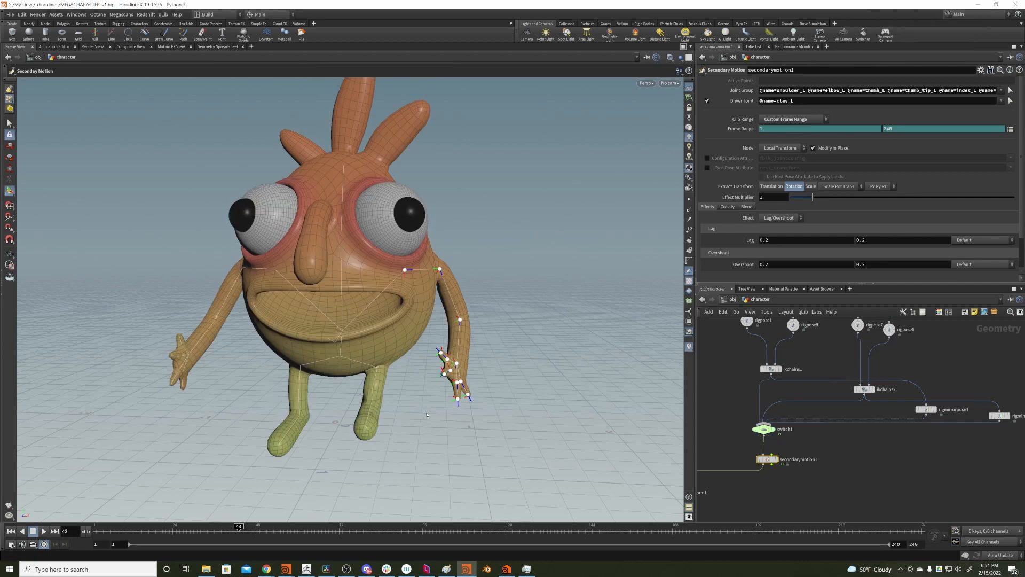
left_click_drag(508, 286, 427, 275, "alt")
key("Return")
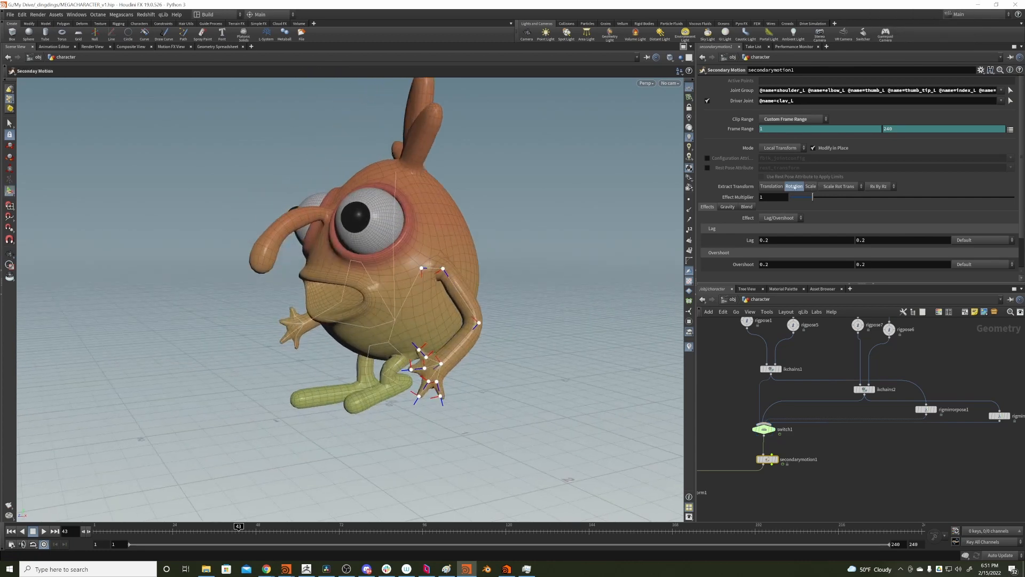
Scrub and play the walk, trying high and low Effect Multiplier values on secondarymotion1 and ending at 6.82
left_click(138, 527)
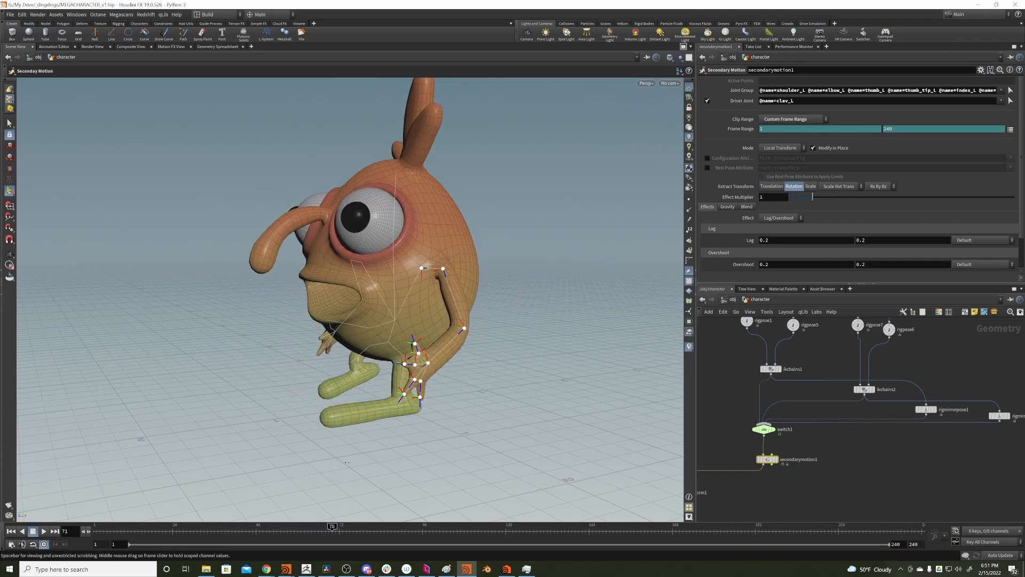
left_click_drag(347, 462, 94, 502)
left_click(43, 531)
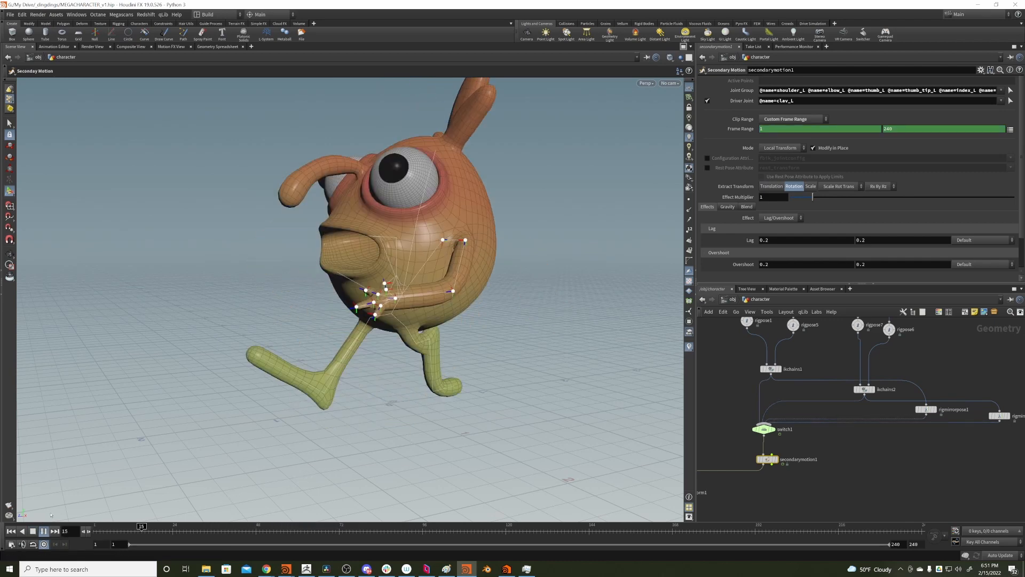
right_click_drag(342, 299, 267, 300, "alt")
left_click_drag(267, 300, 343, 323, "alt")
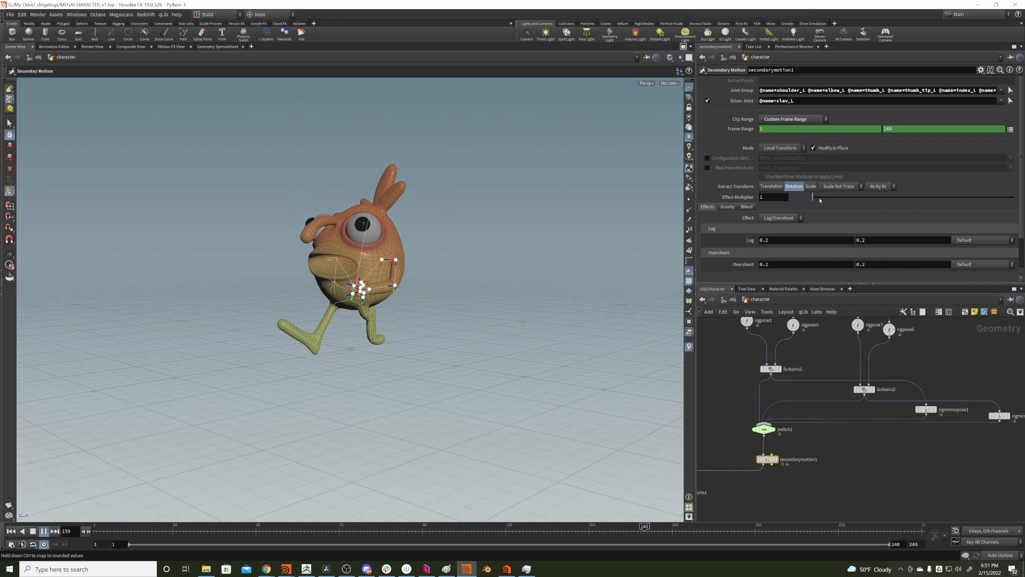
left_click_drag(813, 197, 914, 197)
left_click(949, 197)
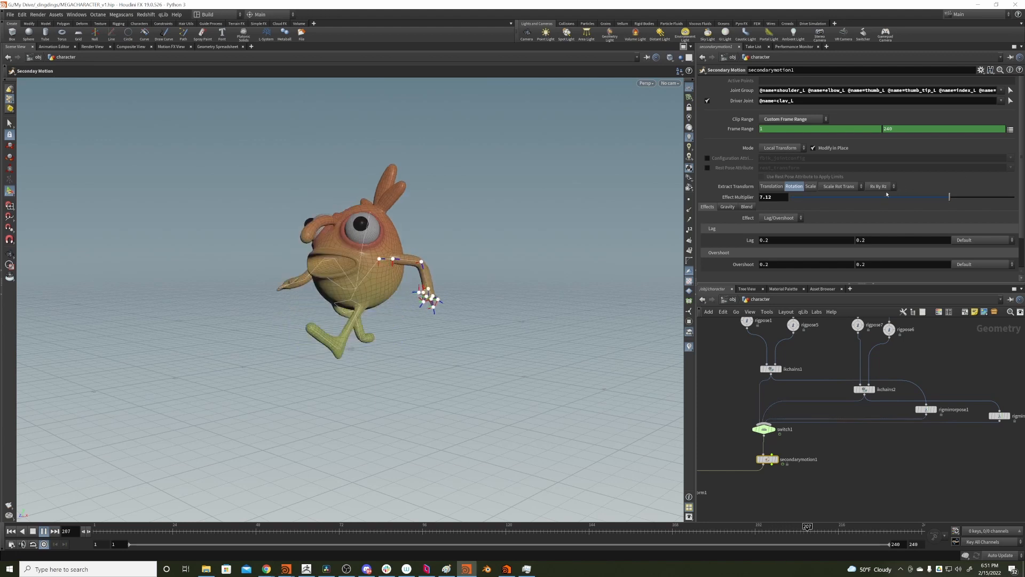
left_click(823, 196)
left_click(943, 196)
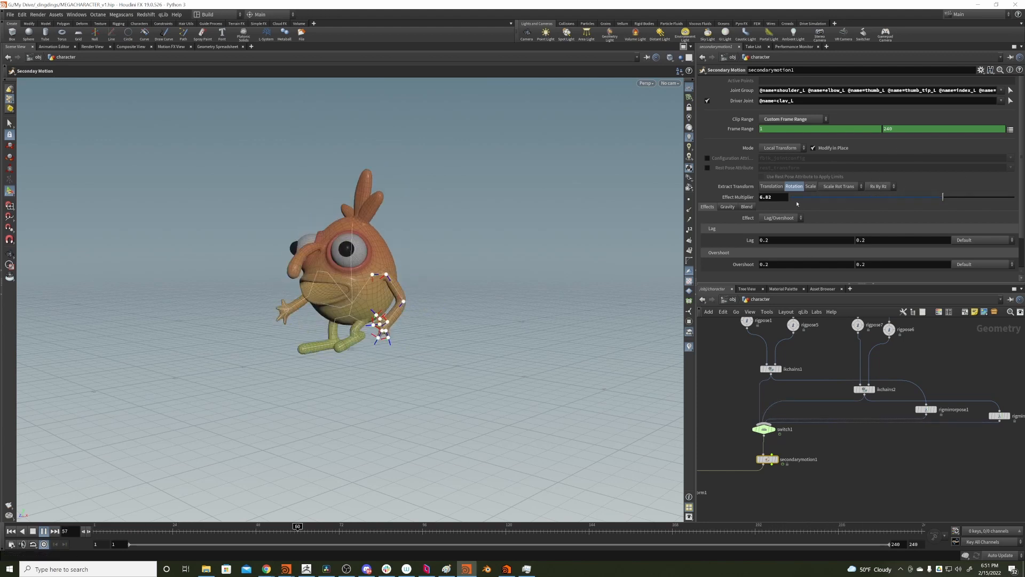
During playback, set both Lag and both Overshoot values to 0.4 and Effect Multiplier to 1.29, and return to frame 1
middle_click_drag(736, 241, 764, 264)
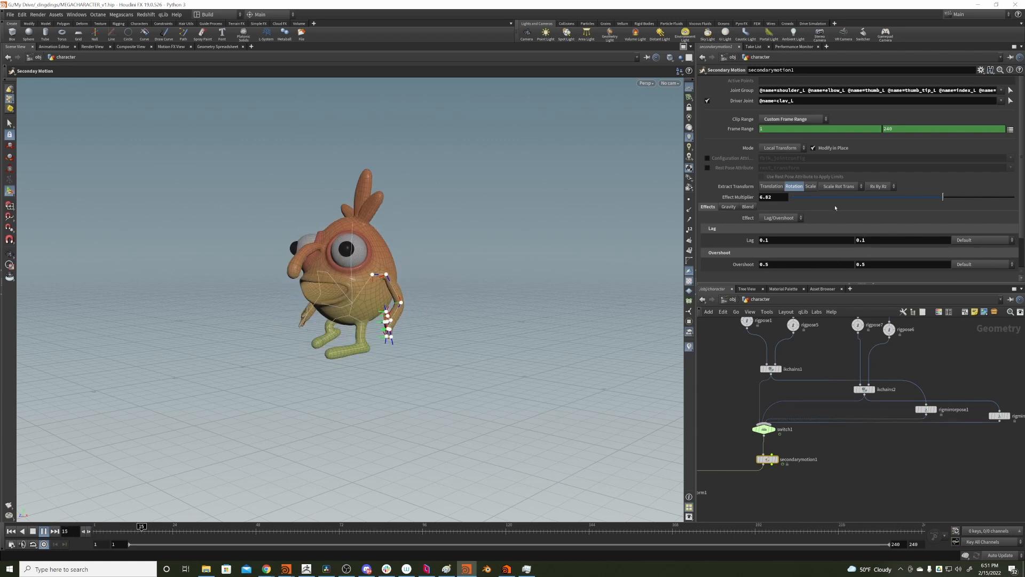
middle_click_drag(736, 243, 731, 245)
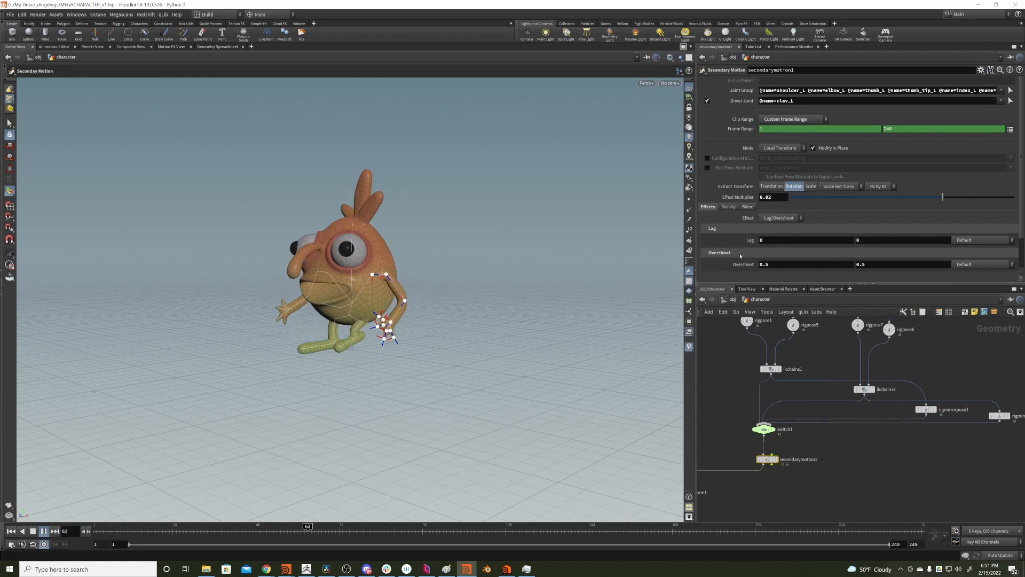
middle_click_drag(744, 242, 727, 267)
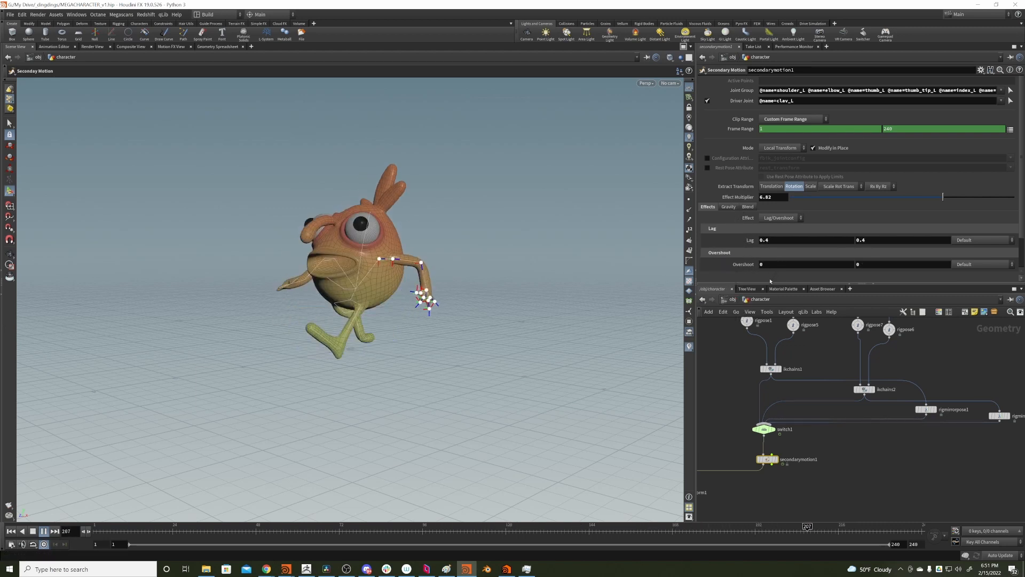
key("ctrl+z")
middle_click(739, 242)
left_click(820, 198)
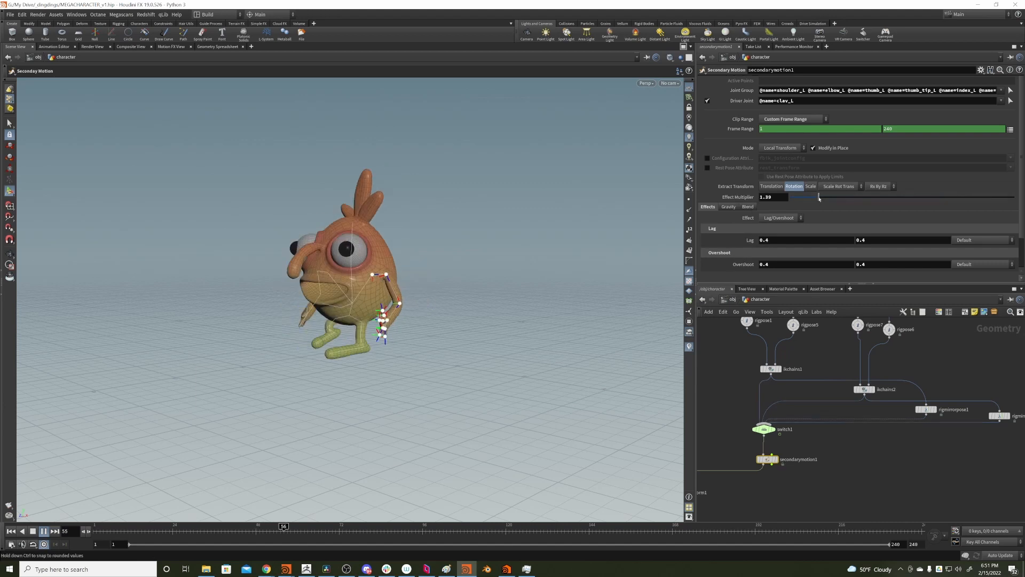
key("ctrl+Up")
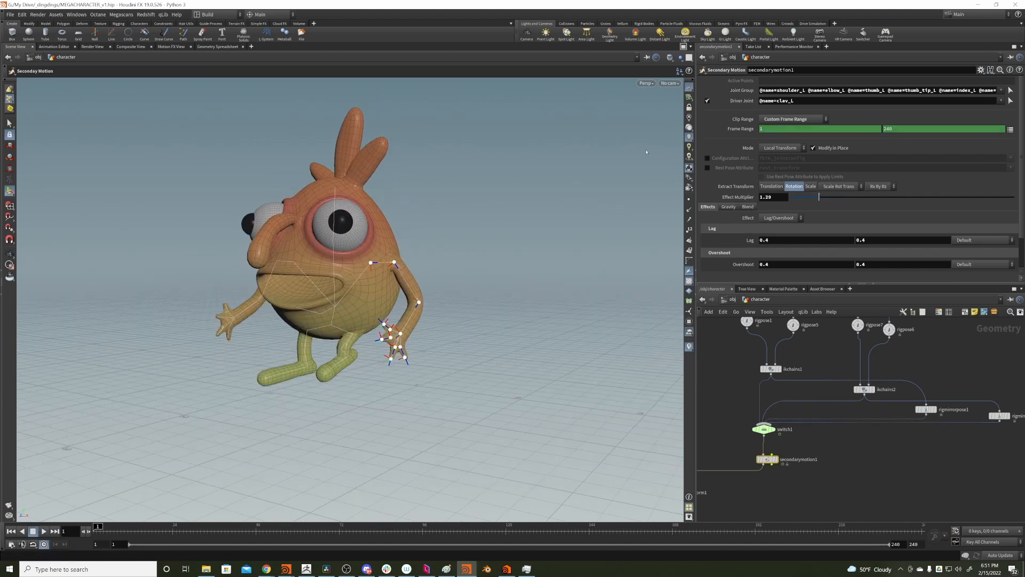
Change the Driver Joint to hip and reselect the left arm joints for the Joint Group, including hand_L
left_click(1010, 101)
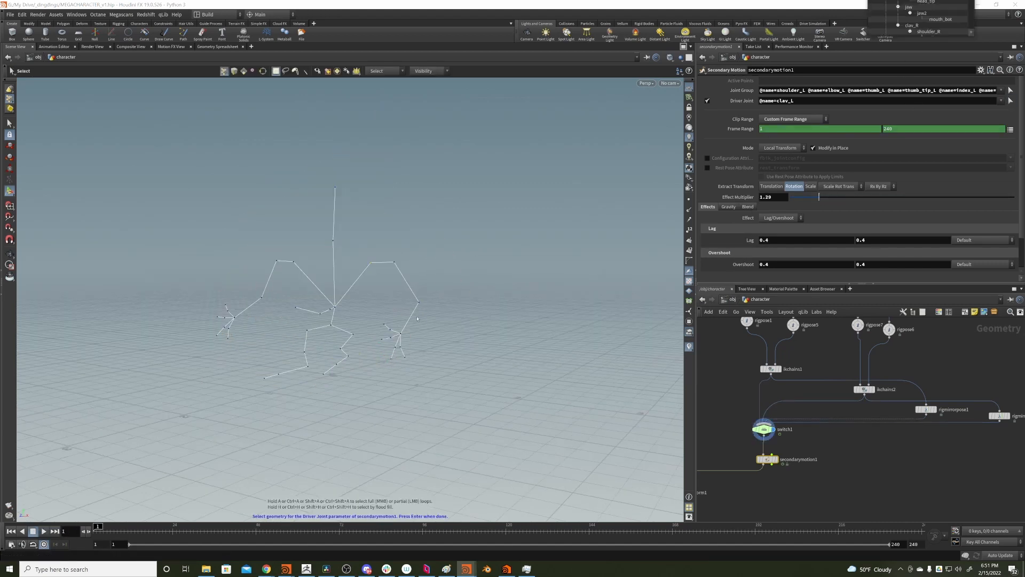
left_click(346, 308)
key("Return")
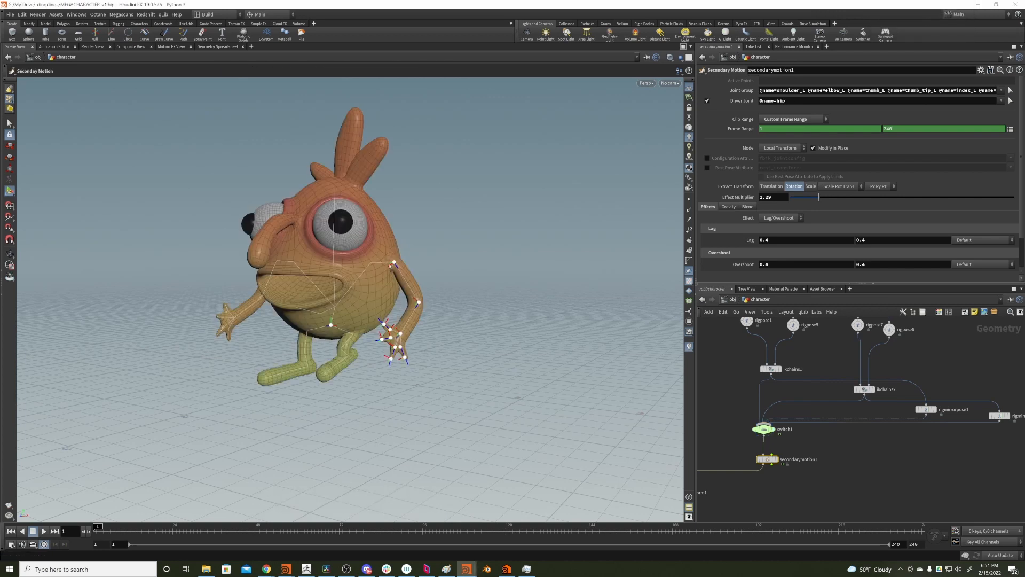
left_click(1009, 90)
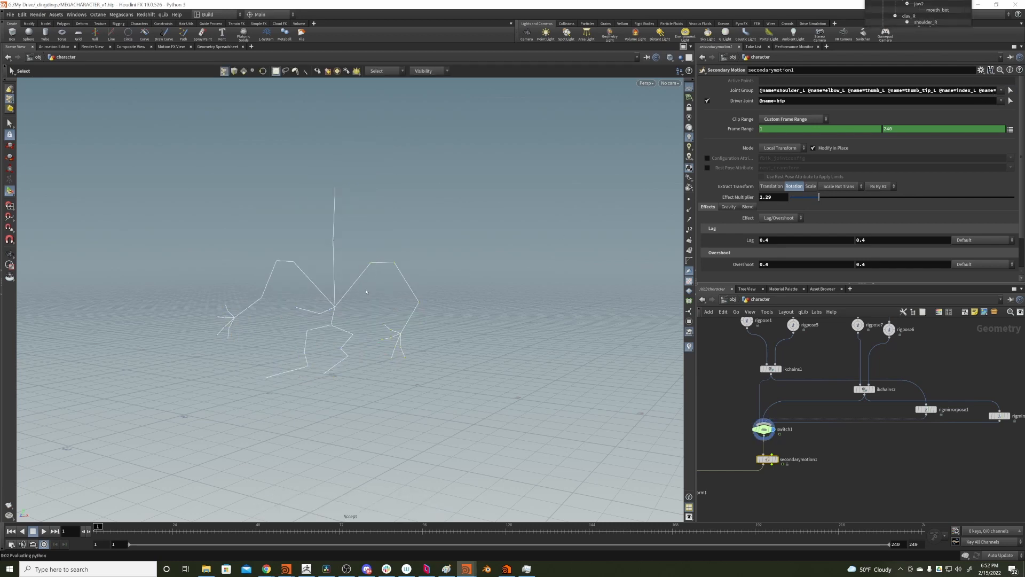
key("Return")
Play and scrub the walk while viewing the left arm from the side, and return to frame 1
left_click(44, 532)
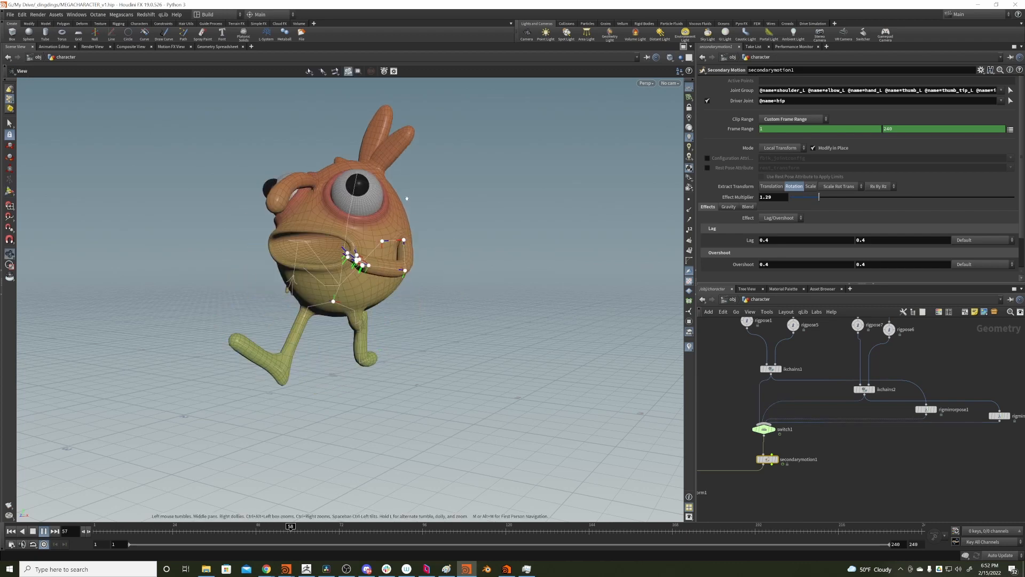
mouse_move(469, 251)
left_mouse_down("alt")
mouse_move(411, 261)
mouse_move(549, 229)
mouse_move(421, 250)
left_mouse_up("alt")
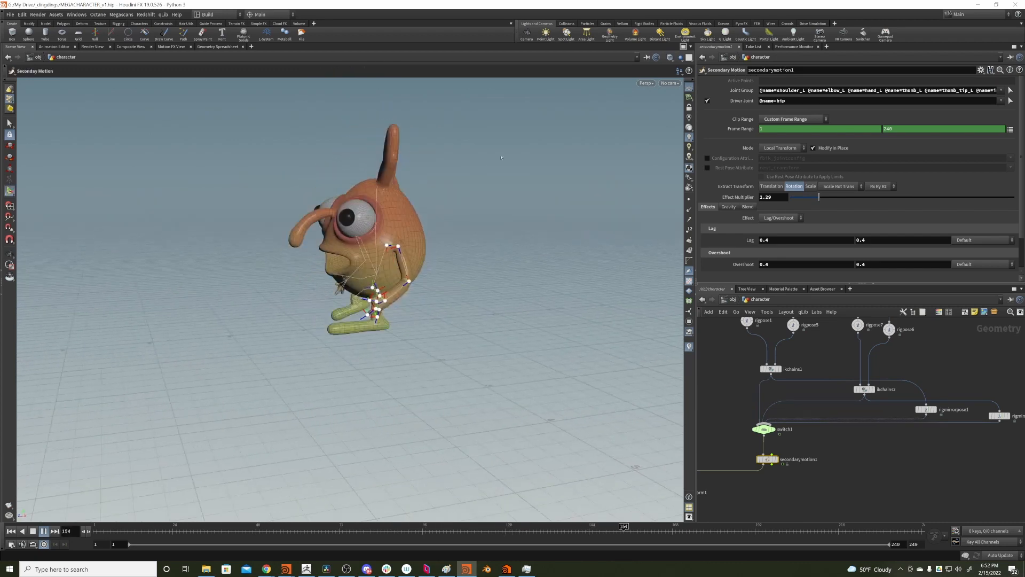
left_click(34, 531)
left_click(43, 532)
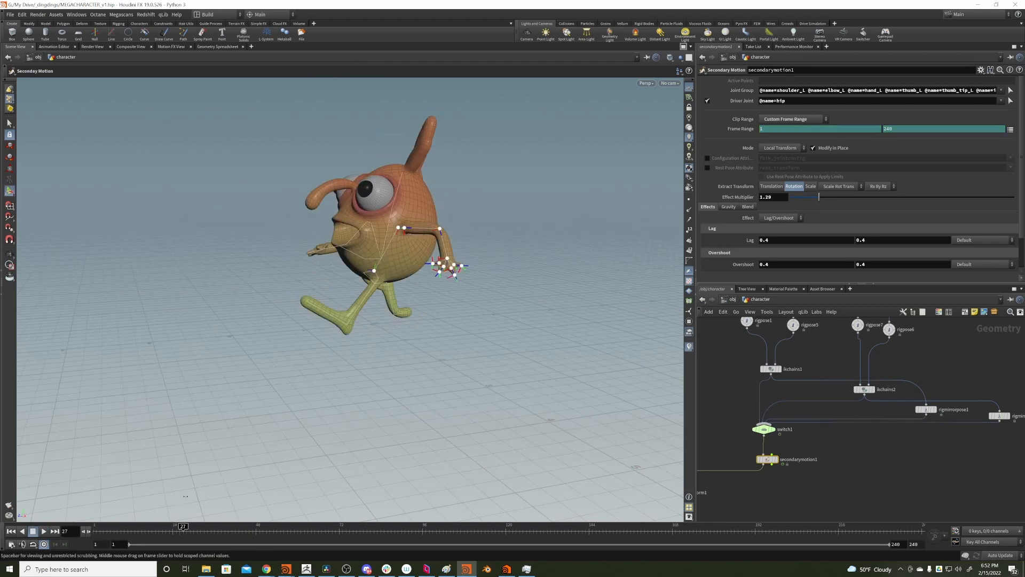
left_click(10, 531)
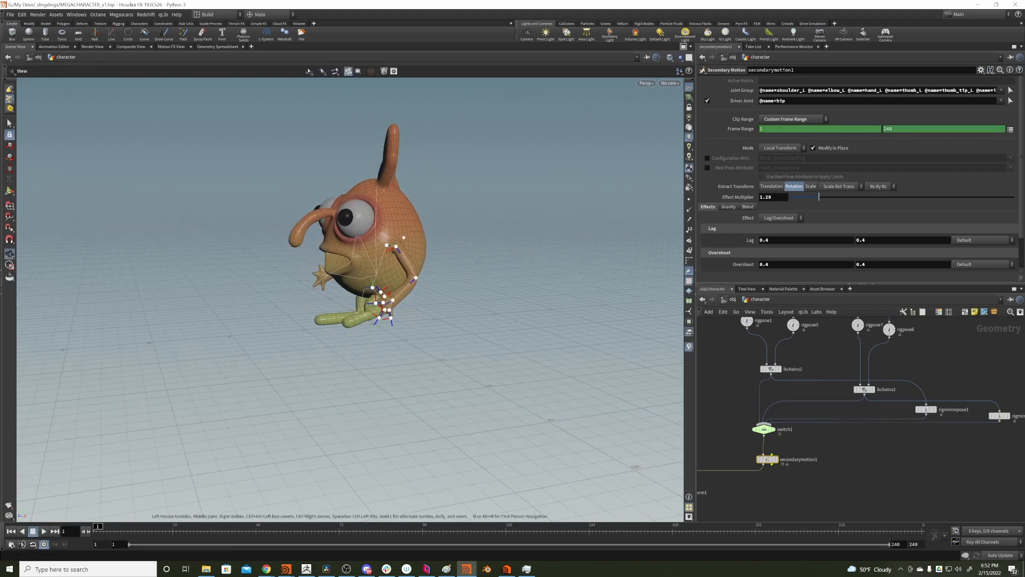
left_click_drag(404, 255, 489, 223, "alt")
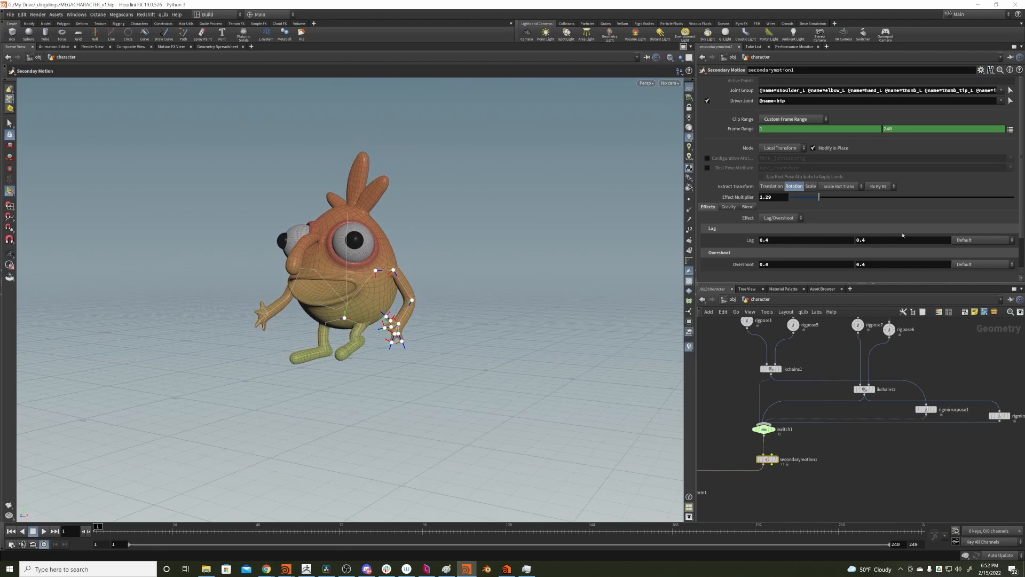
Switch the Effect of secondarymotion1 from Lag/Overshoot to Jiggle, play the walk and look over the Jiggle parameters
middle_click_drag(824, 428, 888, 413)
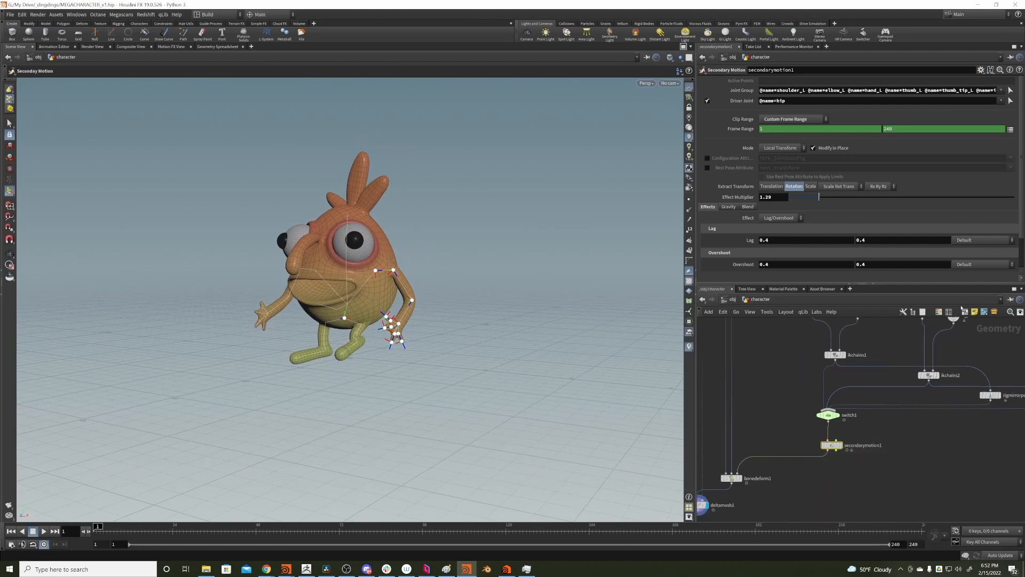
left_click(773, 219)
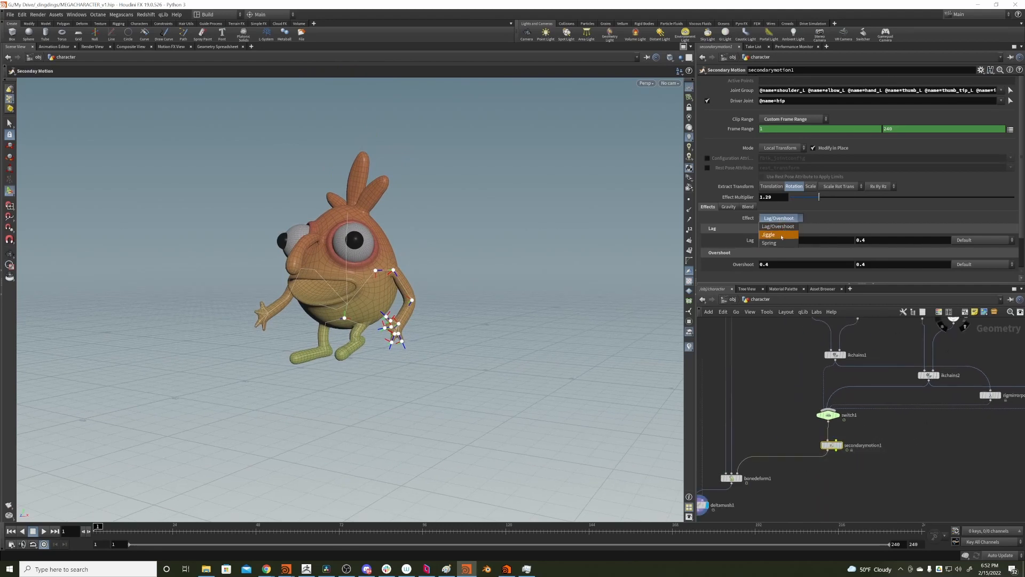
left_click(782, 236)
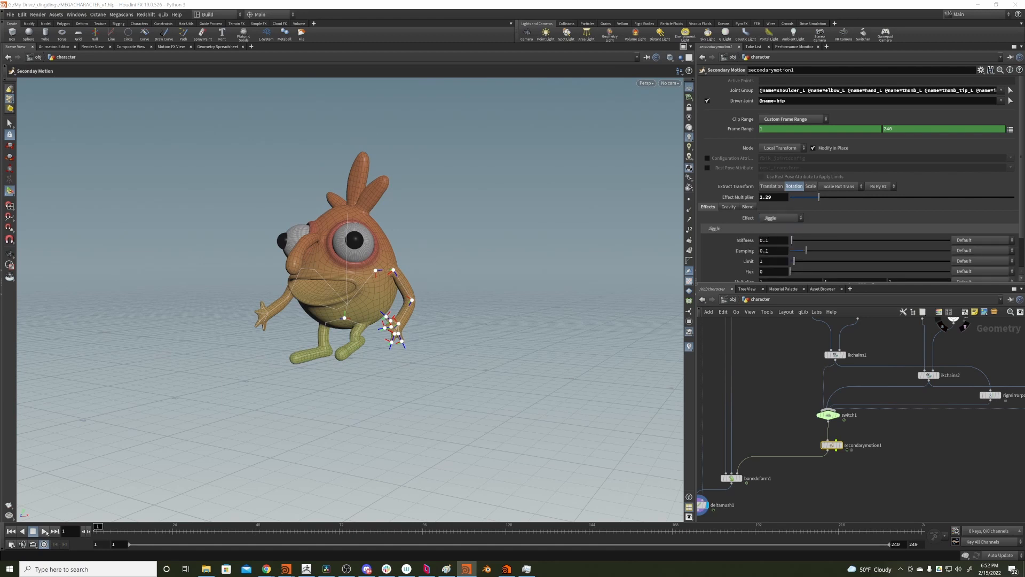
left_click(44, 530)
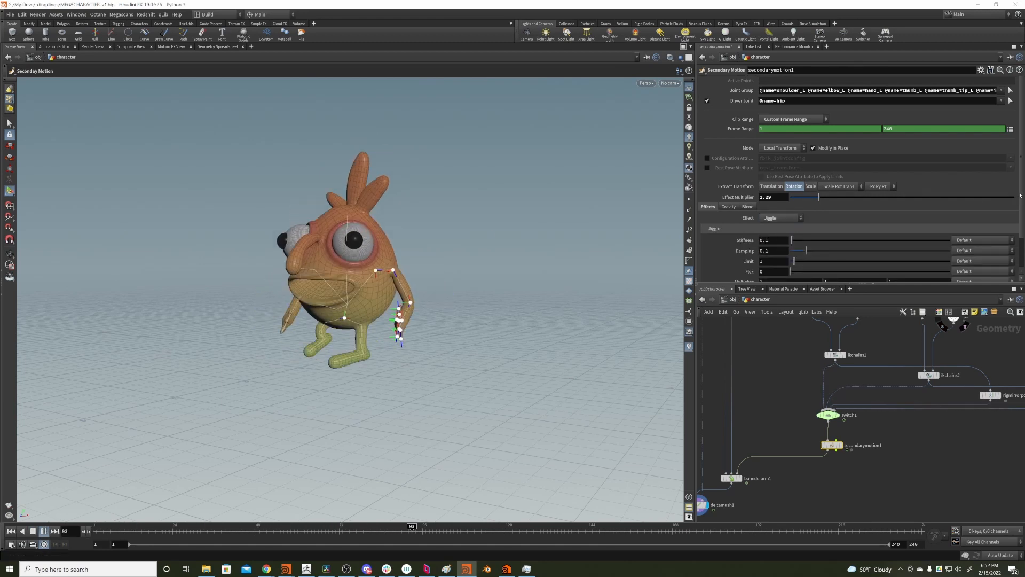
scroll(1020, 195, "down", 1)
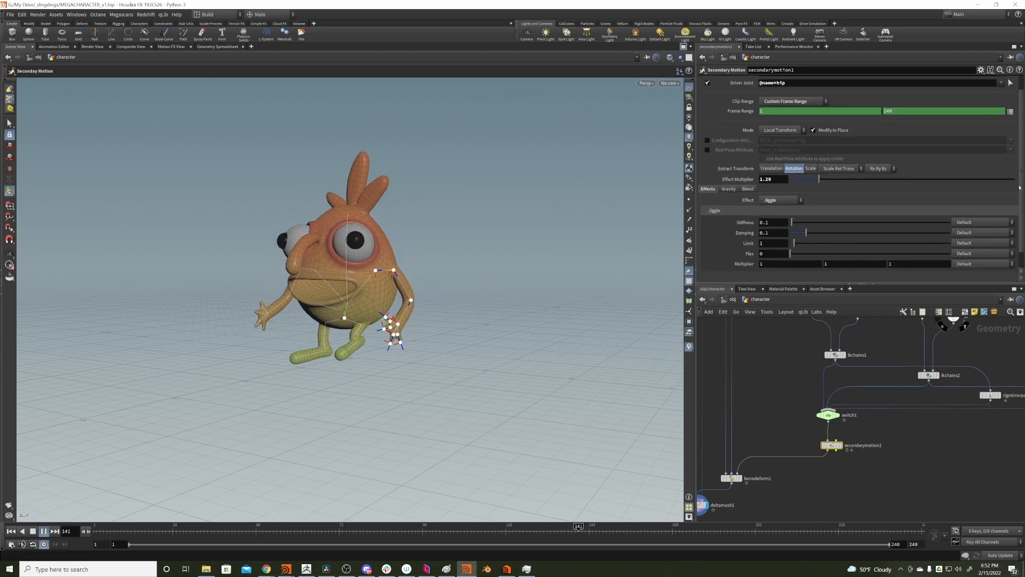
scroll(1004, 176, "up", 1)
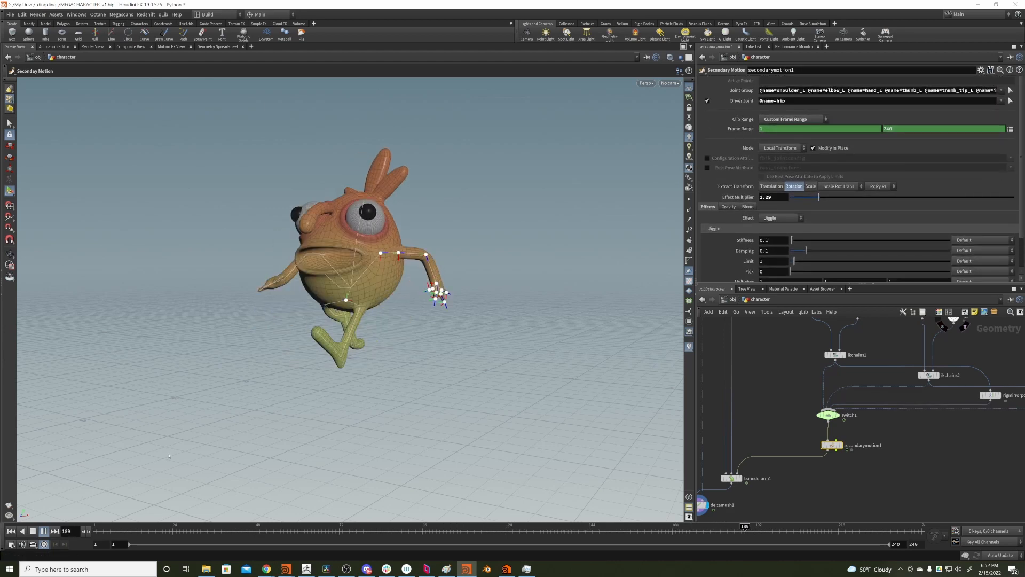
Reselect the Joint Group of secondarymotion1 by box-selecting the whole skeleton, including the legs and both arms
key("Escape")
left_click_drag(253, 362, 343, 321)
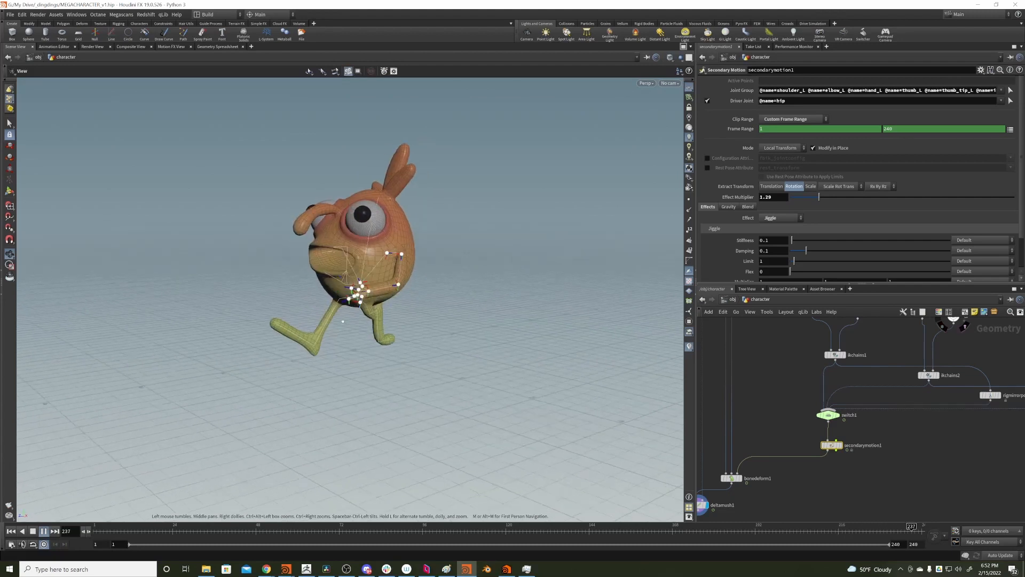
key("Return")
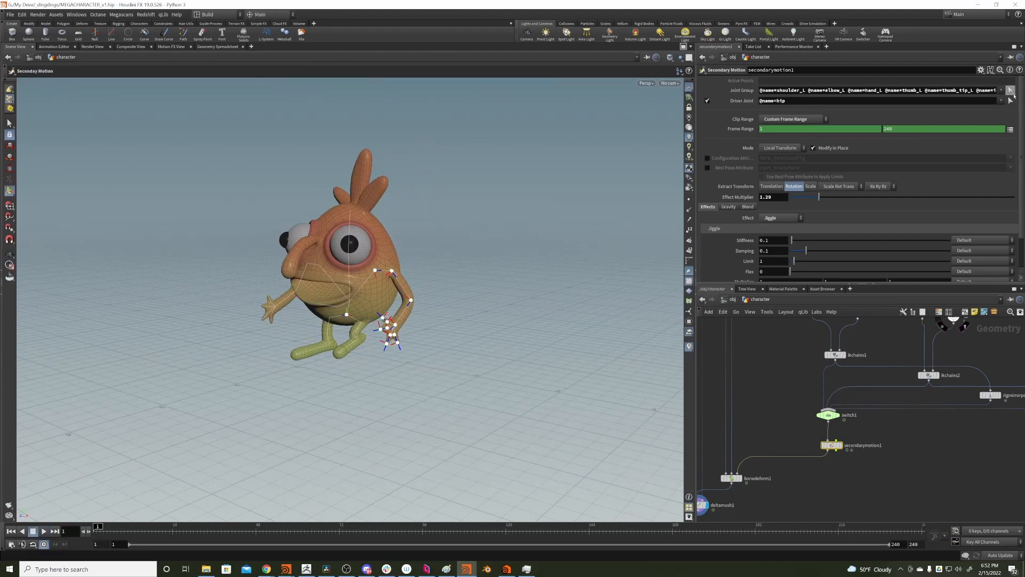
left_click(1012, 92)
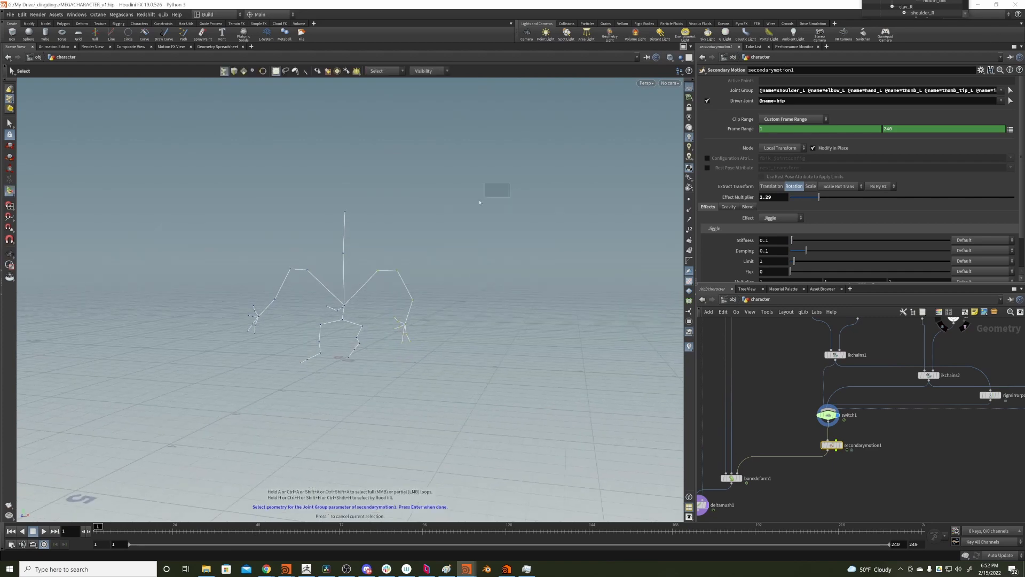
left_click_drag(480, 202, 148, 410)
key("Return")
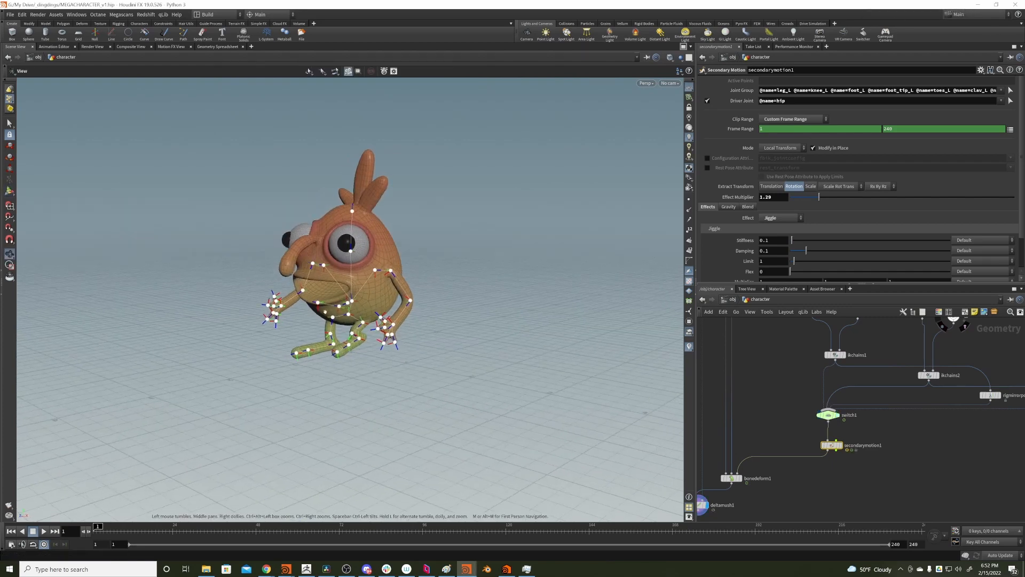
key("Return")
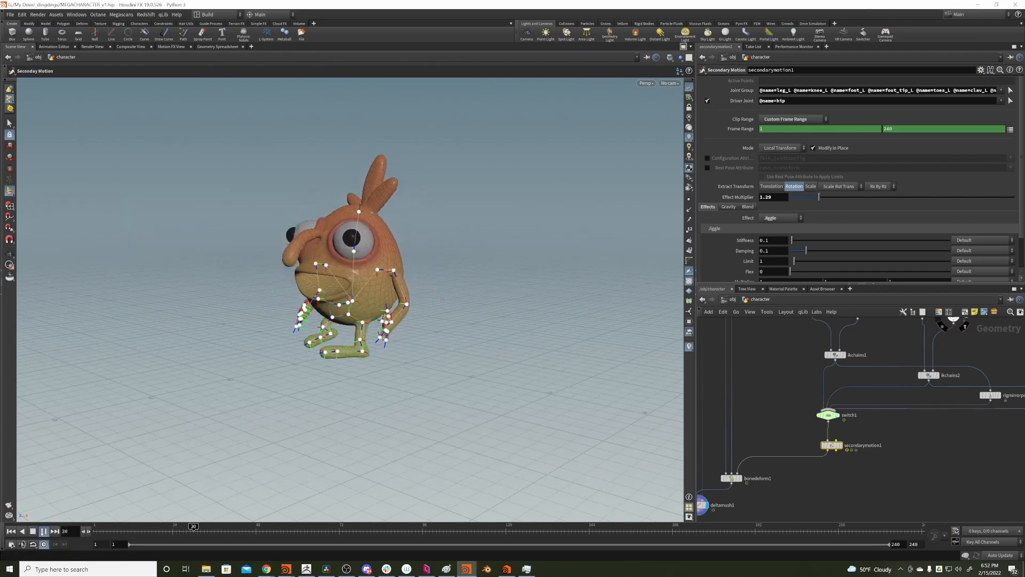
During playback, add Translation to the Extract Transform components of secondarymotion1 and set Effect Multiplier to 0.36
key("Escape")
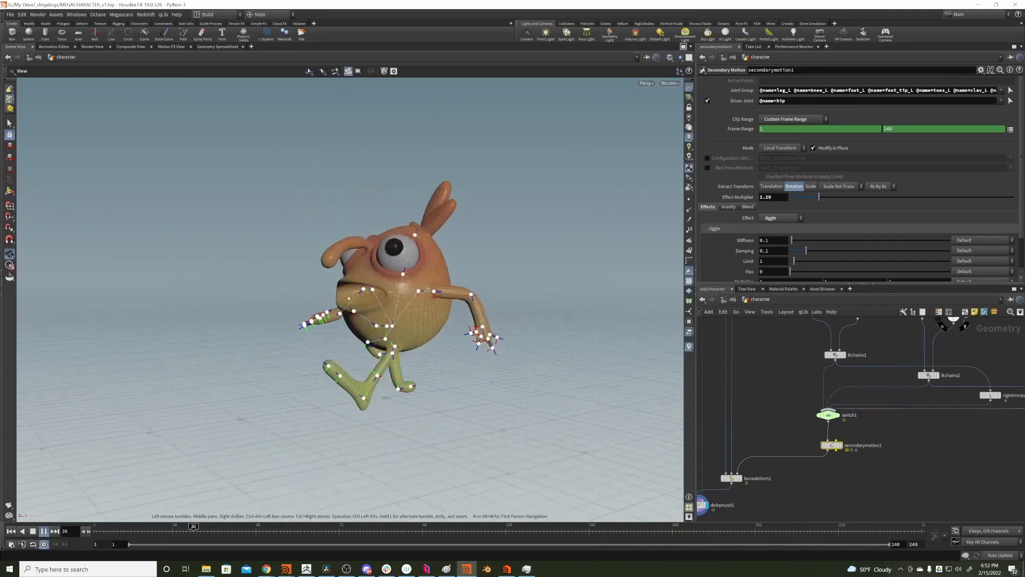
key("Return")
middle_click_drag(802, 383, 782, 355)
middle_click(822, 422)
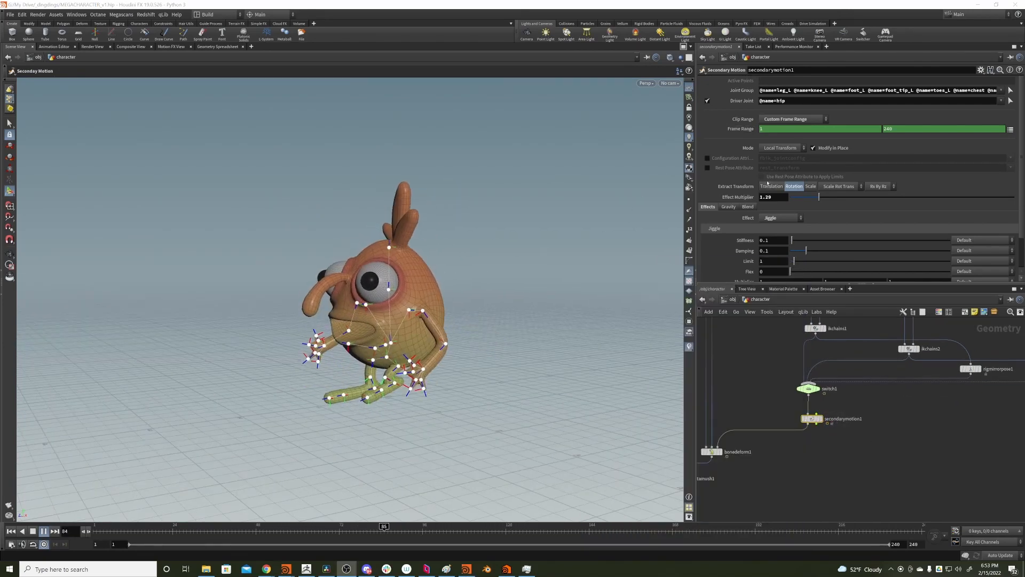
left_click(771, 186)
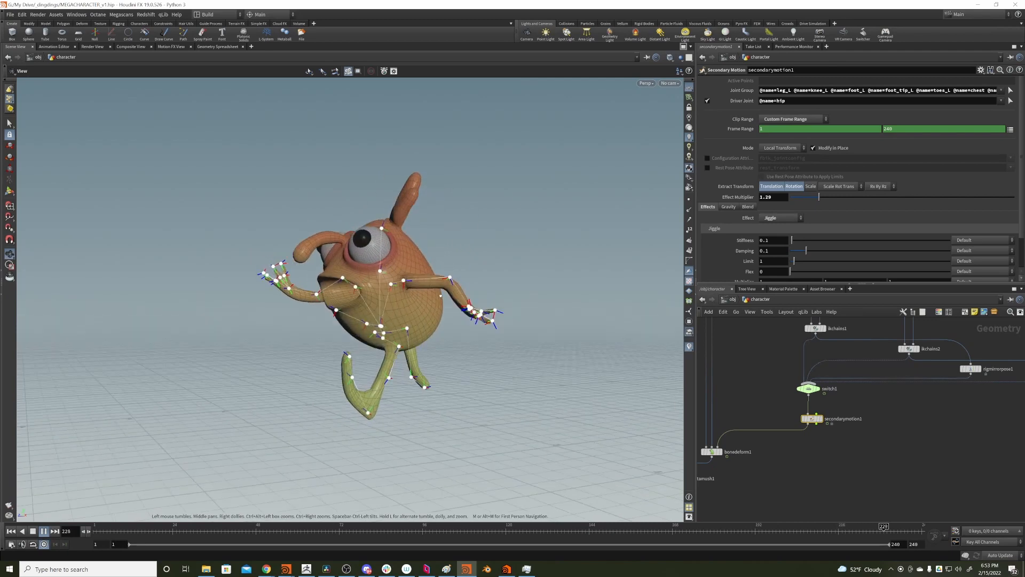
left_click_drag(428, 281, 434, 280, "alt")
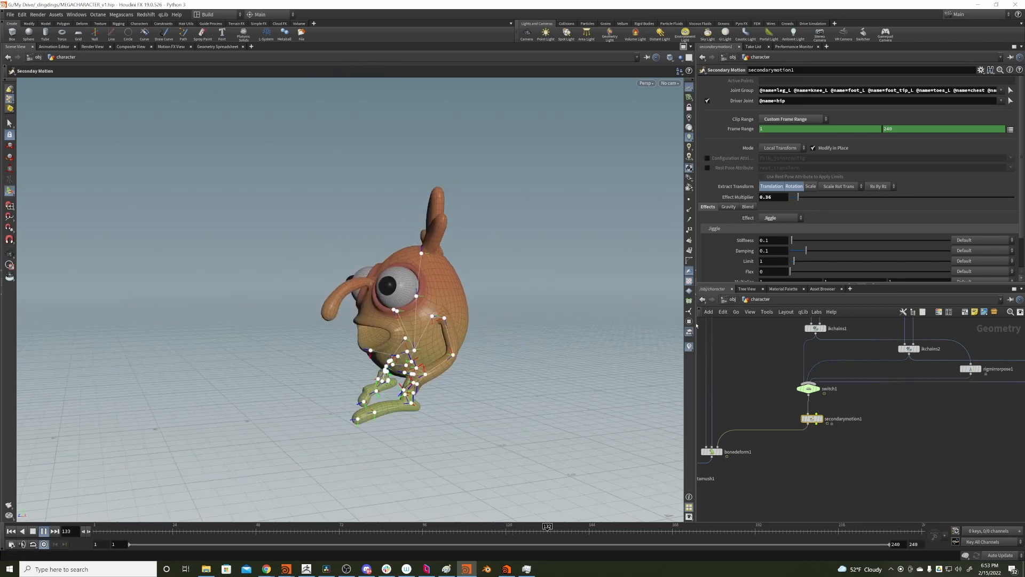
Set the Effect Multiplier of secondarymotion1 to 1.22 and compare the walk with Rotation extraction off and back on
left_click(712, 451)
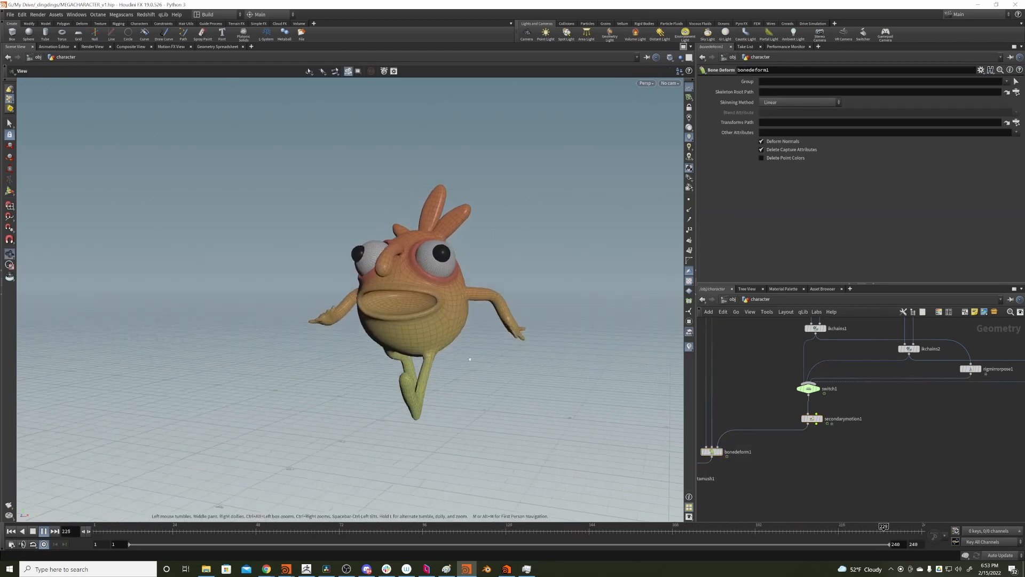
left_click(812, 418)
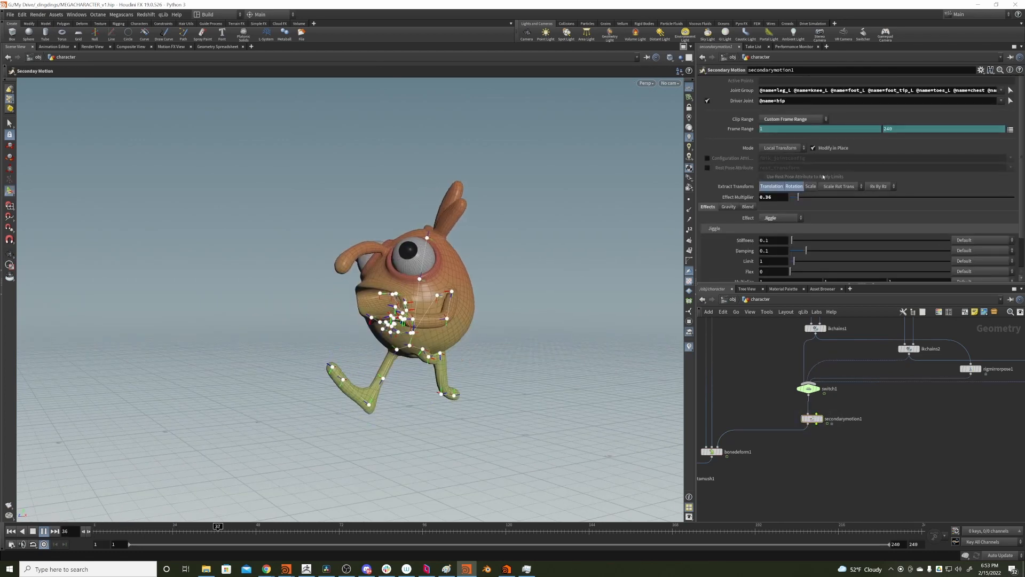
left_click_drag(871, 197, 817, 197)
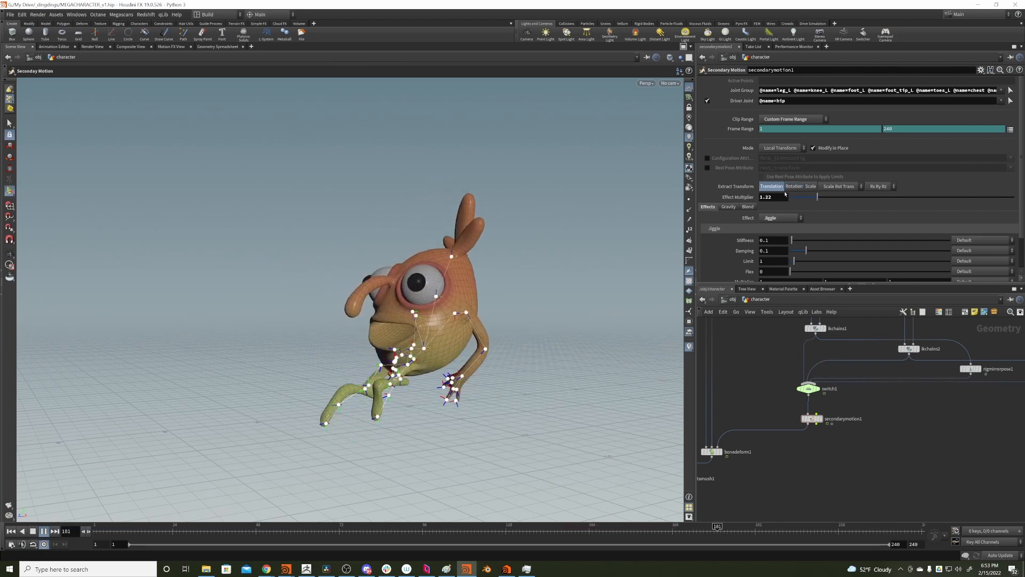
key("Escape")
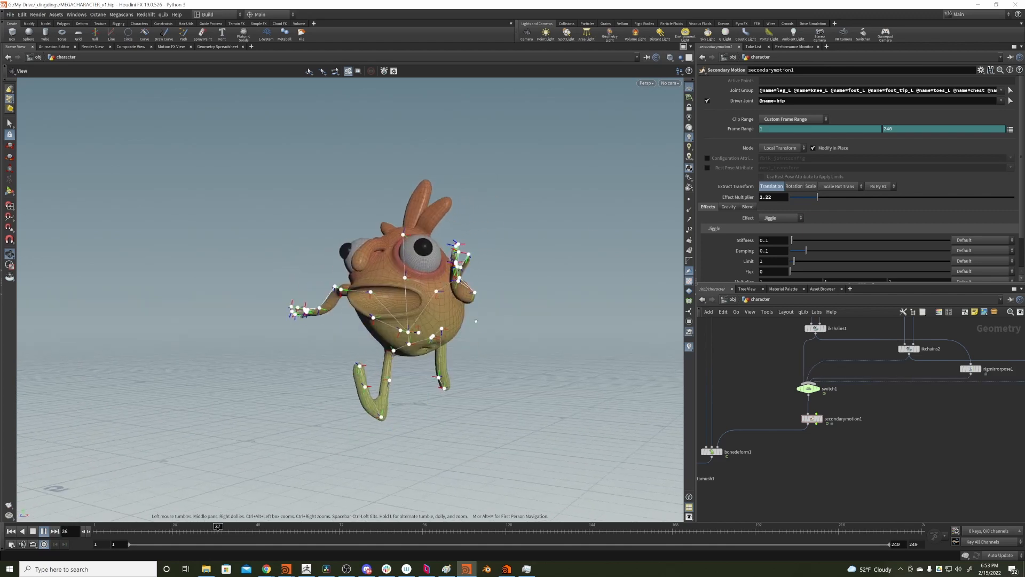
key("Return")
left_click(794, 186)
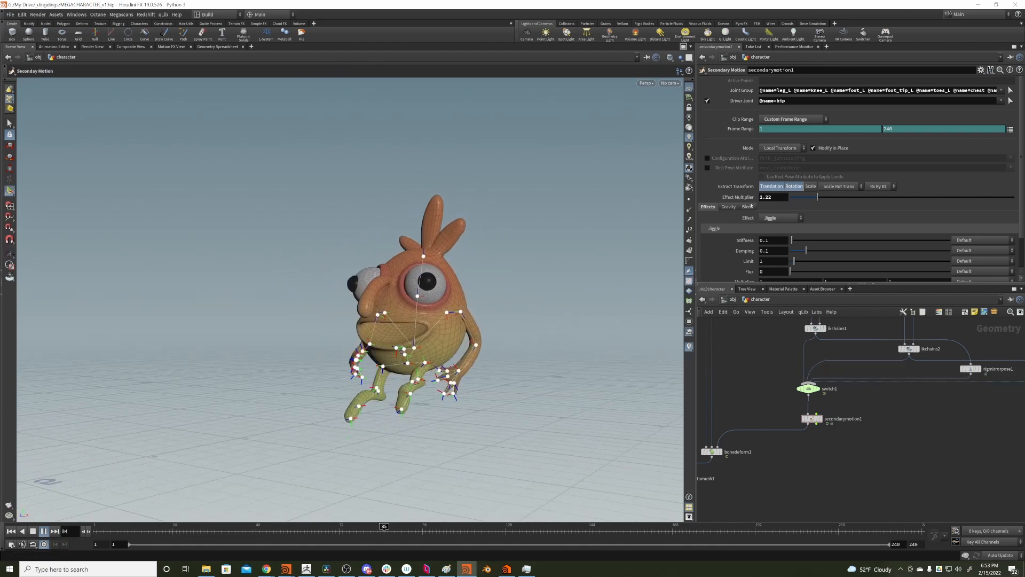
Switch the Effect to Spring, set Effect Multiplier to 1.72 while playing the walk, and return to frame 1
left_click(785, 219)
left_click(777, 238)
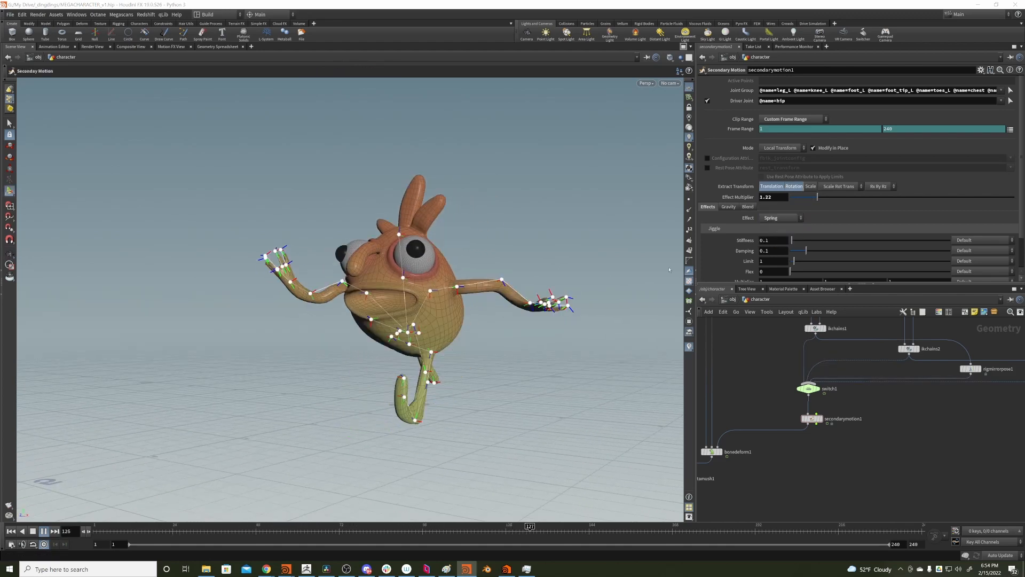
key("Escape")
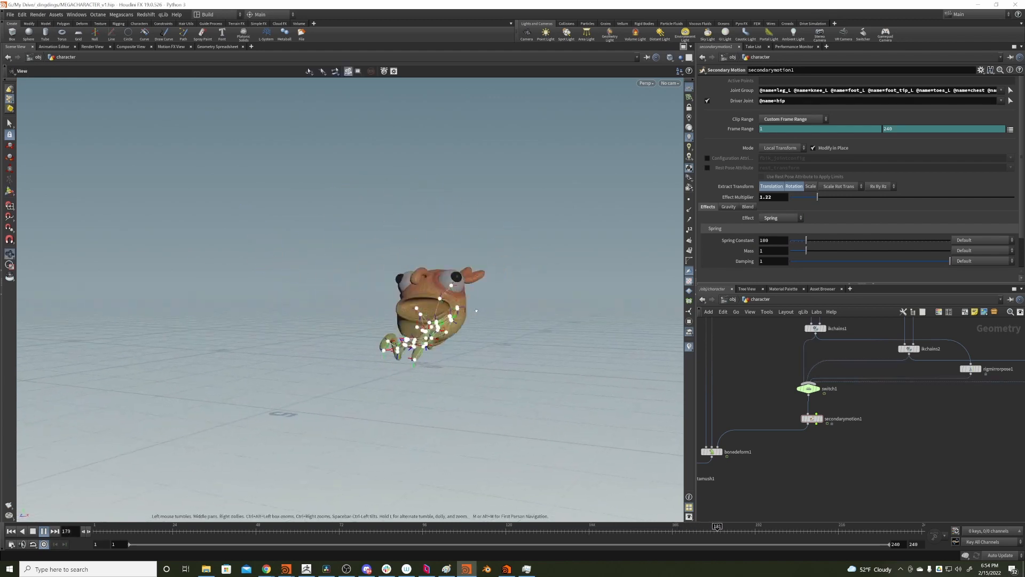
key("Return")
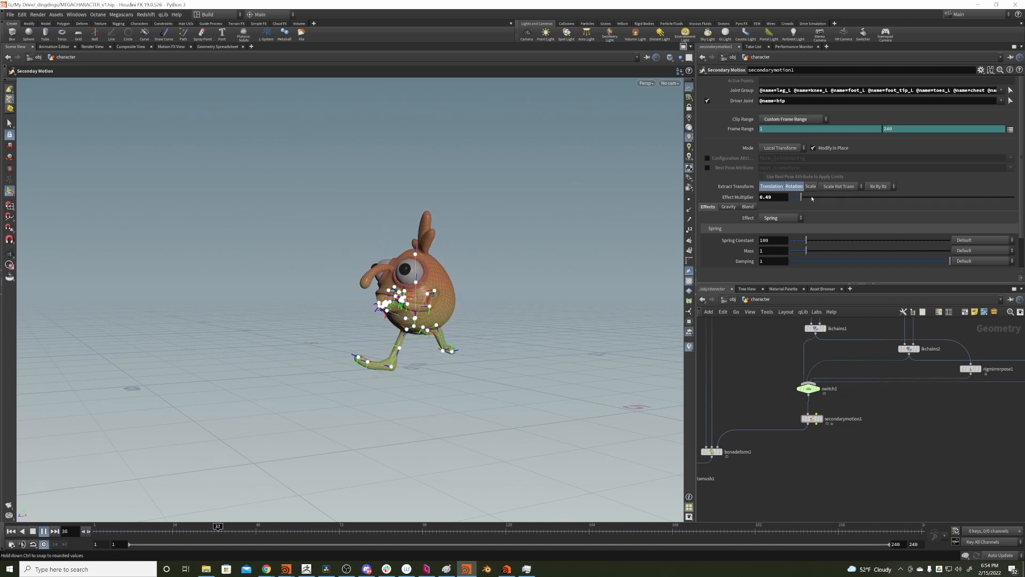
left_click_drag(798, 204, 829, 203)
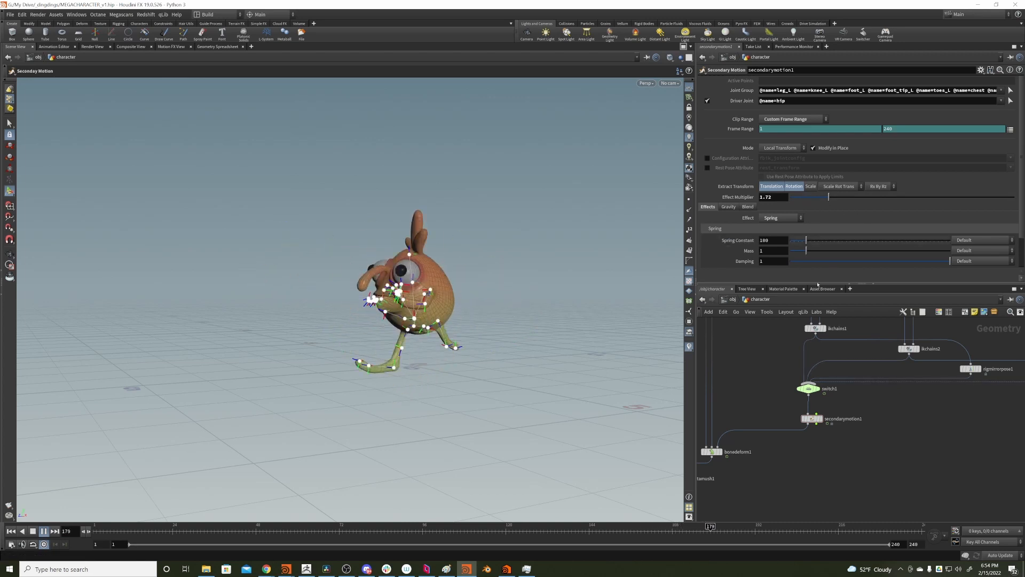
left_click(32, 531)
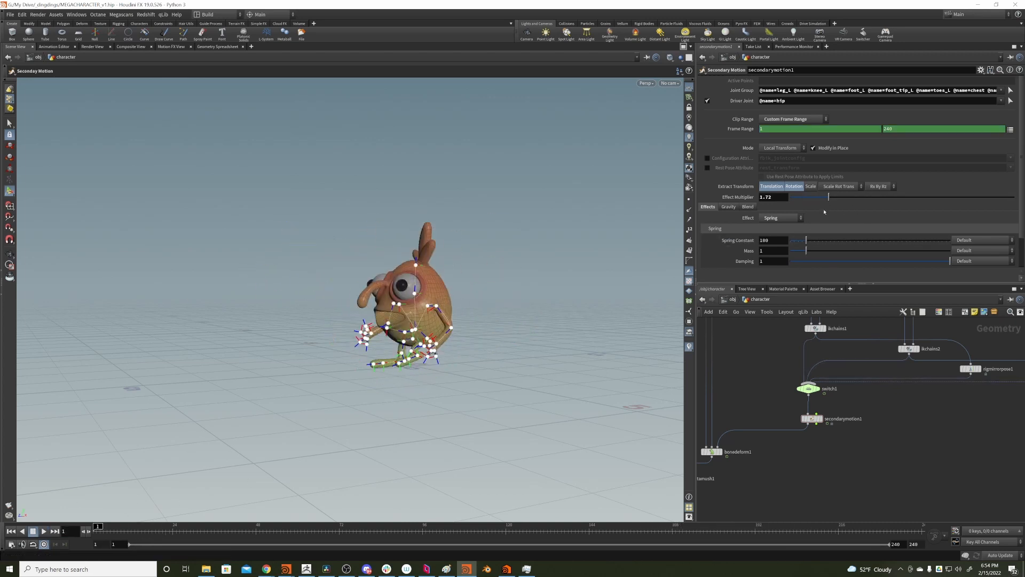
Switch the Effect back to Jiggle, play the walk while viewing the character, and return to frame 1
left_click(784, 217)
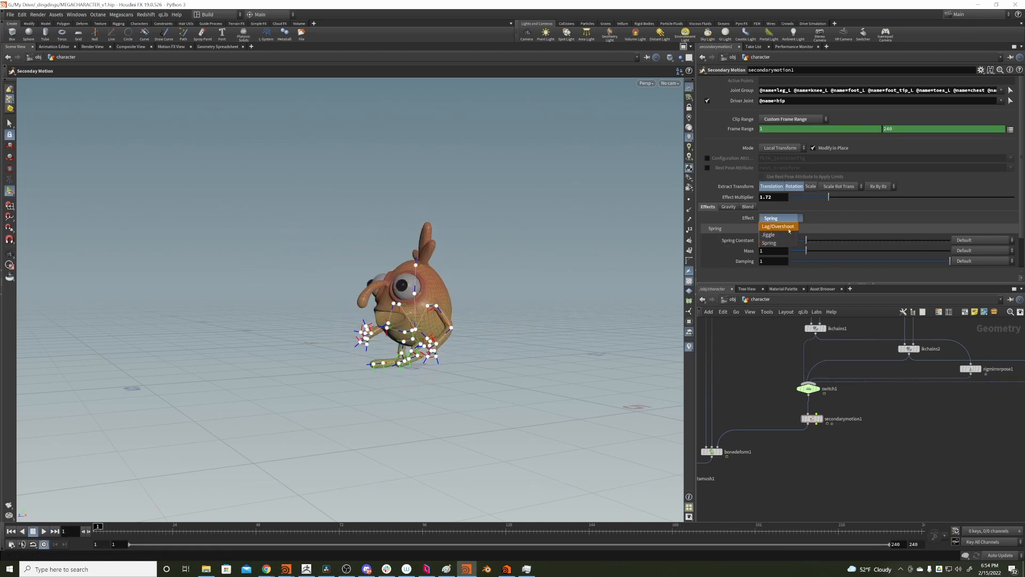
left_click(793, 226)
key("space")
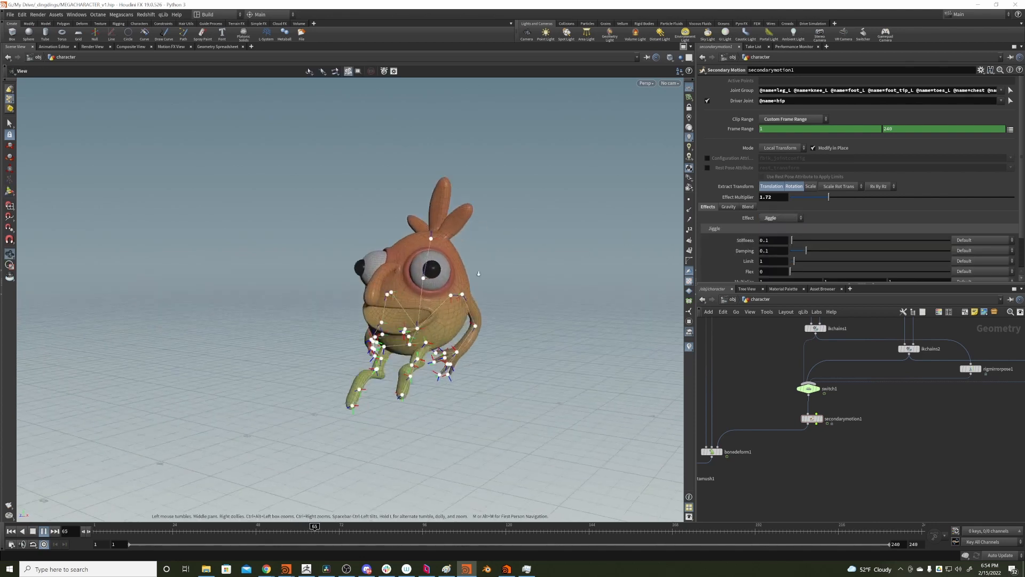
right_click_drag(456, 278, 417, 277)
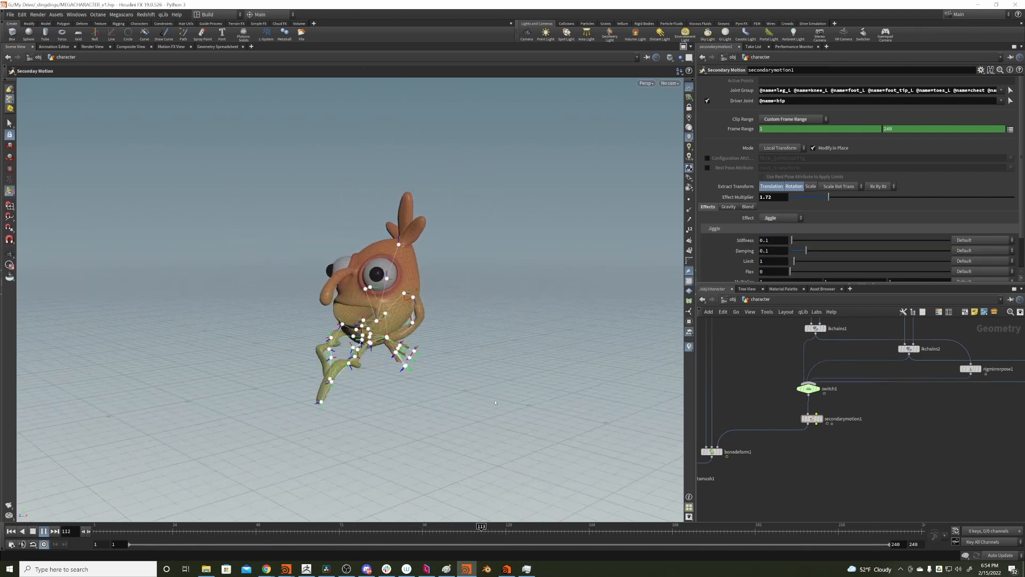
scroll(778, 391, "down", 5)
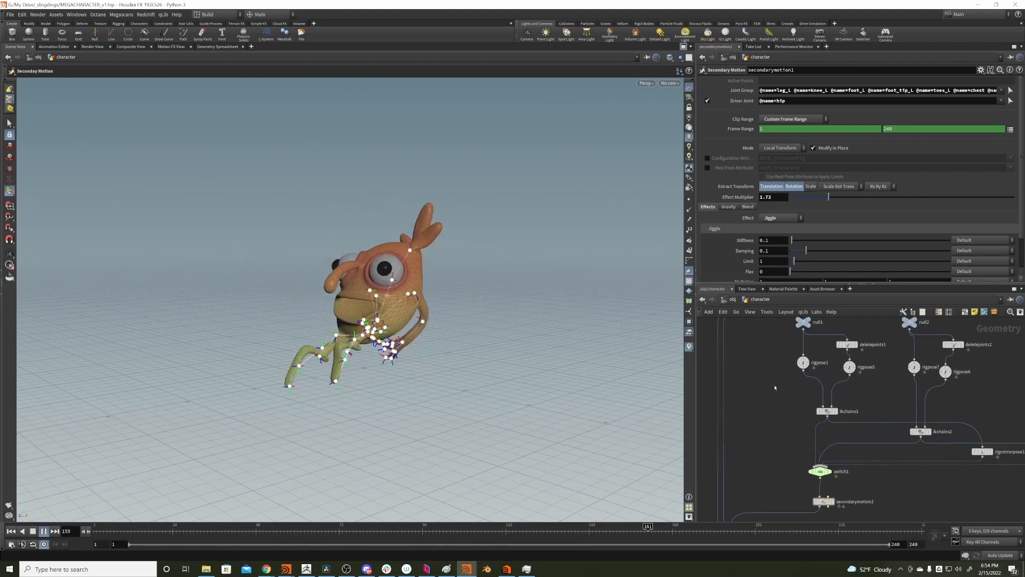
scroll(779, 392, "up", 4)
middle_click_drag(771, 440, 797, 344)
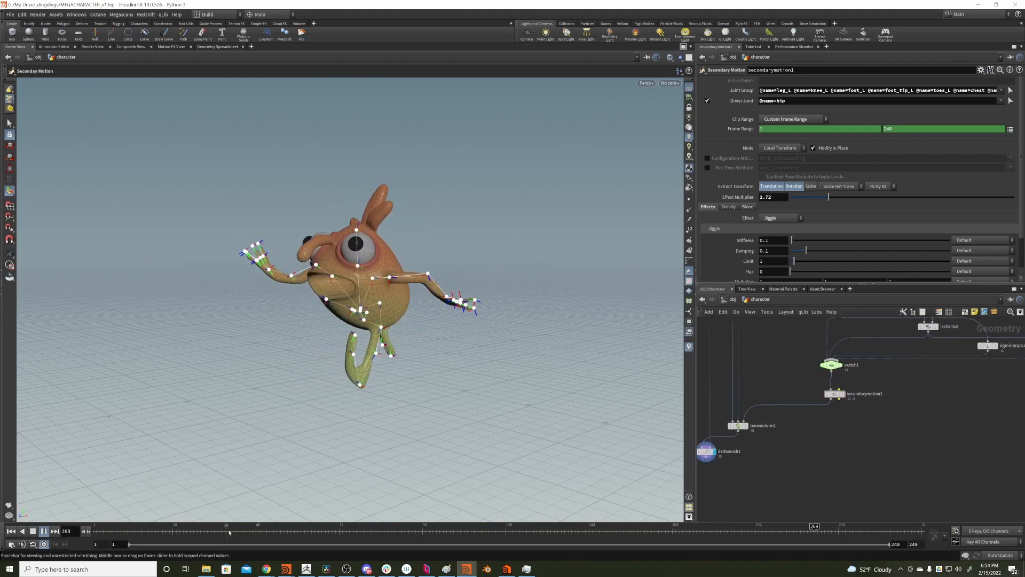
key("ctrl+Up")
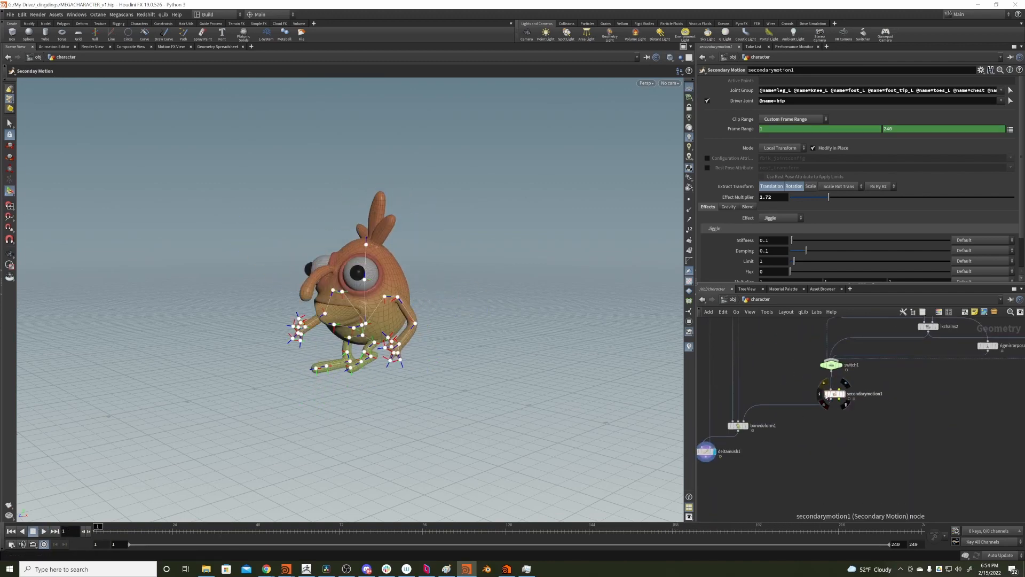
Bypass secondarymotion1 and insert a Solver node between it and bonedeform1
left_click(833, 395)
key("Tab")
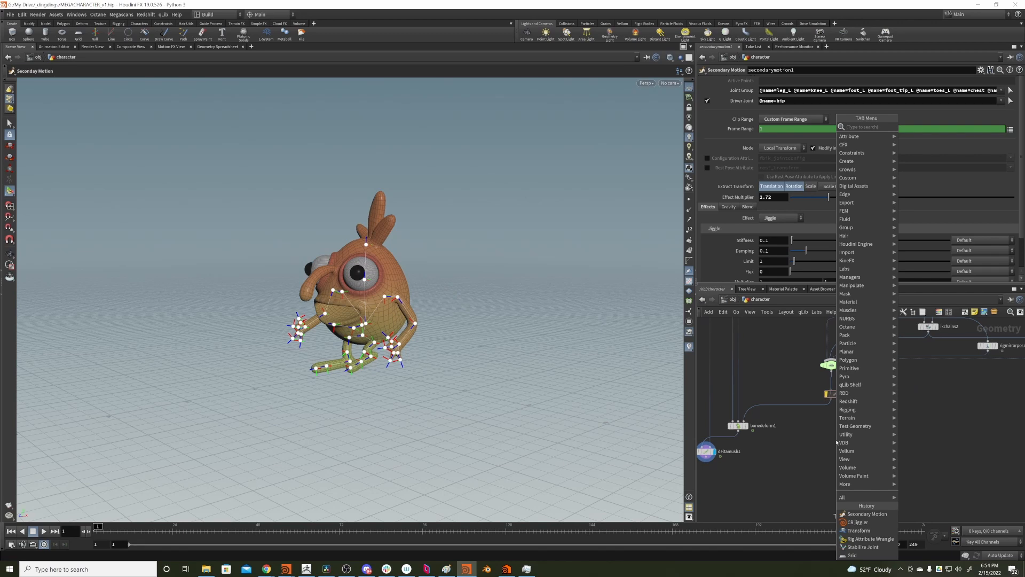
type("solv")
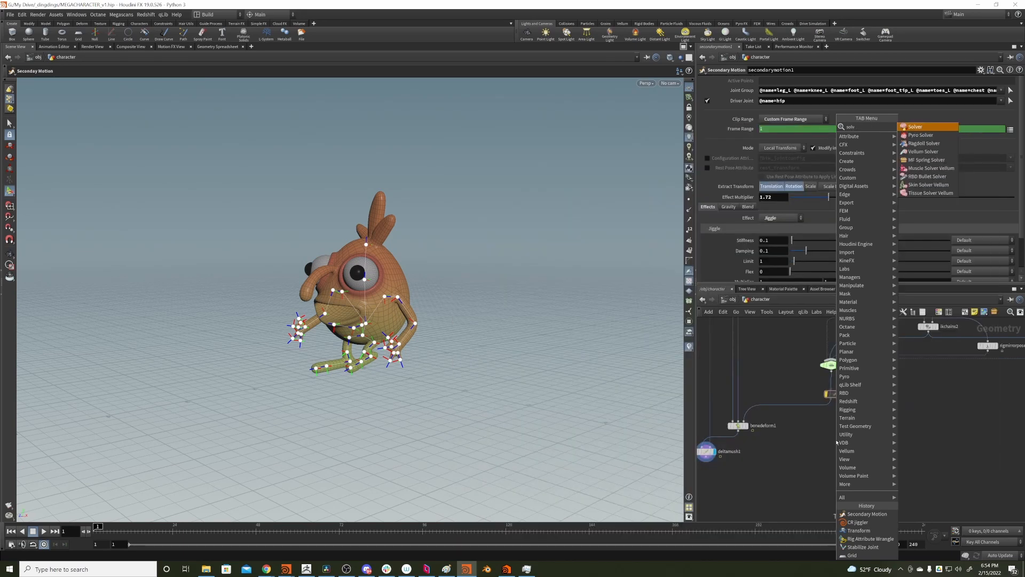
key("Return")
left_click(836, 442)
left_click_drag(836, 442, 799, 417)
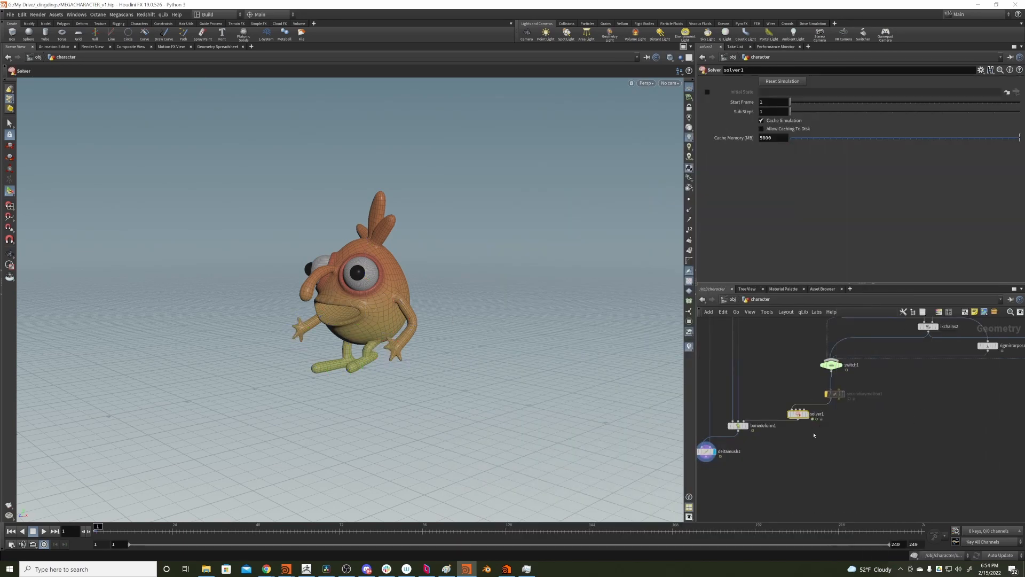
Inside solver1, add a Skeleton Blend node with Prev_Frame and Input_1 as its inputs, and set it as the displayed node
scroll(790, 379, "up", 2)
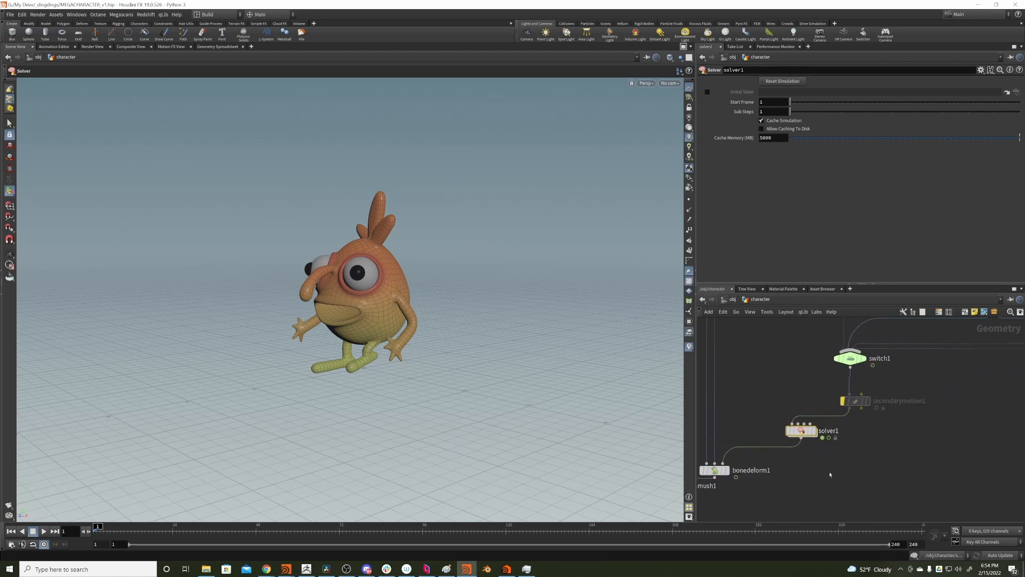
mouse_move(809, 430)
double_click(801, 431)
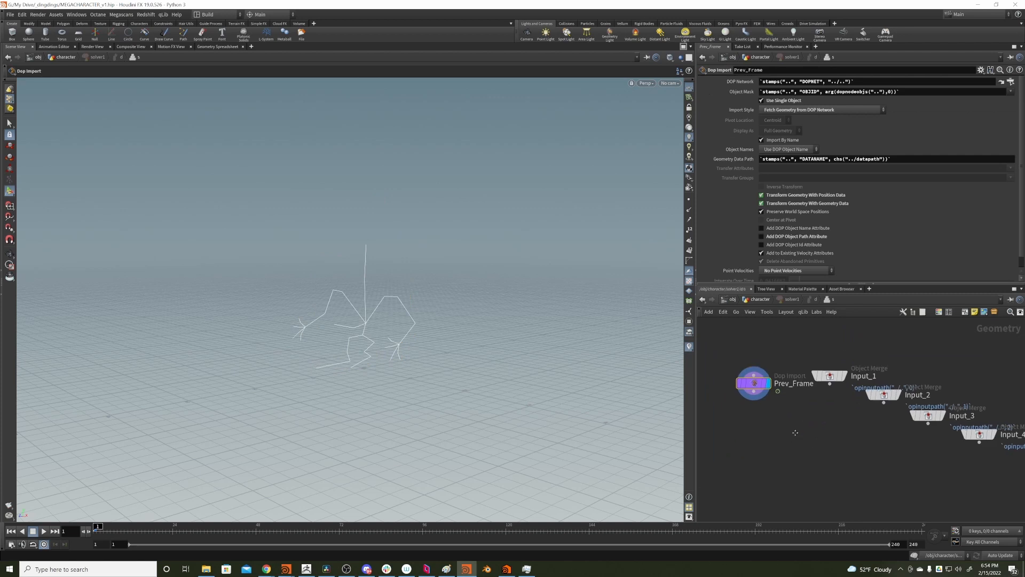
key("Tab")
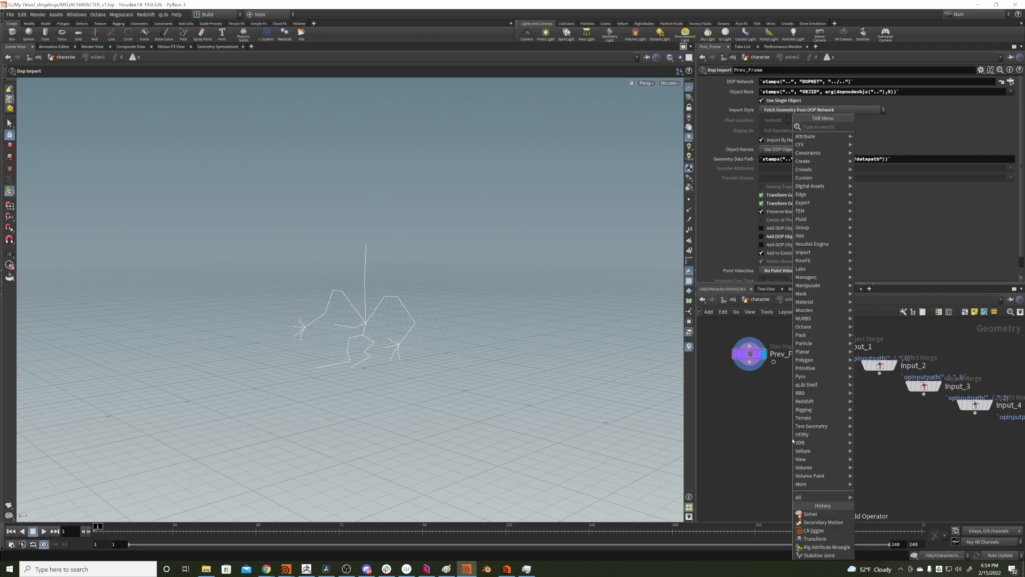
type("skeleton")
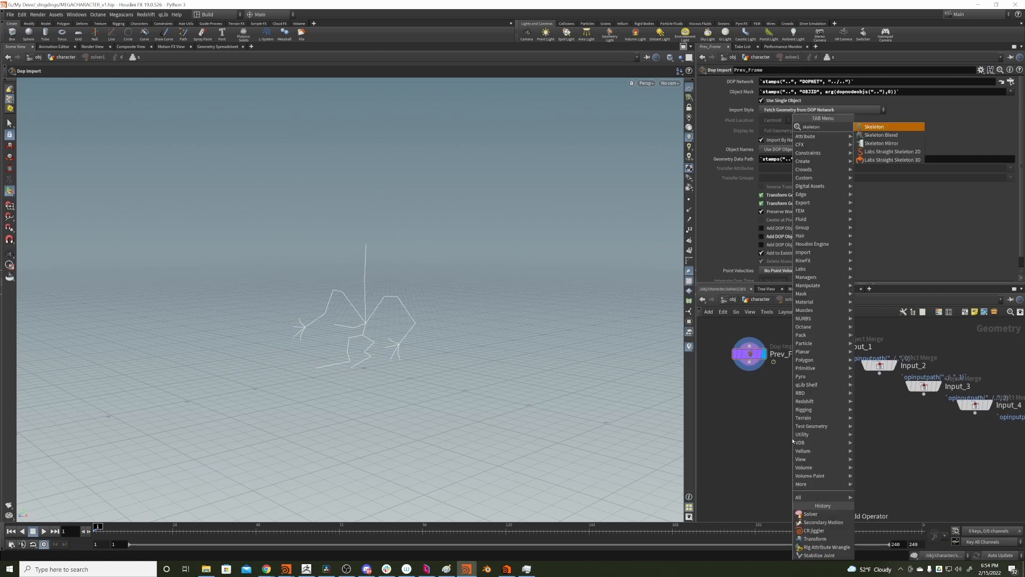
key("Escape")
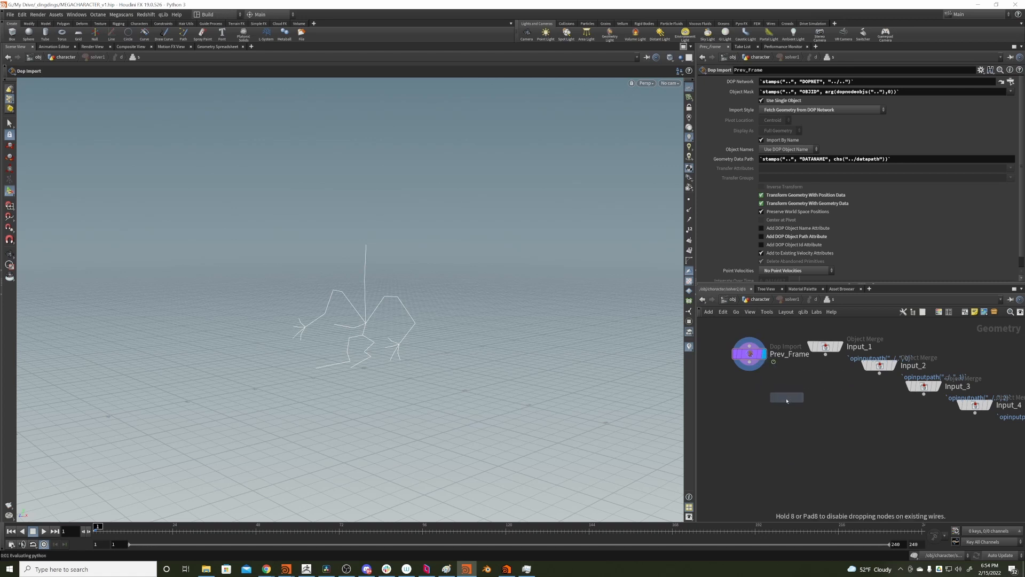
left_click(803, 395)
left_click_drag(793, 390, 783, 419)
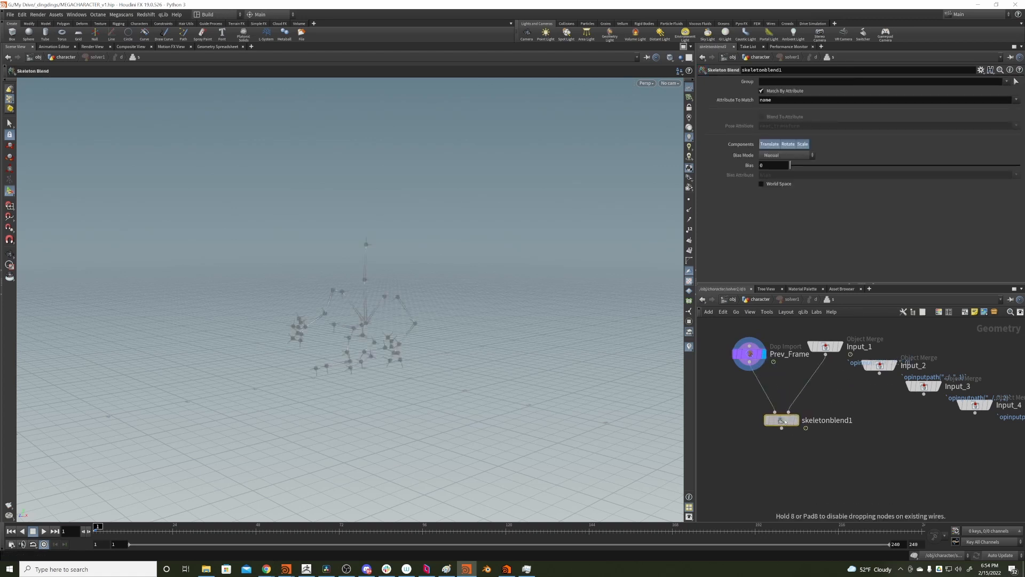
left_click(799, 407)
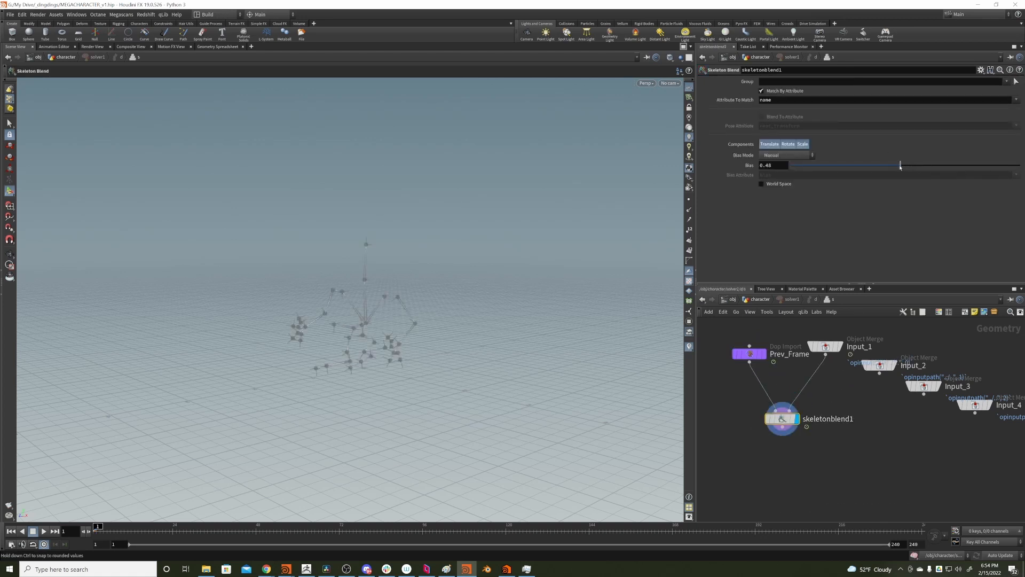
Return to the character network and play the walk while viewing the deformed character
left_click(757, 299)
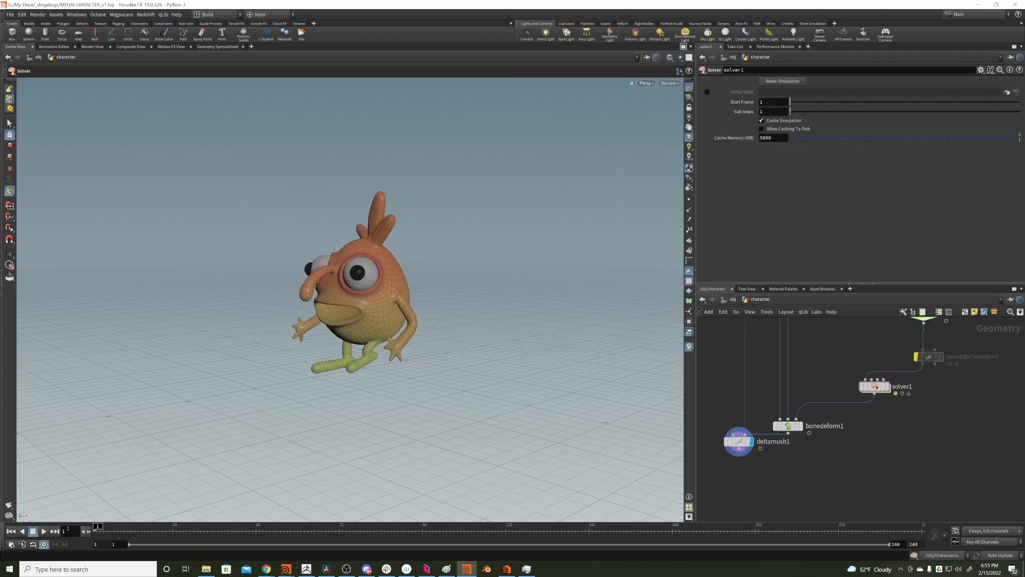
left_click(43, 531)
key("Escape")
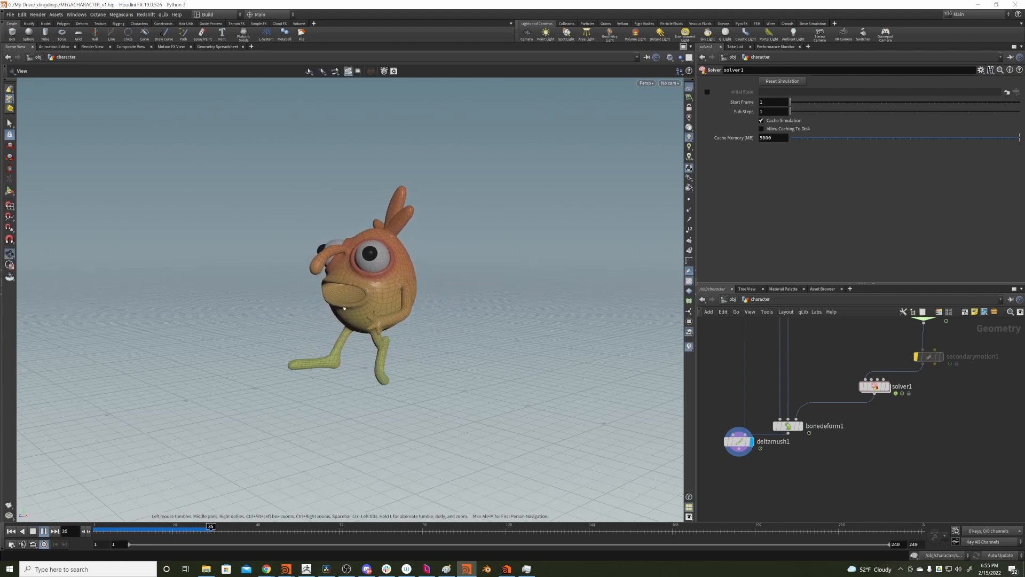
mouse_move(305, 302)
left_mouse_down()
mouse_move(432, 316)
mouse_move(291, 312)
left_mouse_up()
mouse_move(861, 386)
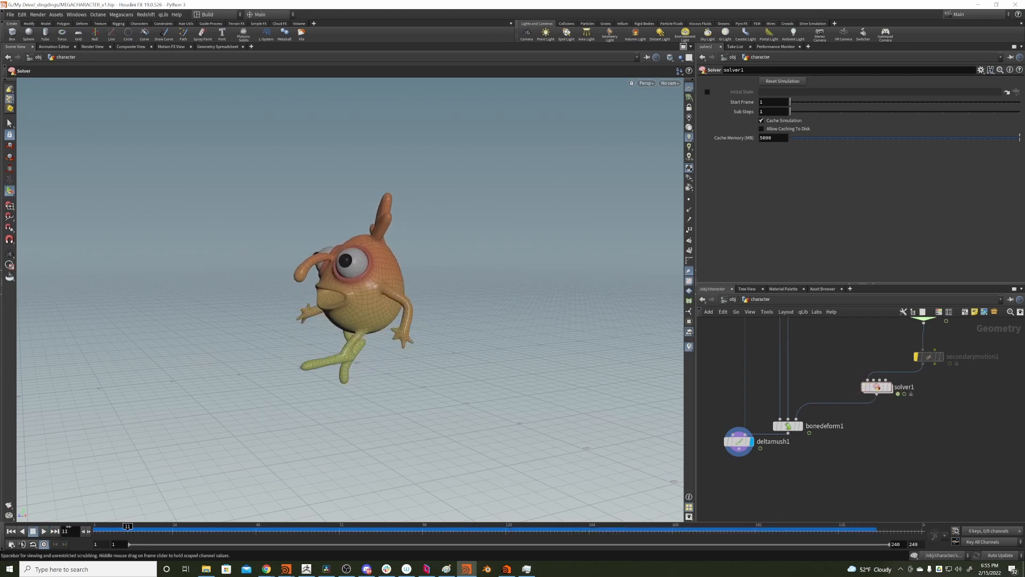
Inside solver1, set the Skeleton Blend's Bias to 0.953, and play the walk at the character level
double_click(877, 387)
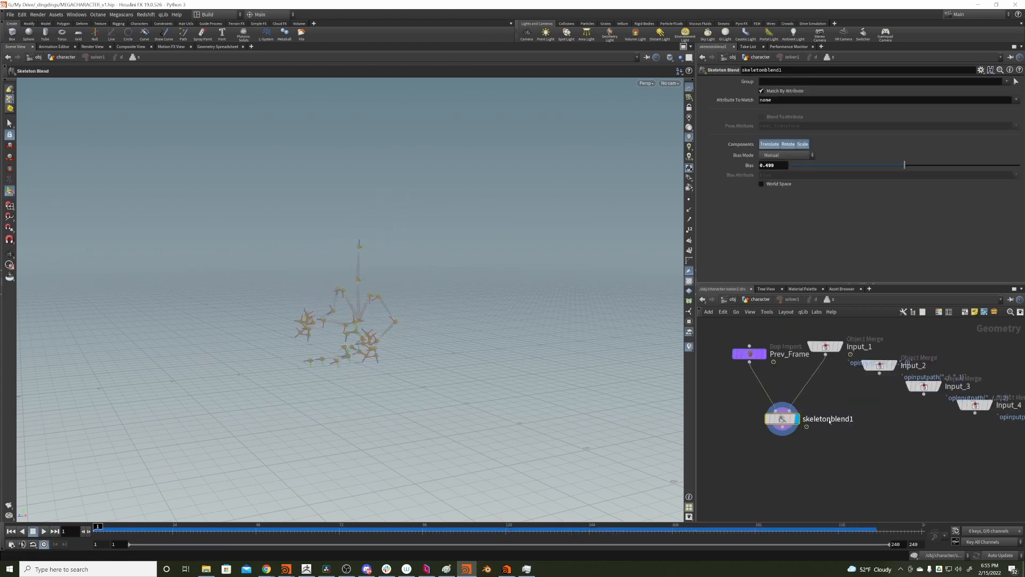
left_click_drag(1000, 170, 1006, 171)
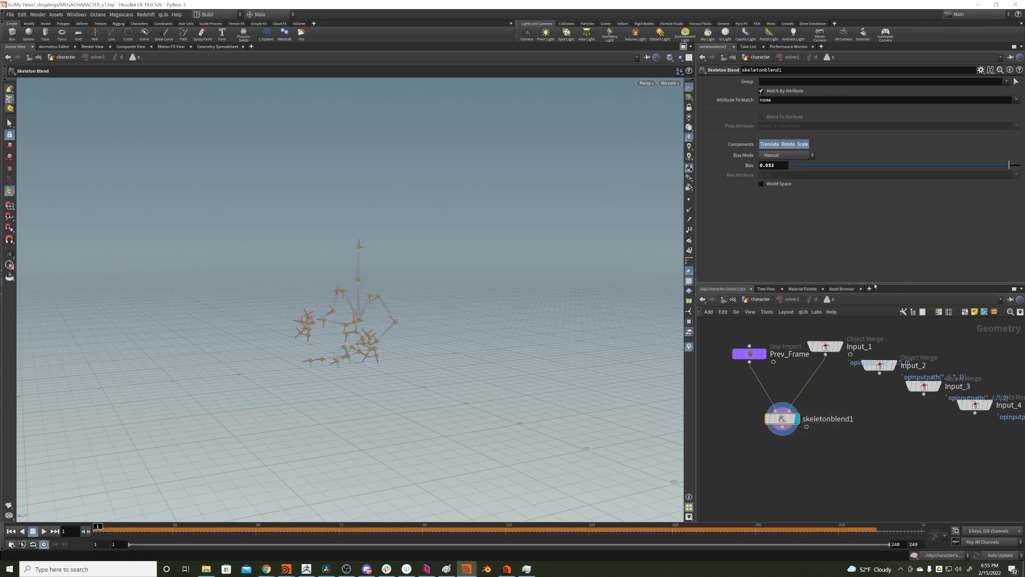
left_click(758, 300)
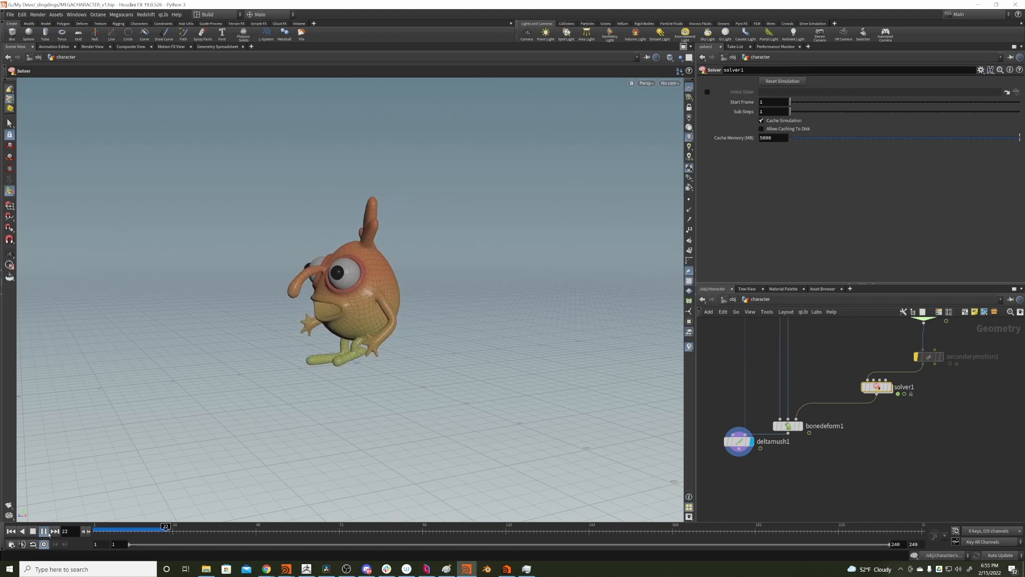
key("Escape")
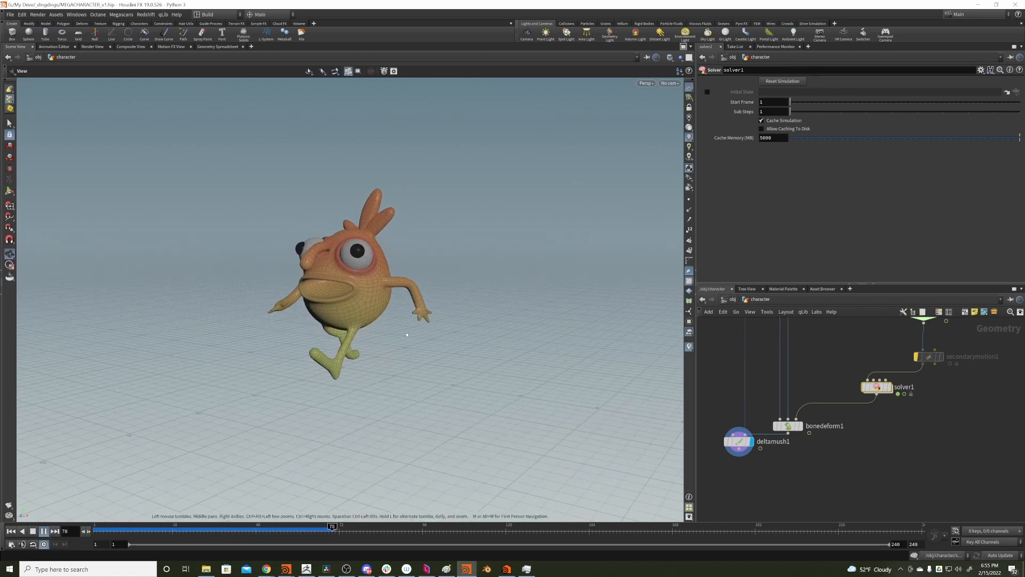
key("Return")
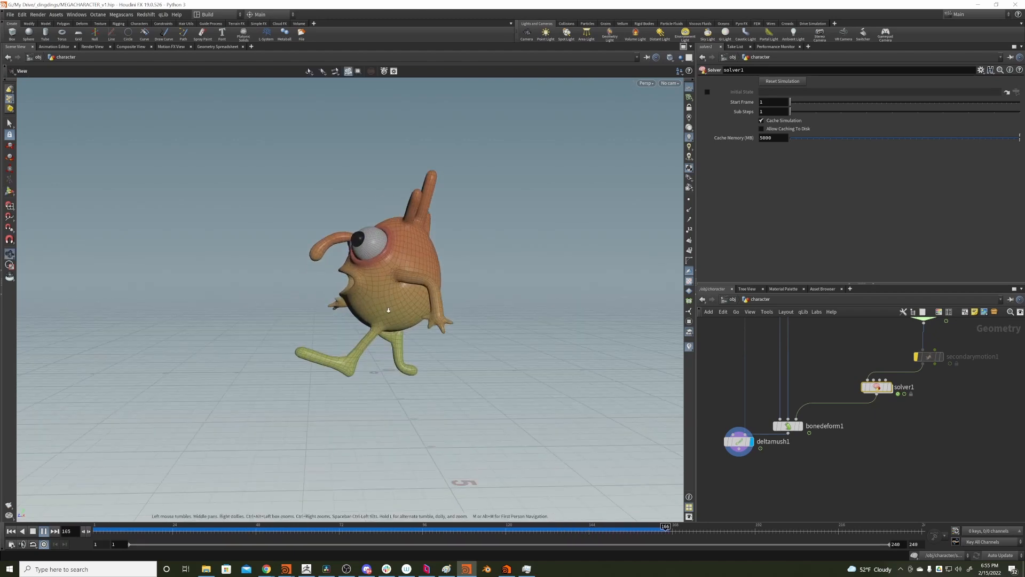
key("Escape")
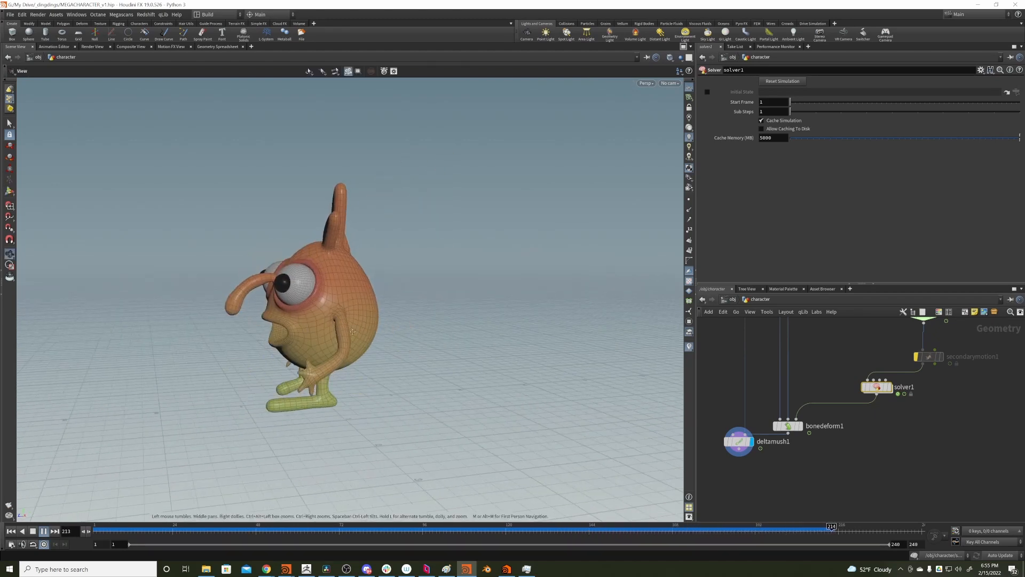
key("Return")
mouse_move(865, 388)
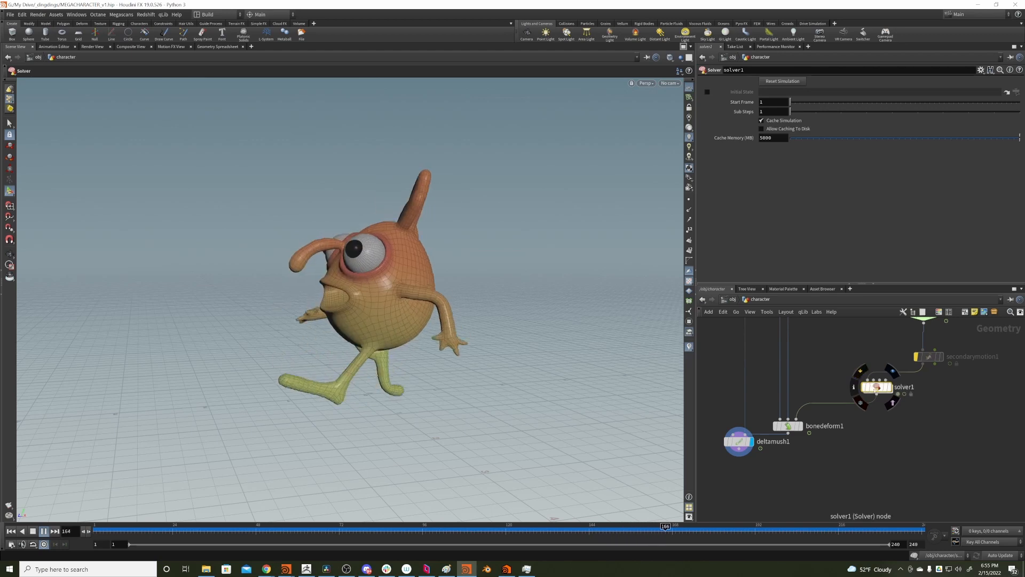
Inside solver1, set the Skeleton Blend's Bias to 0.188, and play the walk at the character level
double_click(881, 390)
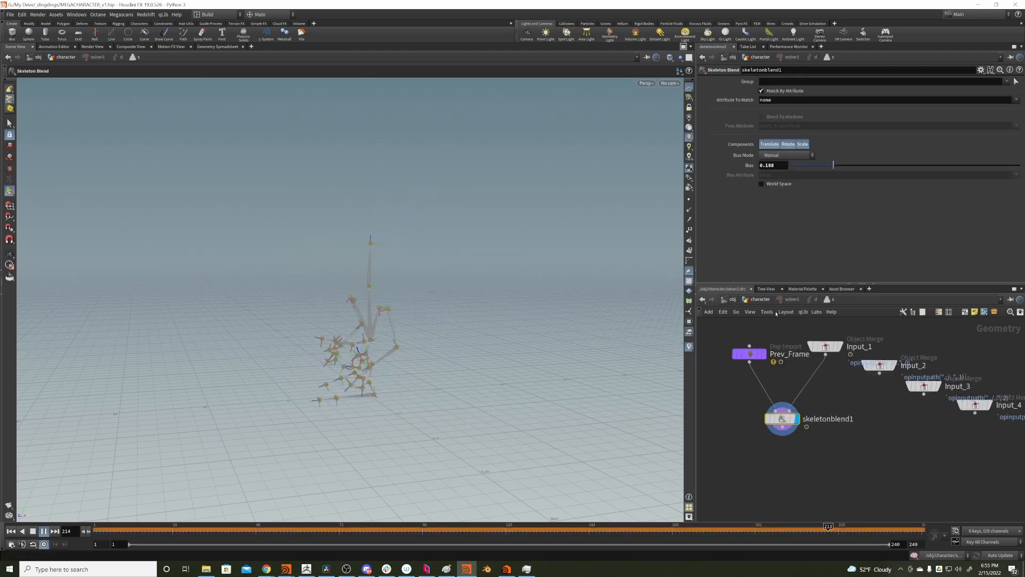
key("u")
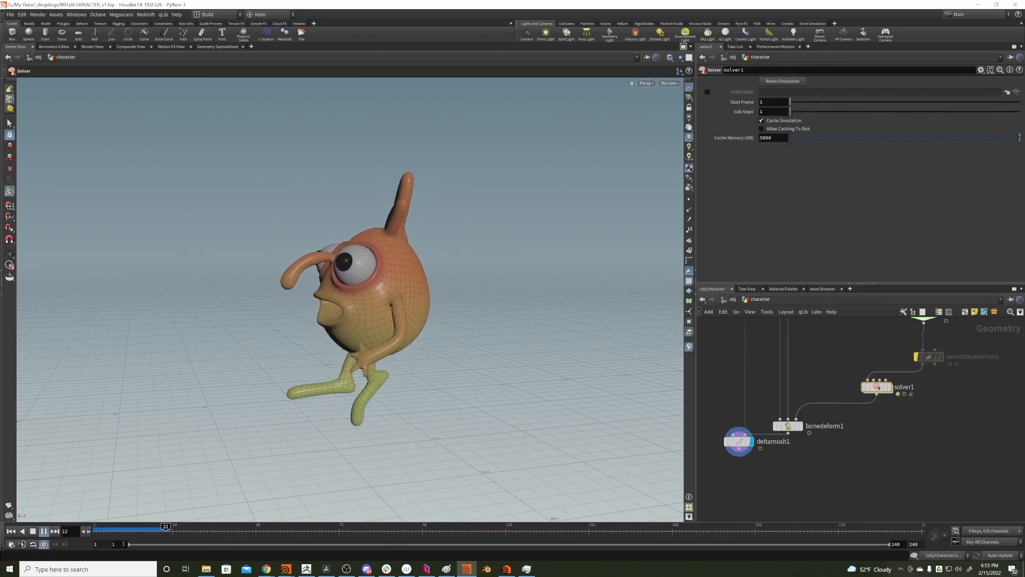
left_click_drag(341, 369, 497, 332, "alt")
left_click_drag(557, 333, 420, 316)
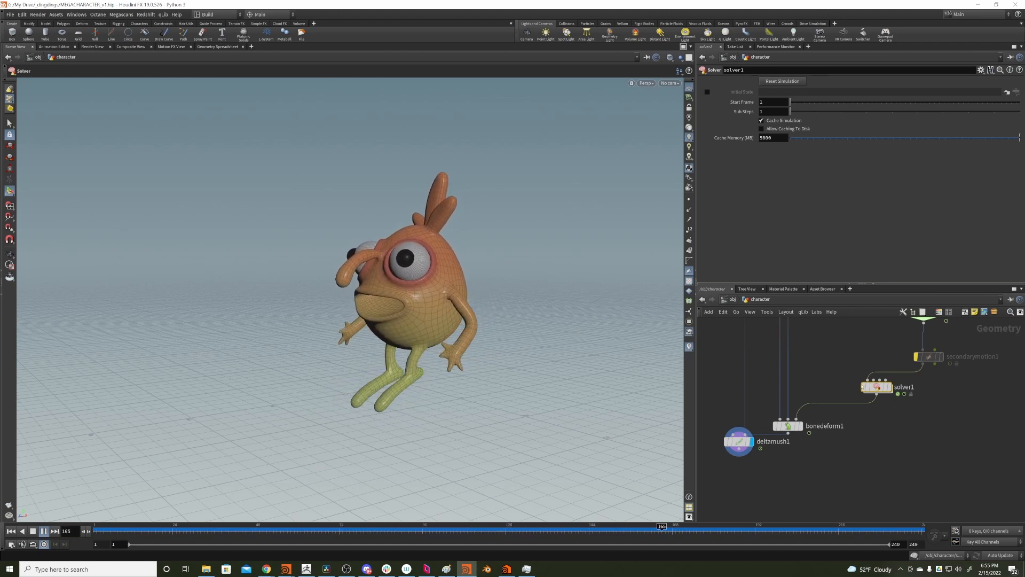
left_click_drag(877, 387, 929, 390)
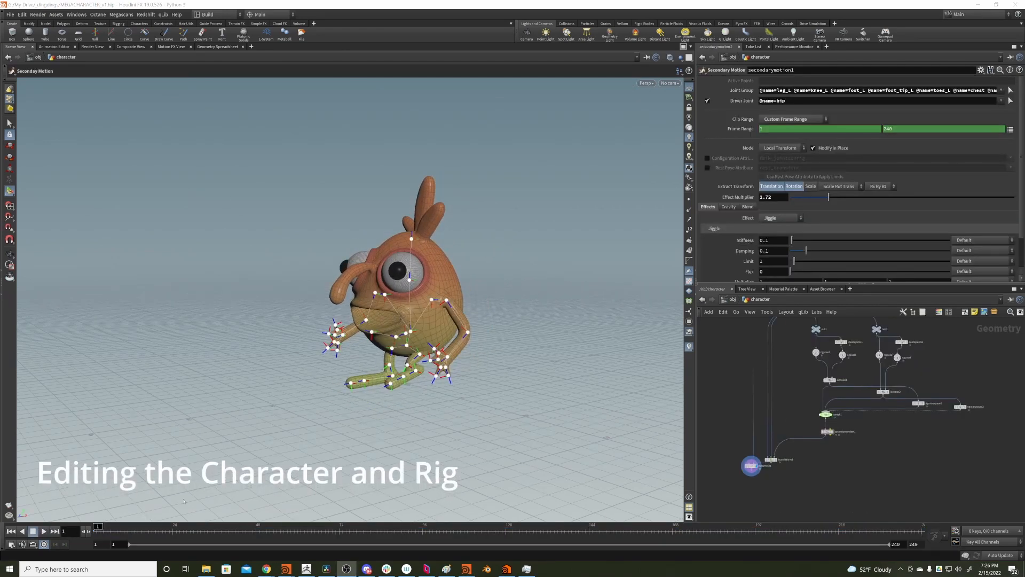
Examine the character mesh and its joints from several angles at frame 1
mouse_move(109, 533)
left_mouse_down()
mouse_move(339, 531)
mouse_move(94, 532)
left_mouse_up()
mouse_move(243, 365)
right_mouse_down("alt")
mouse_move(320, 331)
mouse_move(244, 365)
right_mouse_up("alt")
left_click_drag(244, 366, 374, 374)
right_click_drag(374, 374, 406, 345)
left_click_drag(352, 347, 394, 324)
right_click_drag(394, 324, 271, 306)
scroll(758, 447, "down", 3)
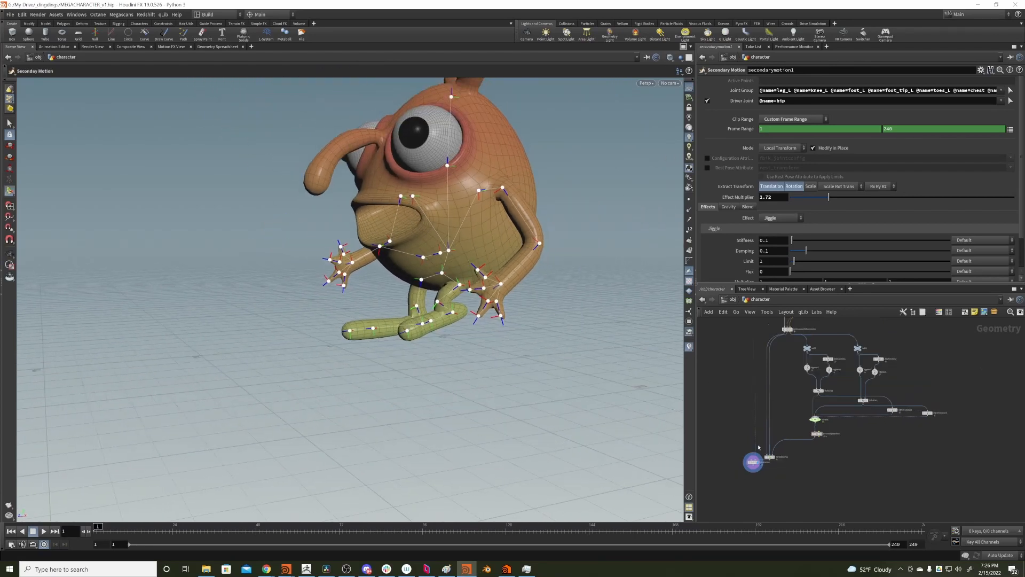
scroll(764, 406, "up", 4)
mouse_move(385, 320)
left_mouse_down("alt")
mouse_move(410, 319)
mouse_move(376, 318)
left_mouse_up("alt")
left_click(602, 348)
right_click_drag(449, 305, 417, 299, "alt")
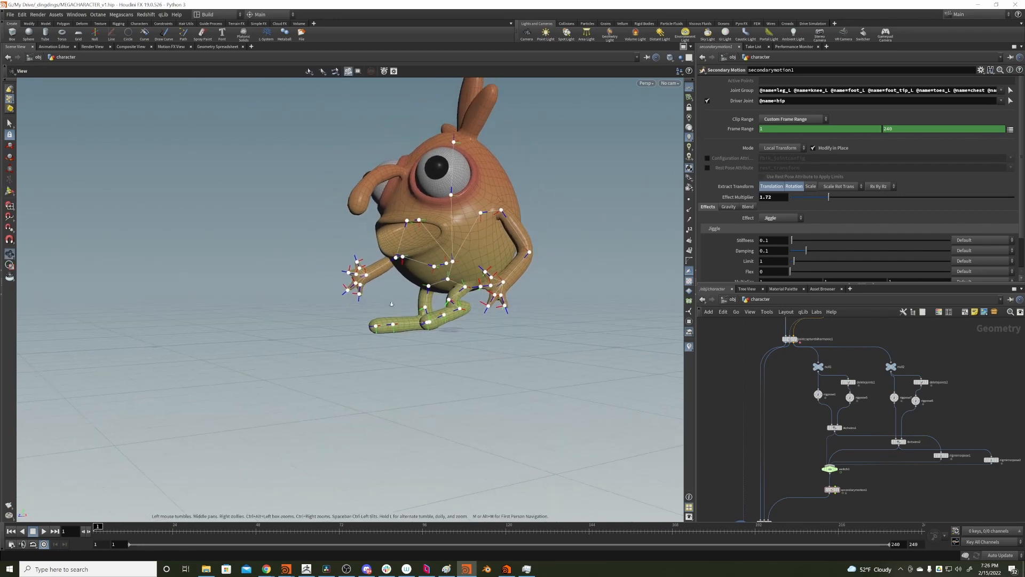
middle_click_drag(427, 299, 409, 338, "alt")
left_click_drag(438, 315, 497, 304, "alt")
middle_click_drag(458, 260, 446, 335, "alt")
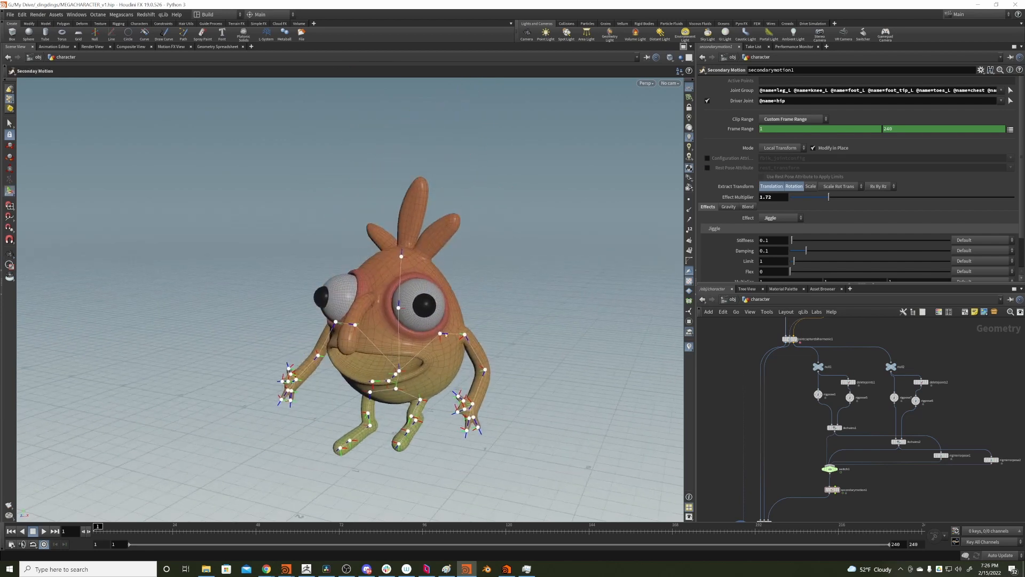
left_click_drag(419, 348, 355, 331, "alt")
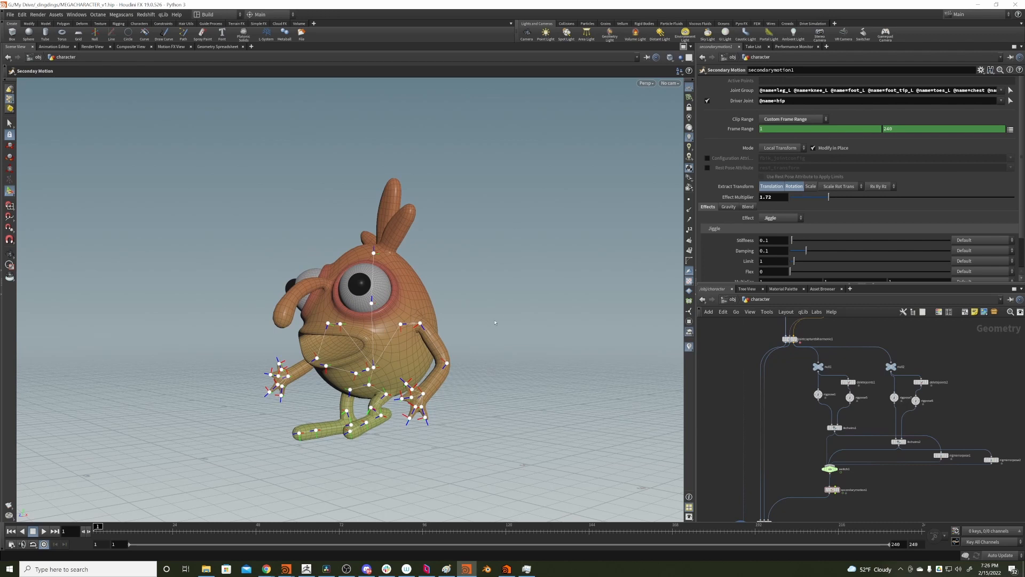
Display the legs Volume Paint SDF node in the upstream modelling network and duplicate it
middle_click_drag(769, 339, 817, 483)
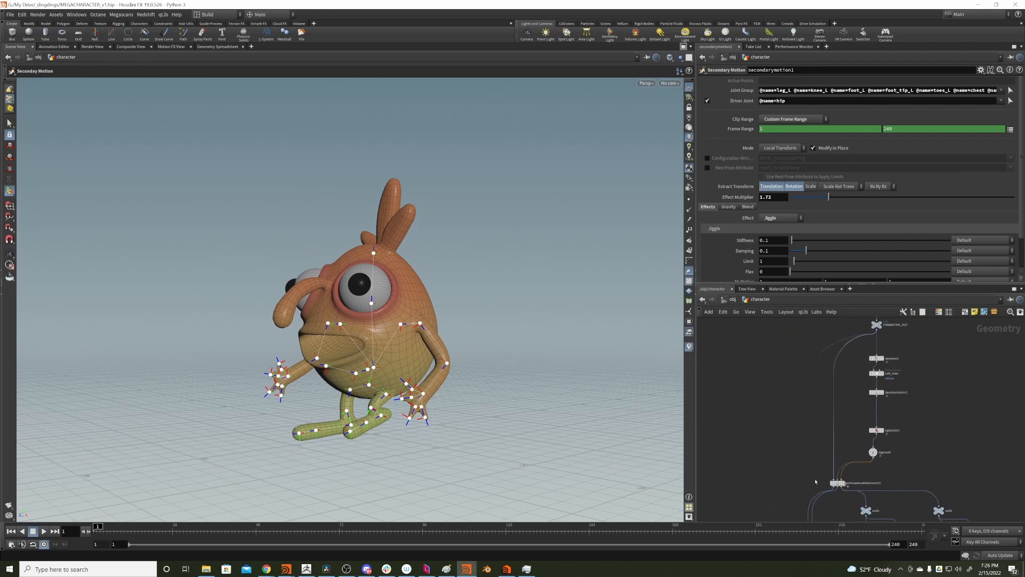
scroll(748, 428, "down", 5)
scroll(749, 428, "up", 4)
middle_click_drag(826, 331, 752, 350)
scroll(820, 417, "up", 4)
middle_click_drag(853, 392, 800, 421)
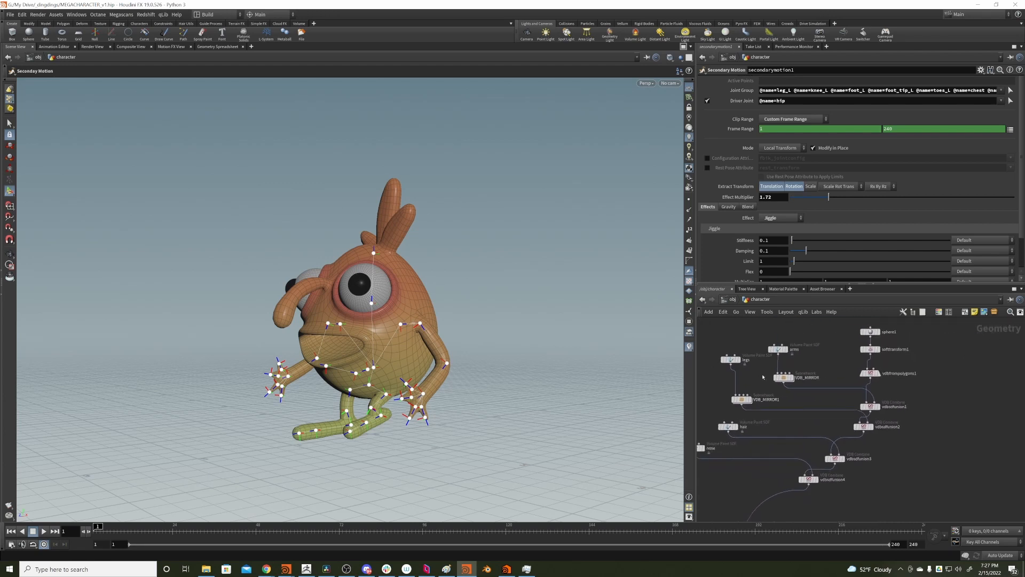
scroll(736, 353, "up", 4)
left_click(741, 372)
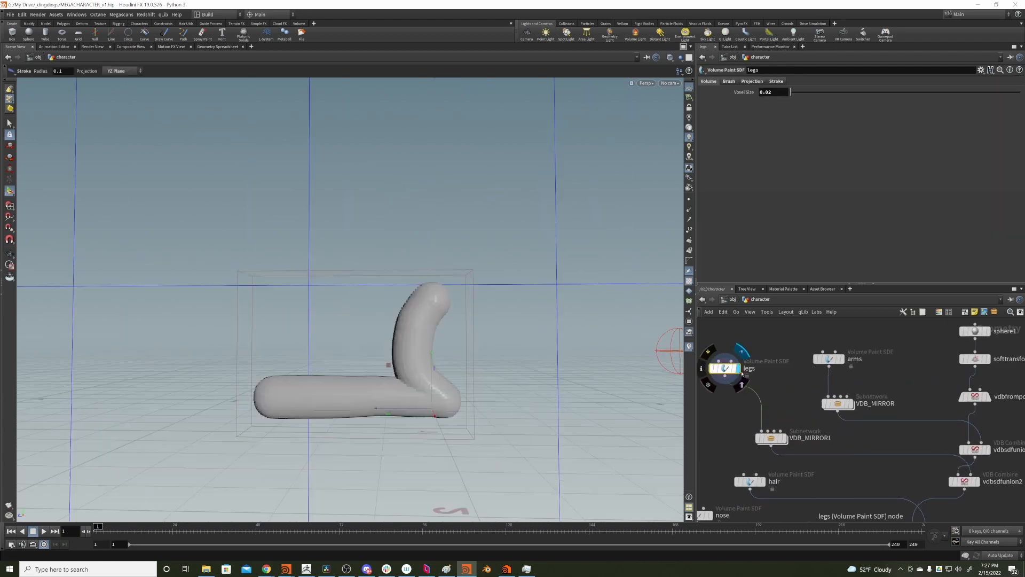
key("ctrl+c")
key("ctrl+v")
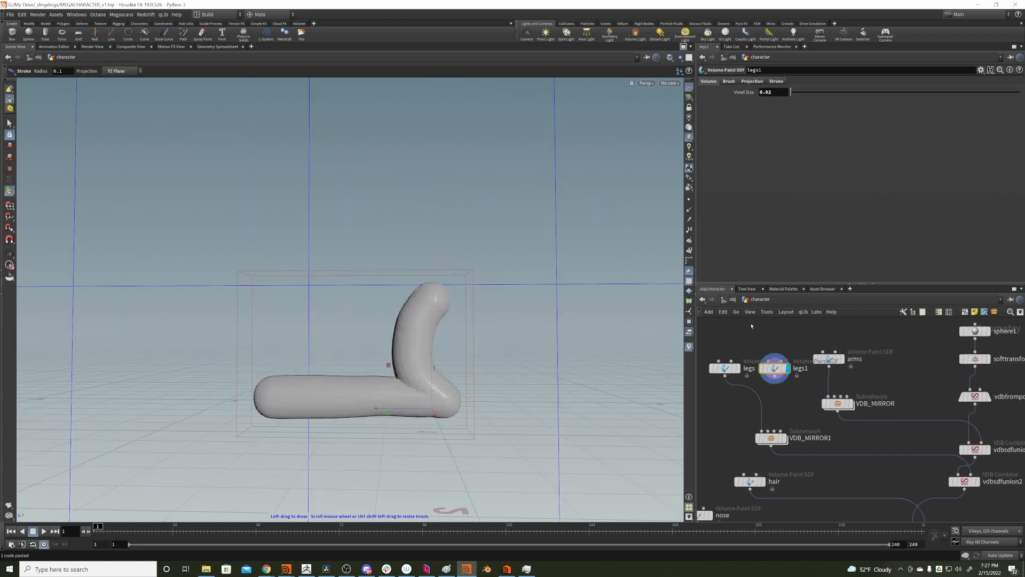
Clear all strokes from the duplicated legs node
middle_click_drag(751, 325, 826, 349)
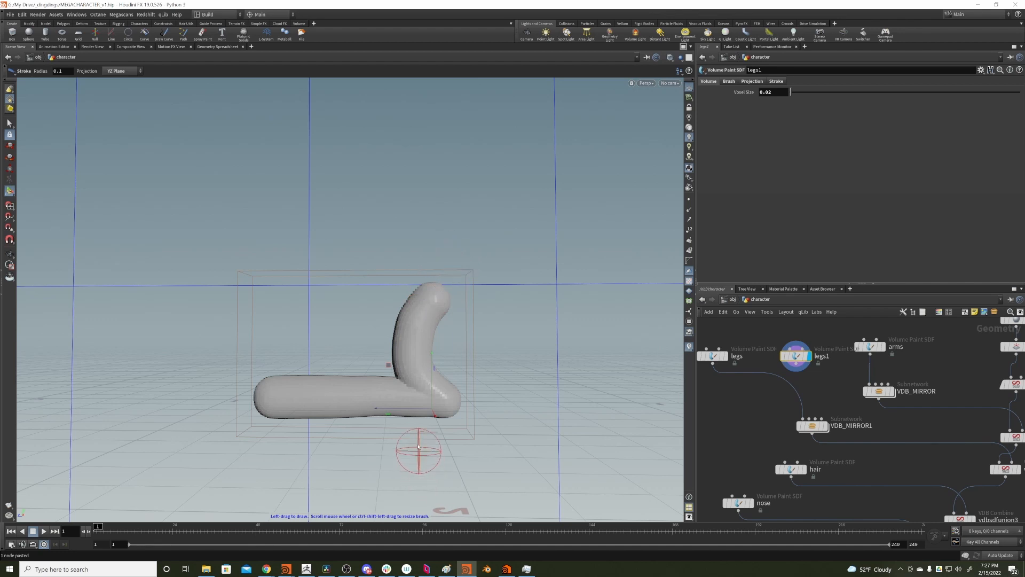
scroll(746, 329, "down", 3)
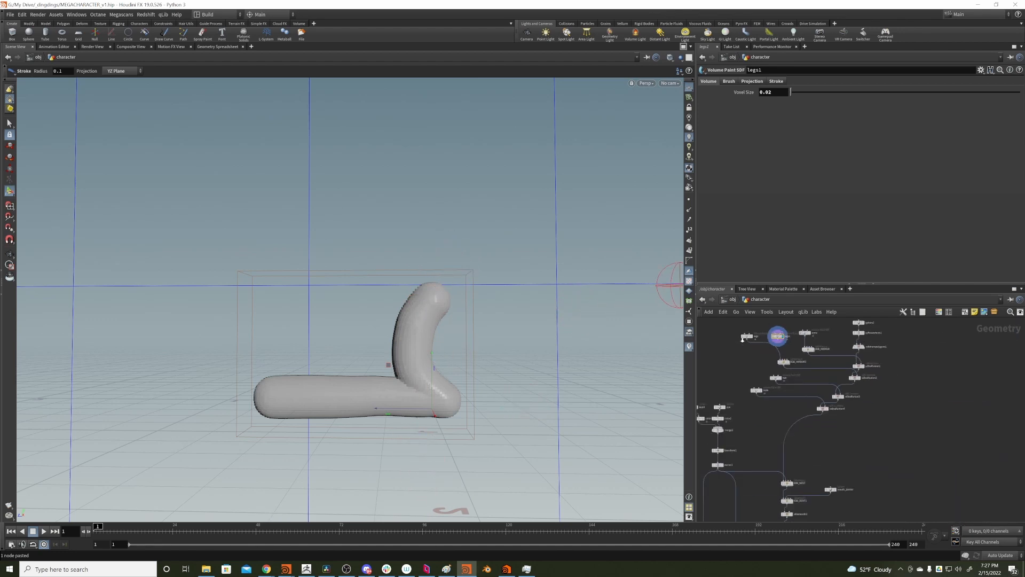
scroll(807, 354, "up", 5)
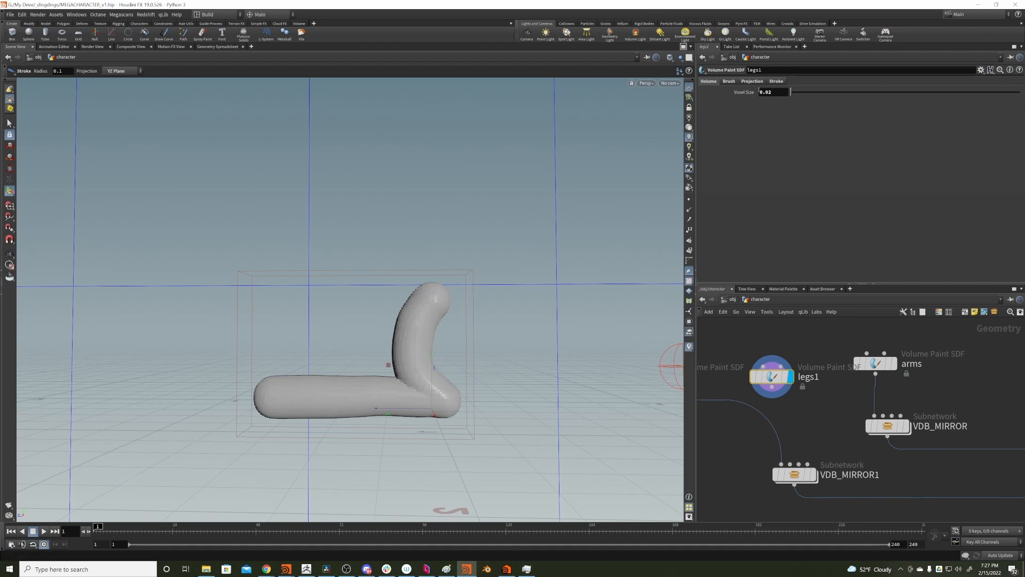
left_click(752, 81)
left_click(776, 81)
left_click(710, 112)
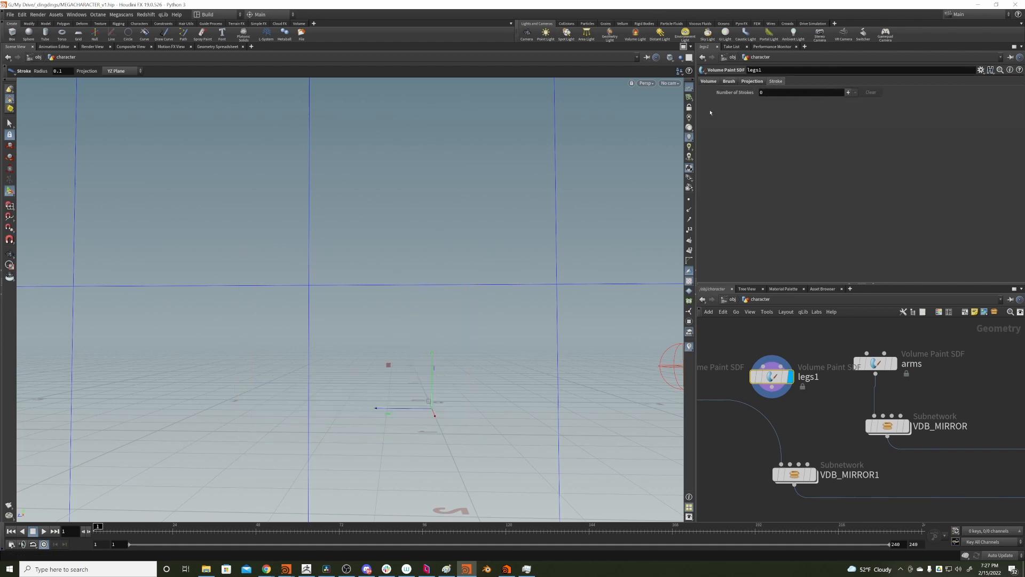
Template the original legs node, connect a Convert VDB node to it, set Convert To to Polygons and display the result
middle_click_drag(781, 336, 851, 328)
left_click(748, 392)
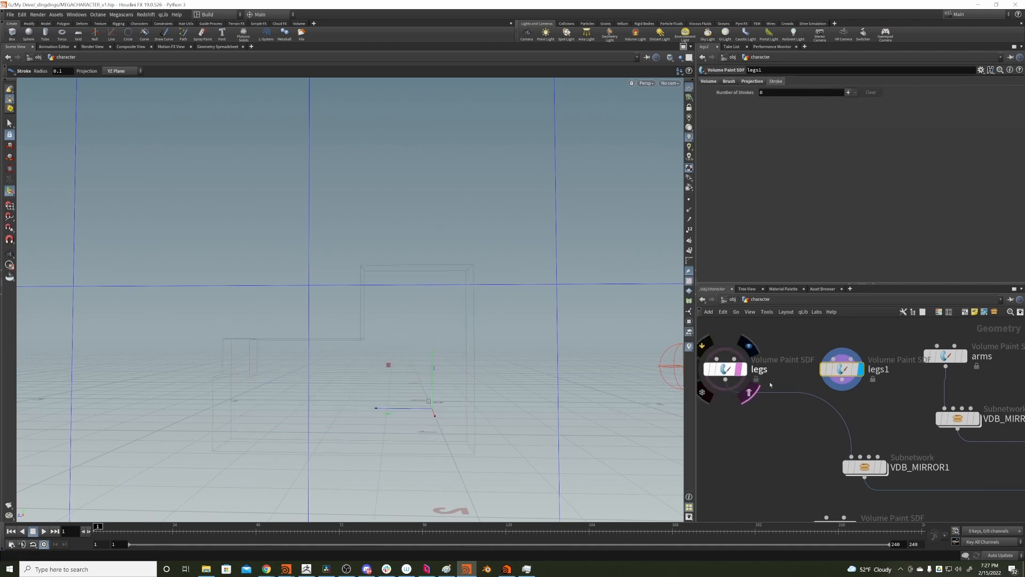
middle_click_drag(732, 442, 754, 417)
key("Tab")
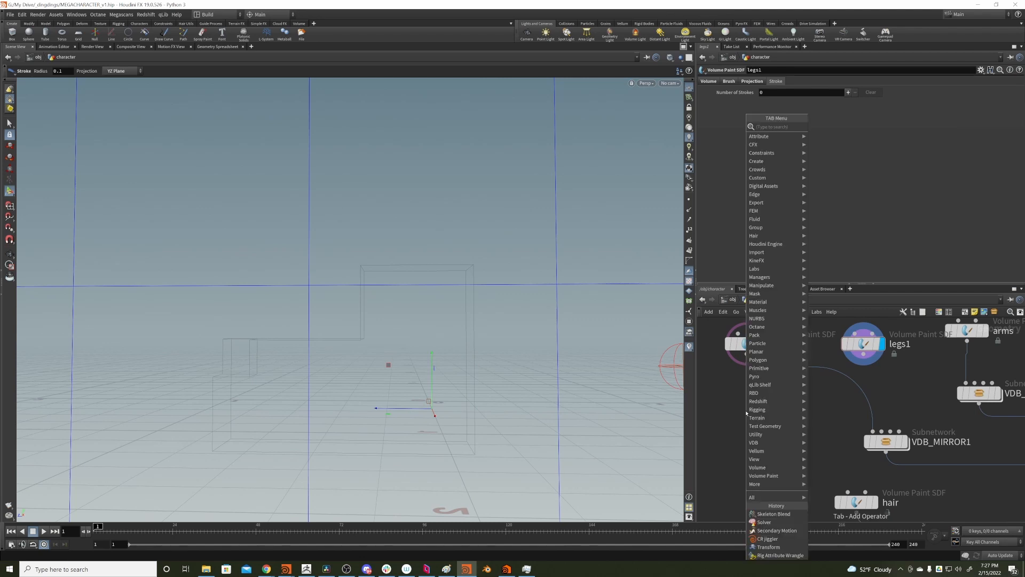
type("convertvdb")
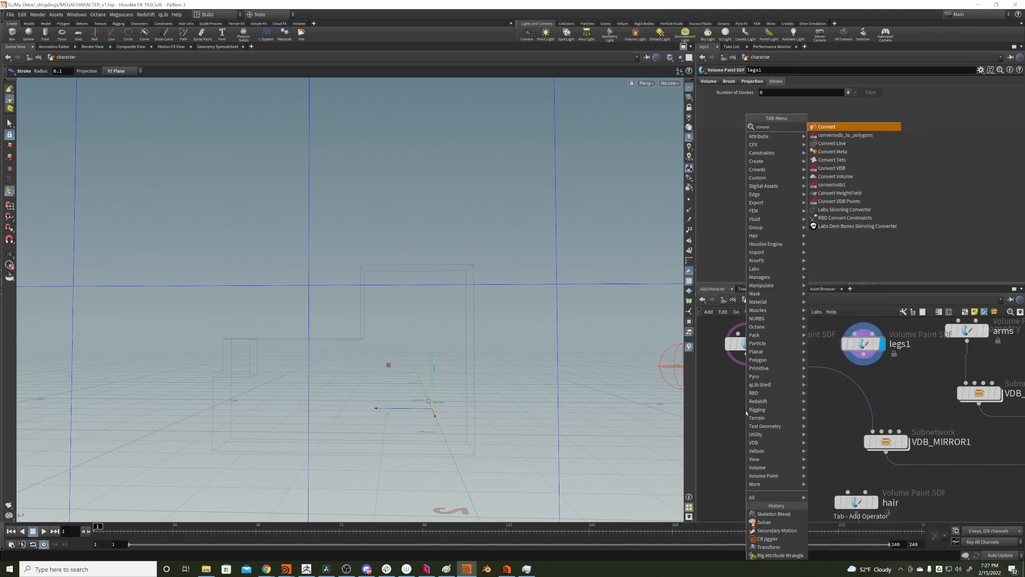
key("Return")
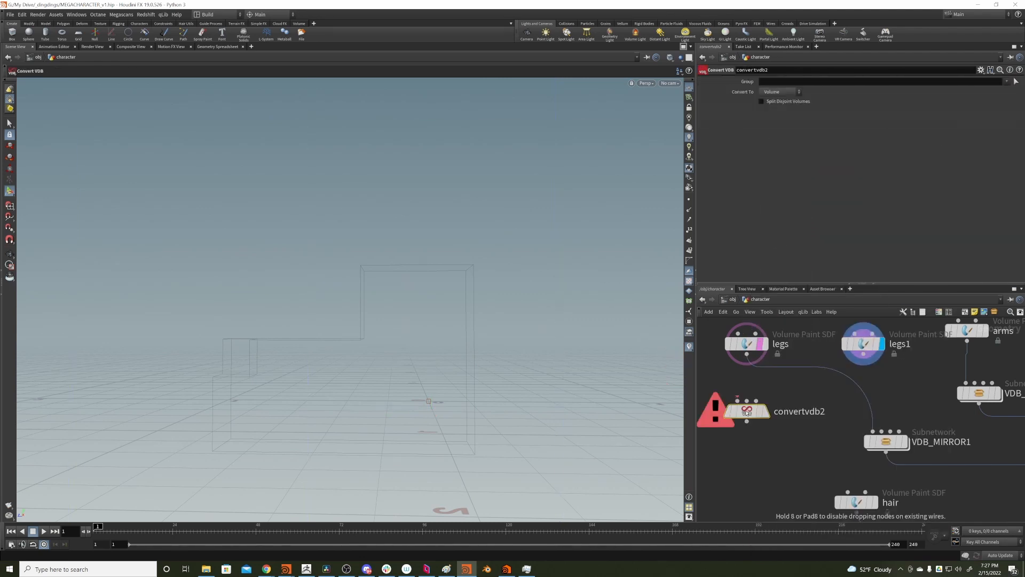
left_click(747, 410)
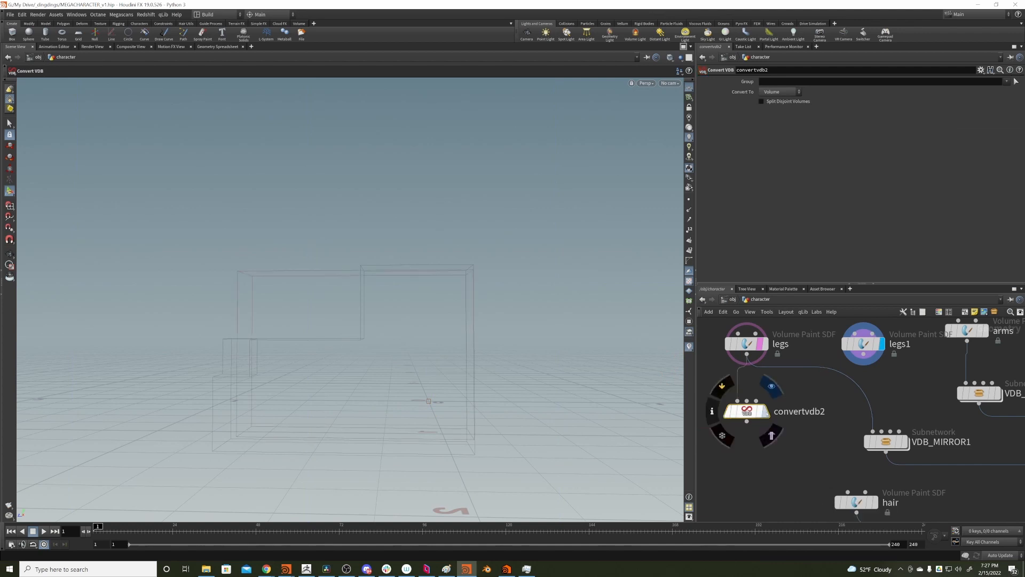
left_click(790, 117)
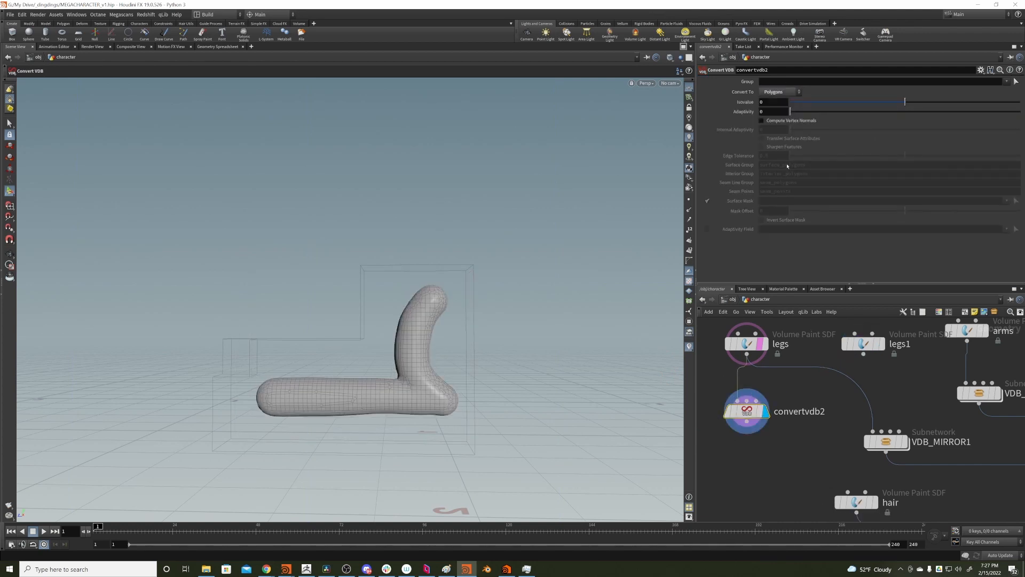
Display the duplicated legs node with the converted legs as template, and paint a new leg with a shorter foot over it
left_click(881, 344)
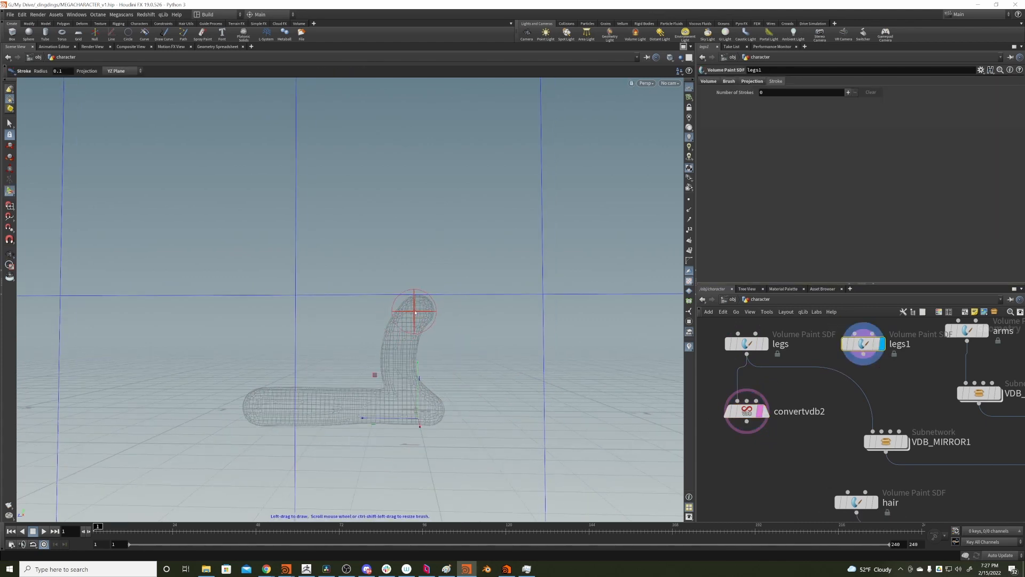
left_click_drag(415, 312, 429, 400)
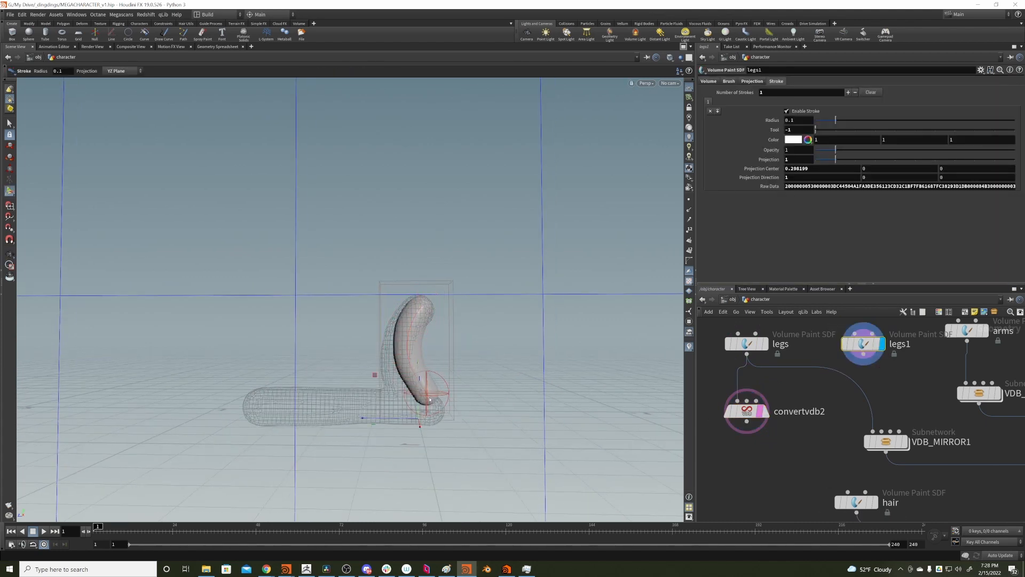
key("ctrl+z")
mouse_move(417, 306)
left_mouse_down()
mouse_move(400, 356)
mouse_move(407, 389)
mouse_move(433, 411)
mouse_move(419, 419)
mouse_move(361, 409)
left_mouse_up()
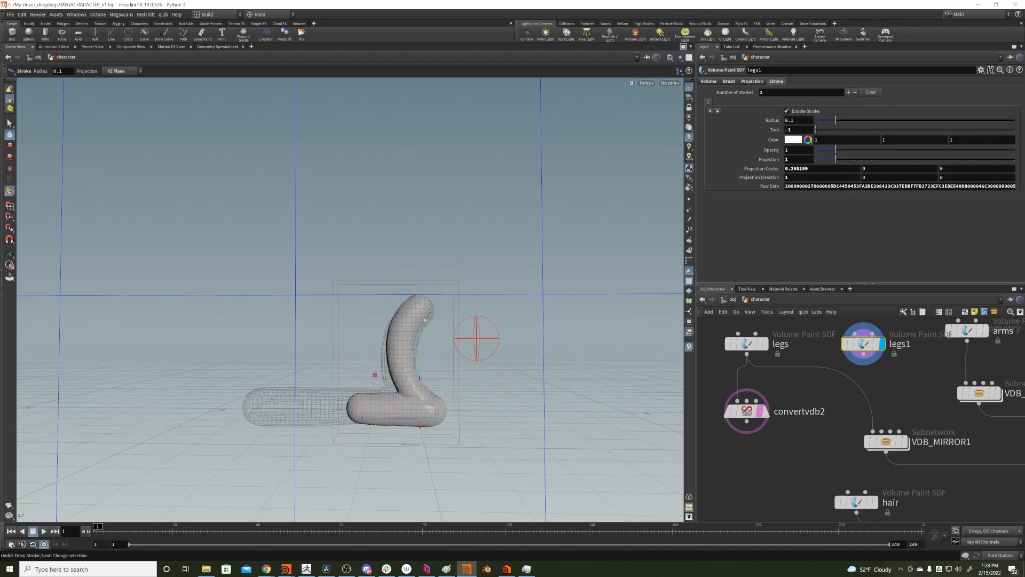
Paint a second stroke down the leg and along the short foot in the duplicated legs node
mouse_move(419, 300)
left_mouse_down()
mouse_move(394, 367)
mouse_move(433, 414)
mouse_move(361, 412)
left_mouse_up()
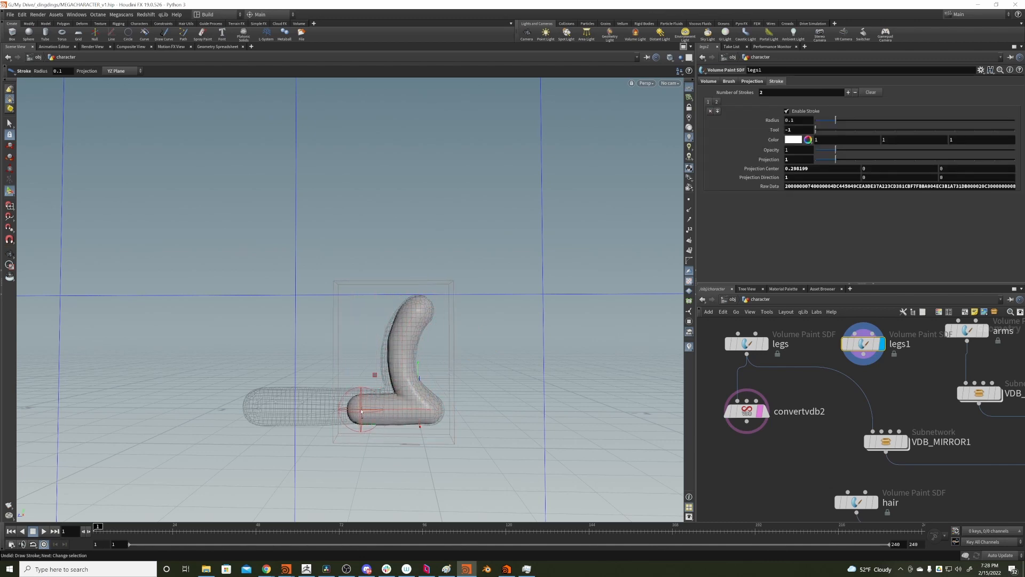
mouse_move(375, 374)
left_mouse_down("alt")
mouse_move(647, 345)
mouse_move(427, 350)
left_mouse_up("alt")
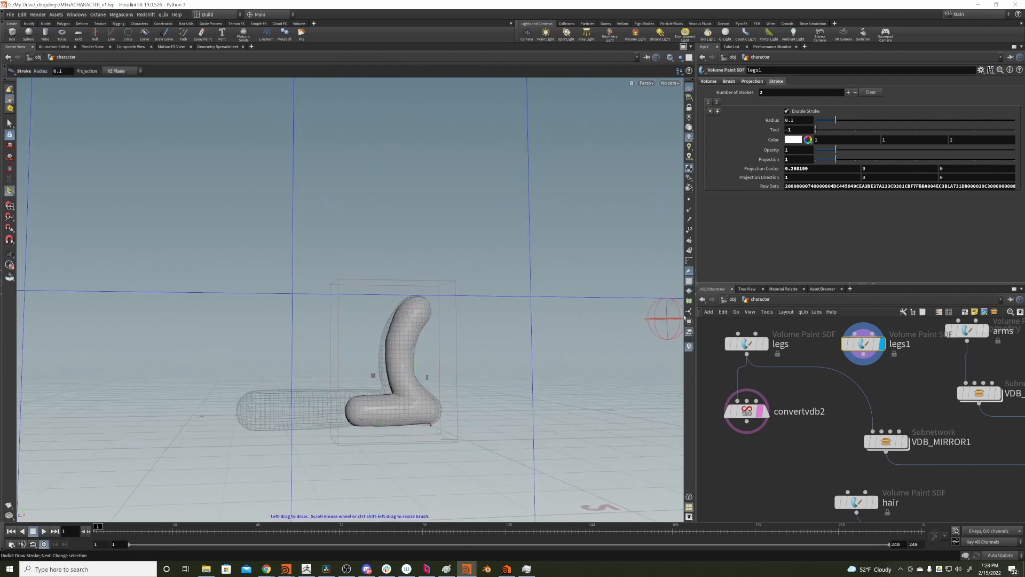
Feed the new legs1 node into VDB_MIRROR1 and delete the old legs node together with its Convert VDB node
middle_click_drag(842, 414, 908, 457)
scroll(867, 394, "down", 2)
left_click_drag(857, 342, 799, 441)
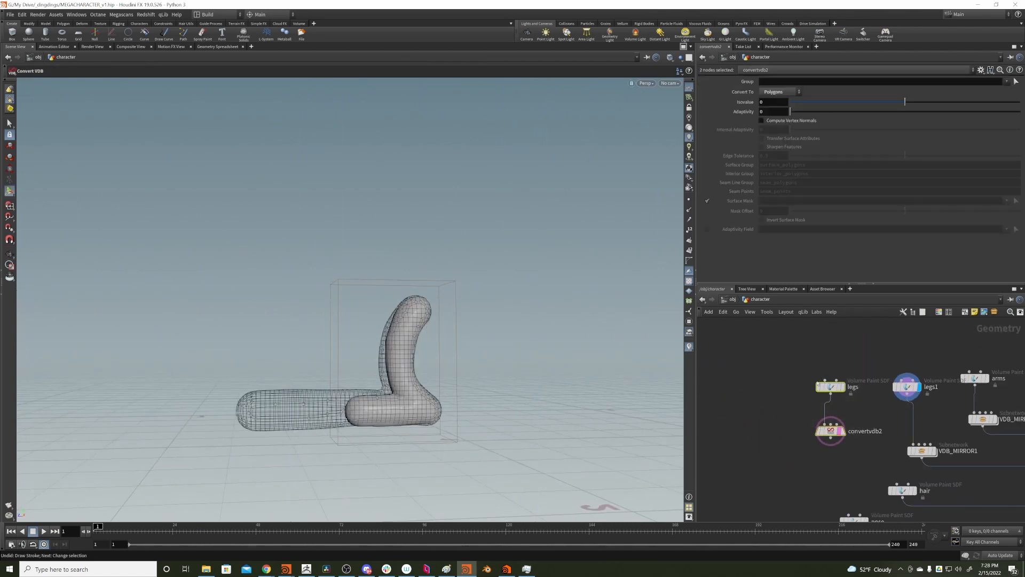
key("Delete")
Display the full body at convertvdb1 and the quad mesh at exoside_quadremesher1, and inspect the character with its new legs
right_click_drag(854, 360, 840, 407)
middle_click_drag(840, 407, 785, 312)
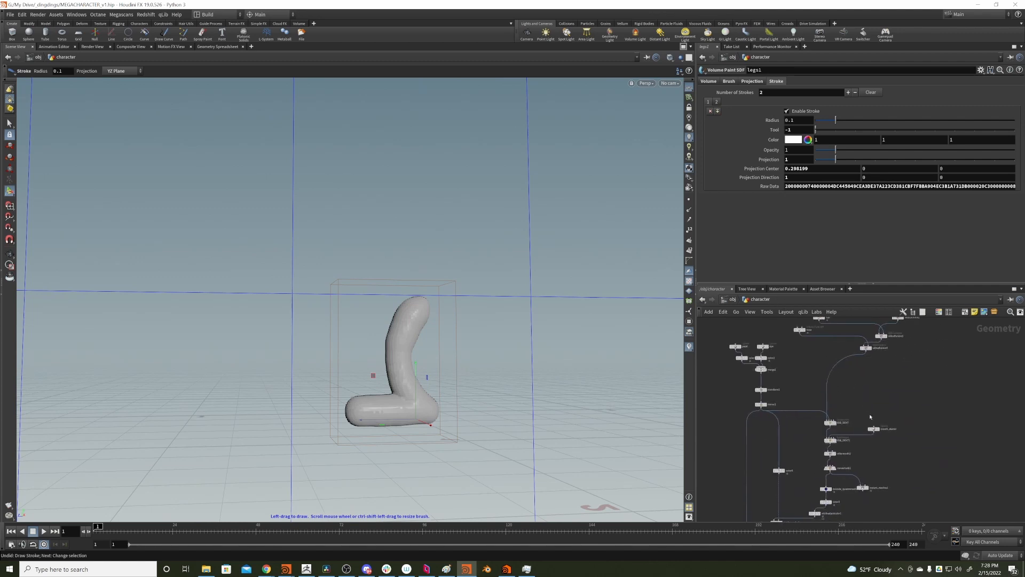
middle_click_drag(854, 475, 855, 348)
right_click_drag(819, 339, 859, 342)
middle_click_drag(859, 343, 860, 349)
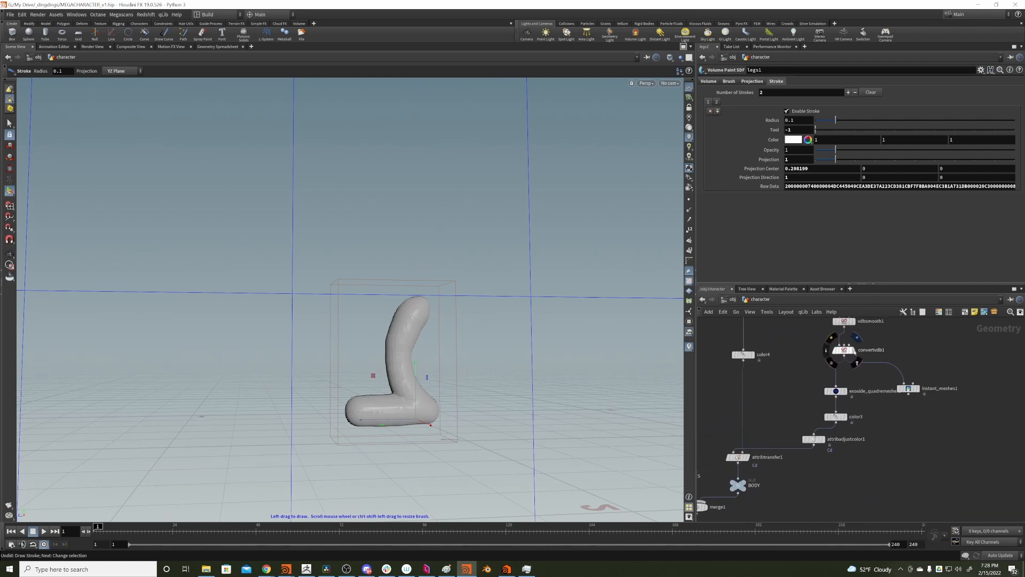
right_click_drag(421, 192, 382, 251)
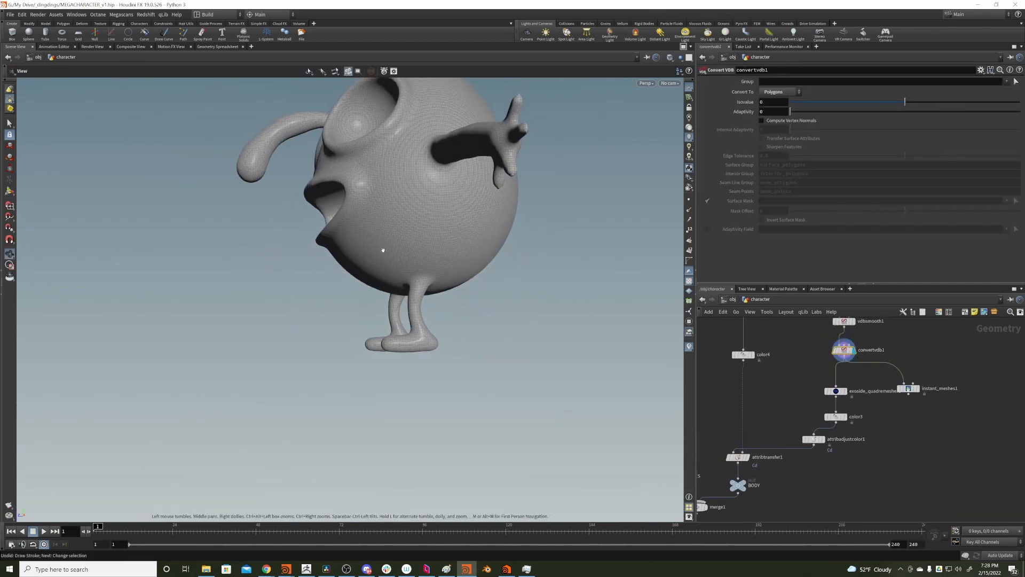
left_click_drag(382, 251, 630, 296)
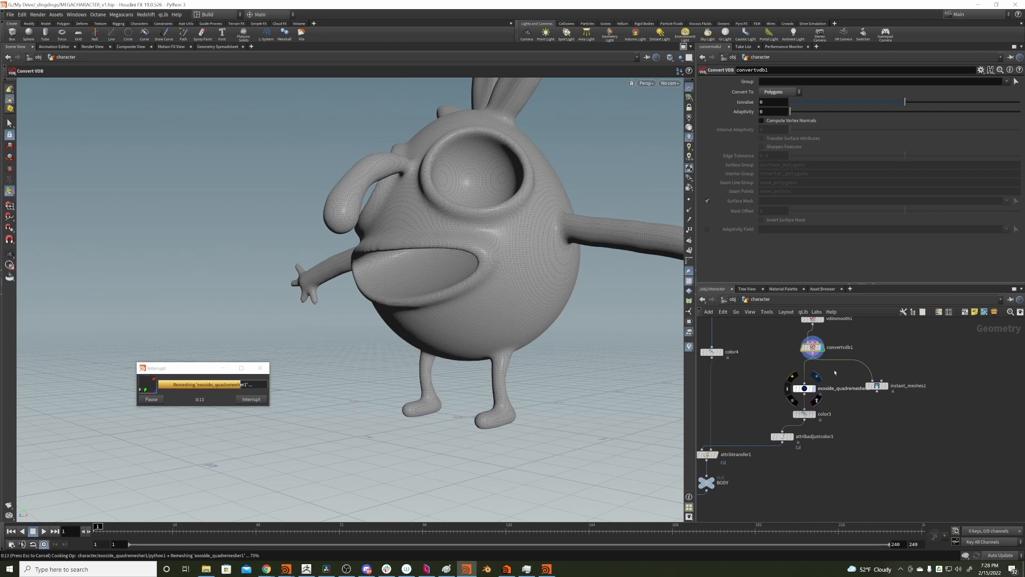
left_click_drag(458, 282, 544, 309, "alt")
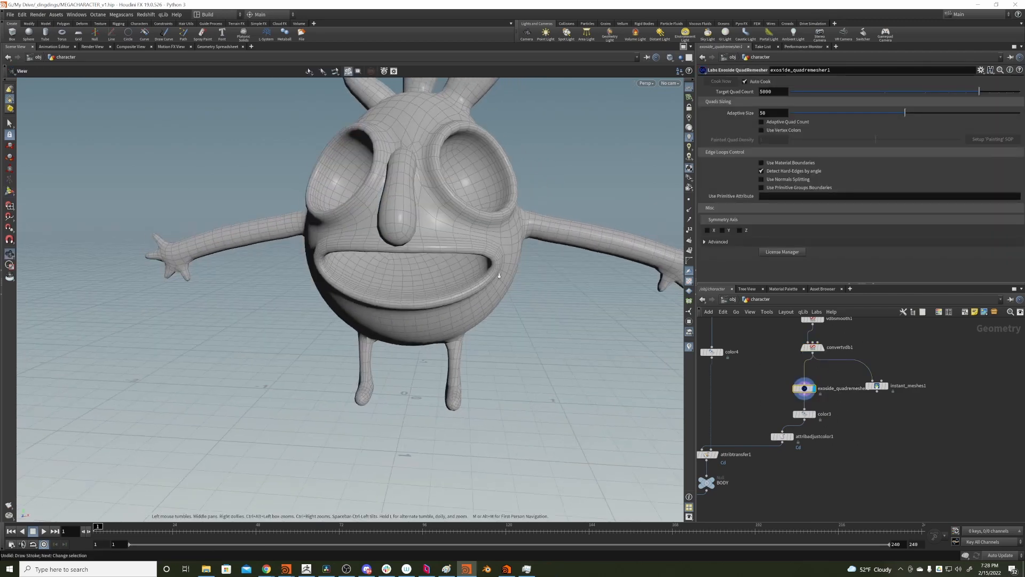
right_click_drag(545, 310, 480, 341, "alt")
left_click_drag(481, 342, 431, 326, "alt")
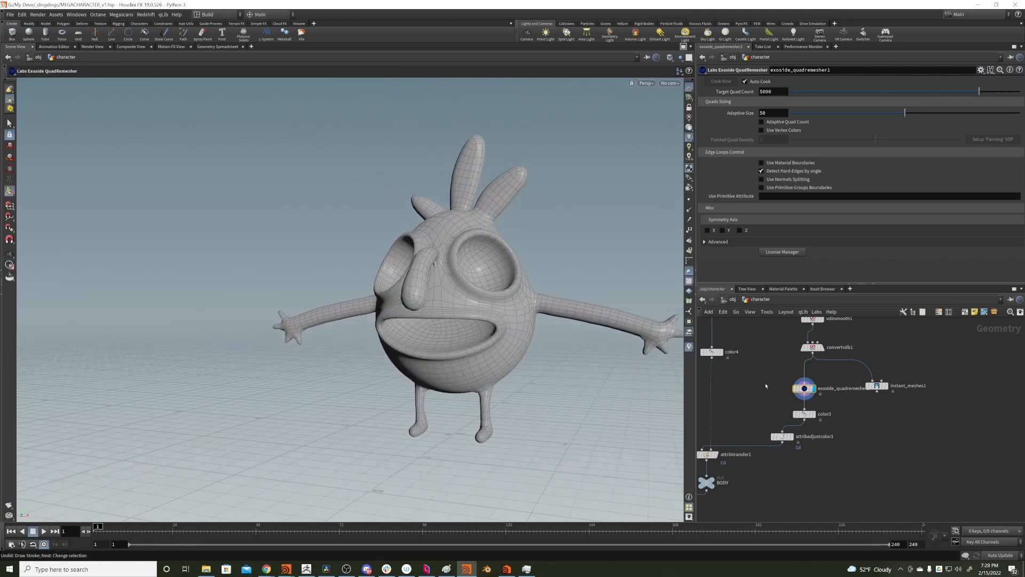
Display the merged, coloured character at merge1 and stash the updated geometry in stash1
middle_click_drag(765, 385, 813, 345)
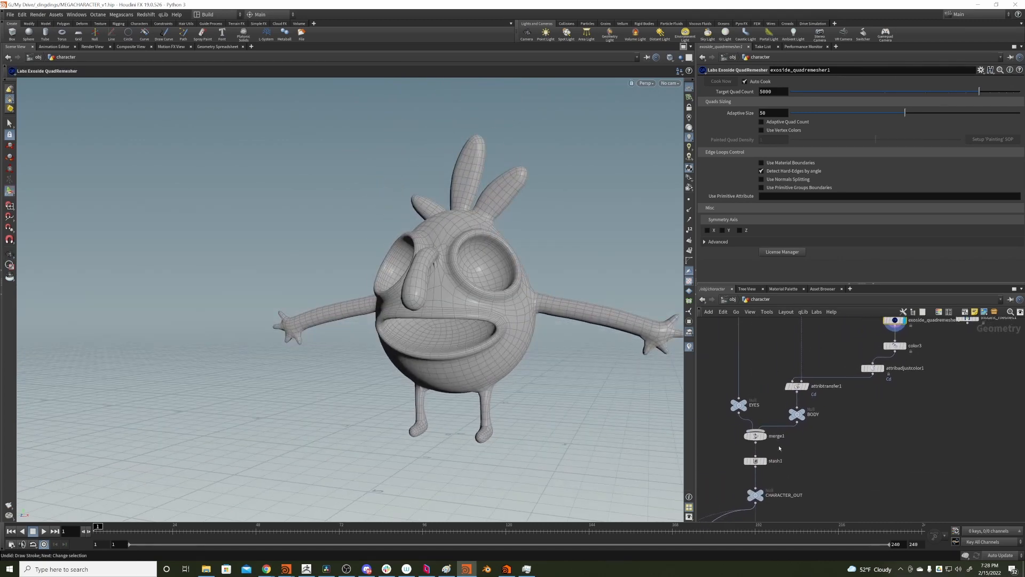
left_click(767, 435)
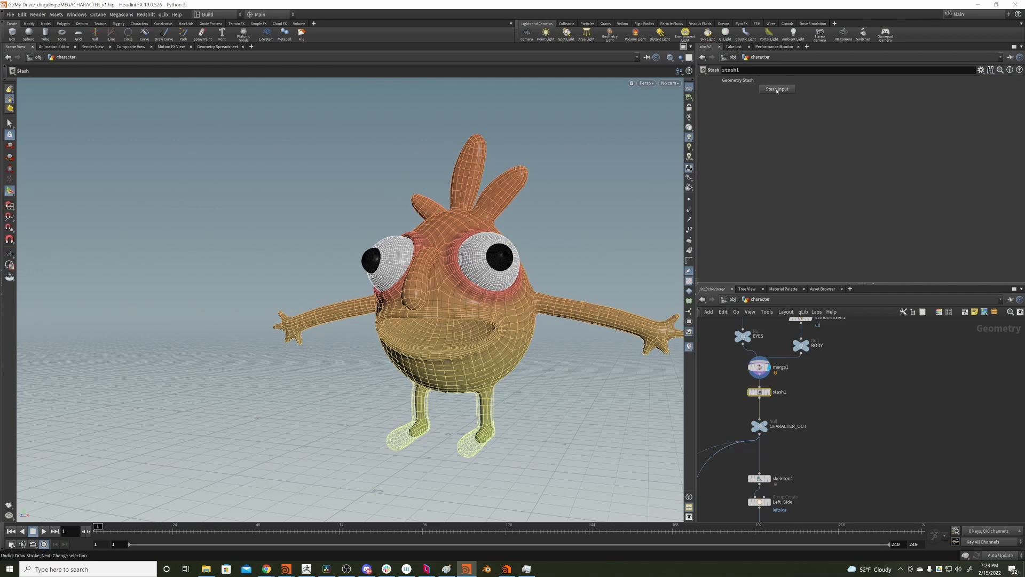
left_click(776, 91)
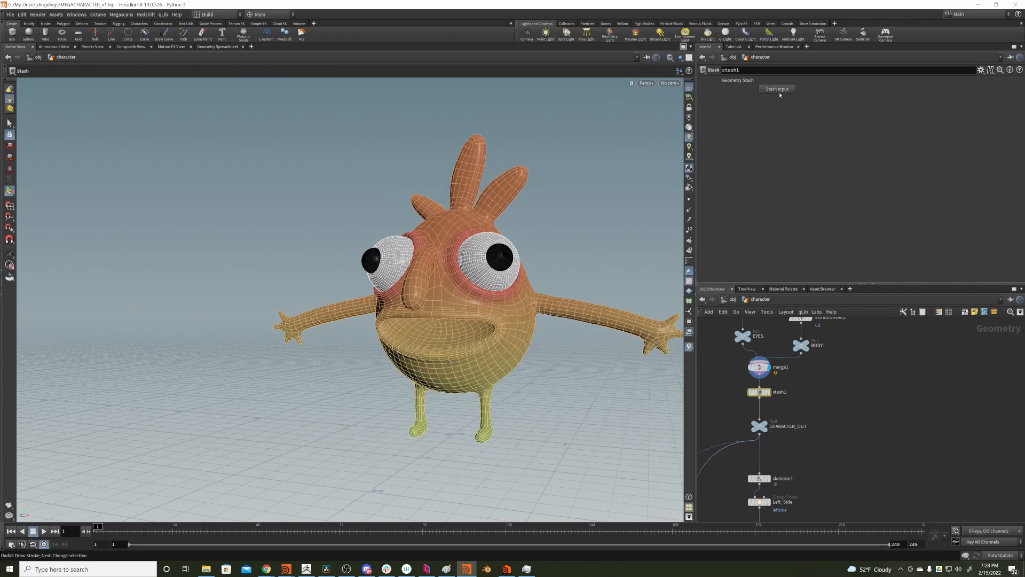
Display the skeleton1 joints with the CHARACTER_OUT mesh as a template around them
middle_click_drag(816, 426, 842, 308)
left_click(798, 349)
left_click(785, 361)
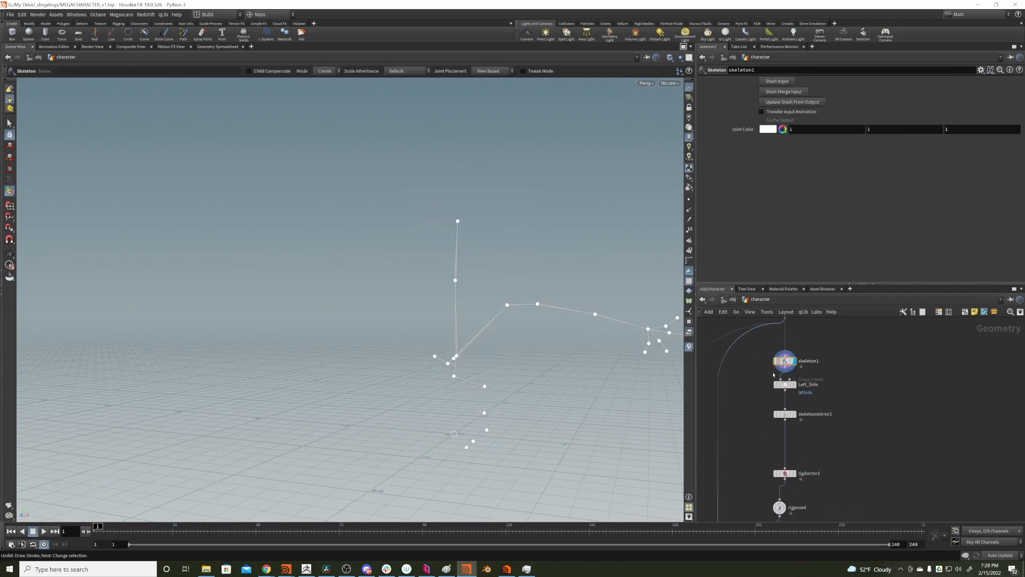
middle_click_drag(809, 430, 825, 348)
left_click_drag(598, 382, 529, 368, "alt")
middle_click_drag(858, 319, 863, 456)
left_click(812, 376)
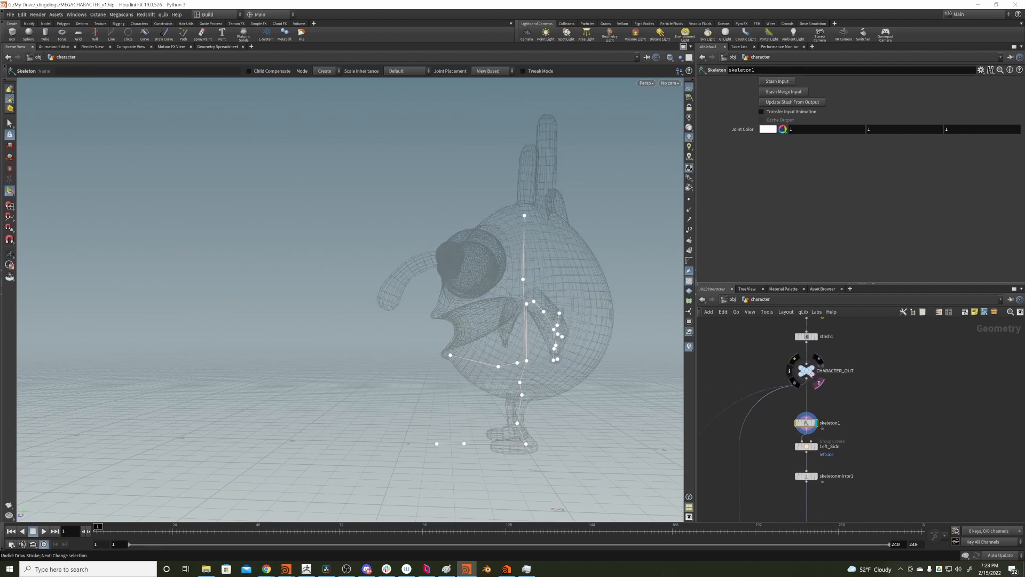
Turn on Tweak Mode for the skeleton and move the left toes and foot tip joints back into the shortened foot
middle_click_drag(461, 448, 444, 385, "alt")
right_click_drag(444, 385, 554, 338, "alt")
key("Return")
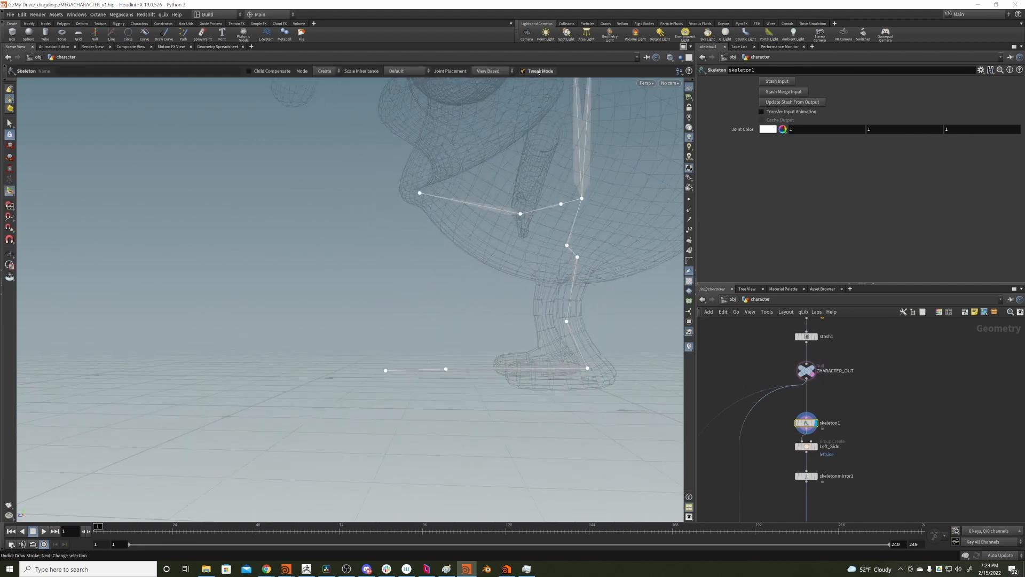
left_click_drag(446, 368, 469, 372)
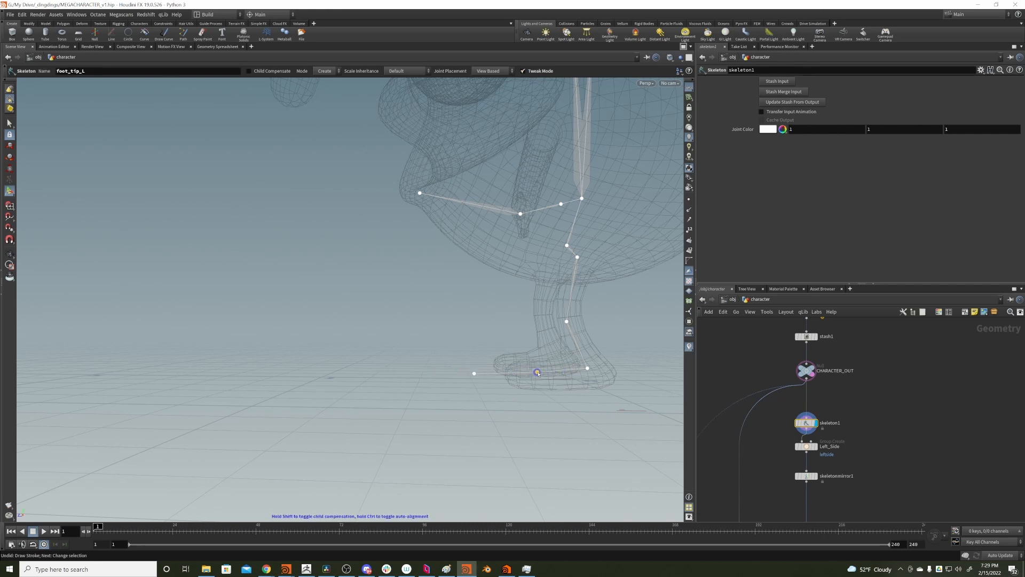
left_click_drag(476, 373, 713, 376)
Display jointcapturebiharmonic1 to recompute the capture weights, and inspect the weights on the new legs
scroll(871, 369, "down", 5)
middle_click_drag(915, 453, 911, 334)
right_click(836, 344)
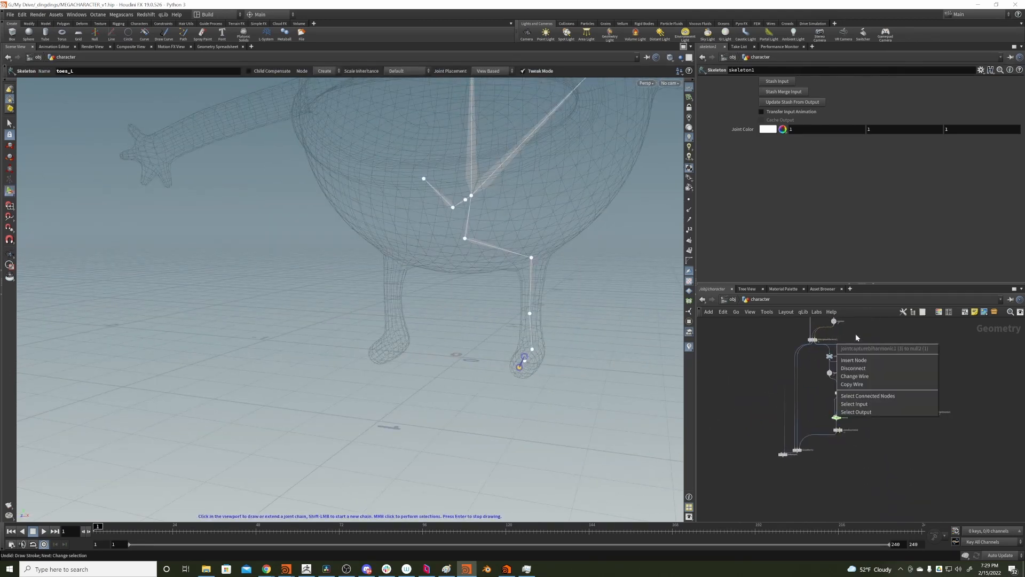
scroll(832, 338, "up", 6)
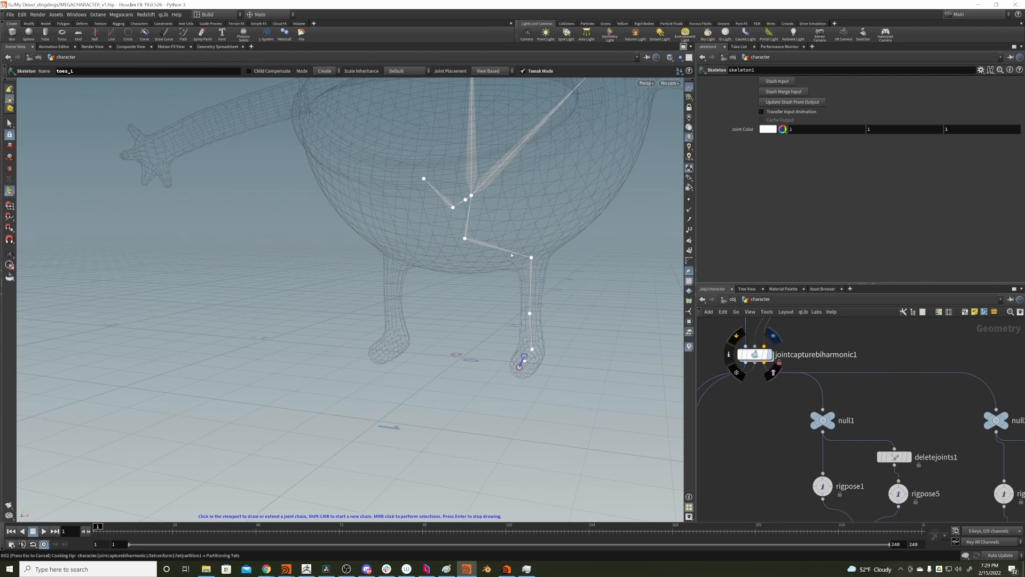
right_click_drag(511, 254, 412, 277, "alt")
middle_click_drag(499, 157, 463, 268, "alt")
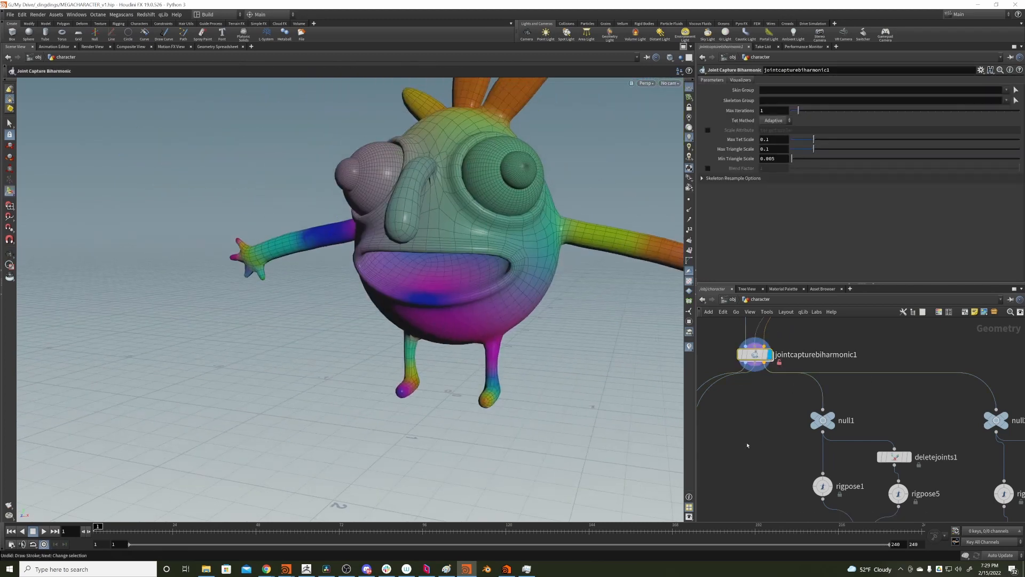
Display the deformed character at deltamush1 and scrub the walk cycle to frame 35 from a side view
middle_click_drag(747, 445, 782, 220)
left_click(758, 430)
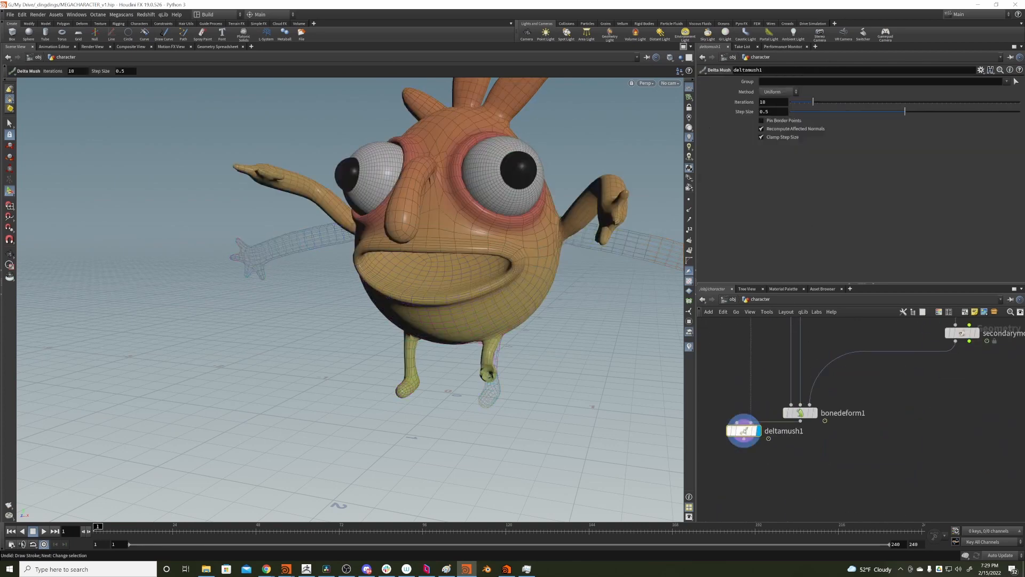
right_click_drag(491, 270, 476, 341, "alt")
left_click_drag(476, 341, 369, 318, "alt")
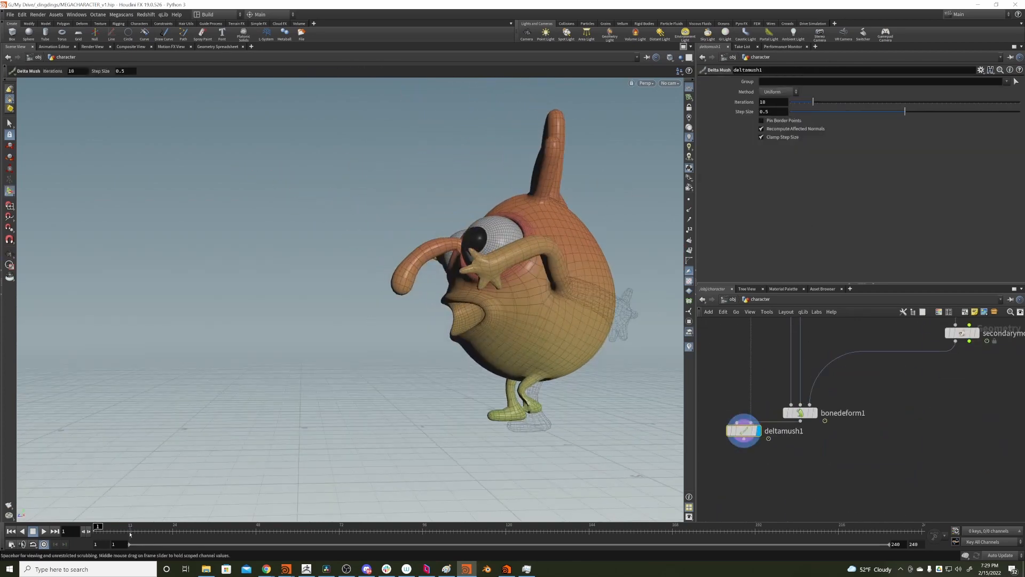
left_click_drag(130, 532, 211, 531)
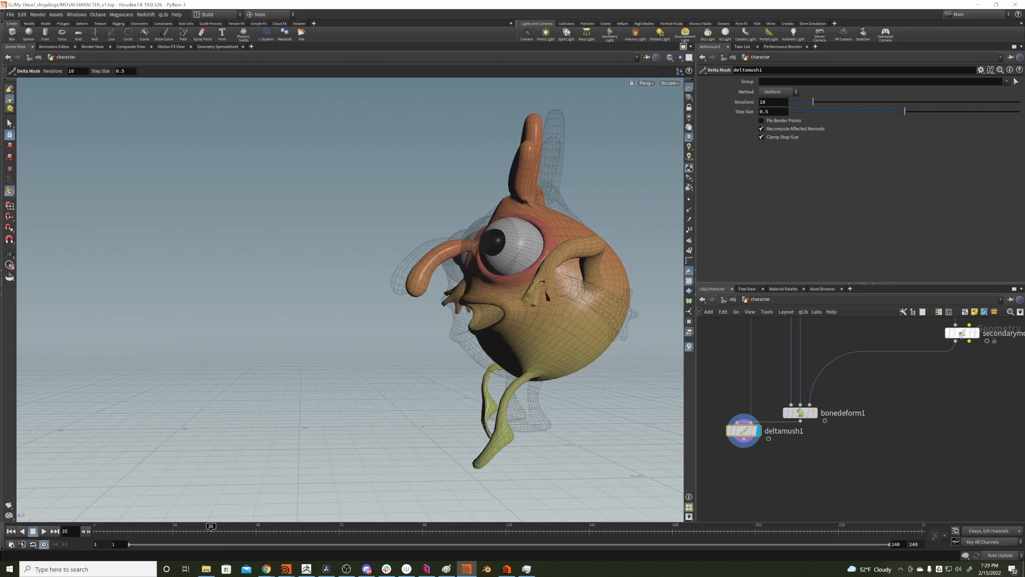
Bypass secondarymotion1, scrub through the walk cycle without it and return to frame 1
left_click(948, 333)
left_click(142, 530)
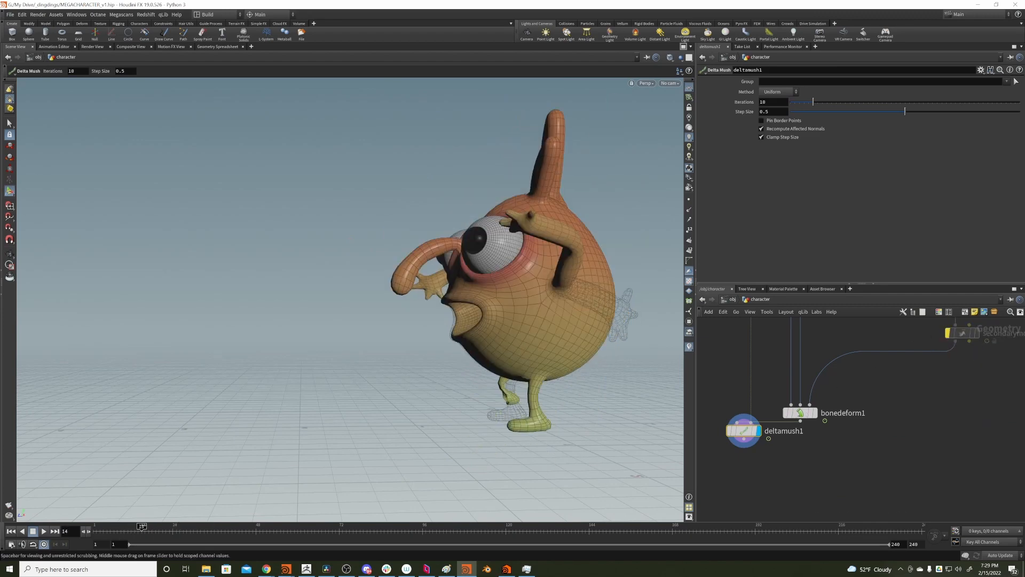
left_click_drag(141, 531, 339, 530)
right_click_drag(457, 304, 421, 347, "alt")
left_click_drag(422, 348, 494, 342, "alt")
left_click_drag(124, 530, 256, 529)
left_click(11, 531)
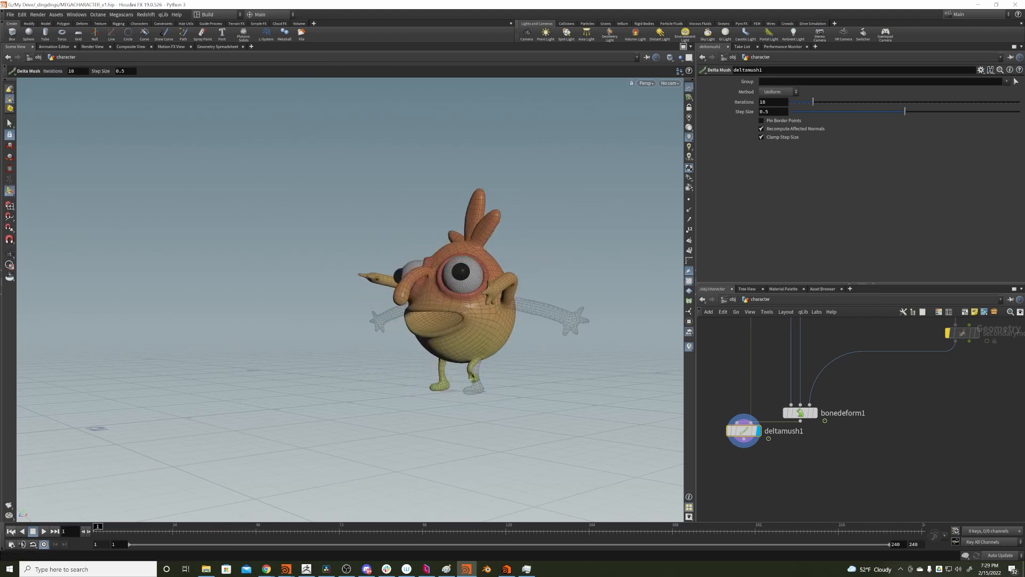
Inspect the knee and foot controls of the leg IK poses in rigpose5 and rigpose6 against the character's legs
middle_click_drag(987, 395, 862, 521)
middle_click_drag(794, 375, 711, 496)
middle_click_drag(842, 407, 855, 360)
left_click(826, 421)
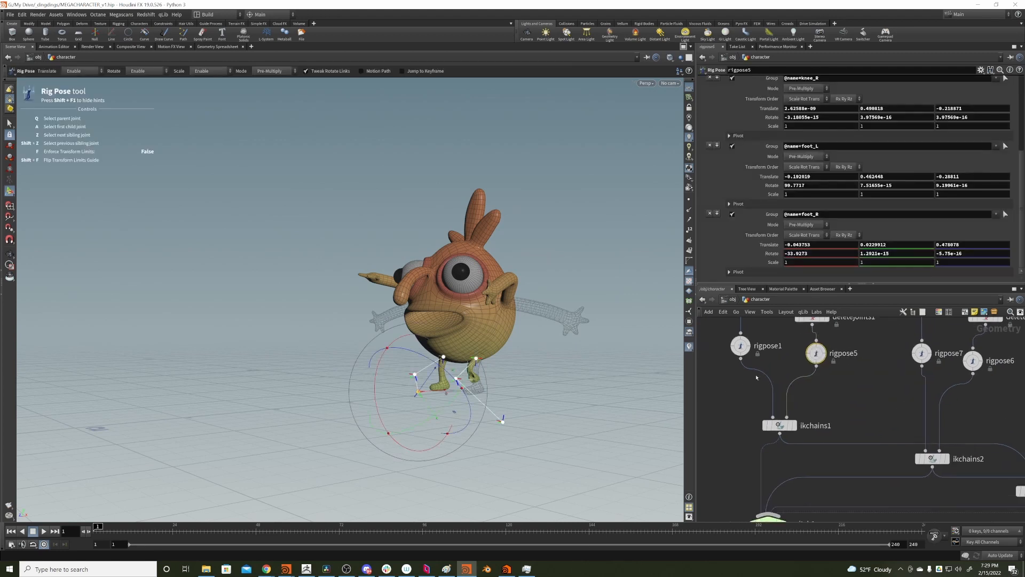
middle_click_drag(924, 455, 948, 314)
middle_click_drag(790, 373, 820, 439)
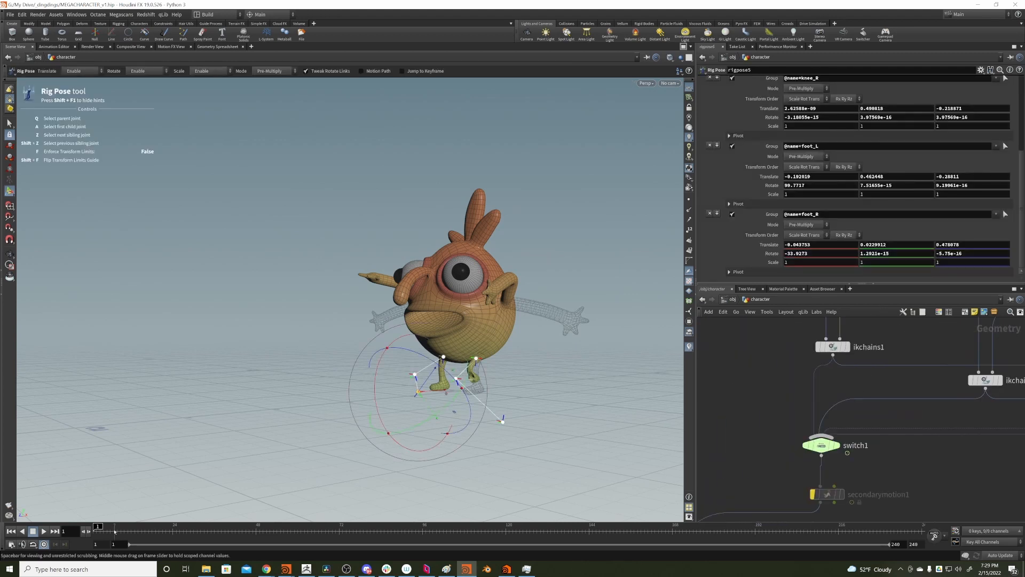
middle_click_drag(782, 406, 586, 496)
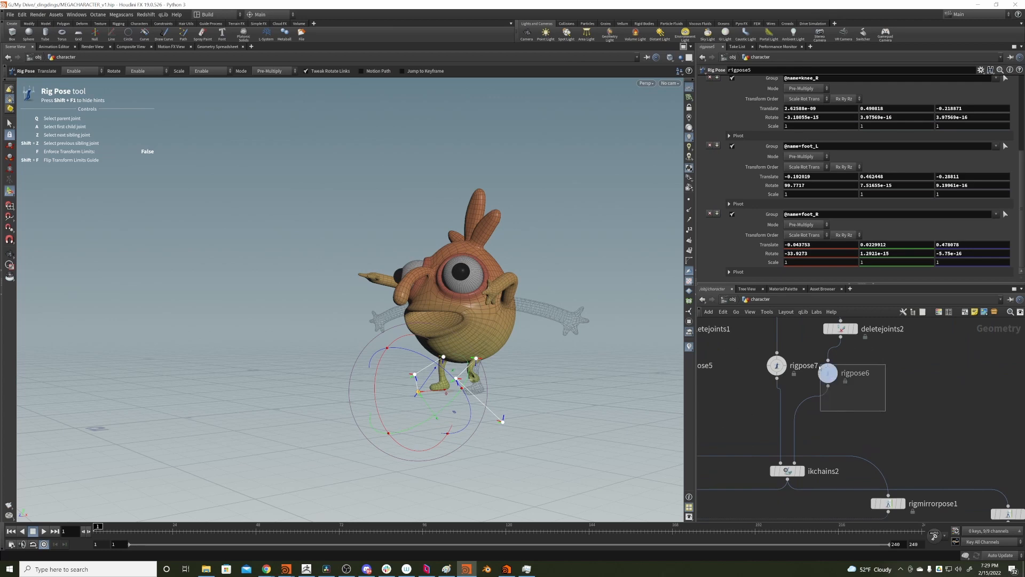
left_click_drag(819, 366, 818, 364)
left_click_drag(603, 373, 502, 368, "alt")
right_click_drag(502, 369, 564, 348, "alt")
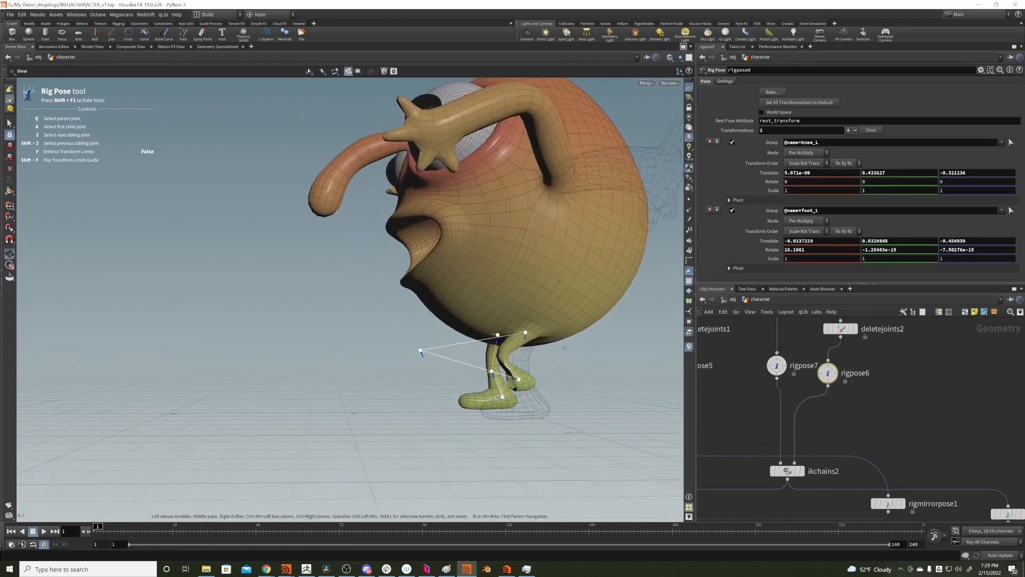
middle_click_drag(564, 348, 540, 350, "alt")
Move the left foot tip joint in rigpose7 back toward the ankle to suit the shorter foot
middle_click_drag(746, 336, 796, 409)
left_click_drag(794, 405, 854, 457)
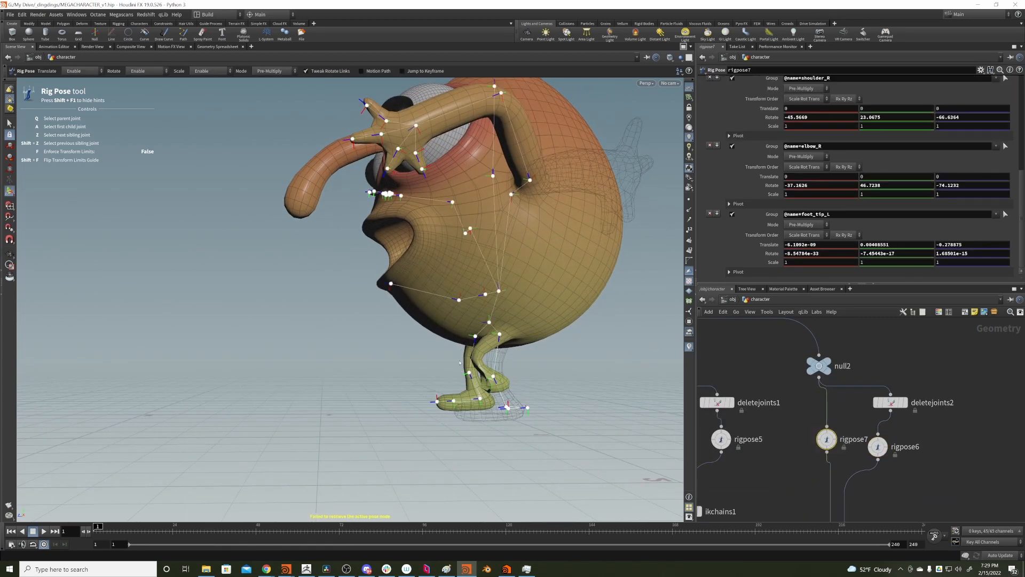
middle_click_drag(459, 363, 433, 332, "alt")
left_click_drag(434, 332, 453, 377, "alt")
left_click(494, 377)
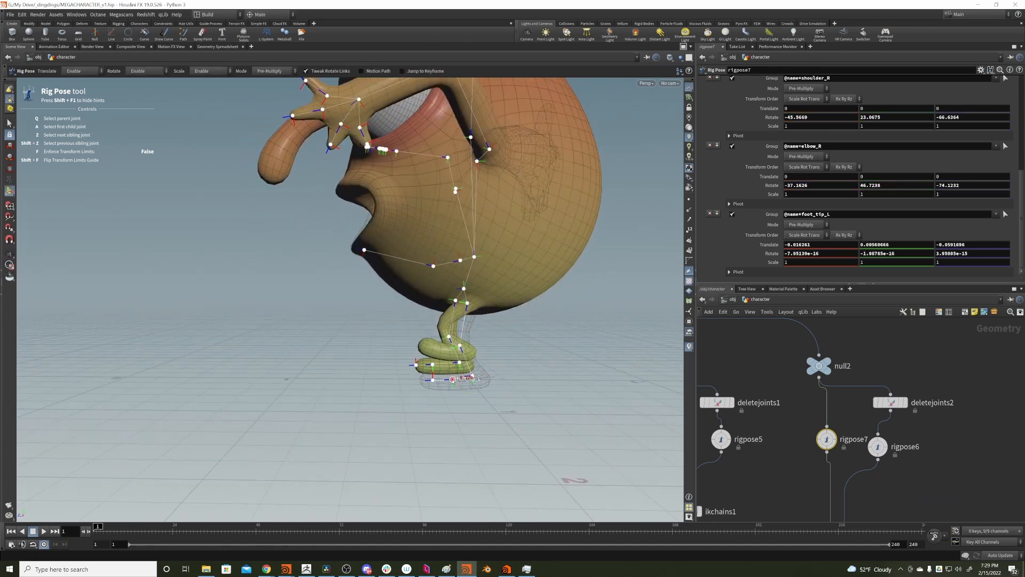
left_click(451, 381)
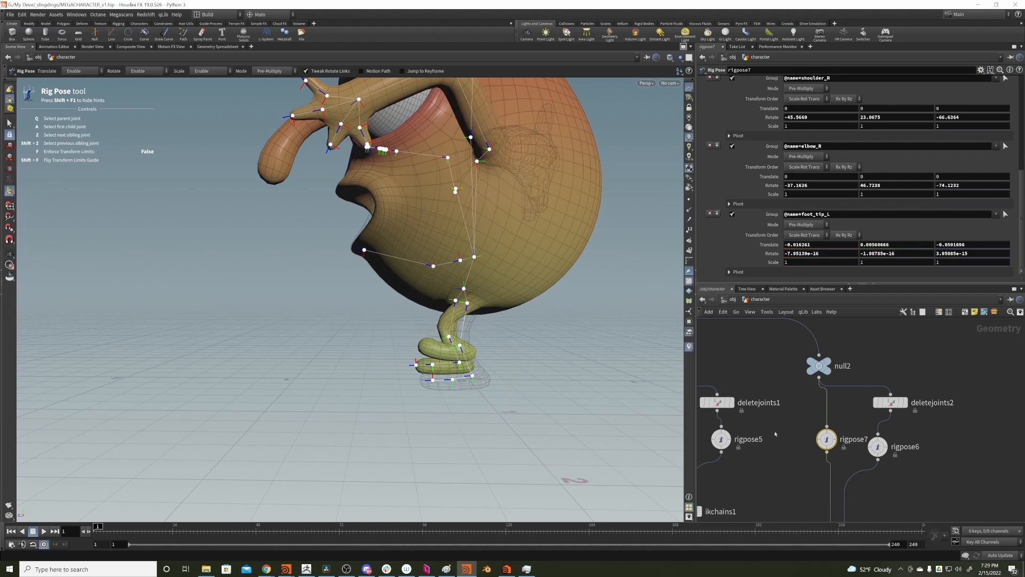
Select the left foot tip joint in rigpose1 and scrub to frame 19 to examine the stretched legs
middle_click_drag(775, 434, 897, 390)
left_click_drag(747, 408, 747, 407)
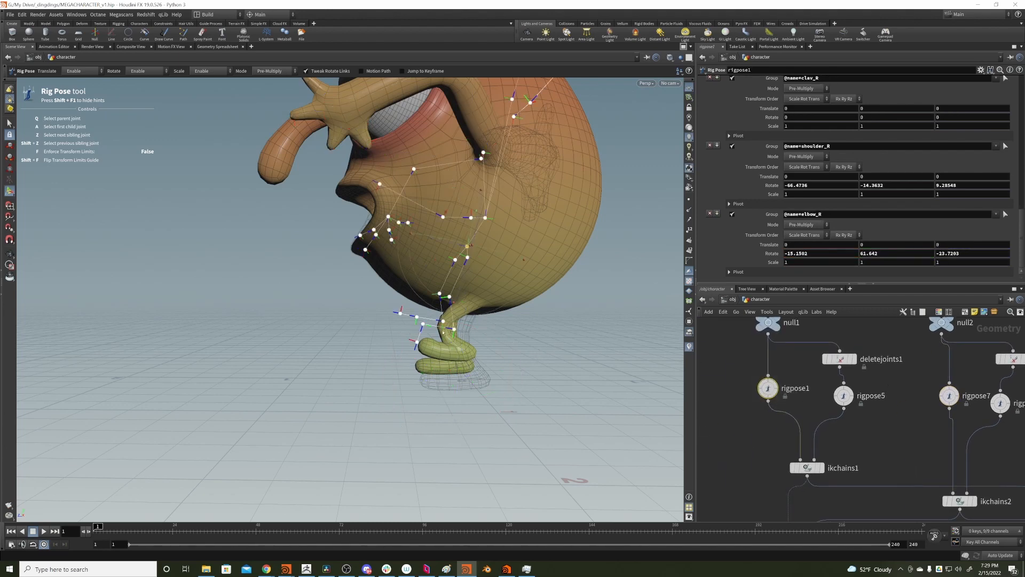
left_click_drag(443, 332, 422, 329)
left_click_drag(130, 527, 155, 526)
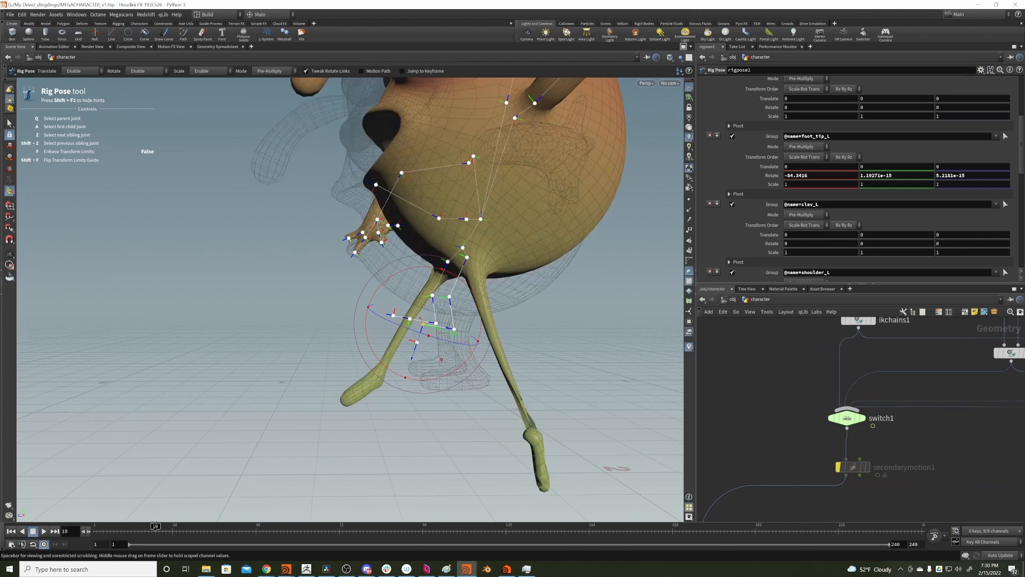
In rigpose5, rotate the left foot control to about -102 degrees in X and raise it toward the body
middle_click_drag(817, 338, 767, 498)
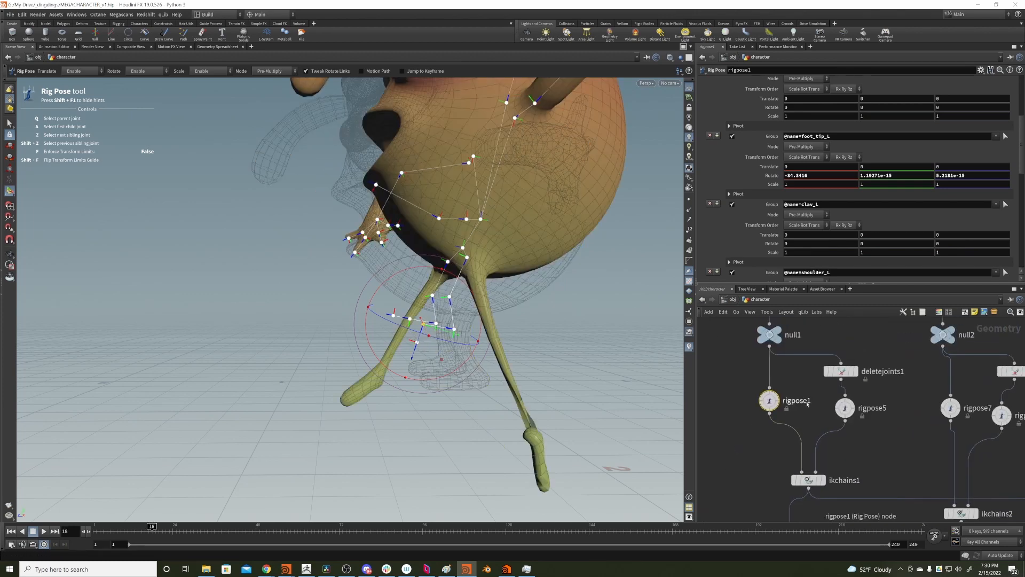
left_click_drag(435, 304, 502, 366, "alt")
left_click(845, 412)
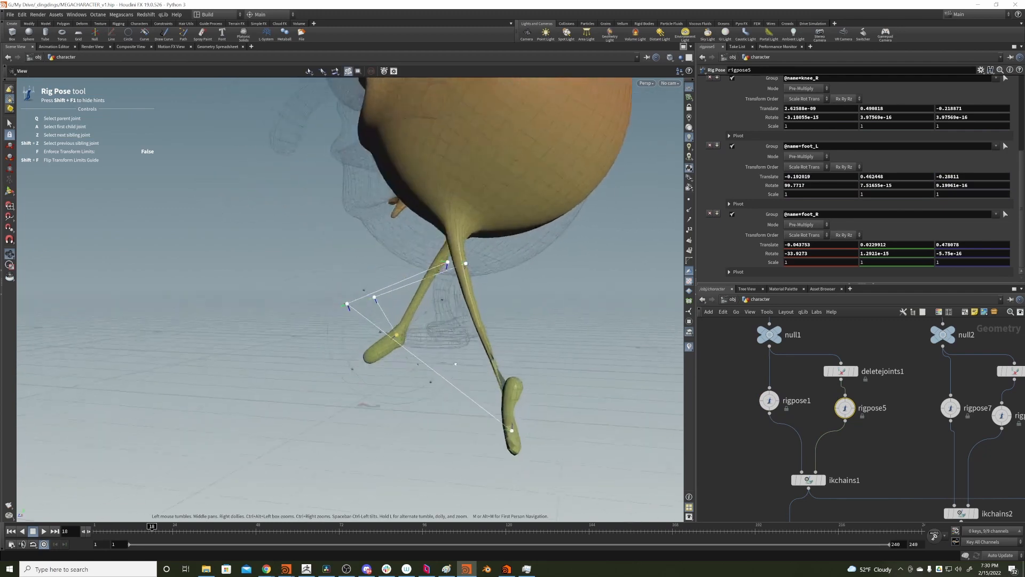
left_click(512, 431)
left_click_drag(513, 430, 496, 310)
key("ctrl+z")
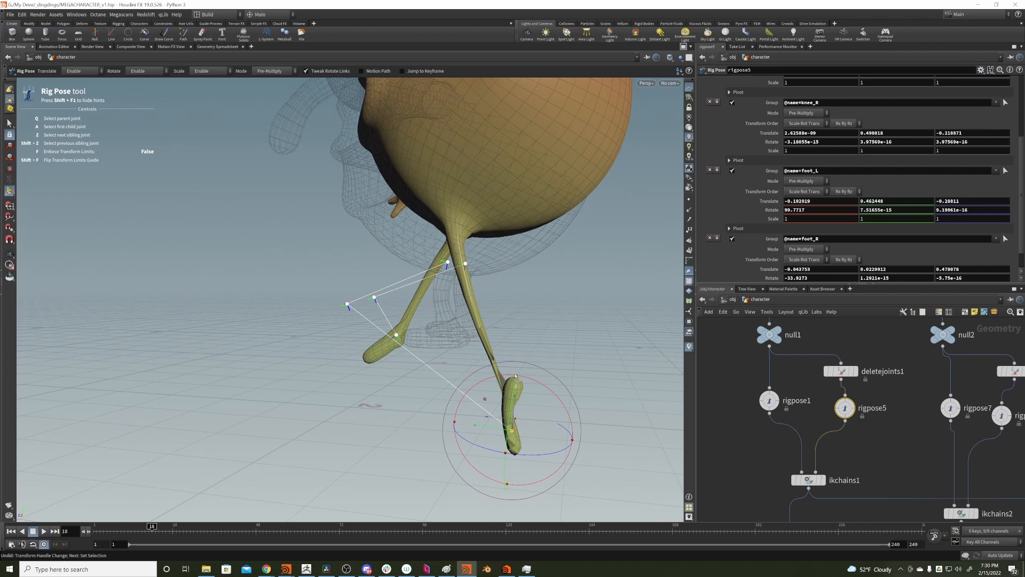
left_click_drag(515, 376, 492, 385)
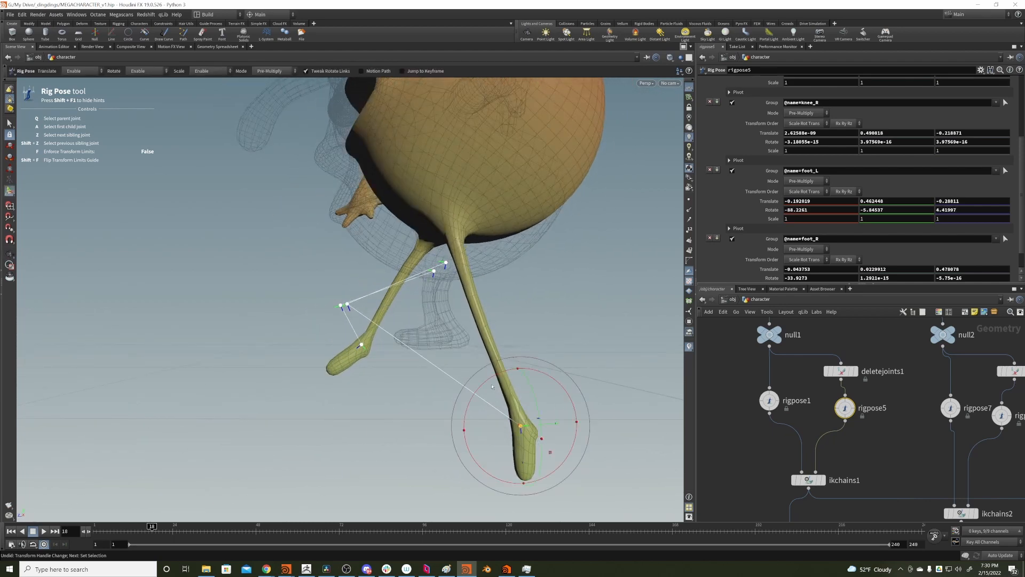
right_click_drag(491, 386, 460, 376, "alt")
left_click_drag(506, 401, 441, 291)
left_click(440, 337)
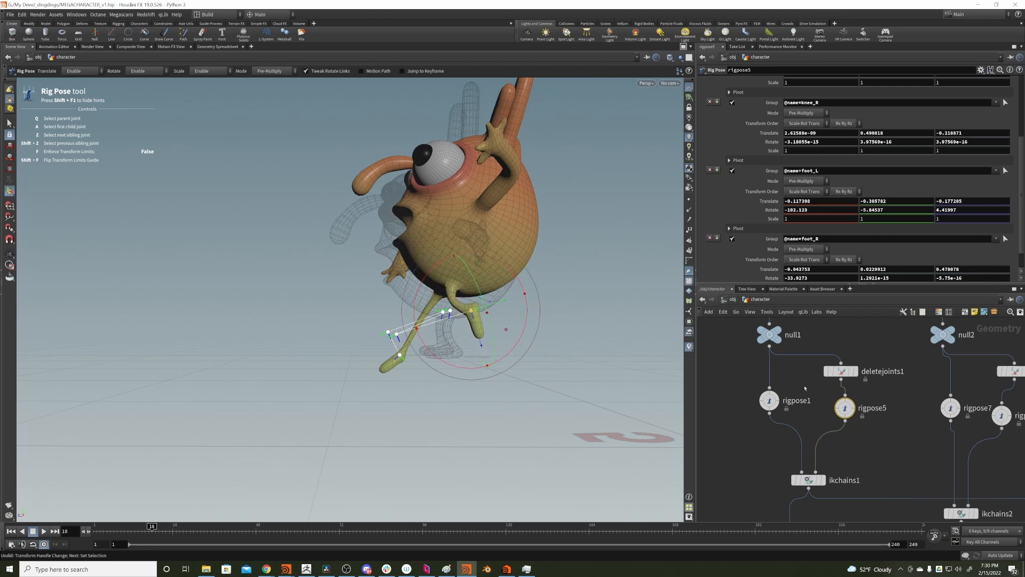
Rotate the right foot control in rigpose5 to about 35 degrees in X and raise it slightly
left_click(769, 400)
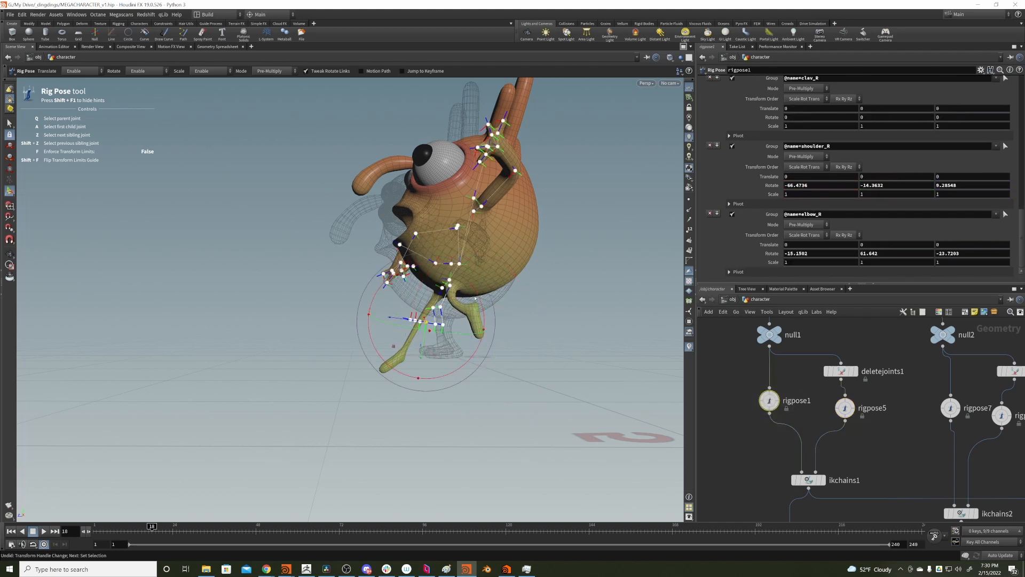
left_click_drag(486, 381, 513, 368, "alt")
left_click_drag(862, 433, 831, 396)
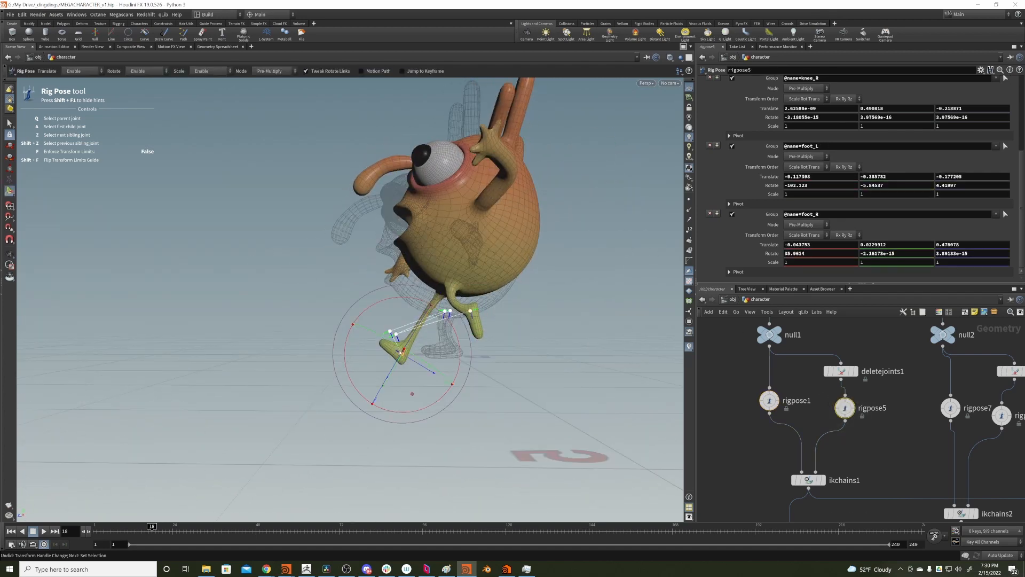
left_click_drag(399, 359, 399, 347)
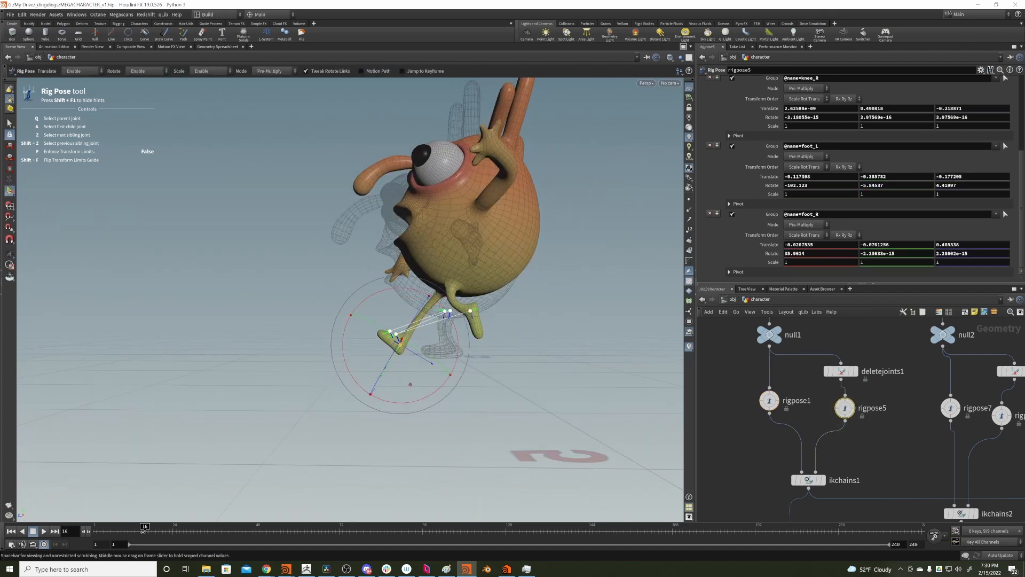
Move rigpose5's left foot control farther behind the body and scrub to frame 96 to check the pose
left_click_drag(151, 527, 496, 462)
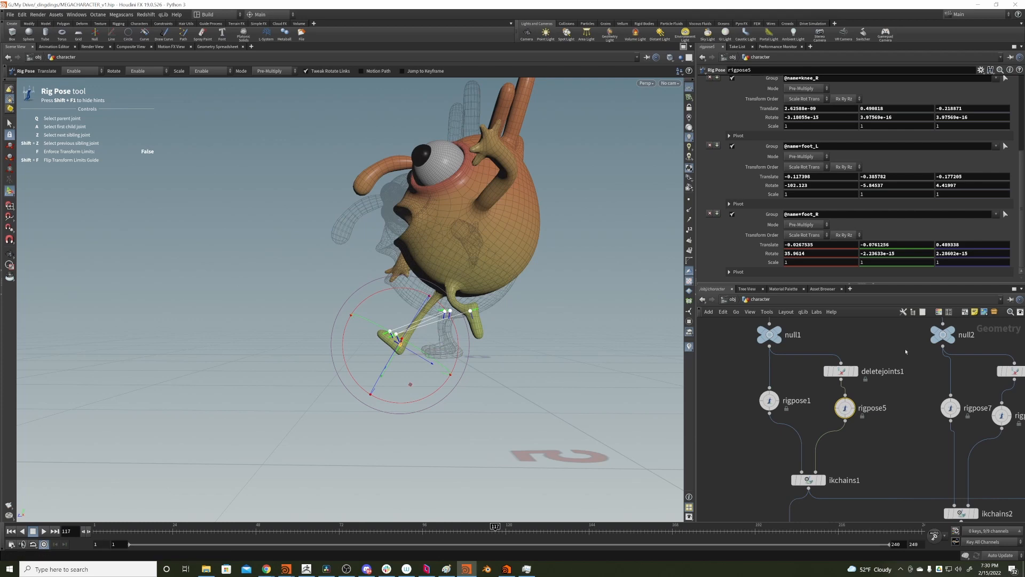
left_click_drag(470, 311, 514, 301)
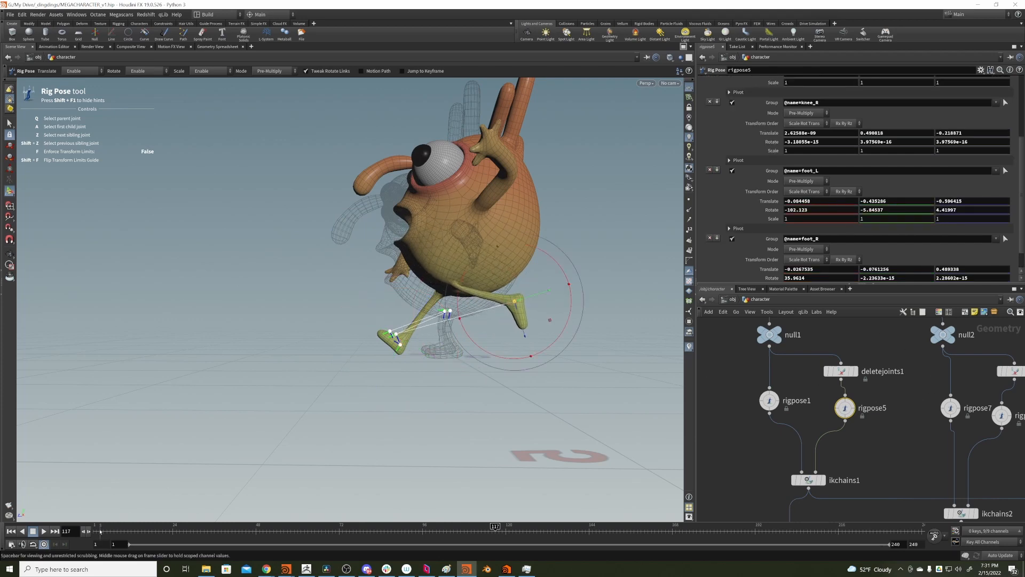
left_click_drag(495, 528, 422, 513)
Select deltamush1 at the end of the network and play the animation on the finished character
middle_click_drag(840, 400, 915, 242)
middle_click_drag(820, 470, 893, 310)
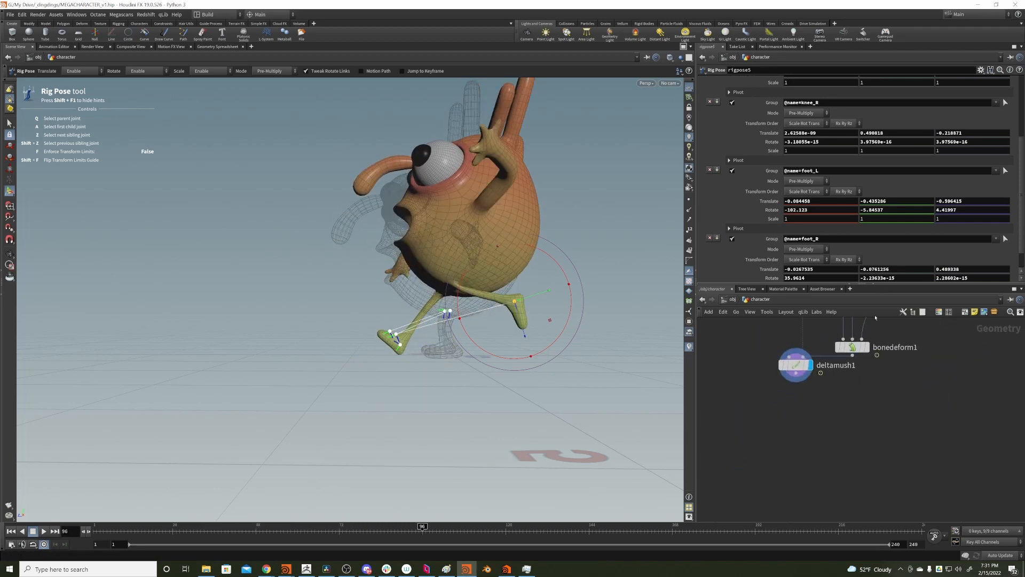
left_click(795, 366)
left_click(796, 365)
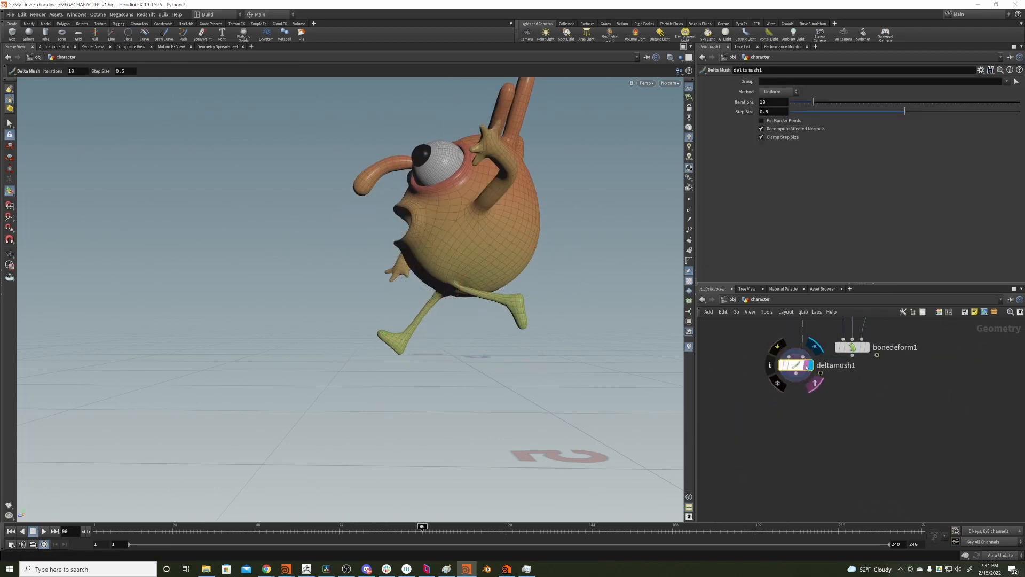
middle_click_drag(457, 194, 405, 283, "alt")
left_click_drag(405, 283, 420, 315, "alt")
left_click(44, 531)
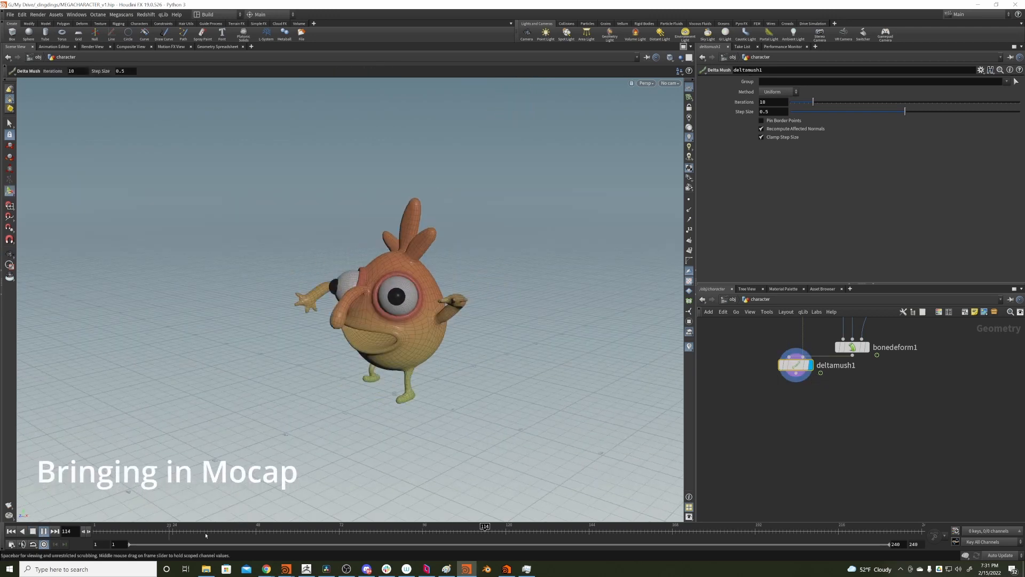
Examine the playing character from the front and from a distance, stop playback and return to frame 1
left_click_drag(409, 357, 491, 354, "alt")
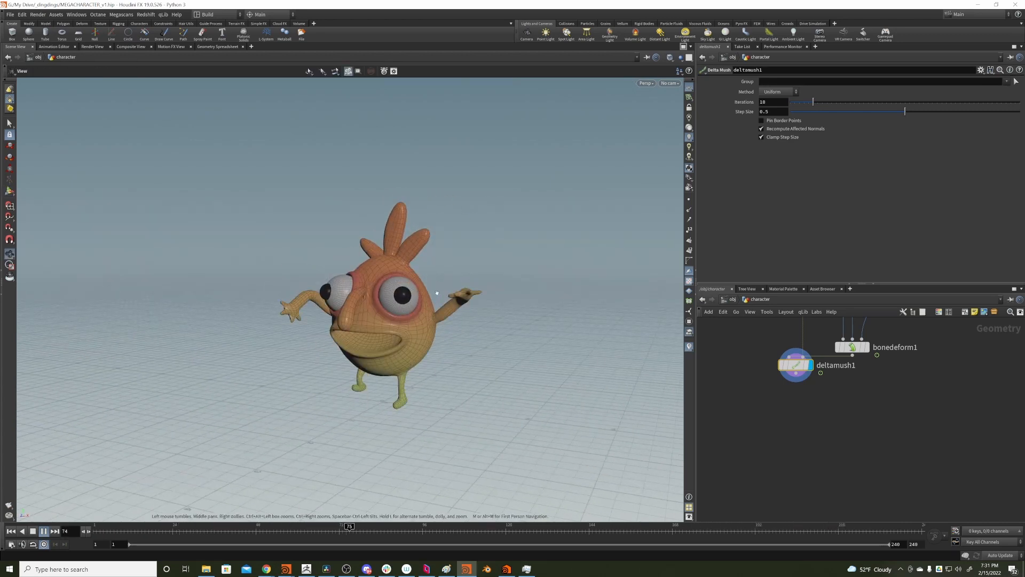
right_click_drag(438, 293, 390, 295, "alt")
middle_click_drag(390, 296, 352, 375, "alt")
left_click_drag(351, 375, 425, 325, "alt")
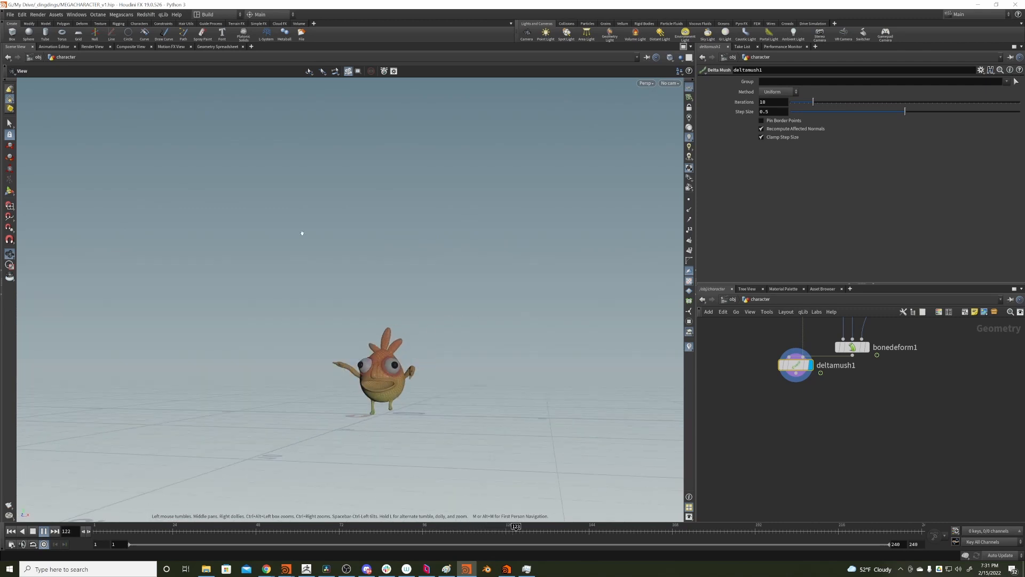
left_click(163, 528)
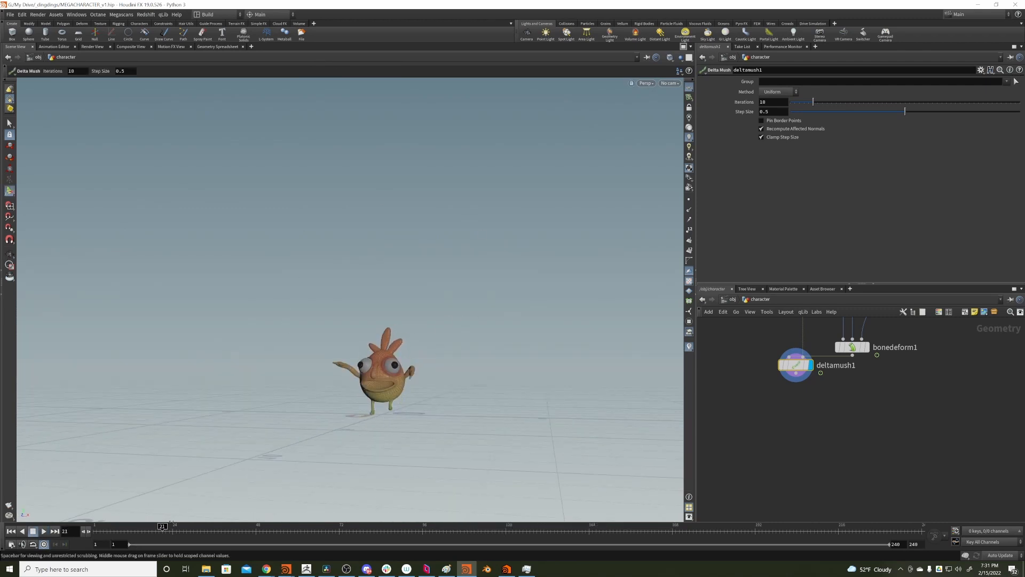
left_click_drag(305, 480, 453, 240)
key("ctrl+Up")
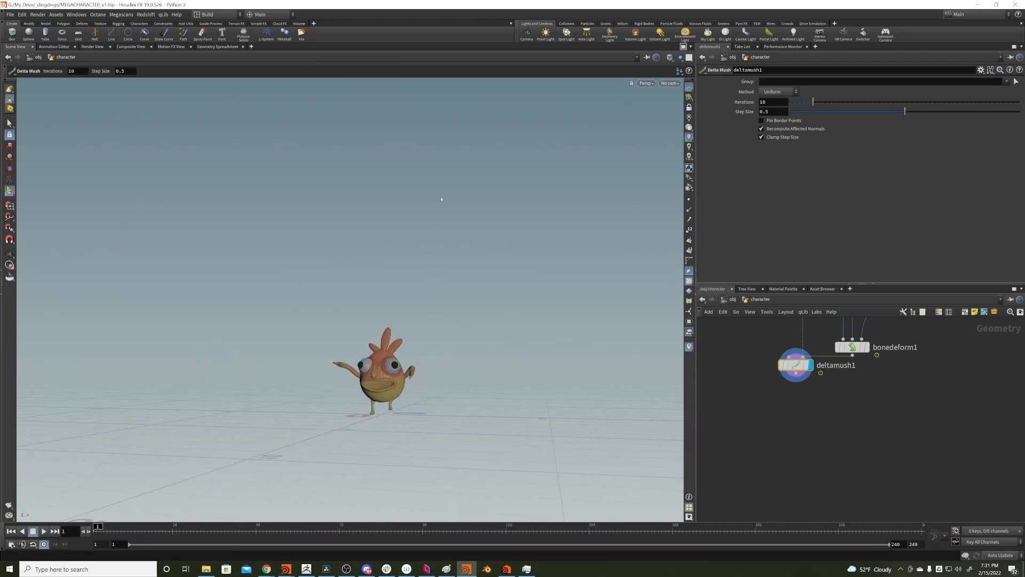
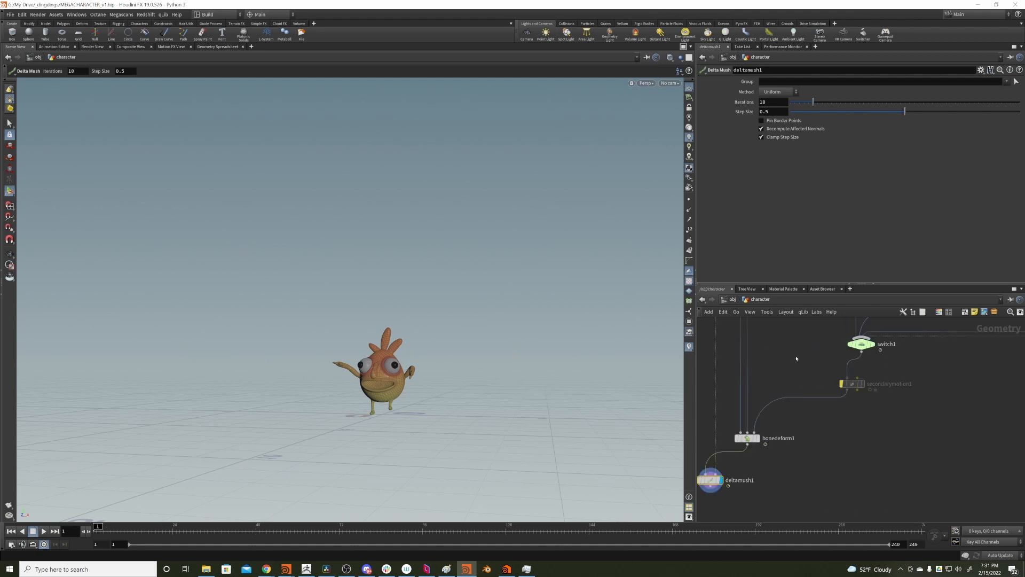
Go up to the object level and show the existing mocapbiped2 object instead of the character
middle_click_drag(746, 322, 812, 329)
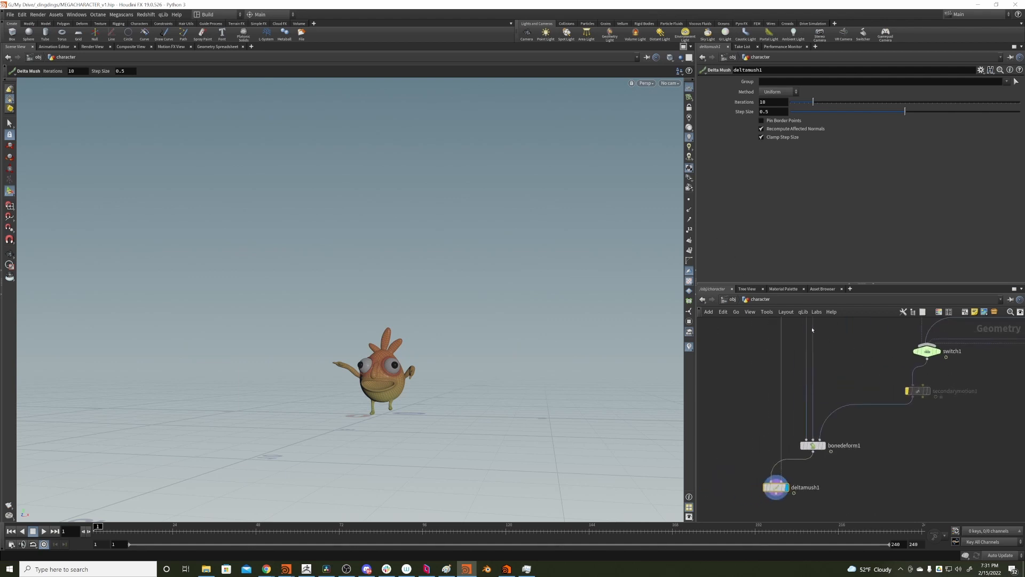
left_click(727, 300)
mouse_move(799, 363)
middle_mouse_down()
mouse_move(787, 336)
mouse_move(947, 375)
middle_mouse_up()
middle_click_drag(838, 389, 851, 421)
left_click(797, 379)
left_click(809, 348)
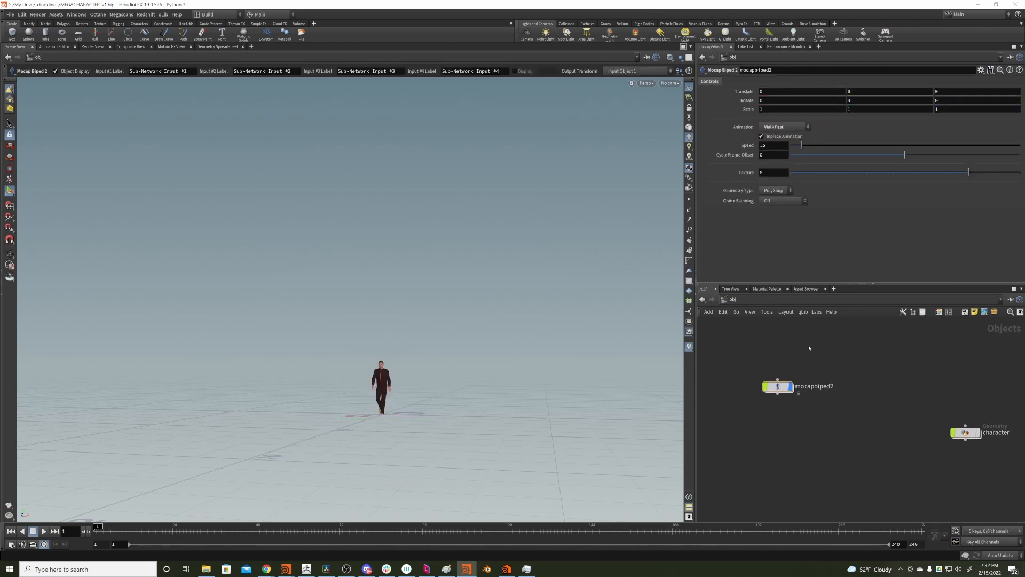
scroll(405, 384, "up", 6)
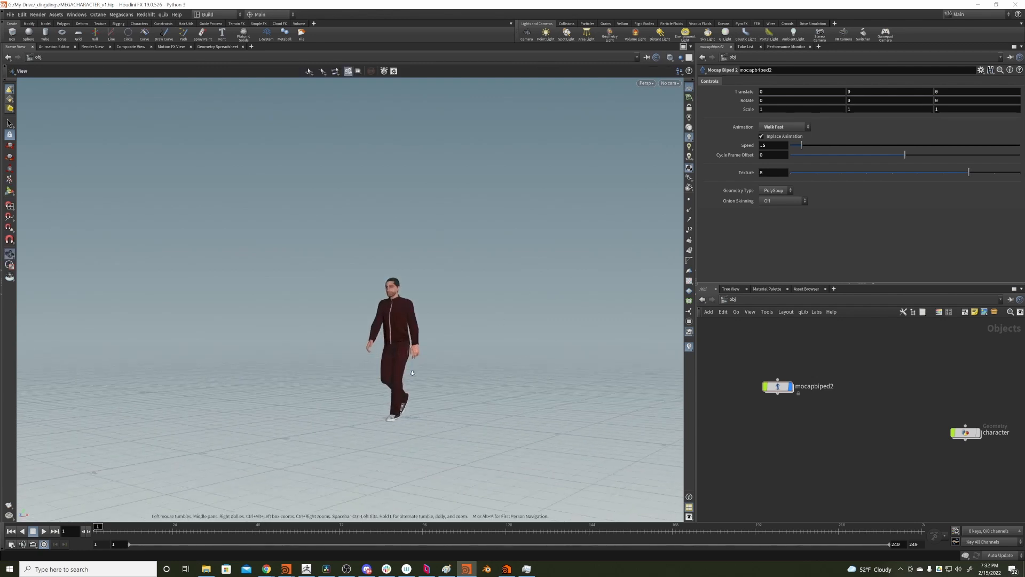
Delete the existing mocapbiped2 and add a fresh Mocap Biped 2 object in its place
left_click_drag(793, 370, 771, 393)
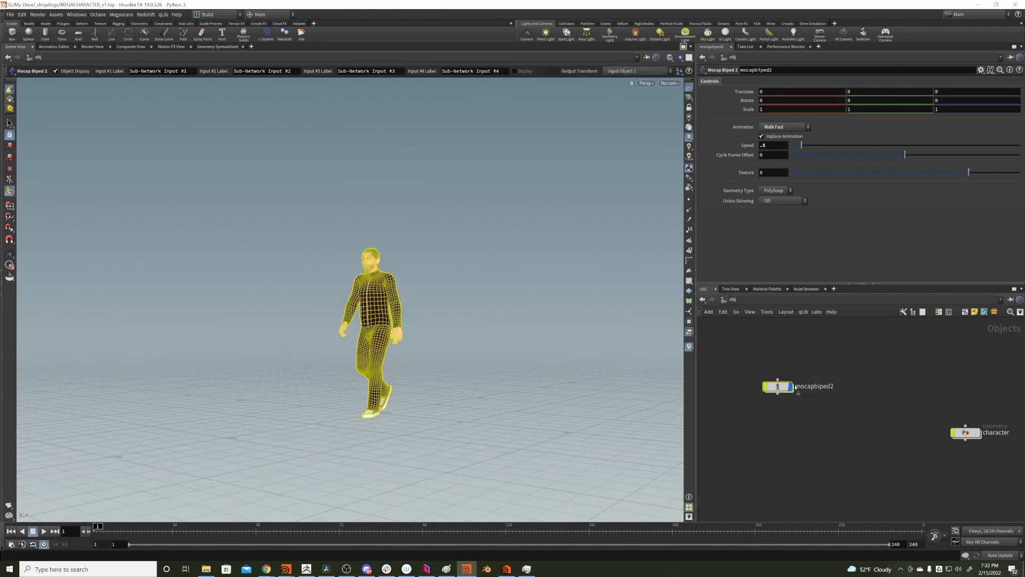
key("Delete")
key("Tab")
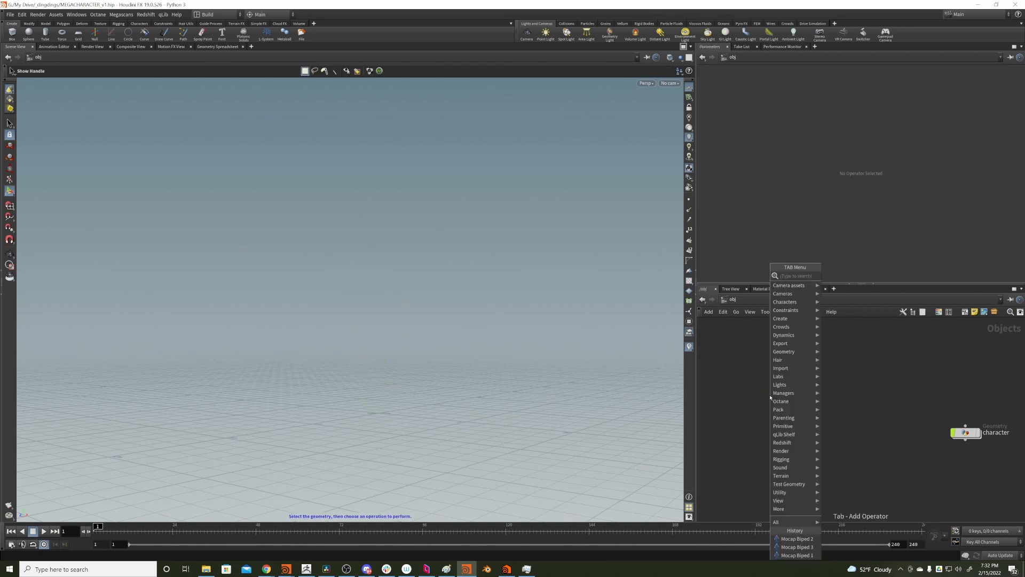
type("mocapbi")
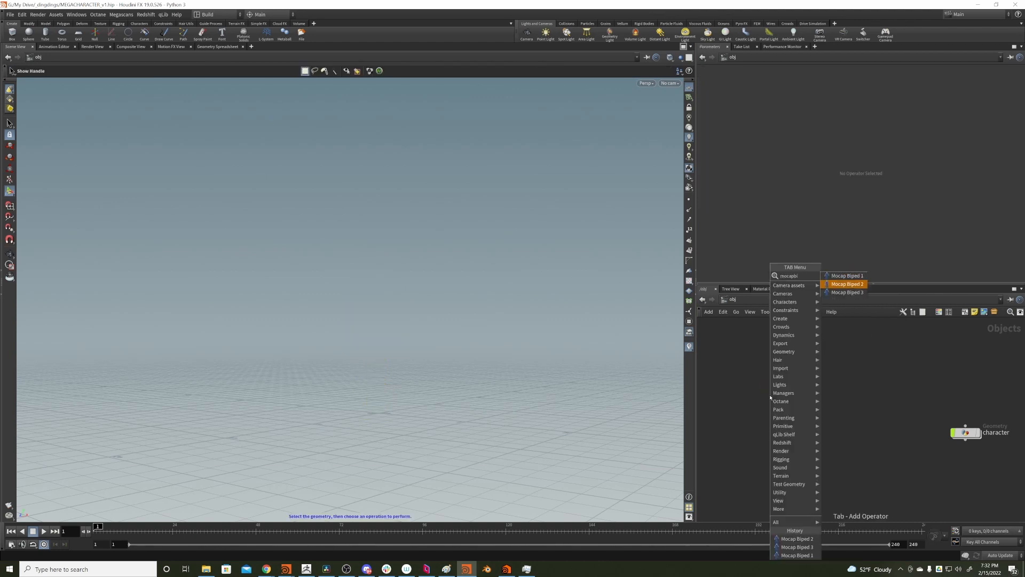
key("Down")
key("Down")
key("Up")
key("Return")
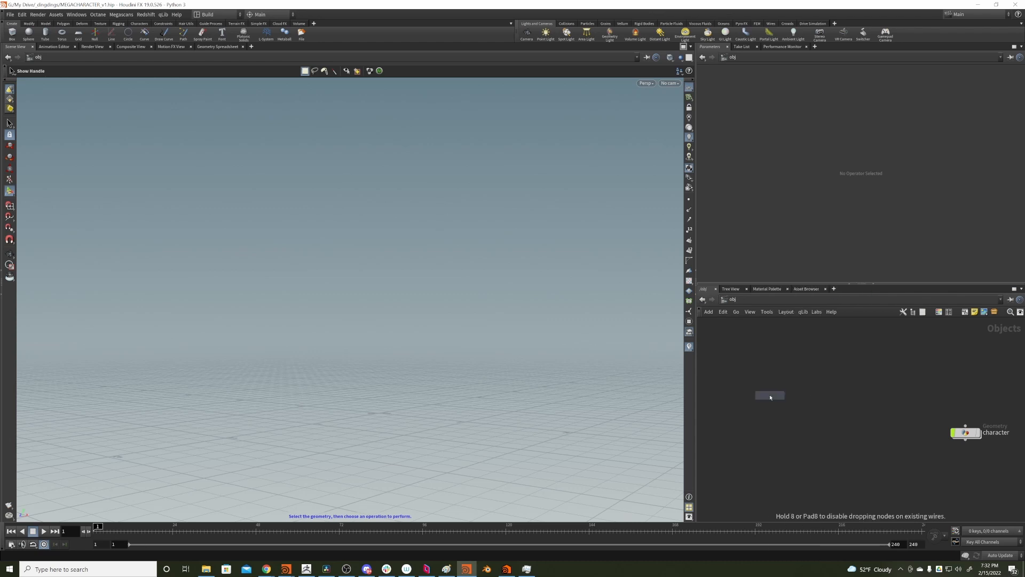
left_click(770, 398)
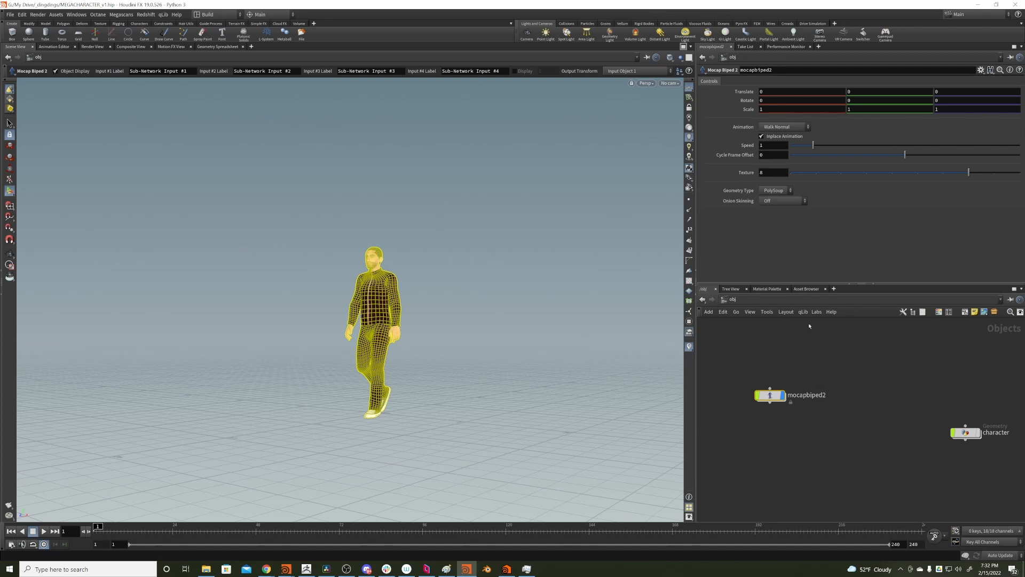
Set the mocap biped's animation to Walk Fast, play it and set its speed to 0.5
left_click(798, 127)
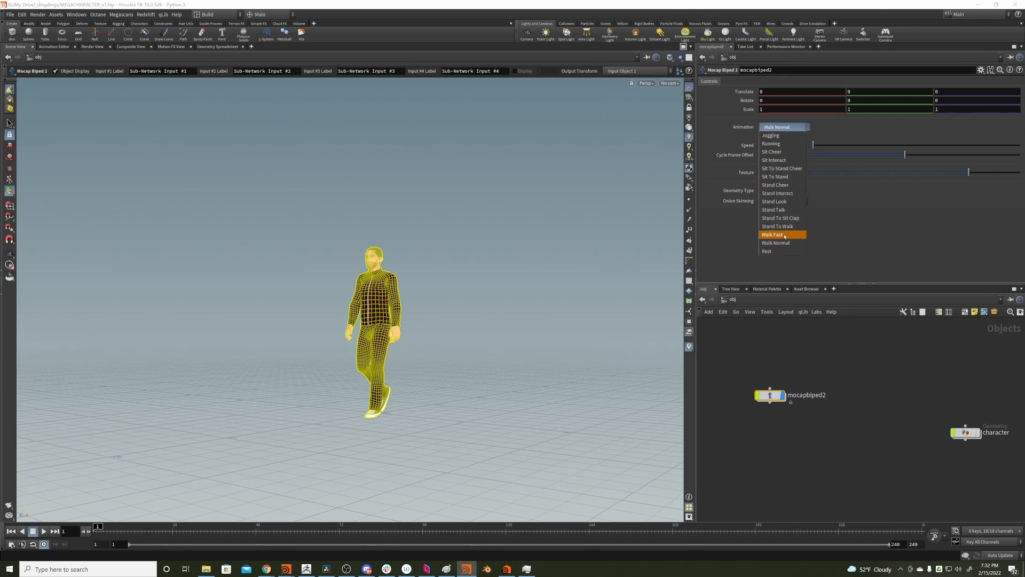
left_click(780, 234)
left_click(43, 531)
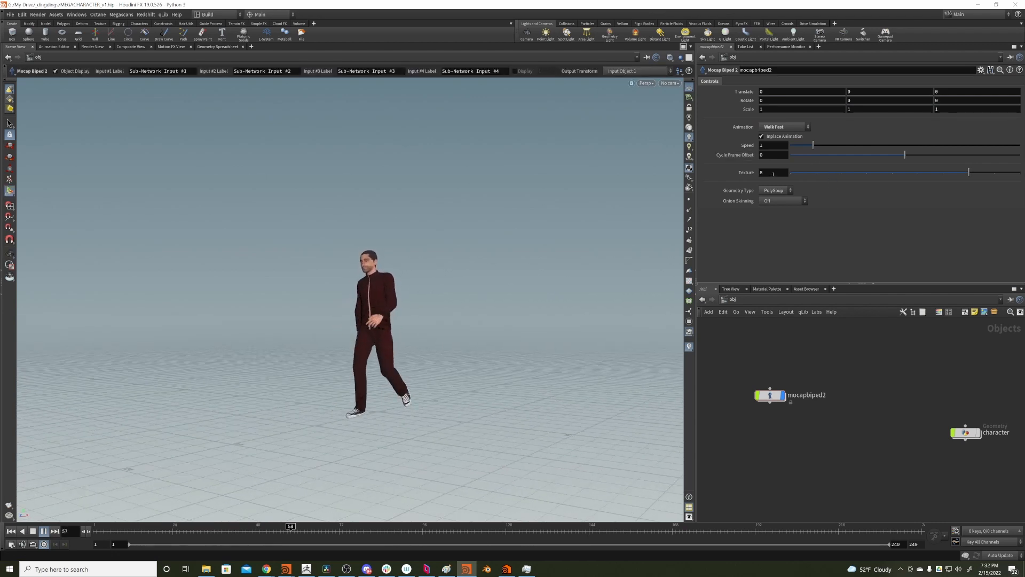
left_click(771, 145)
type(".5")
key("Return")
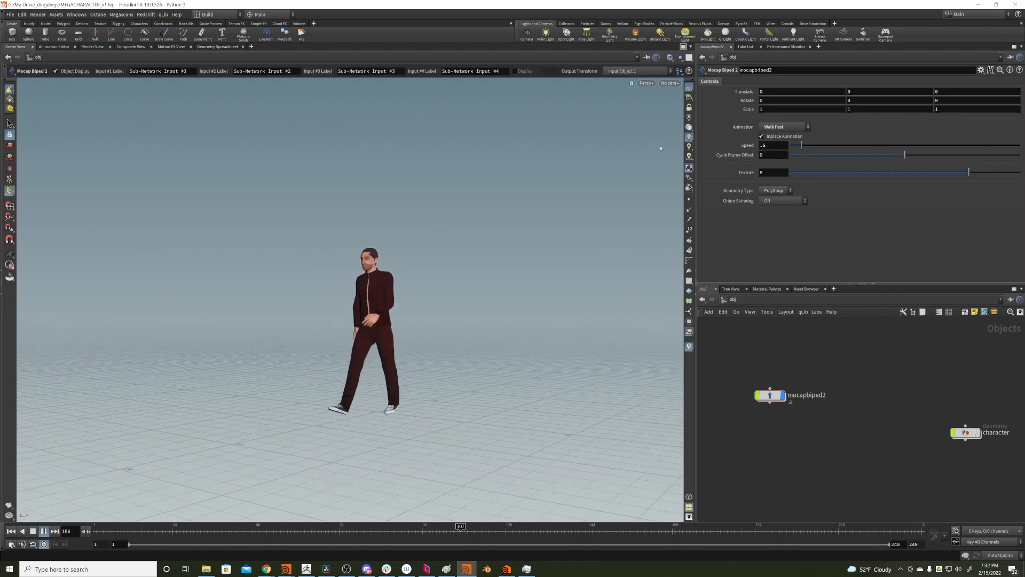
View the playing biped up close, try a speed of 0.25 and set the final speed to 0.35
left_click_drag(370, 399, 389, 374, "alt")
right_click_drag(389, 373, 439, 320, "alt")
mouse_move(439, 320)
middle_mouse_down("alt")
mouse_move(448, 287)
mouse_move(434, 316)
middle_mouse_up("alt")
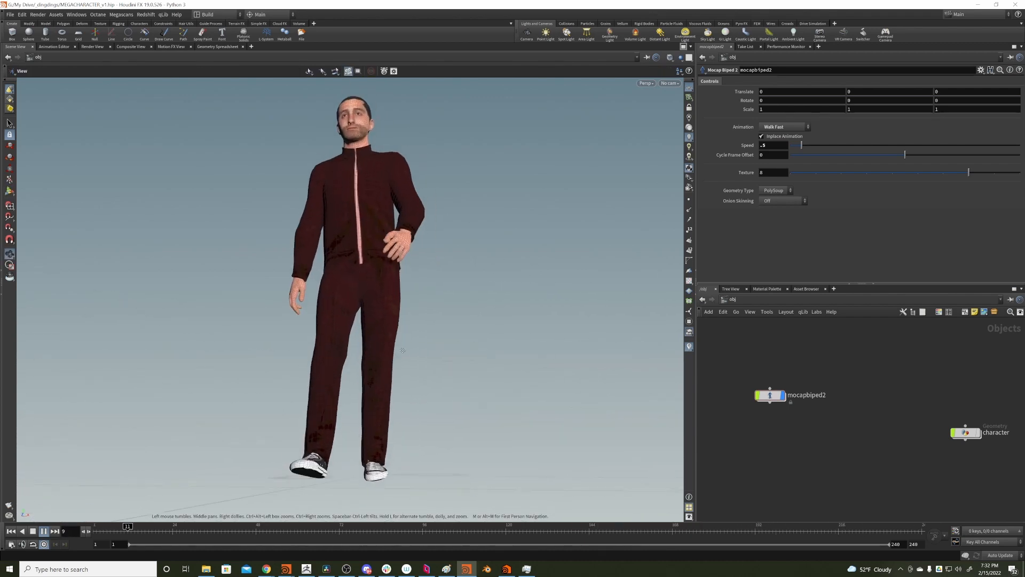
key("Return")
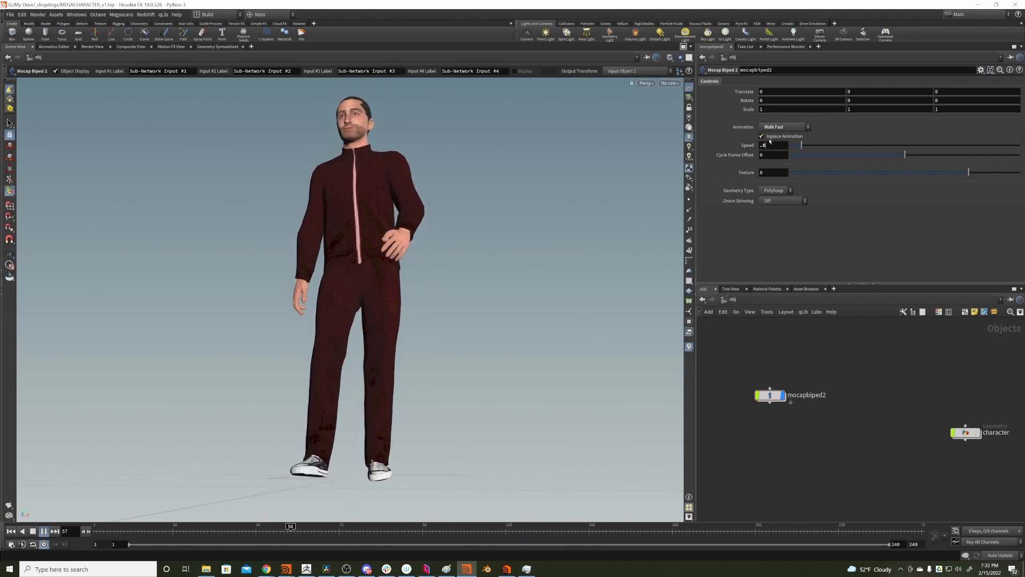
key("Return")
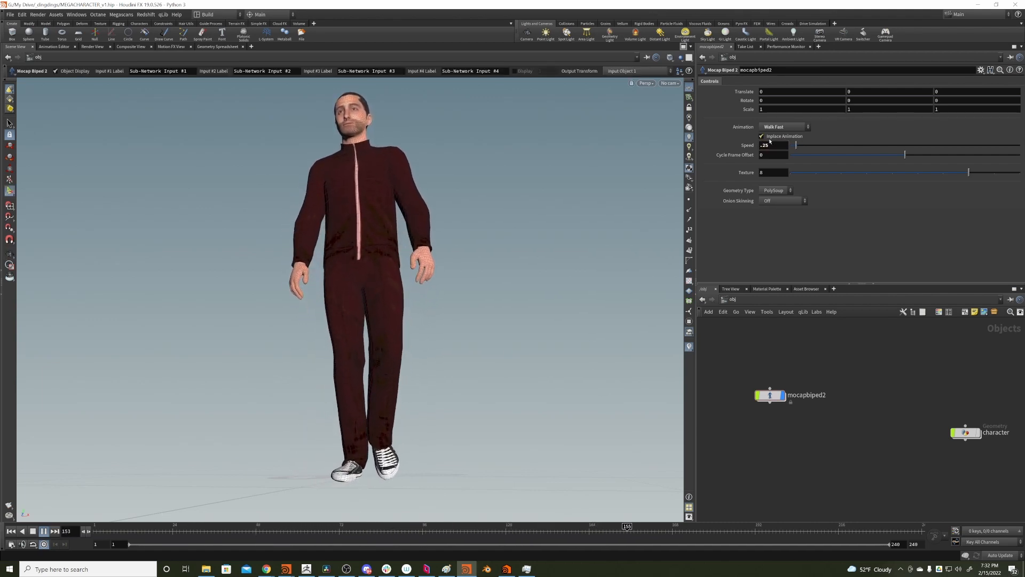
type(".35")
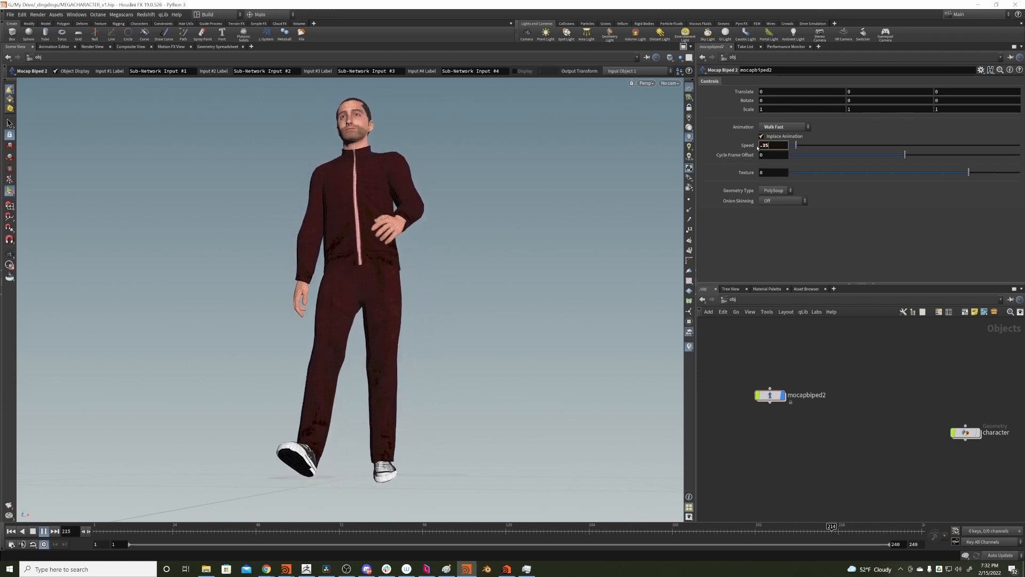
key("Return")
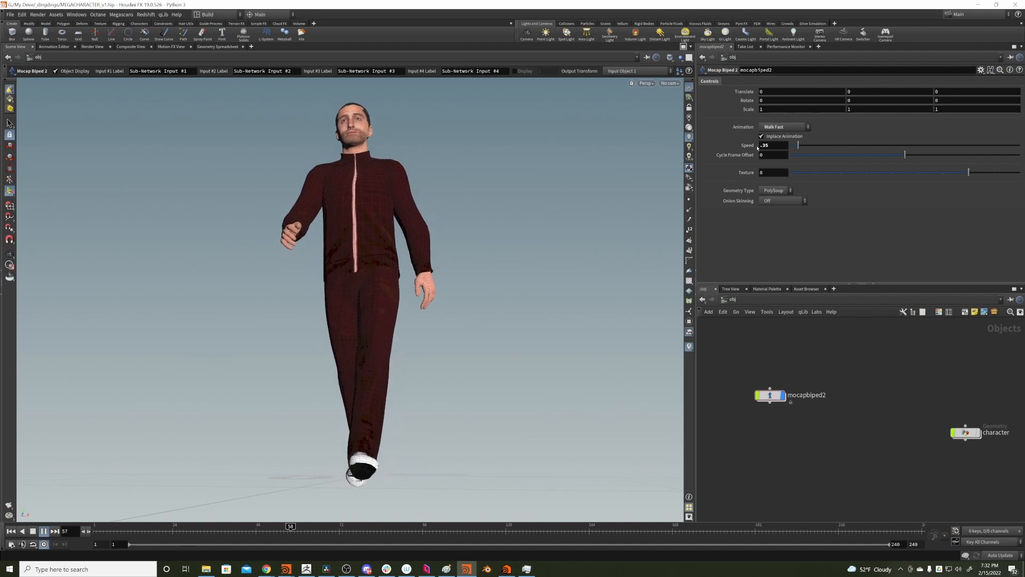
key("Escape")
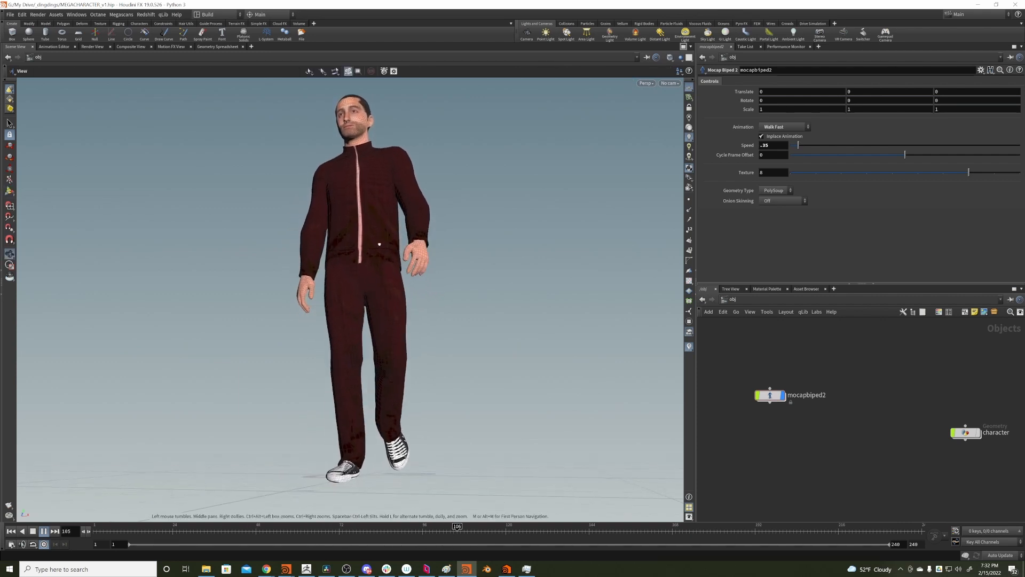
Examine the walking biped from different angles, stop the playback and return to frame 1
left_click_drag(362, 247, 339, 232)
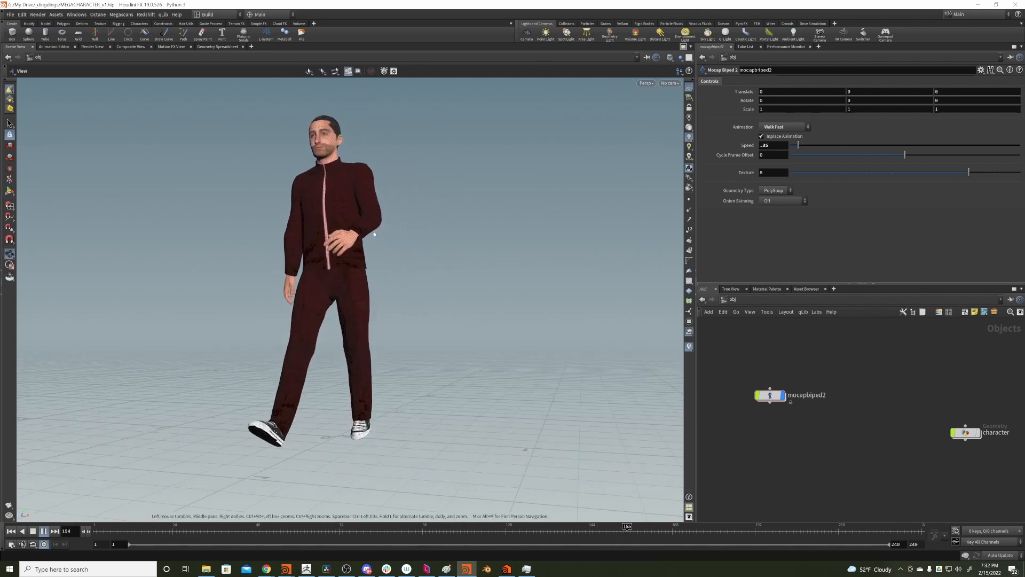
middle_click_drag(872, 360, 834, 352)
middle_click_drag(923, 368, 831, 366)
key("space")
right_click_drag(374, 246, 341, 212)
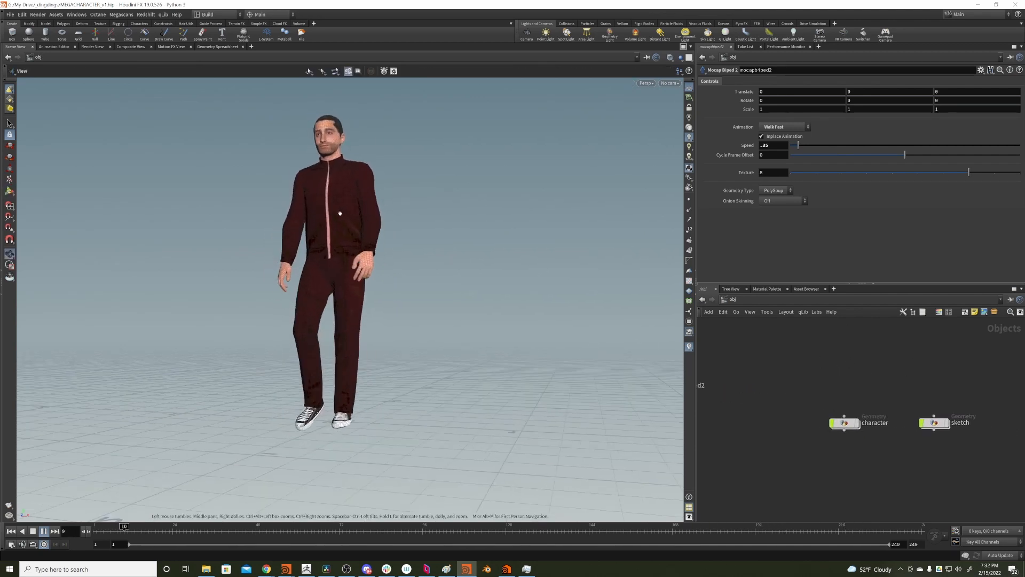
middle_click_drag(341, 213, 349, 242)
left_click_drag(176, 531, 95, 531)
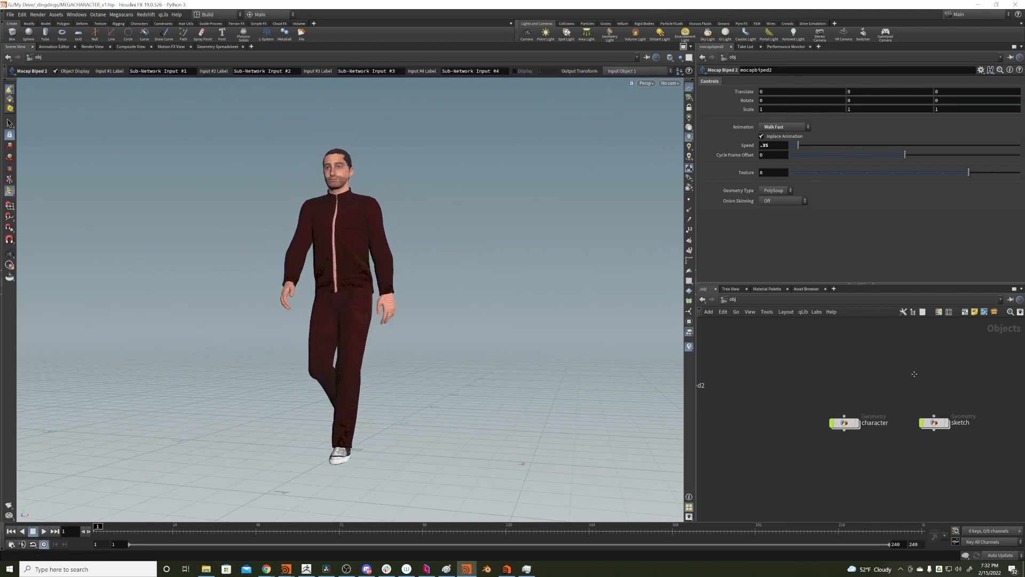
Go into the character network and add a null that feeds both nulls at the head of the pose branches
middle_click_drag(914, 374, 879, 349)
left_click(809, 398)
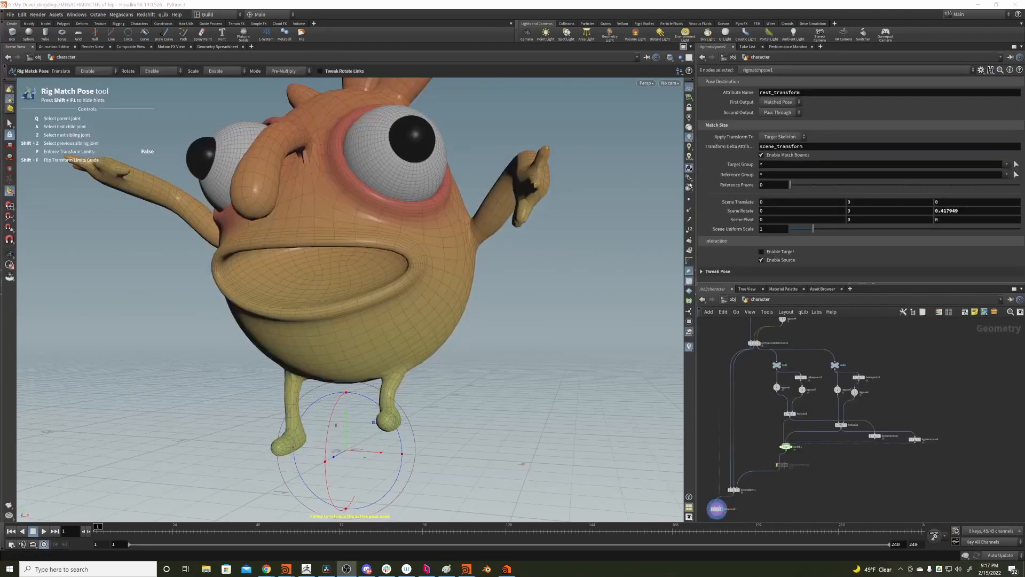
left_click(861, 350)
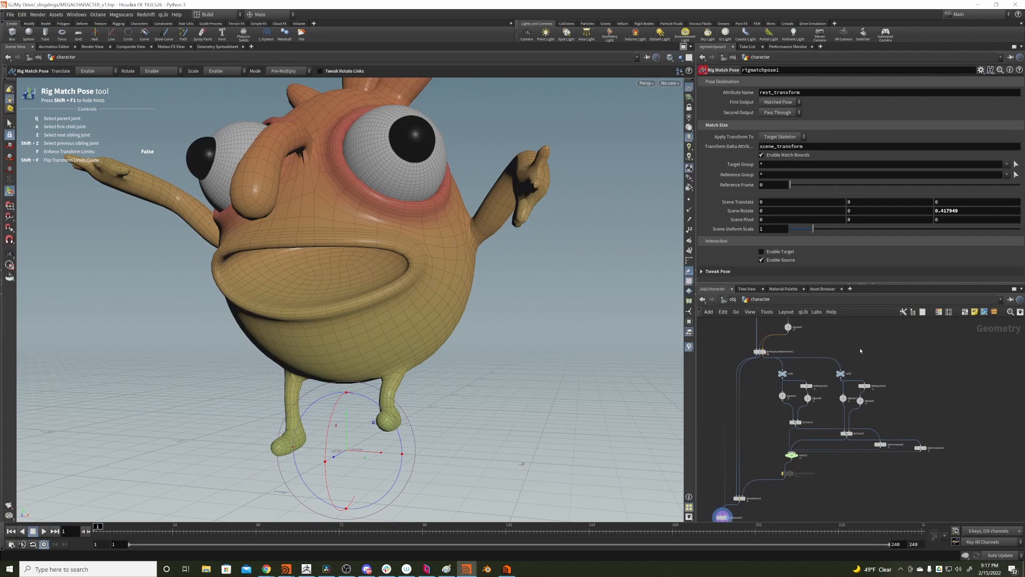
key("Tab")
type("nu")
key("Return")
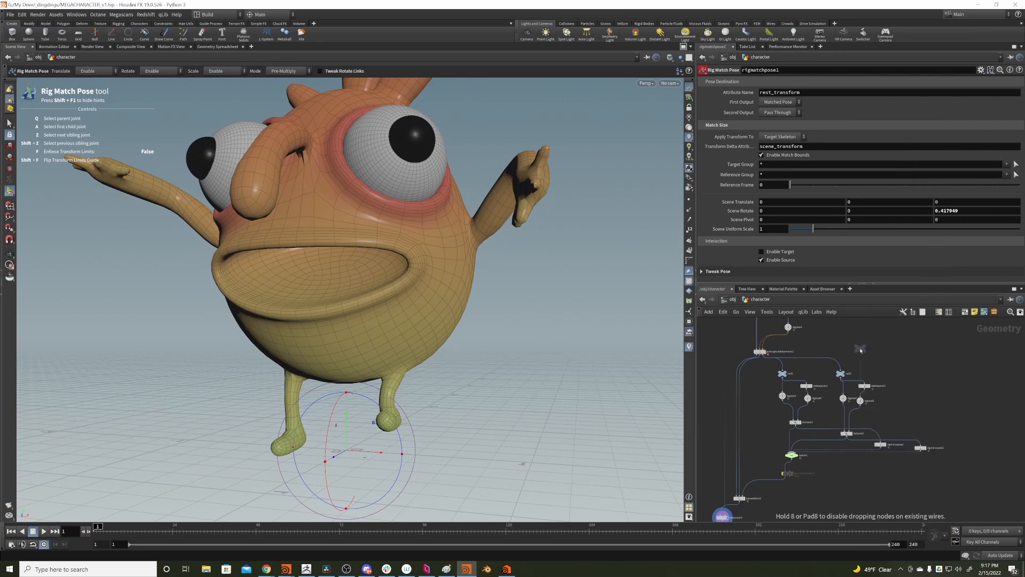
left_click(881, 337)
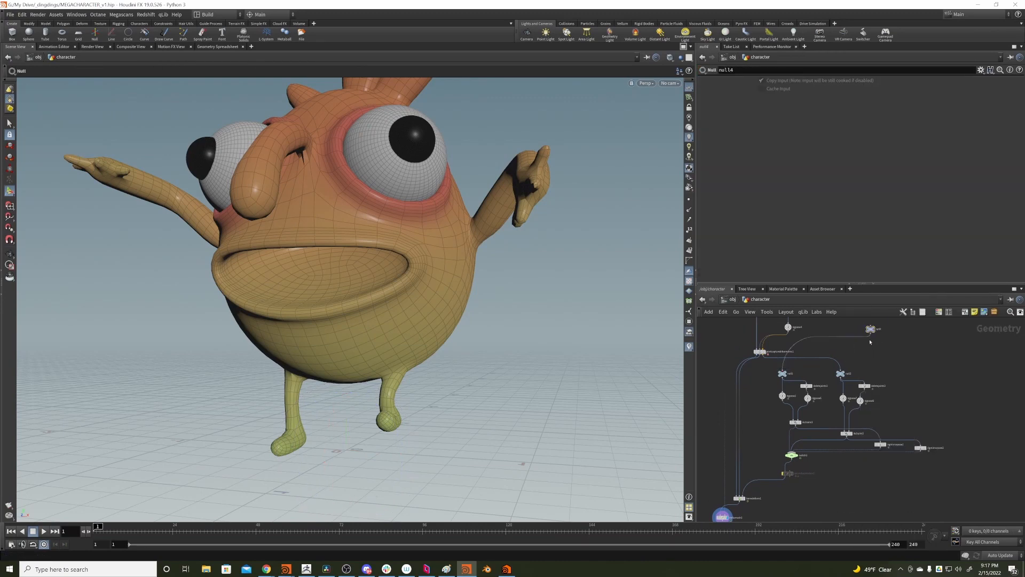
left_click(841, 370)
left_click(870, 334)
left_click_drag(871, 331, 799, 363)
middle_click_drag(844, 362, 852, 346)
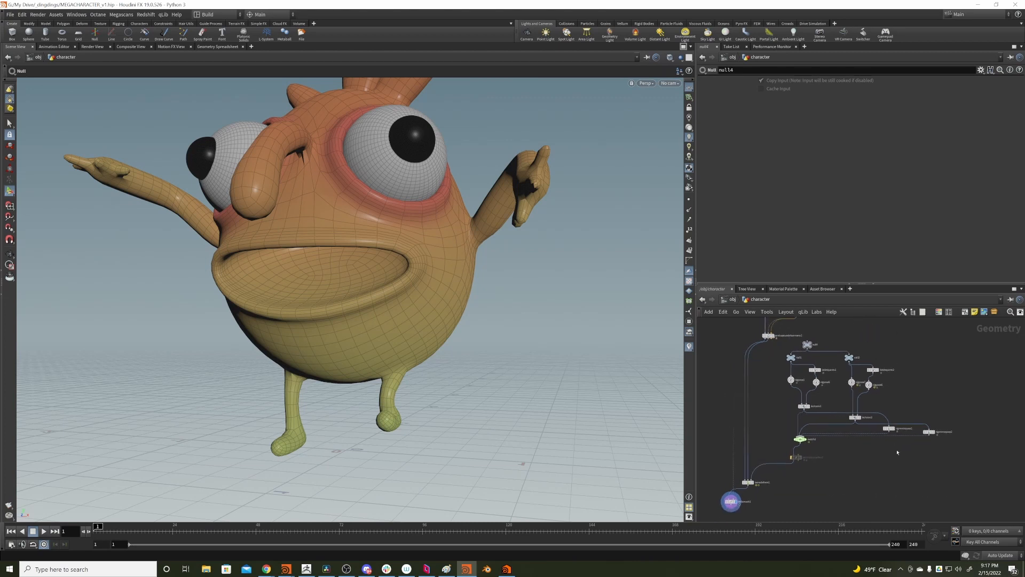
Collapse the pose-switching nodes into a subnetwork named switcher_anim and disconnect its output from the Bone Deform node
left_click_drag(969, 473, 788, 328)
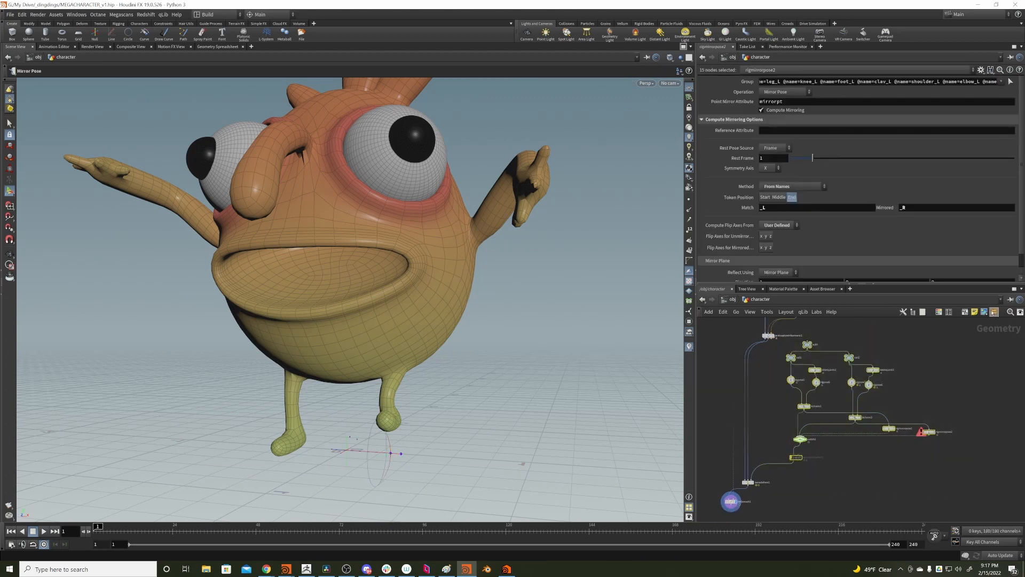
key("shift+c")
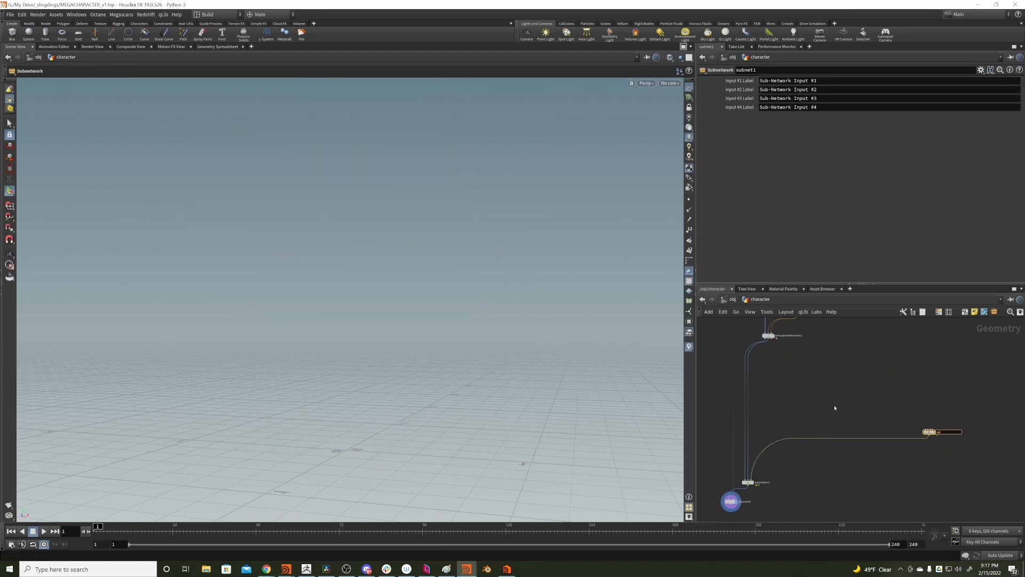
type("switcher_anim")
key("Return")
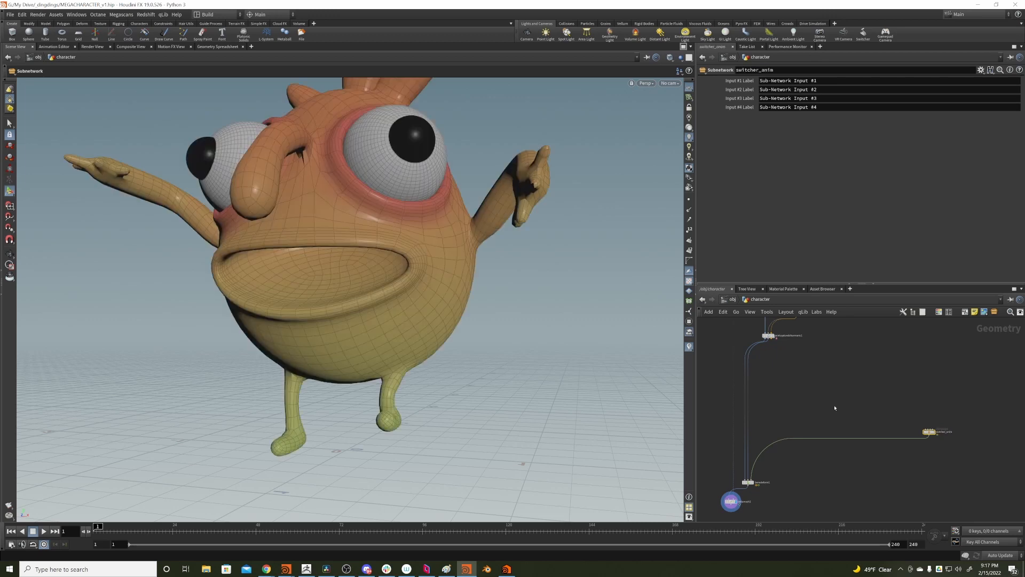
left_click_drag(795, 415, 800, 449)
middle_click_drag(819, 363, 804, 396)
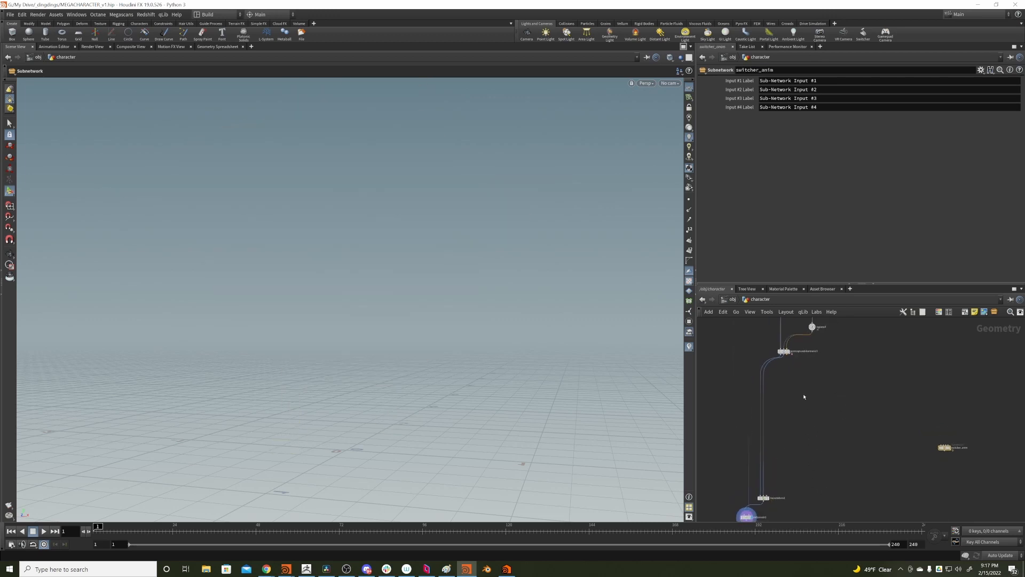
Add a Scene Character Import node beside the joint capture node and set its subnet path to /obj/mocapbiped2
key("Tab")
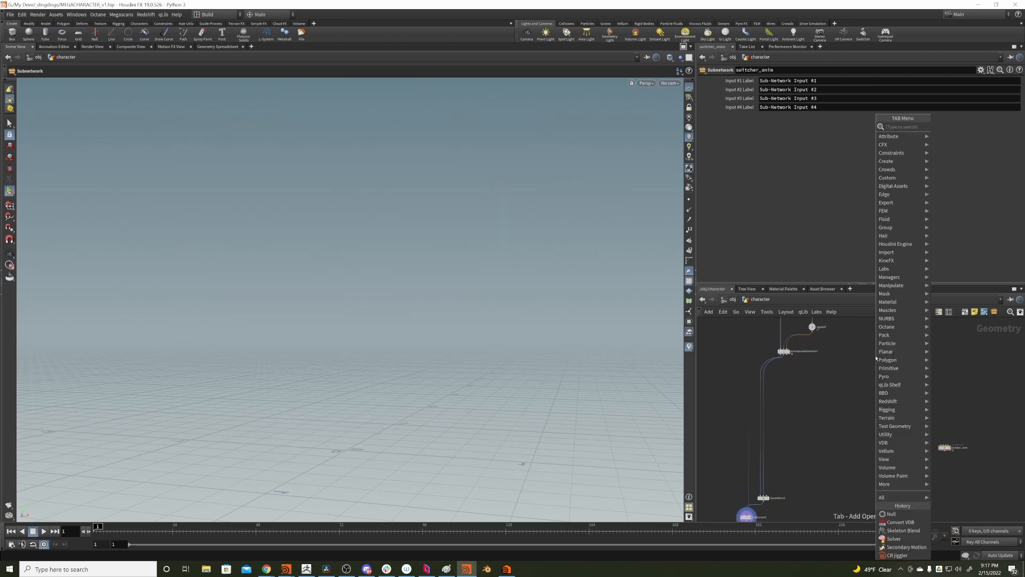
type("character")
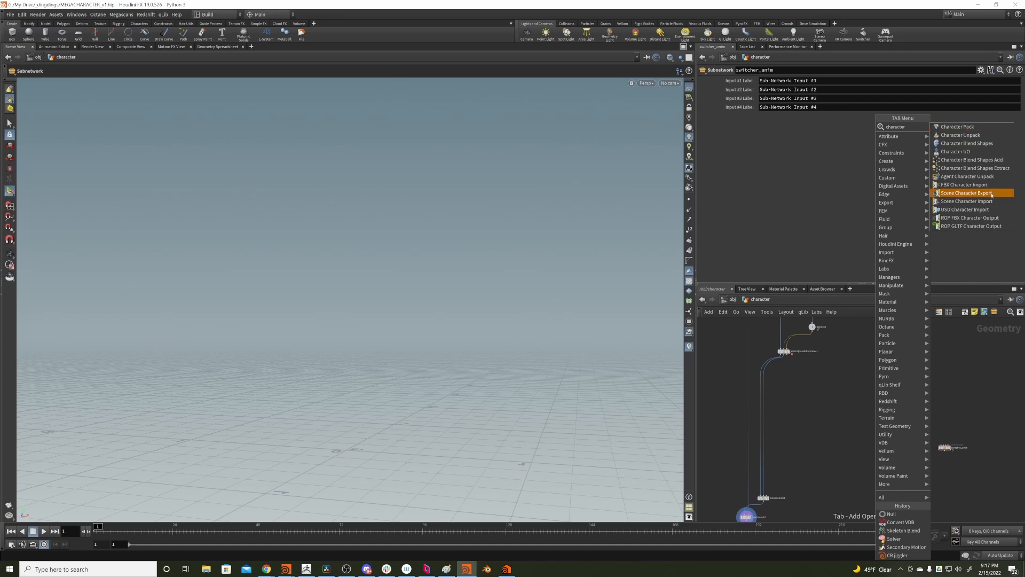
left_click(992, 200)
left_click(826, 390)
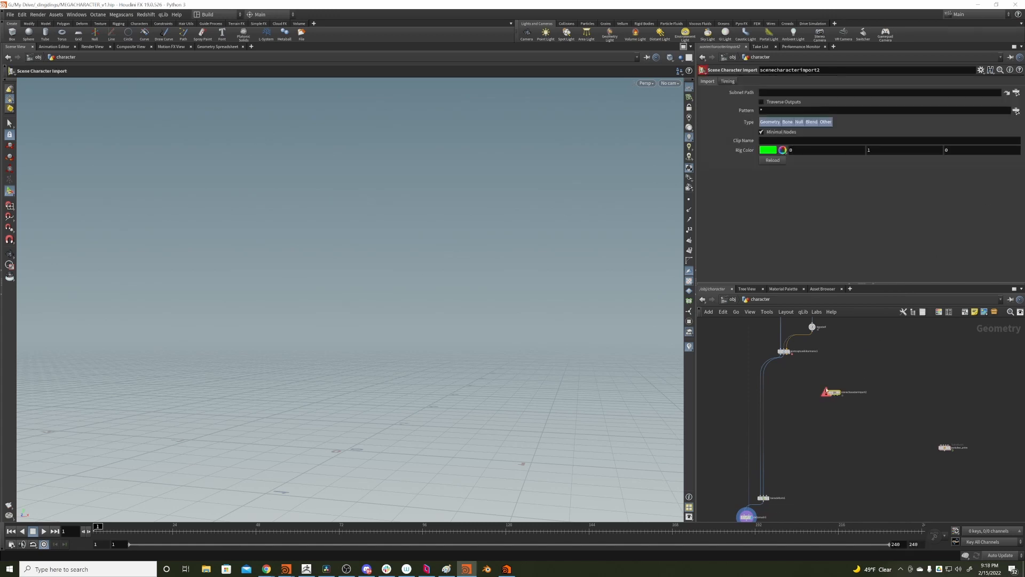
middle_click_drag(902, 370, 864, 386)
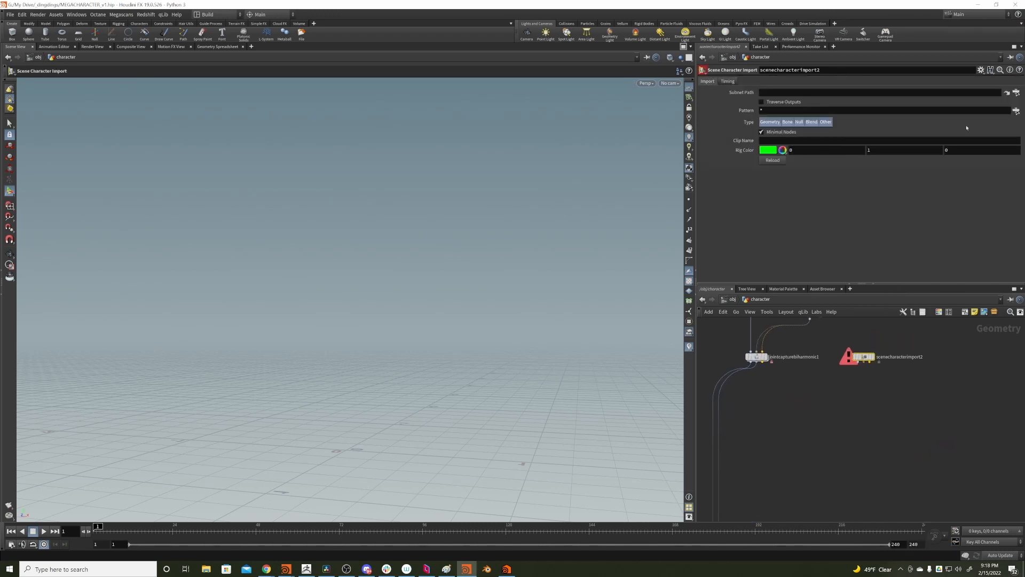
left_click(1017, 93)
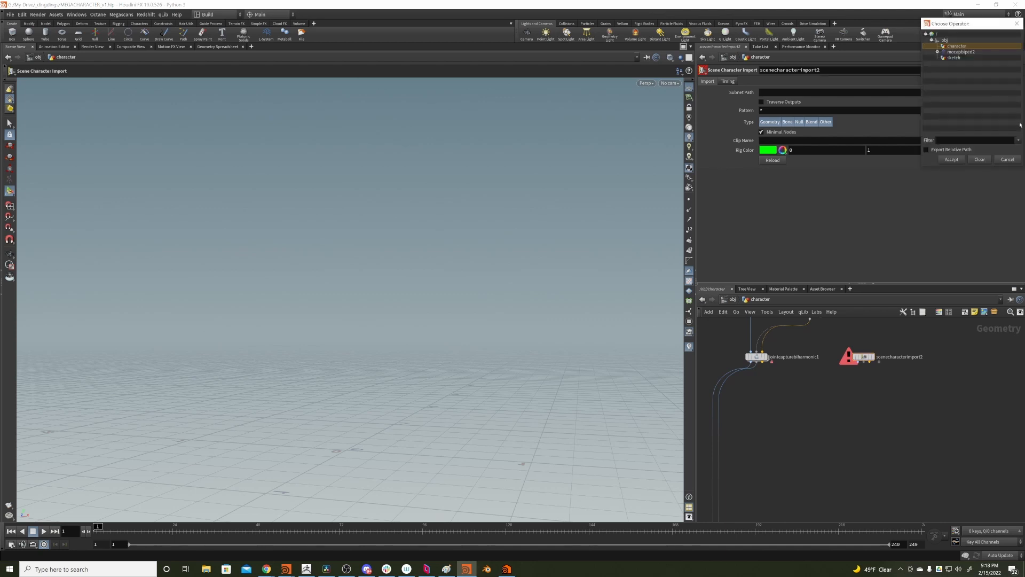
double_click(962, 52)
middle_click_drag(855, 369, 853, 352)
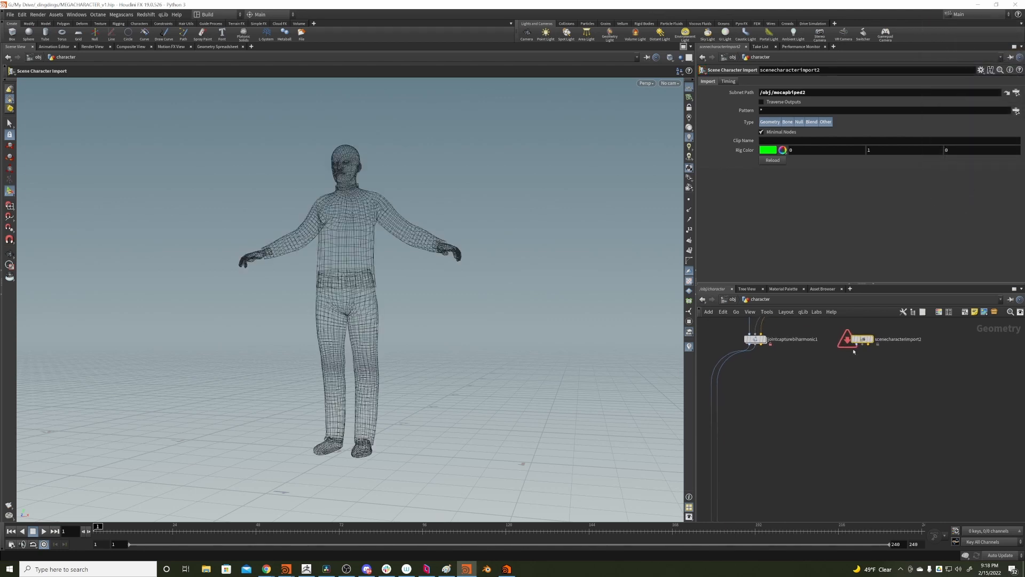
Add a null, wire it to the Scene Character Import's third output and display the animated skeleton
left_click(876, 393)
key("Tab")
type("null")
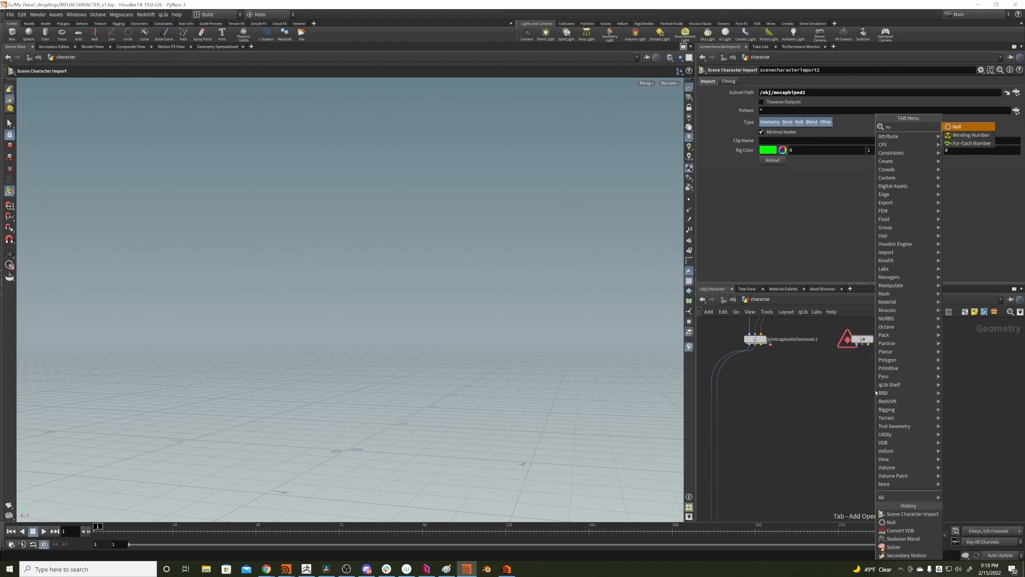
key("Return")
left_click(870, 406)
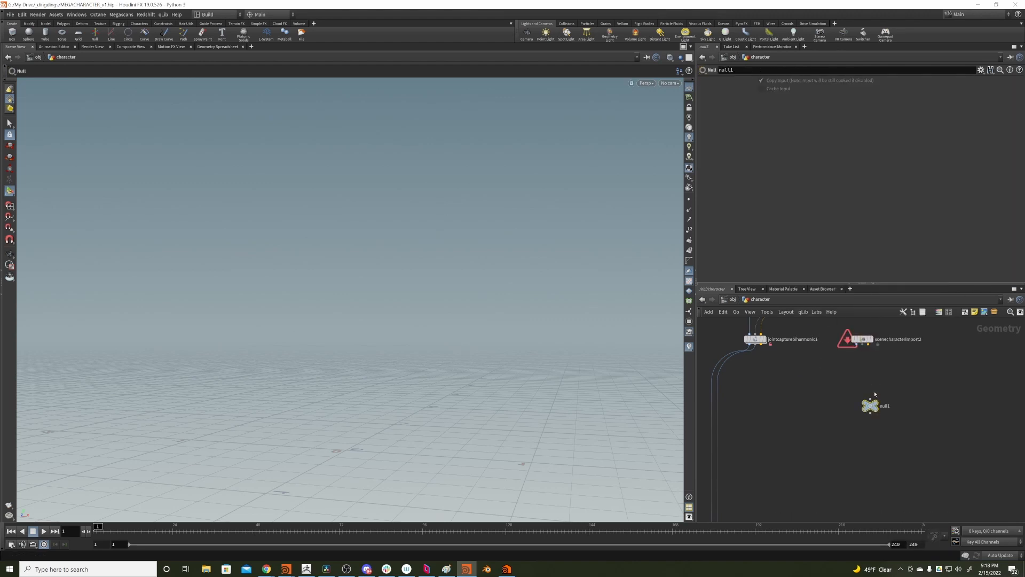
mouse_move(870, 399)
left_mouse_down()
mouse_move(867, 345)
mouse_move(834, 392)
mouse_move(869, 344)
left_mouse_up()
key("y")
left_click(878, 402)
left_click_drag(874, 408, 820, 421)
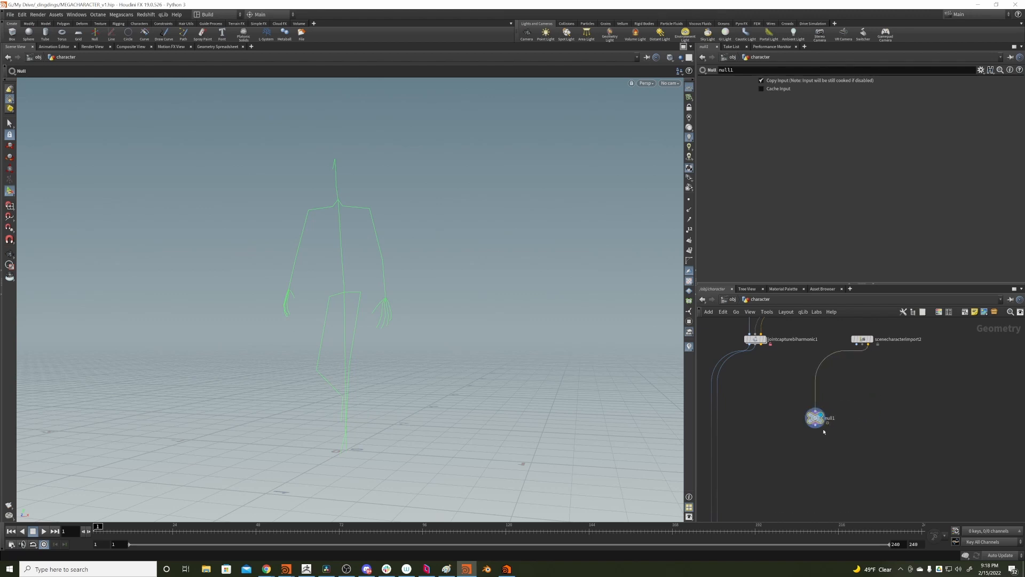
Try a Rig Pose after the null, rotating elbow_0_L_Bnd about 105, -37, 30 degrees, and display and scrub it
middle_click_drag(772, 435, 823, 375)
left_click_drag(852, 422, 824, 404)
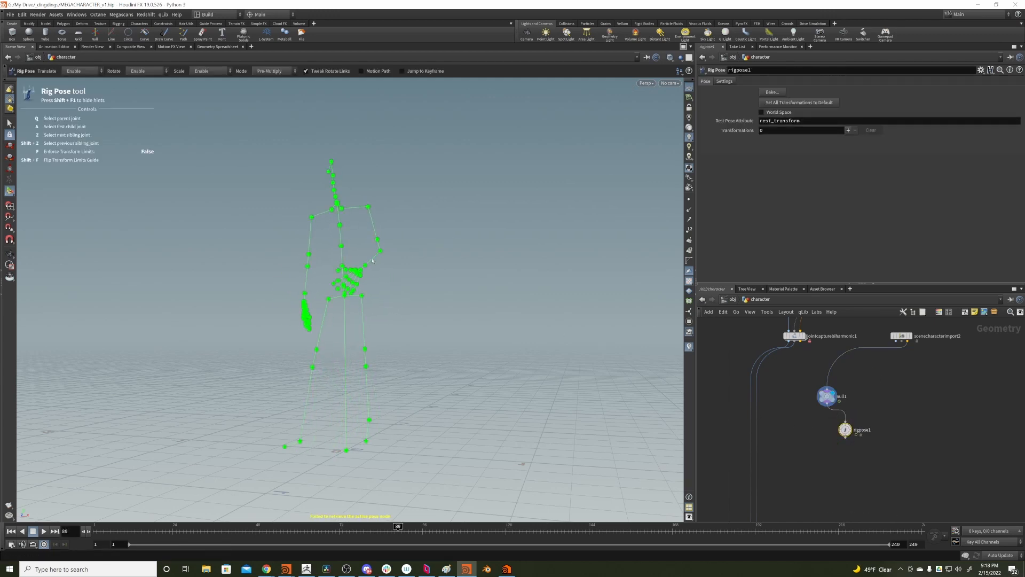
left_click(381, 251)
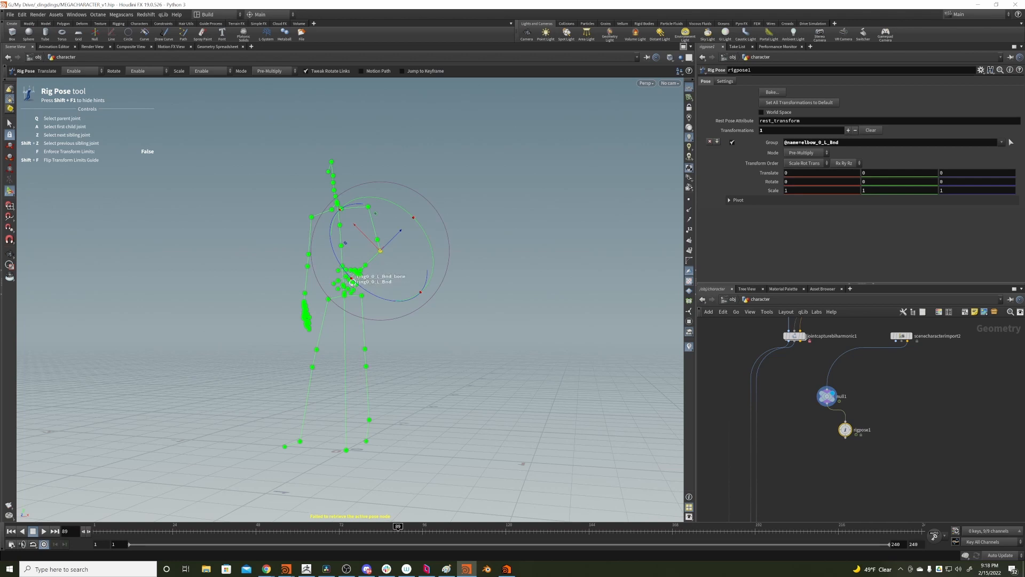
left_click_drag(353, 282, 427, 229)
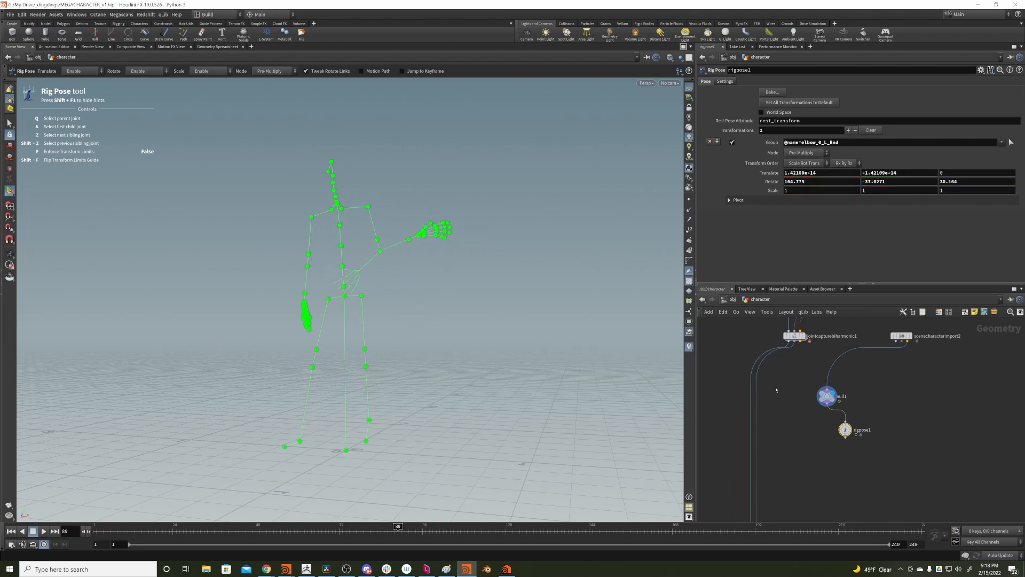
left_click(853, 426)
left_click_drag(165, 529, 352, 260)
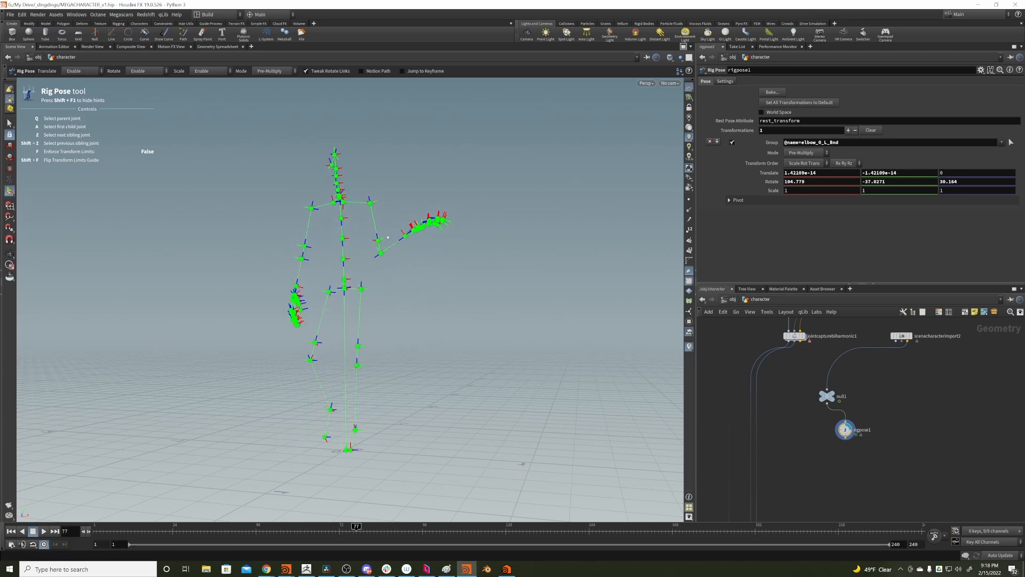
Rotate sho_0_L_Bnd about 72, -5, 7 degrees in the Rig Pose, scrub the animation and return to frame 1
left_click(370, 203)
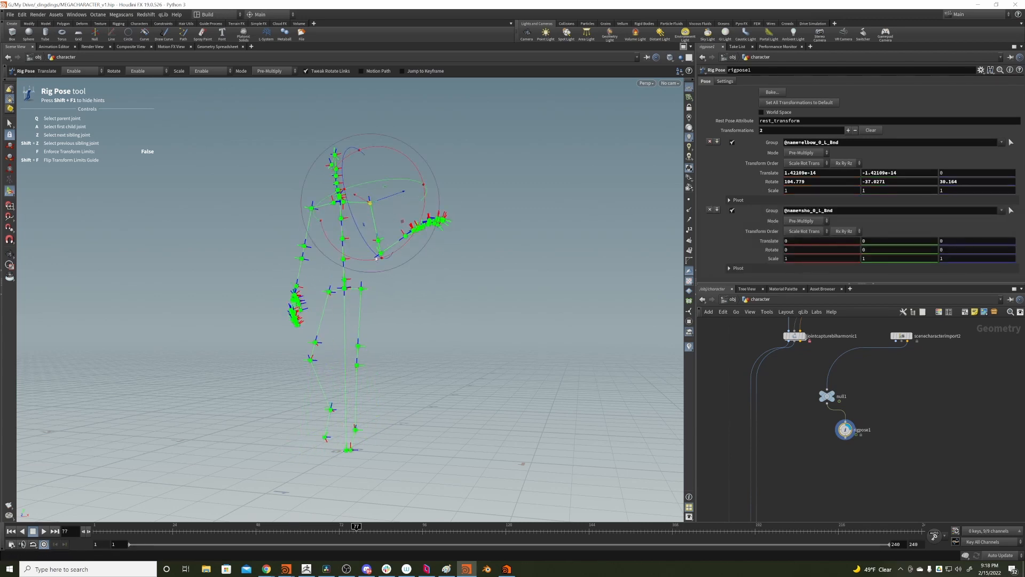
left_click_drag(377, 258, 385, 318)
left_click_drag(172, 529, 96, 246)
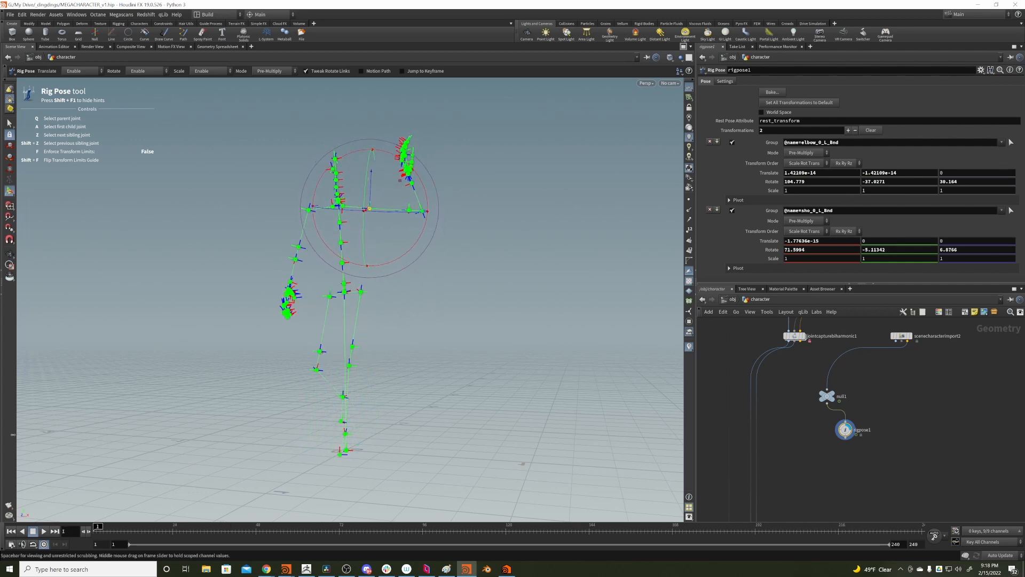
Delete the test null and Rig Pose nodes below the Scene Character Import
middle_click_drag(917, 381, 836, 380)
scroll(833, 389, "down", 2)
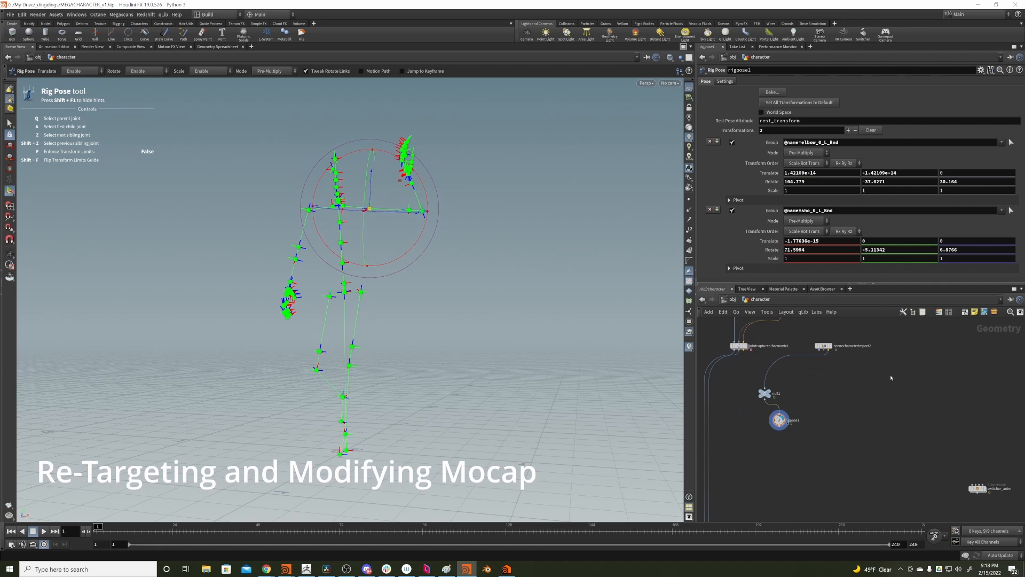
left_click_drag(890, 377, 776, 448)
key("Delete")
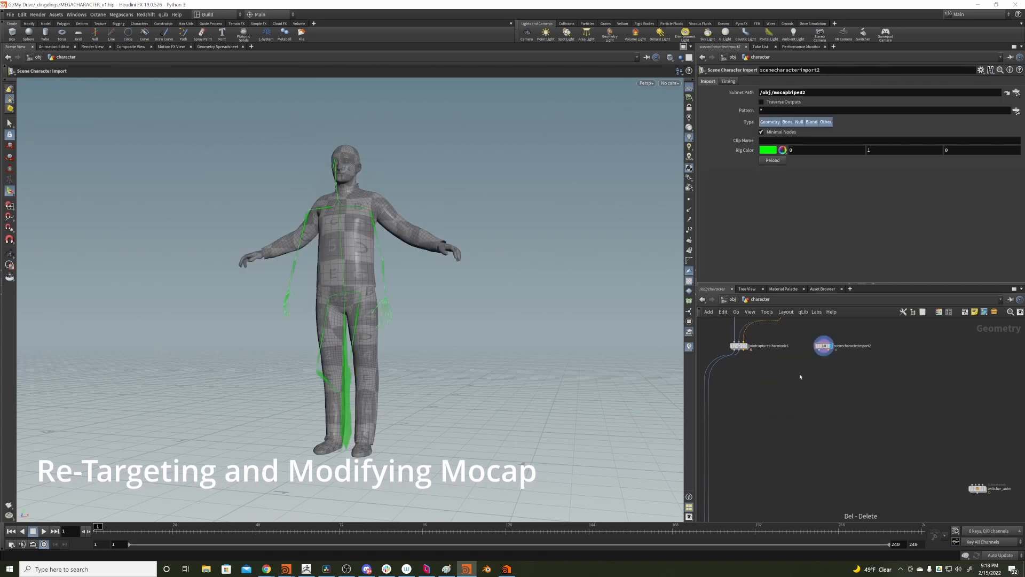
Display the Delta Mush node at the end of the network
middle_click_drag(757, 404, 806, 343)
scroll(810, 368, "down", 2)
middle_click_drag(814, 423, 812, 403)
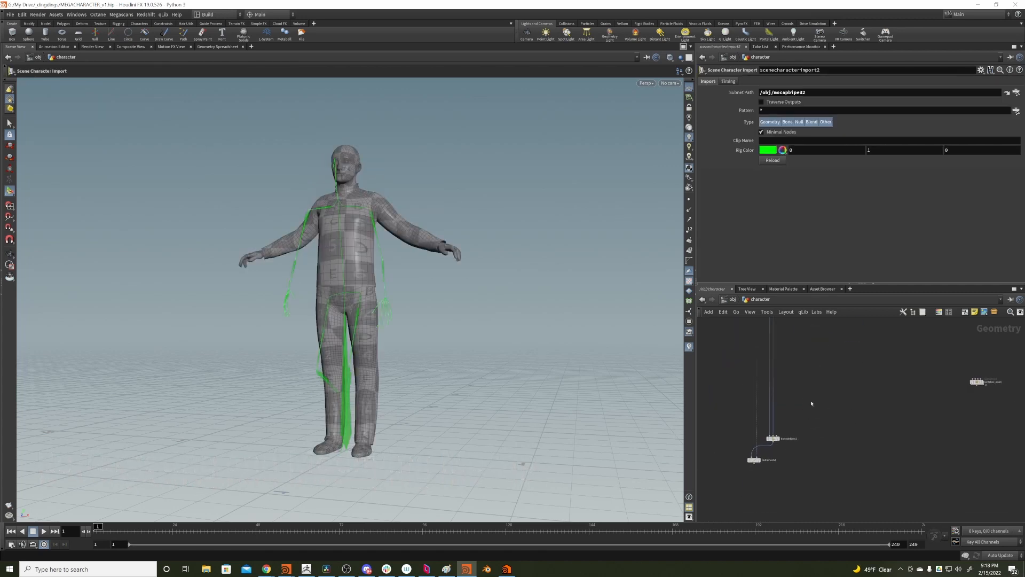
scroll(822, 395, "up", 3)
middle_click_drag(803, 484, 858, 439)
left_click(756, 470)
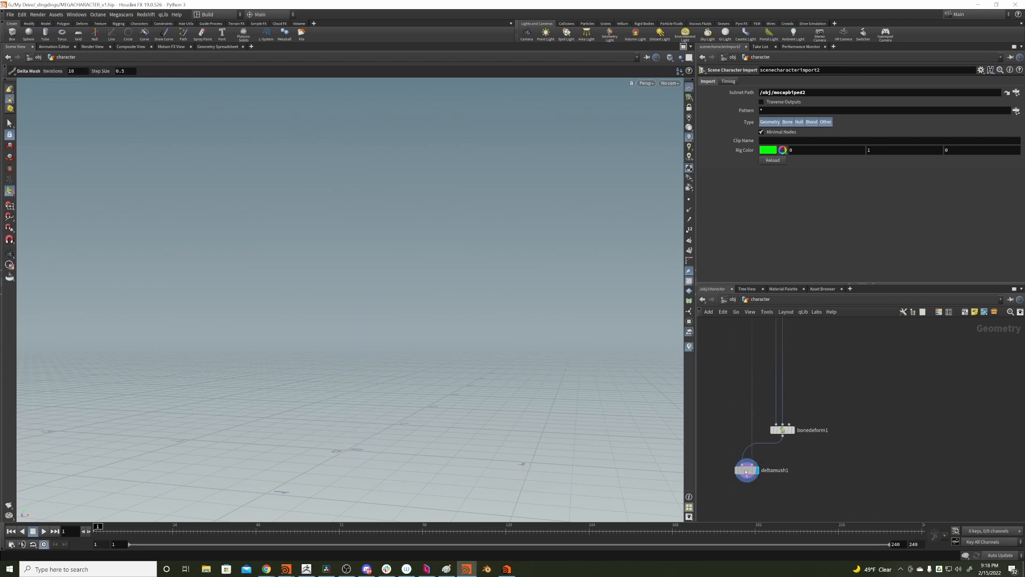
Select and display the Joint Capture Biharmonic node with the captured character
middle_click_drag(860, 382, 792, 520)
scroll(798, 392, "down", 4)
middle_click_drag(799, 391, 784, 431)
scroll(790, 432, "up", 3)
left_click(754, 386)
left_click(747, 385)
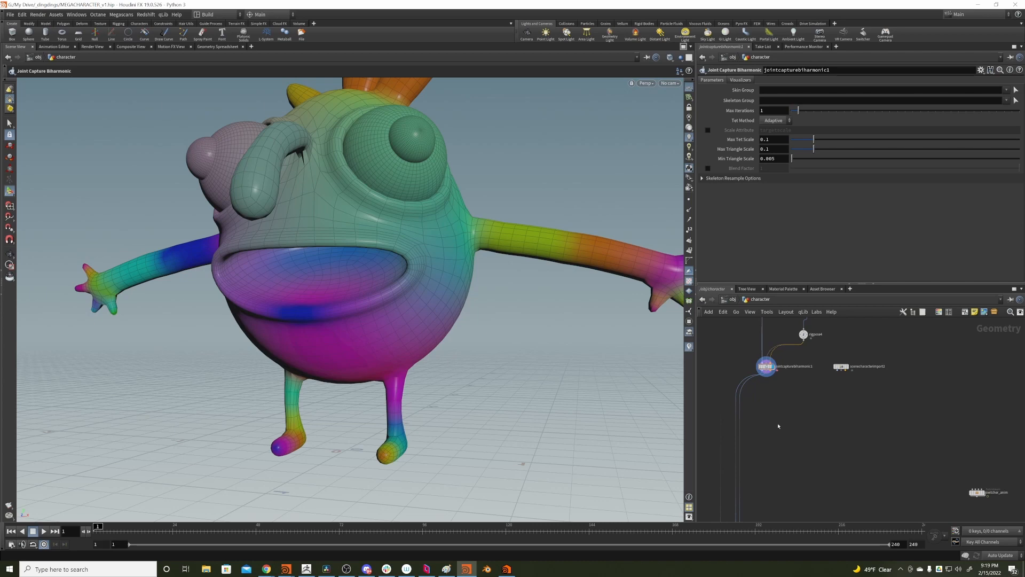
Add a Rig Match Pose node below the capture node and feed it from the Joint Capture Biharmonic
key("Tab")
type("rig m")
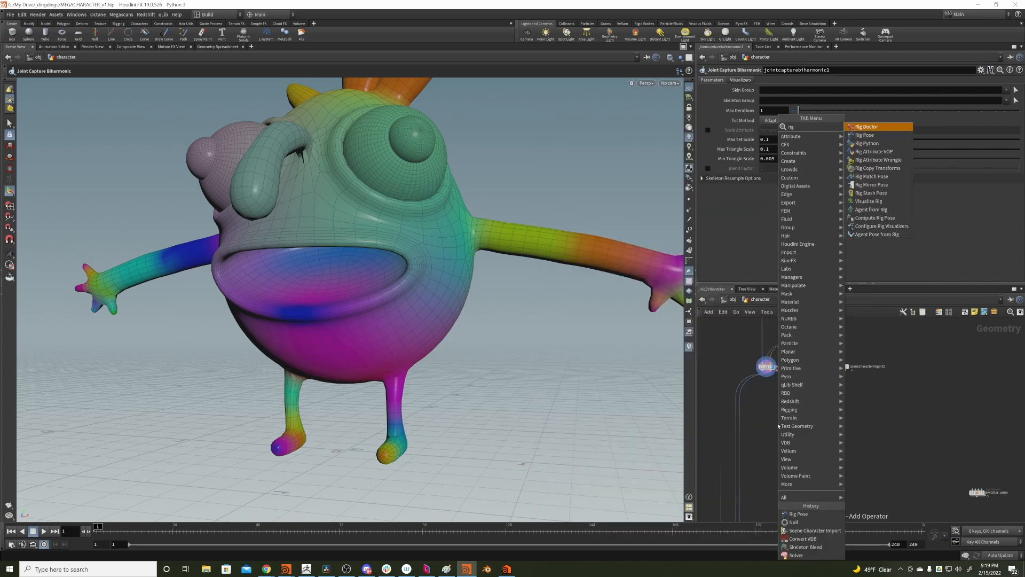
key("Return")
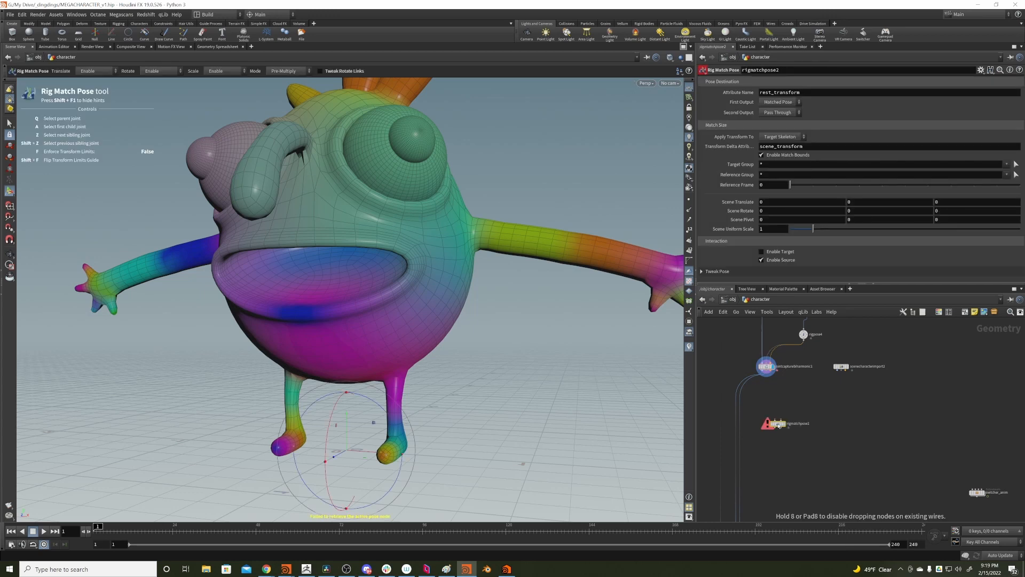
left_click_drag(769, 416, 766, 375)
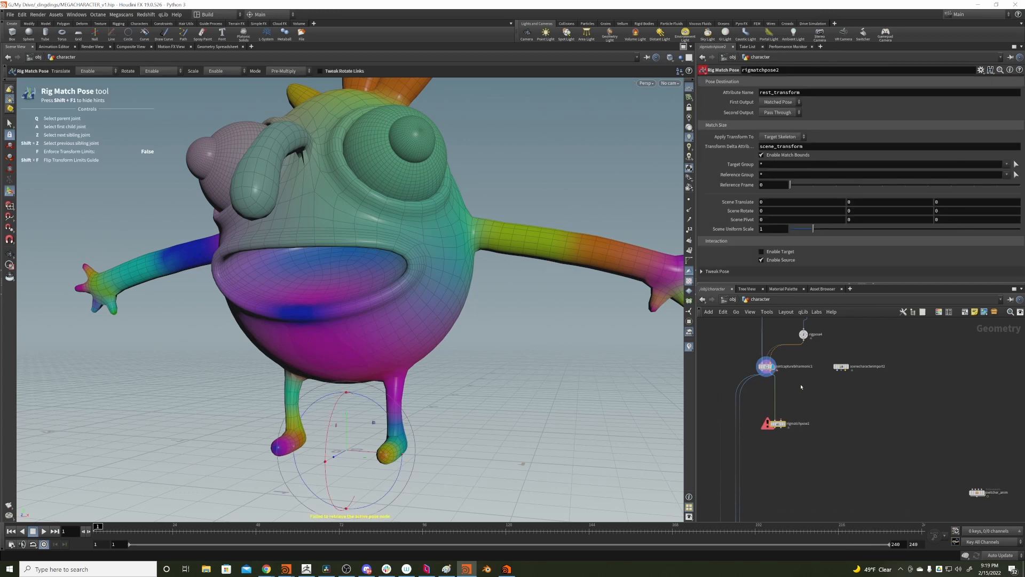
Connect the Scene Character Import node to the second input of the Rig Match Pose node
left_click_drag(781, 420, 839, 377)
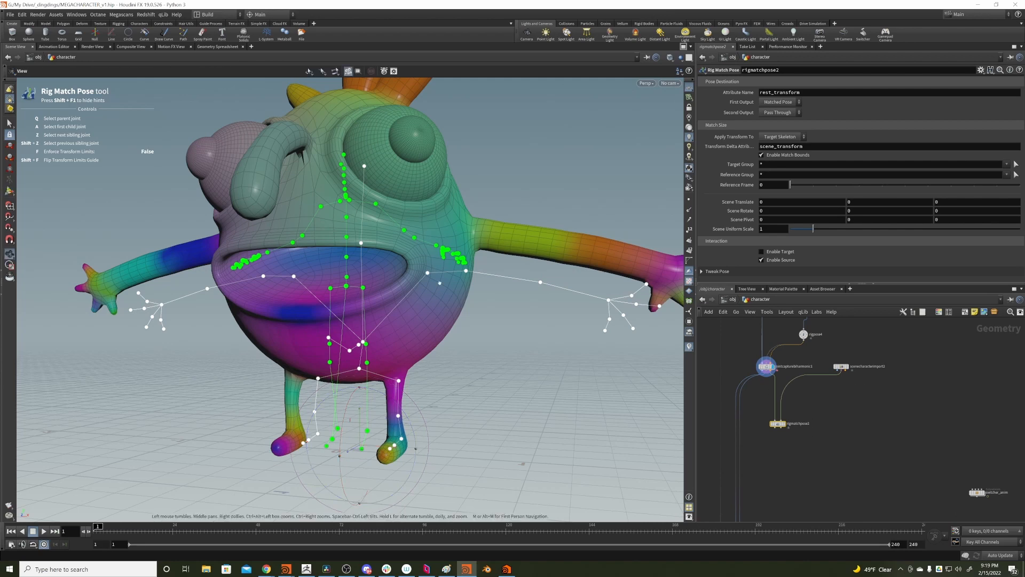
right_click_drag(401, 245, 369, 331, "alt")
left_click_drag(368, 331, 414, 337, "alt")
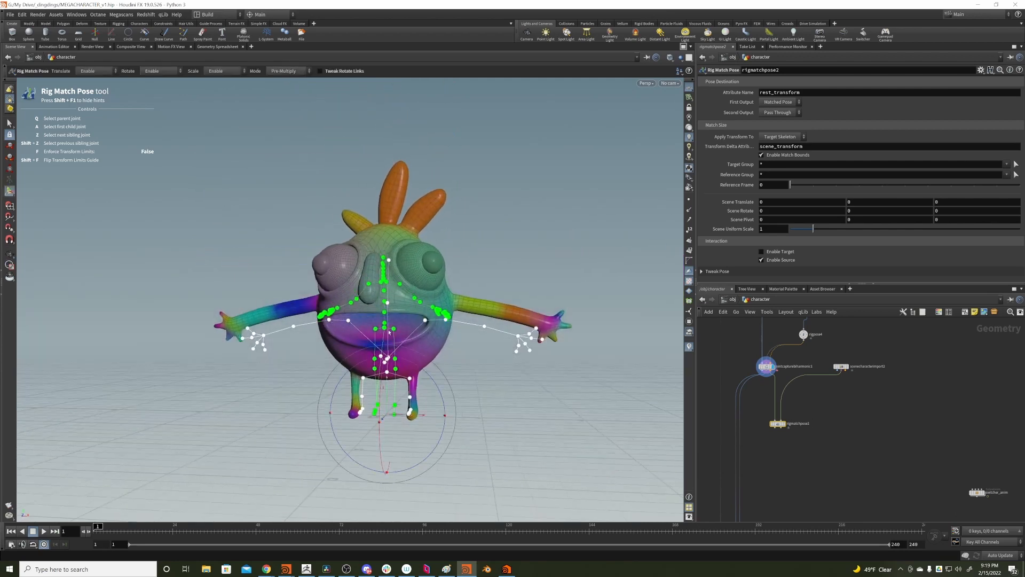
right_click_drag(840, 385, 863, 350)
right_click_drag(802, 384, 778, 389)
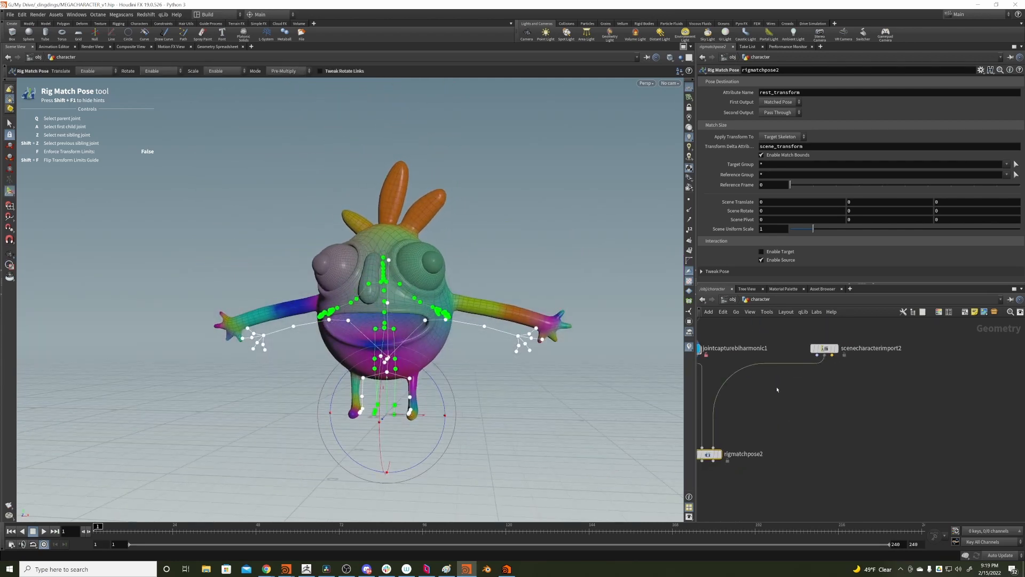
middle_click_drag(778, 389, 824, 388)
left_click_drag(411, 337, 413, 315, "alt")
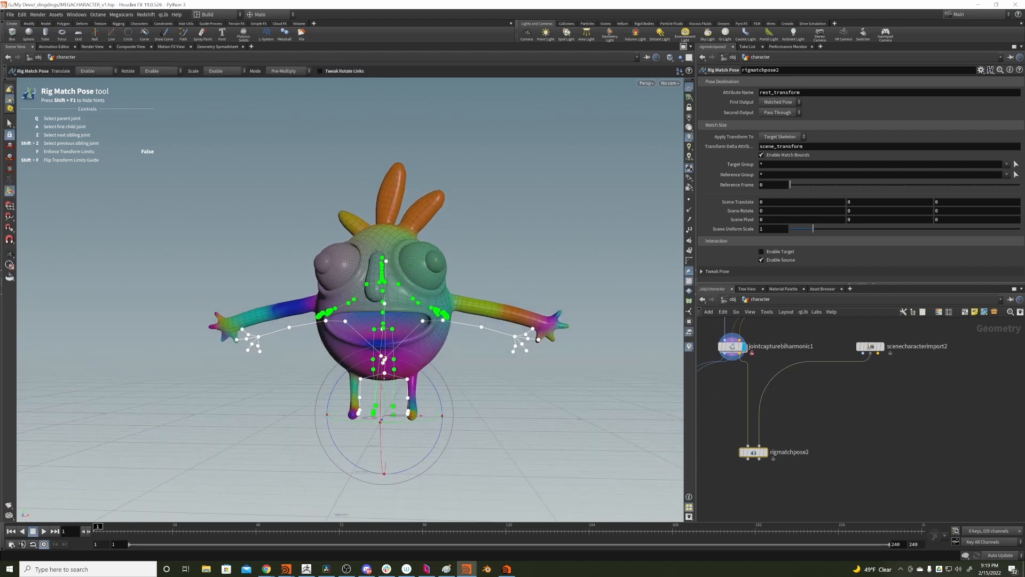
Pose the mocap skeleton's leg and arm joints in Rig Match Pose to line up with the character's skeleton
left_click(384, 327)
left_click_drag(384, 328, 325, 336, "alt")
right_click_drag(325, 336, 402, 323, "alt")
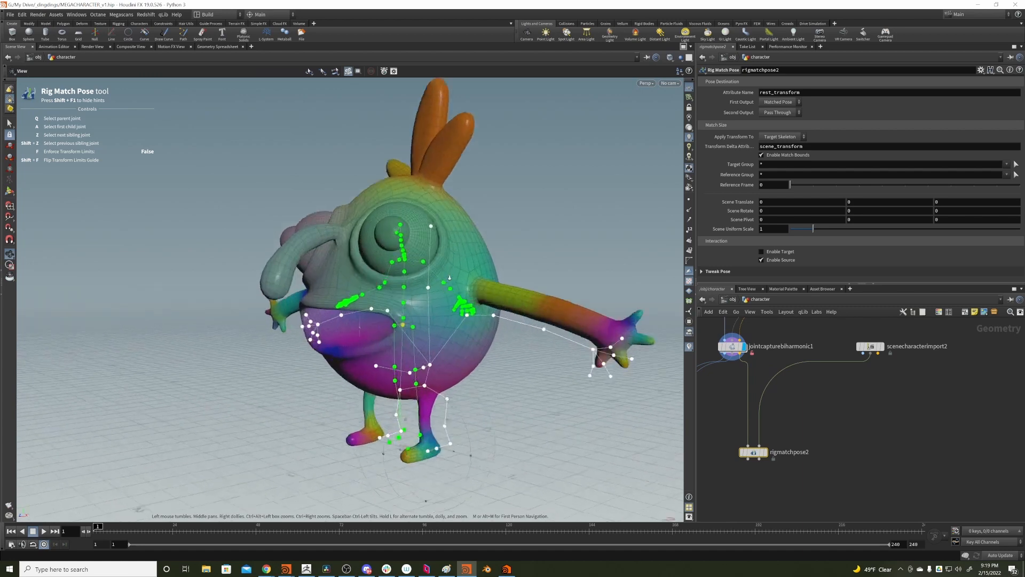
middle_click_drag(402, 323, 439, 282, "alt")
left_click_drag(439, 252, 593, 321)
left_click(472, 297)
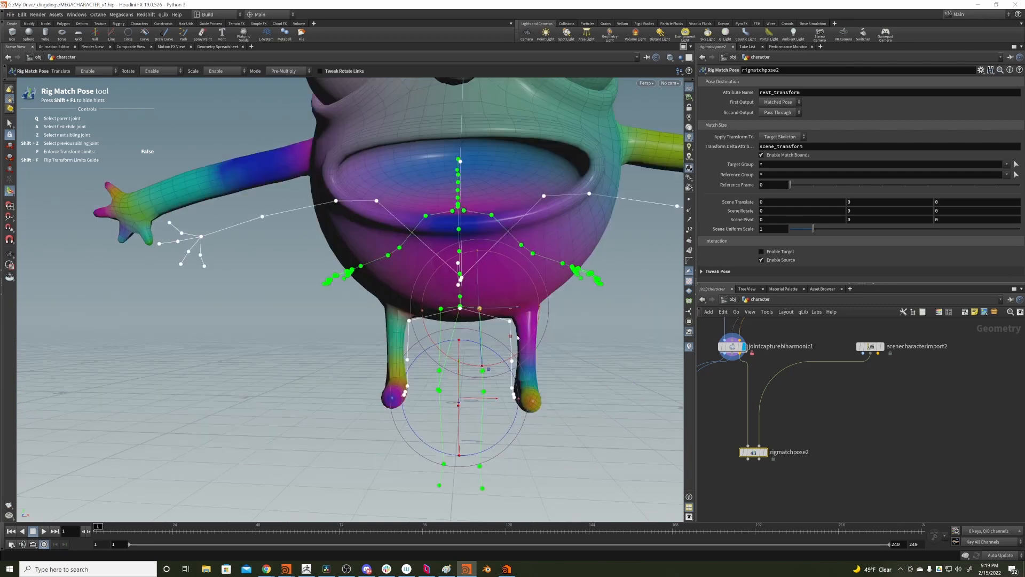
left_click_drag(510, 309, 395, 307)
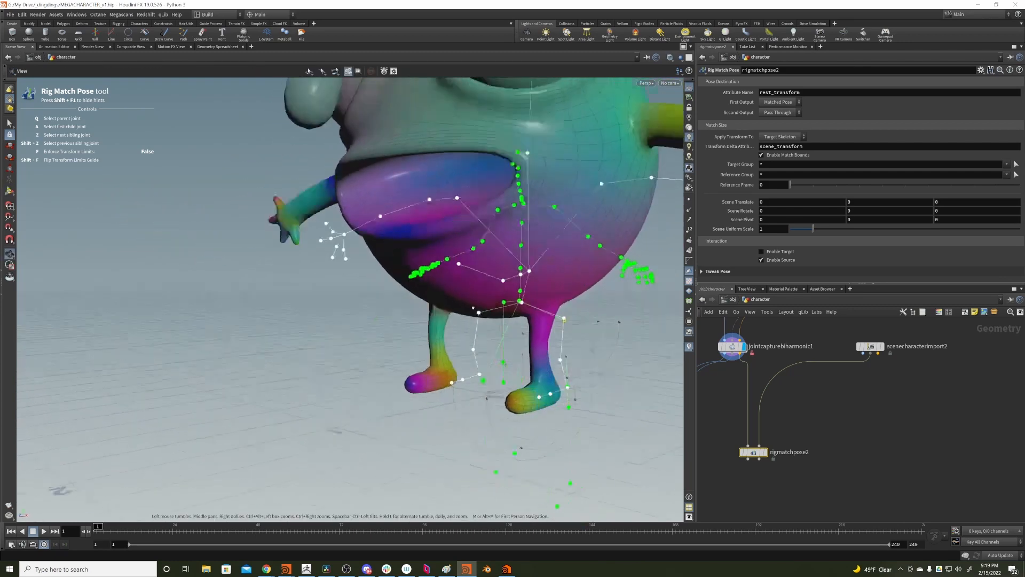
left_click_drag(374, 241, 394, 222, "alt")
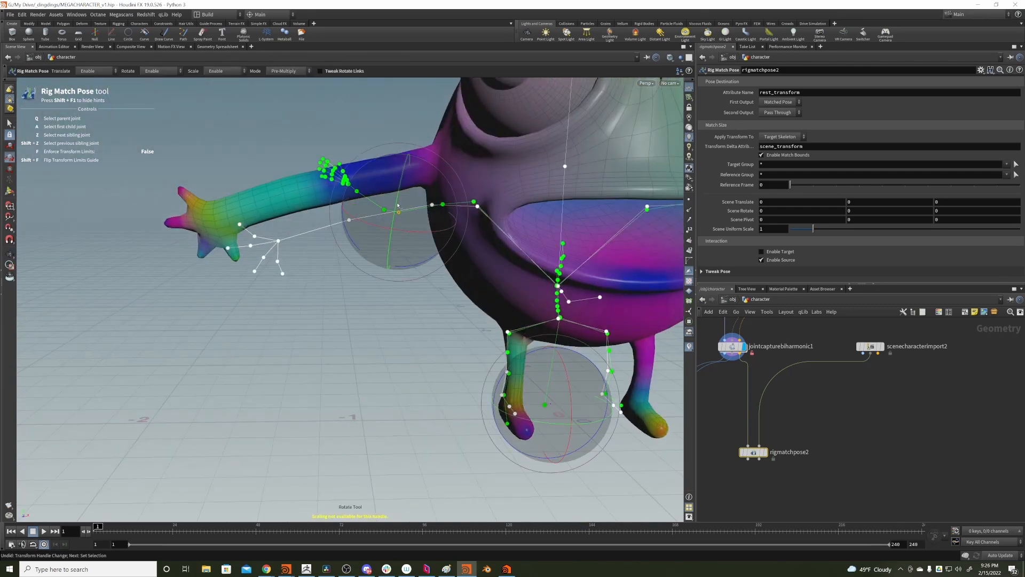
key("ctrl+z")
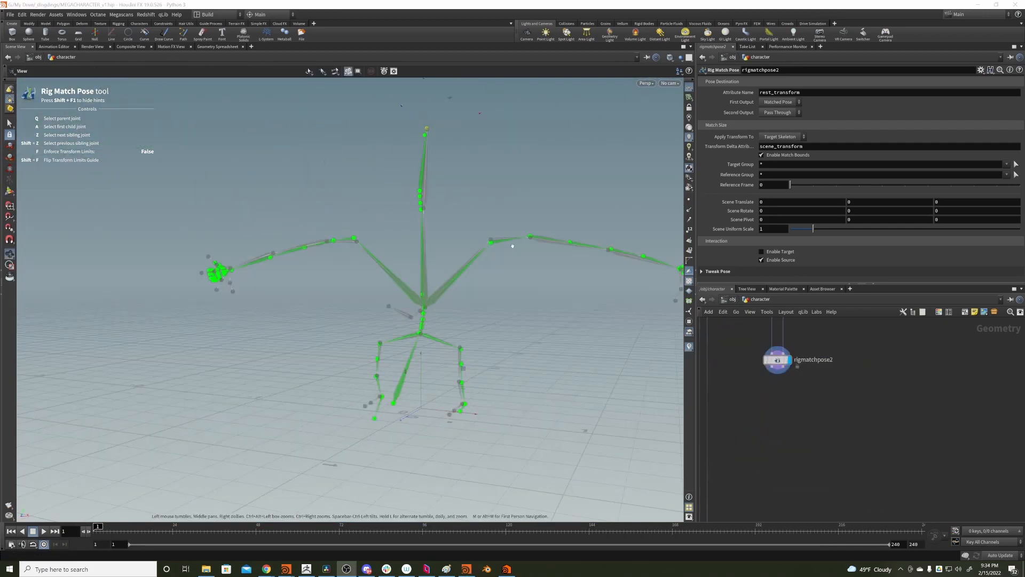
Add a Map Points node directly below the Rig Match Pose node, fed by its outputs, and display it
left_click_drag(513, 246, 515, 299, "alt")
key("Tab")
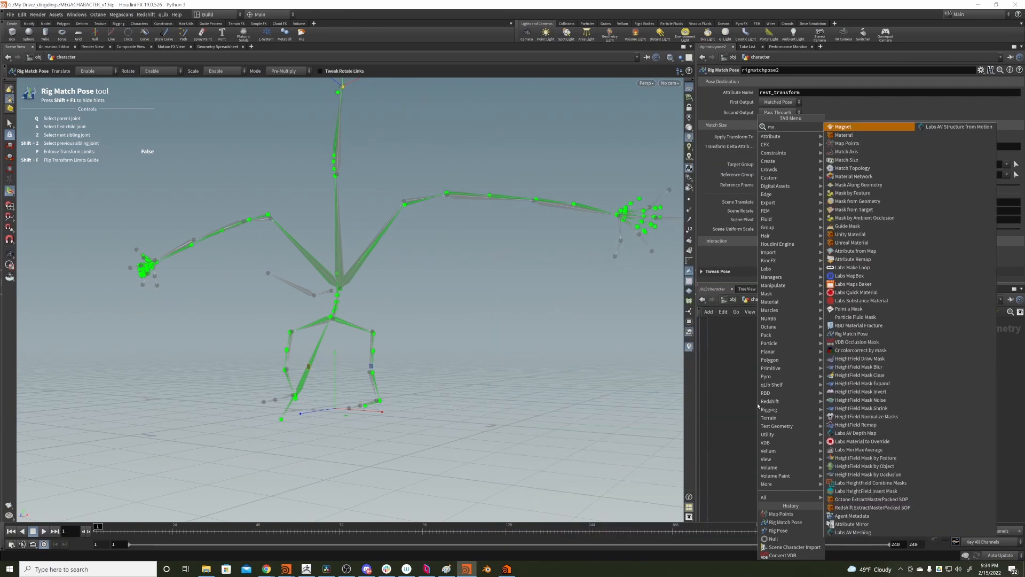
key("Escape")
left_click(758, 405)
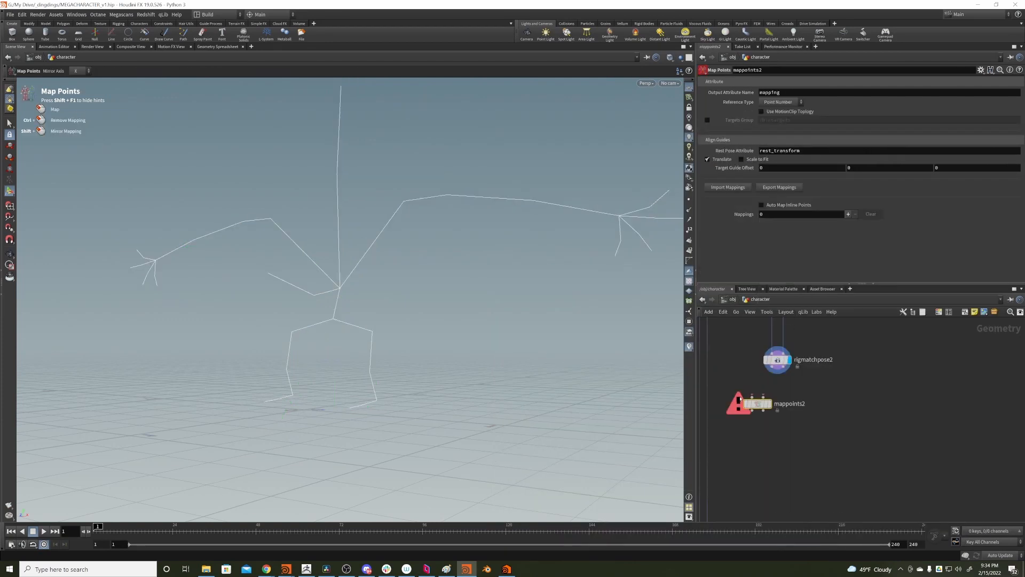
left_click_drag(752, 397, 778, 401)
left_click(769, 403)
Map the character's leg_L, hip and leg_R joints to the mocap skeleton's hip_0_L_Bnd, pelvis_Bnd and hip_0_R_Bnd
left_click_drag(459, 369, 331, 379, "alt")
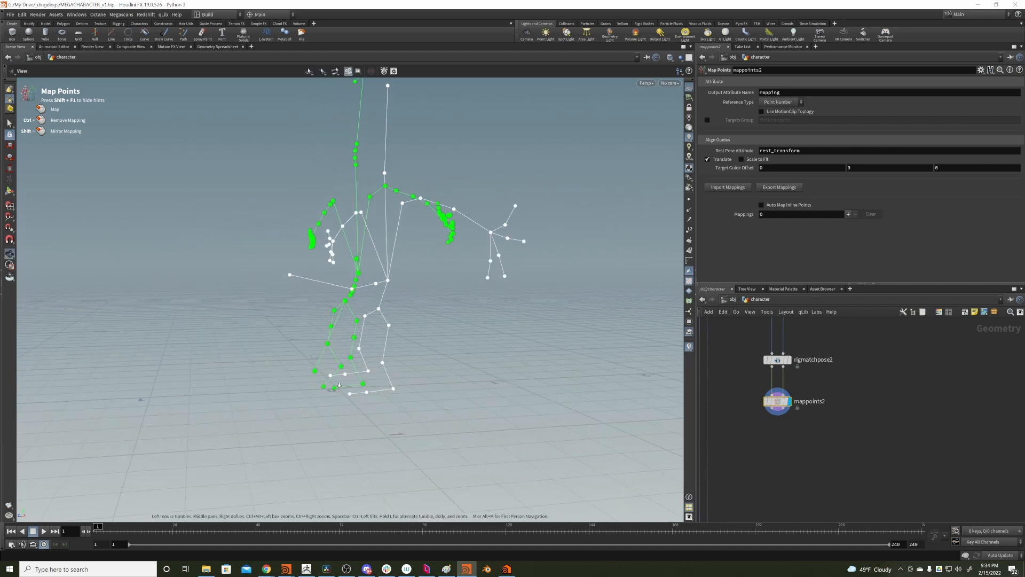
right_click_drag(331, 380, 384, 347, "alt")
left_click_drag(385, 347, 424, 331, "alt")
key("Return")
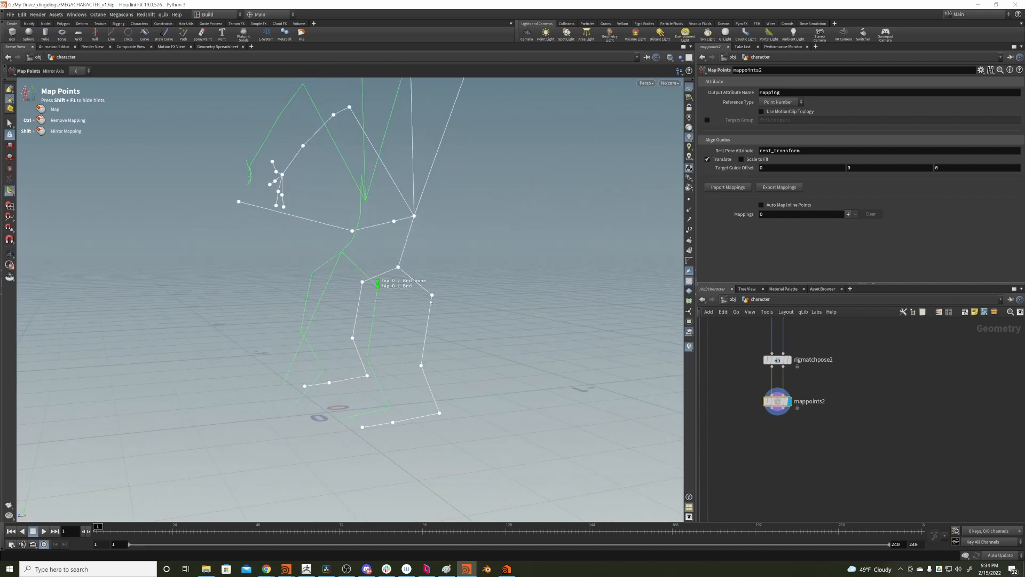
left_click(432, 296)
left_click(378, 287)
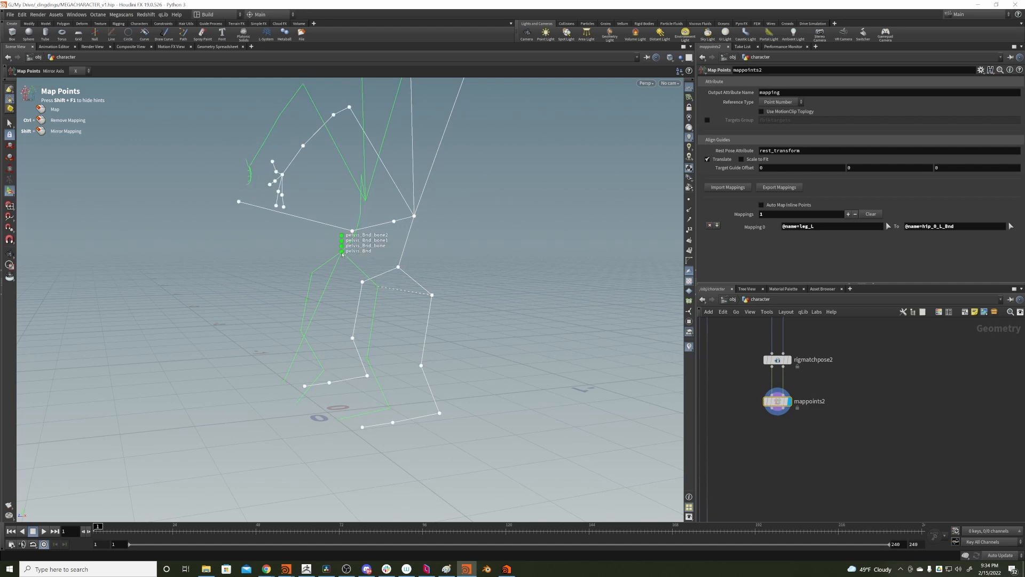
left_click(399, 267)
left_click_drag(342, 269, 378, 271, "alt")
left_click(371, 270)
left_click(412, 278)
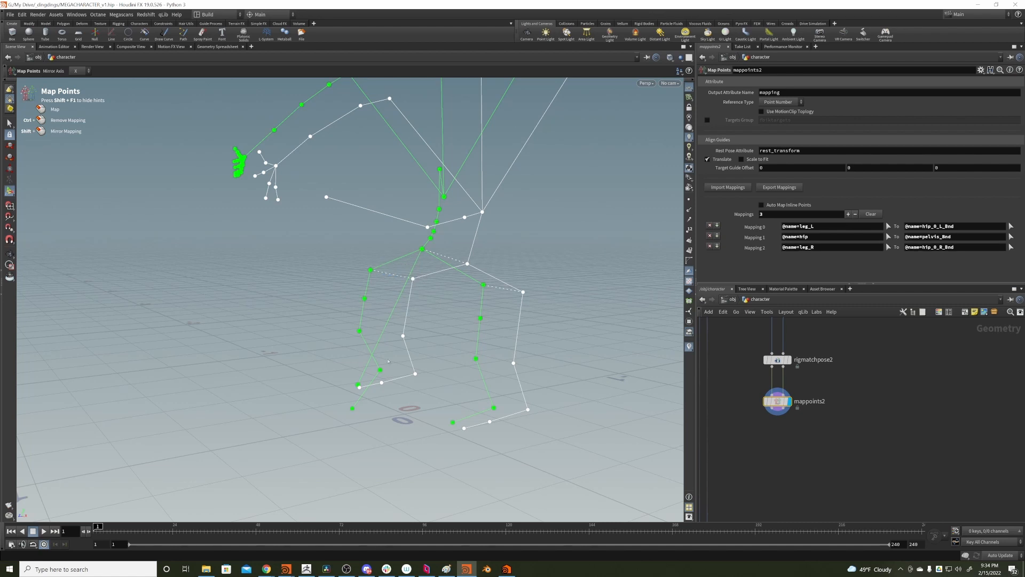
Map the character's knee_R, foot_R and toes_R joints to the mocap skeleton's knee_0_R_Bnd, ank_0_R_Bnd and ball_0_R_Bnd
left_click(359, 331)
left_click(403, 335)
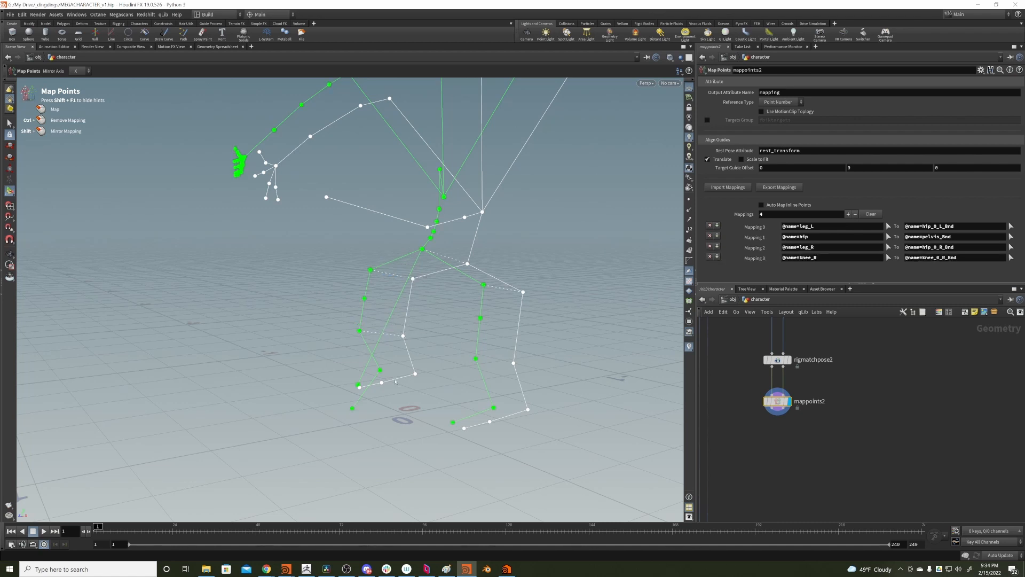
mouse_move(380, 371)
left_mouse_down("alt")
mouse_move(449, 374)
mouse_move(381, 374)
left_mouse_up("alt")
left_click(385, 366)
left_click(421, 372)
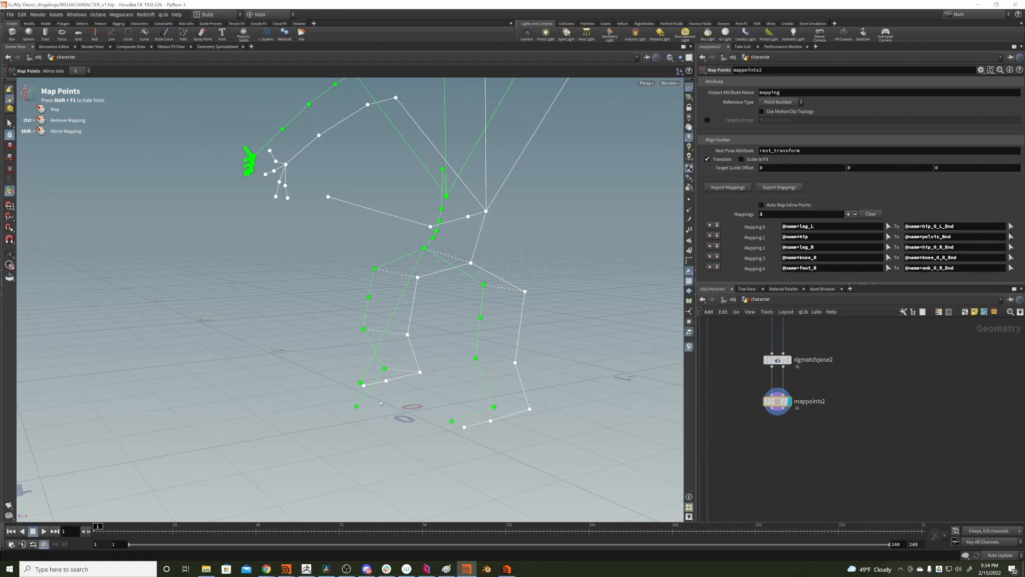
left_click(356, 406)
left_click(364, 384)
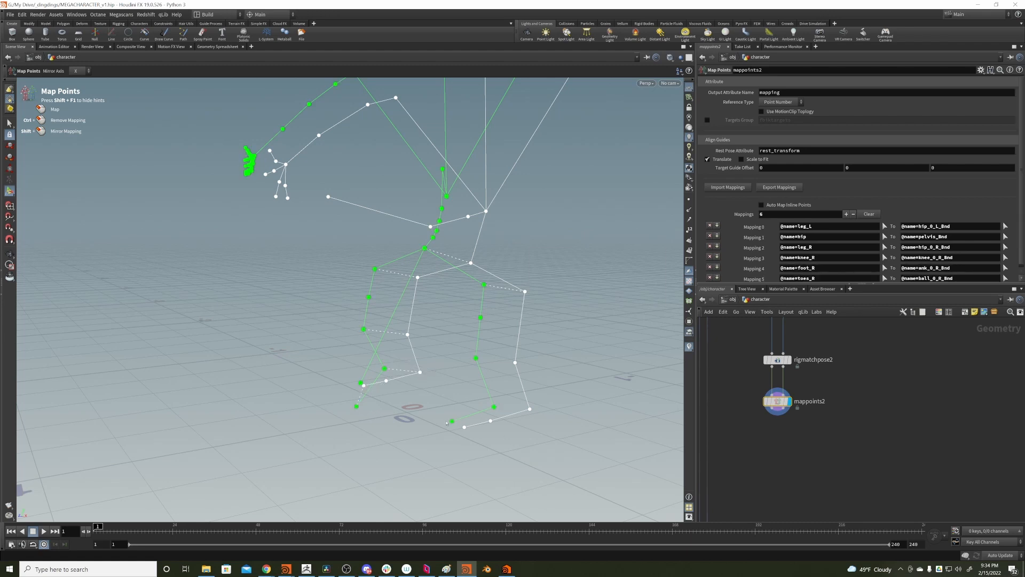
Map the character's left toes and left foot joints to the matching joints of the mocap skeleton's left foot
left_click(464, 427)
left_click(494, 407)
left_click(530, 409)
Map the character's chest, head base and head_tip joints to the mocap skeleton's spine and neck joints, using surfneckTip_0_Bnd for the head tip
middle_click_drag(459, 294, 421, 358, "alt")
left_click_drag(475, 357, 431, 282, "alt")
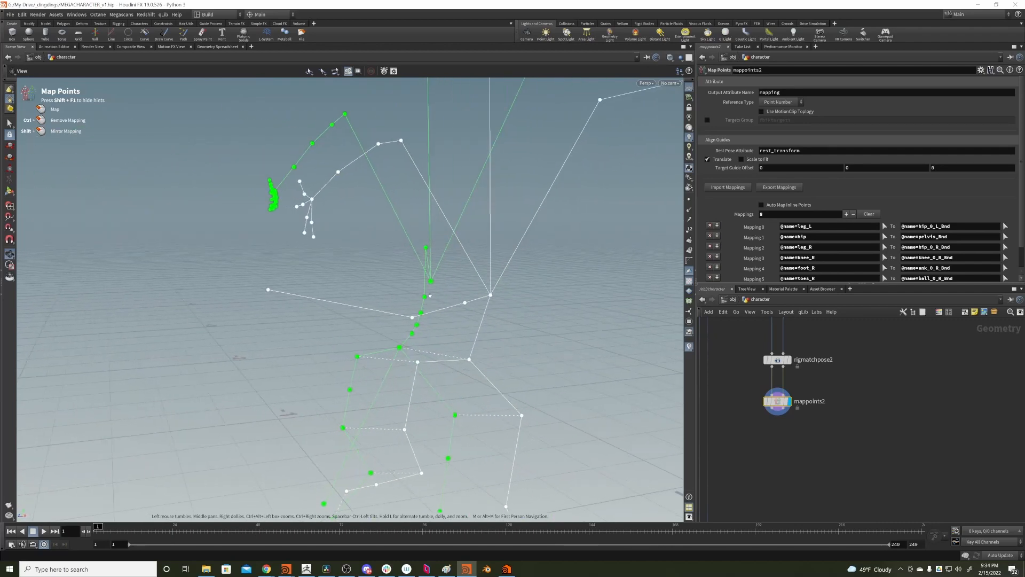
left_click(490, 294)
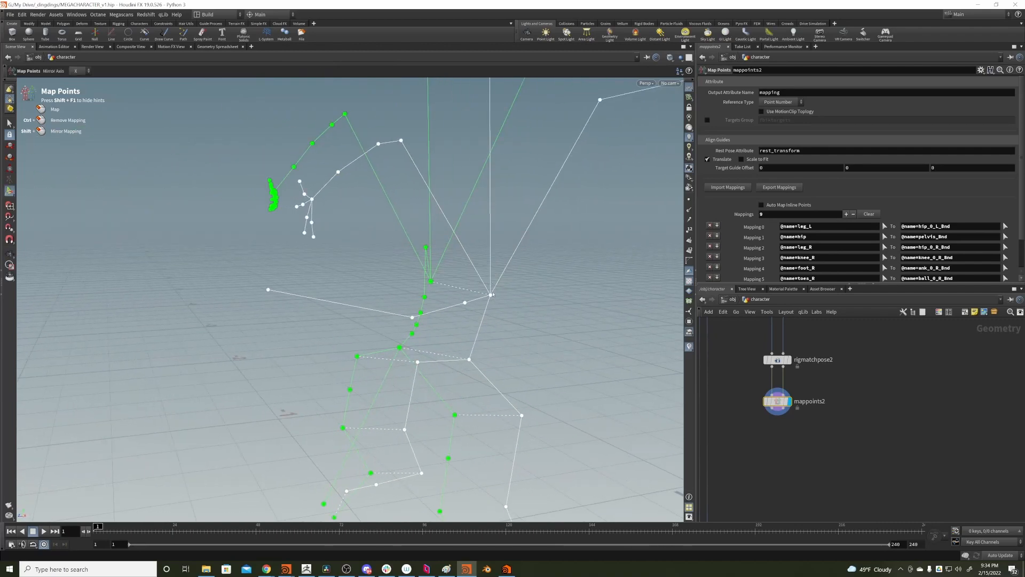
left_click_drag(490, 295, 522, 309, "alt")
middle_click_drag(522, 309, 614, 321, "alt")
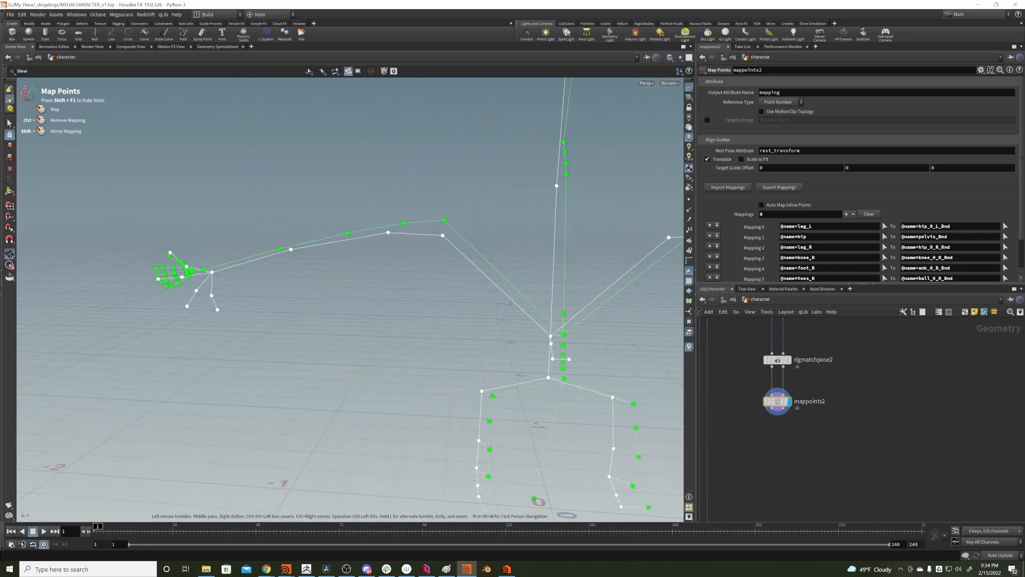
left_click_drag(614, 320, 608, 321, "alt")
middle_click_drag(609, 320, 524, 351, "alt")
left_click_drag(523, 351, 457, 263, "alt")
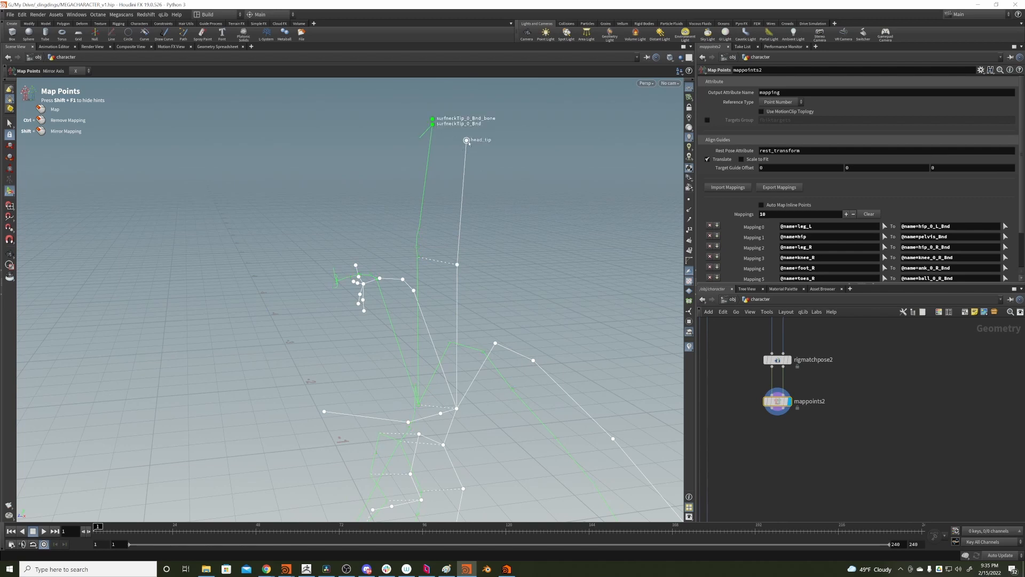
left_click(467, 141)
left_click(432, 124)
Map the character's right and left inner shoulder joints to the corresponding shoulder joints of the mocap skeleton
middle_click_drag(390, 346, 434, 276, "alt")
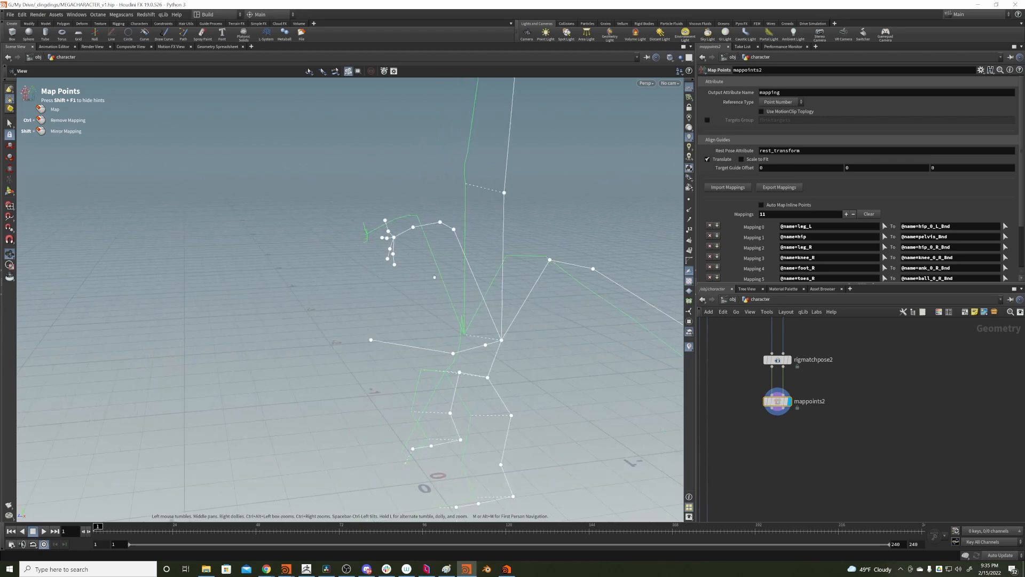
left_click_drag(434, 276, 513, 235, "alt")
left_click(431, 230)
left_click(520, 240)
left_click(508, 229)
Map the character's left elbow to elbow_0_L_Bnd and its left hand joint to the mocap skeleton's left wrist
middle_click_drag(588, 240, 406, 243, "alt")
left_click(465, 262)
left_click(453, 249)
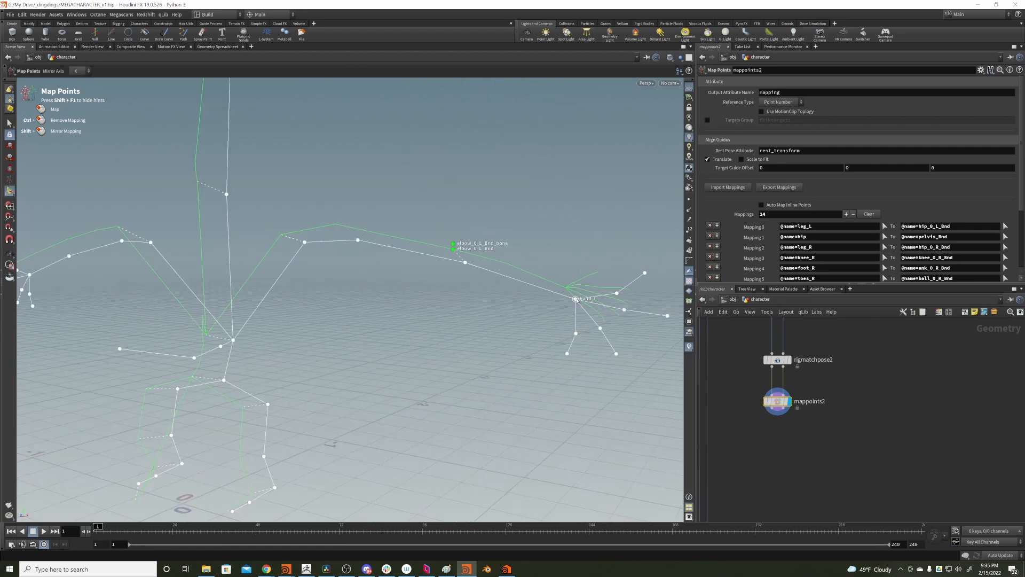
left_click(575, 299)
left_click(566, 288)
Map the character's right elbow to the mocap skeleton's right elbow and its right hand joint to wrist_0_R_Bnd
middle_click_drag(224, 272, 599, 267, "alt")
left_click(400, 257)
left_click(388, 248)
left_click(335, 279)
left_click(321, 271)
right_click_drag(374, 299, 416, 320, "alt")
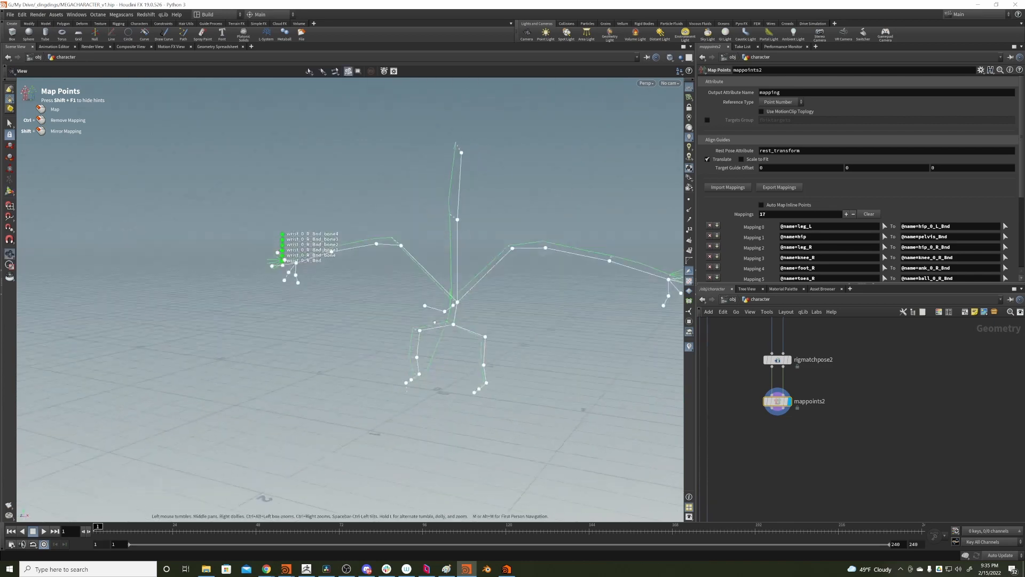
left_click(883, 224)
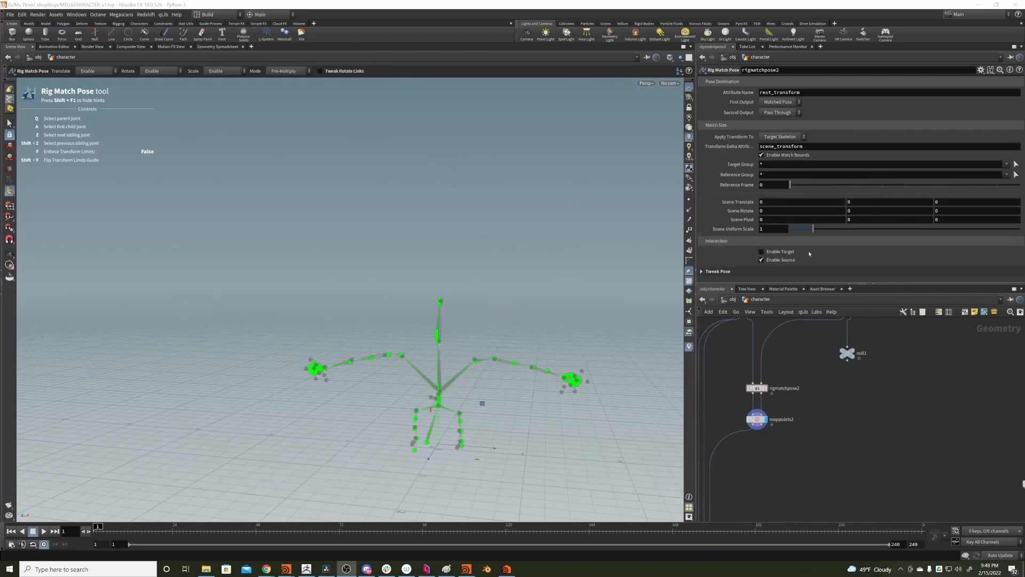
left_click(806, 188)
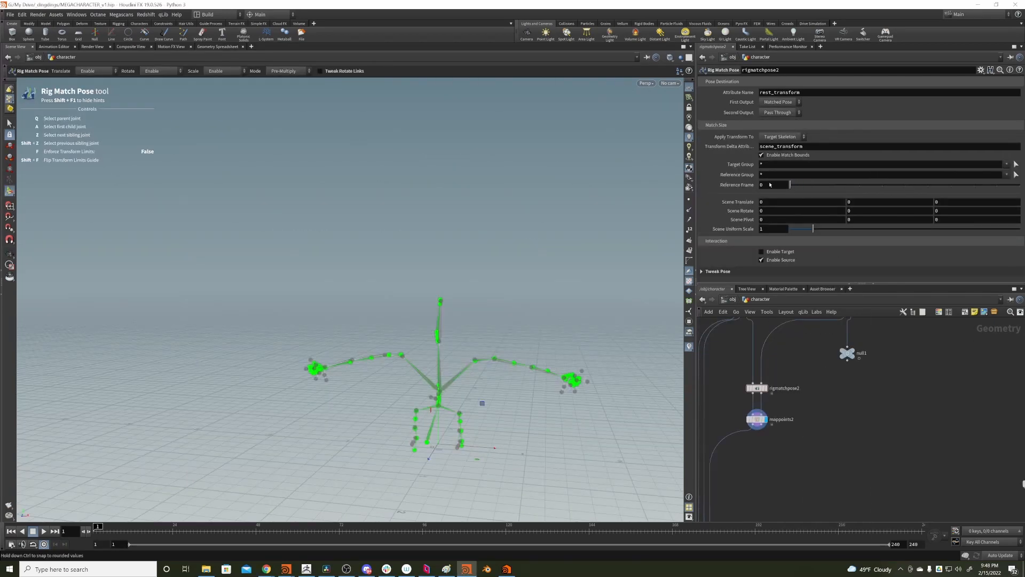
left_click_drag(846, 193, 774, 187)
Add a Skeleton Blend node fed by the Scene Character Import and wire its output to the Rig Match Pose's second input
middle_click_drag(789, 378, 795, 400)
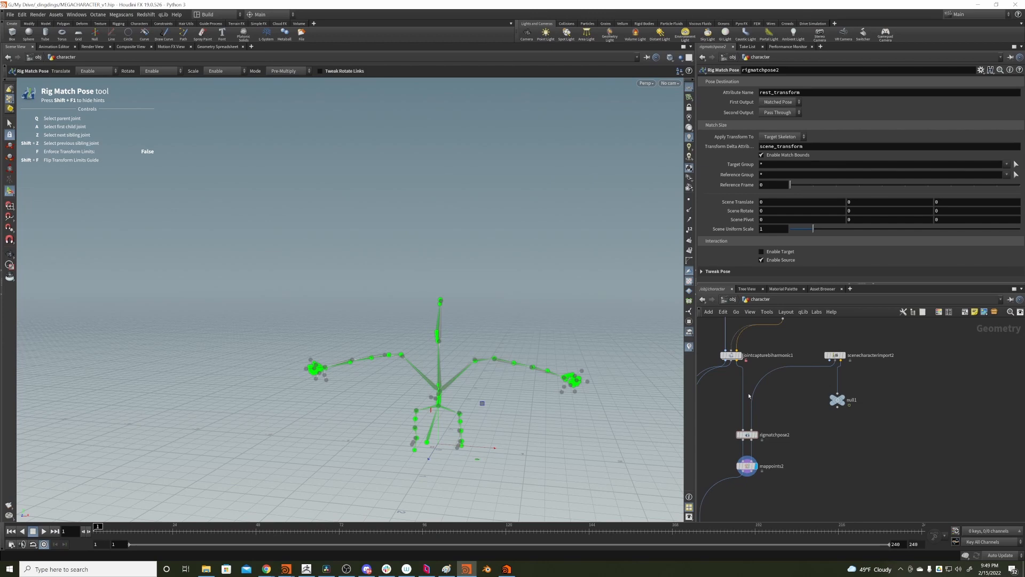
key("Tab")
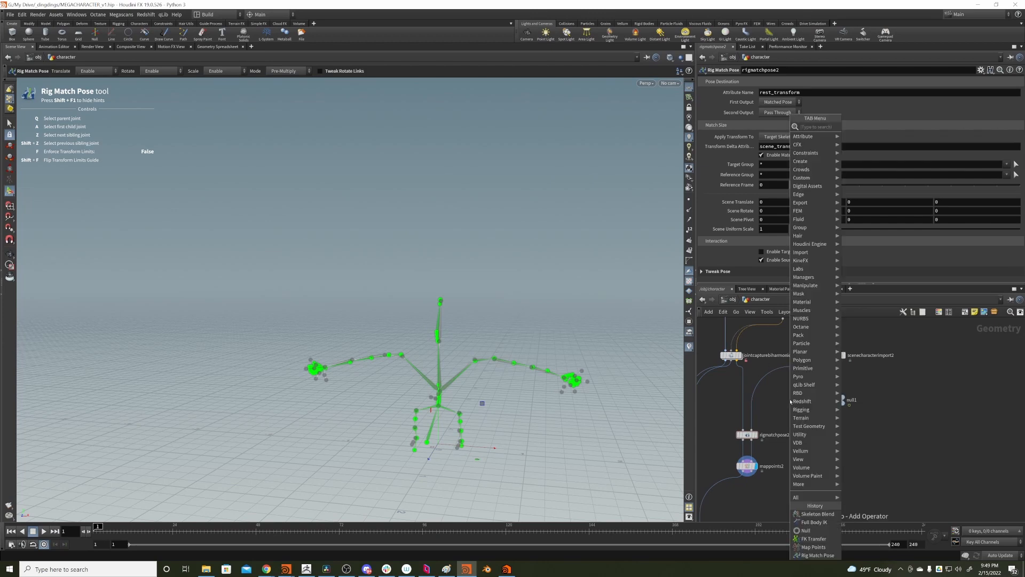
type("skeleton")
key("Down")
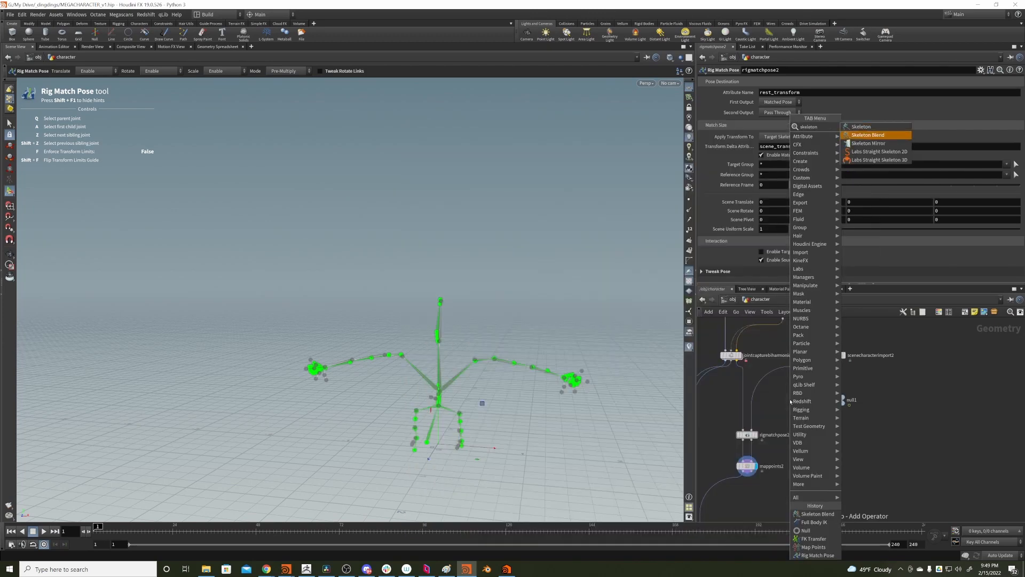
key("Return")
left_click(790, 400)
left_click_drag(790, 400, 841, 360)
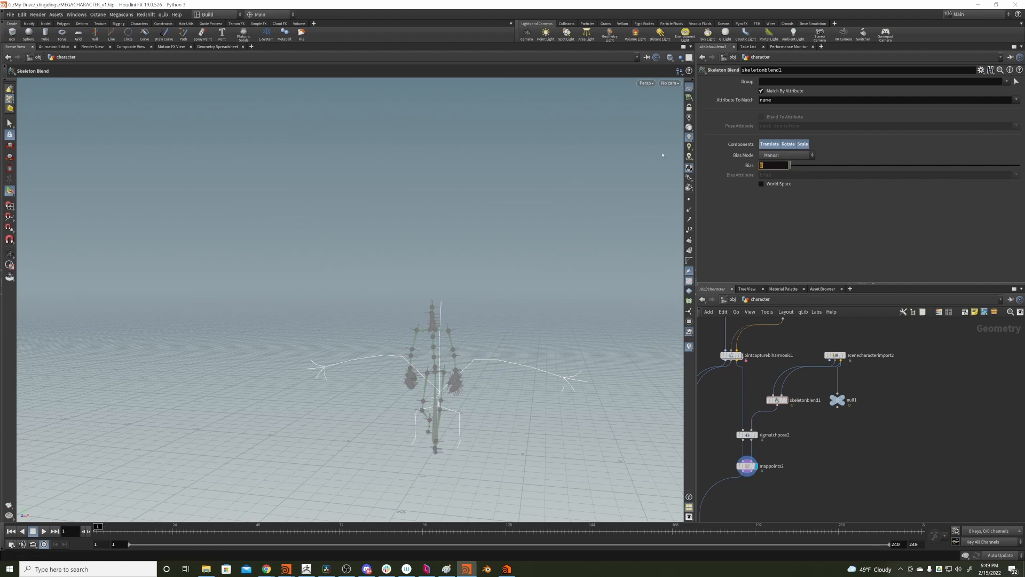
Set the Skeleton Blend's bias to $F>=1 and display the Rig Match Pose node
type("$F")
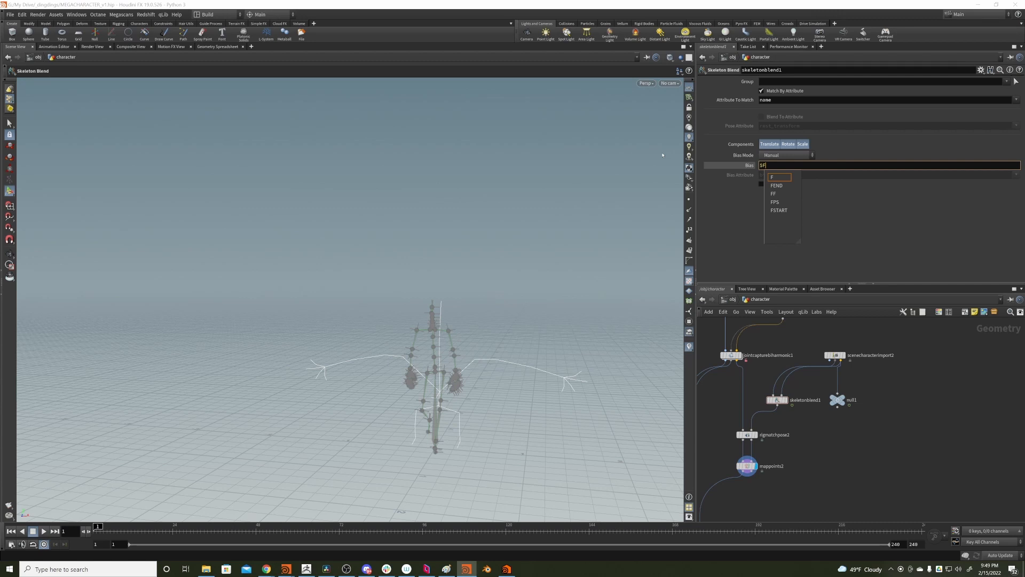
type(">")
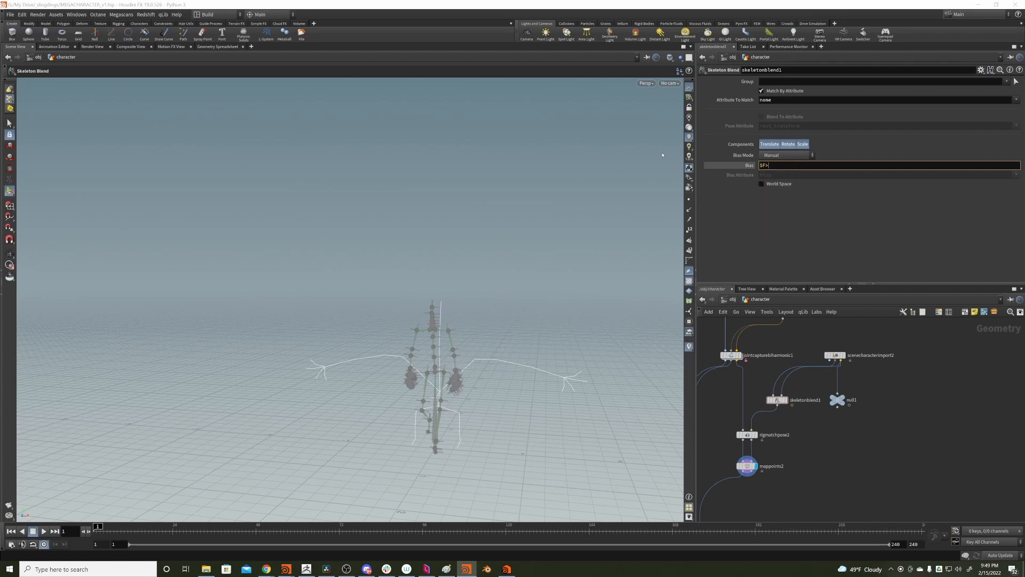
type("=1")
key("Return")
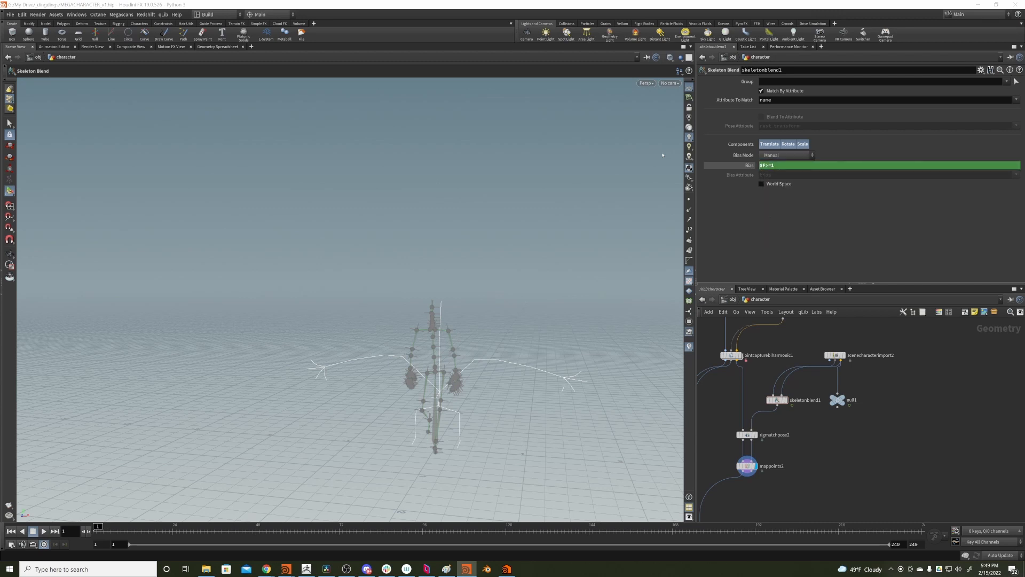
middle_click_drag(838, 421, 838, 336)
left_click(747, 350)
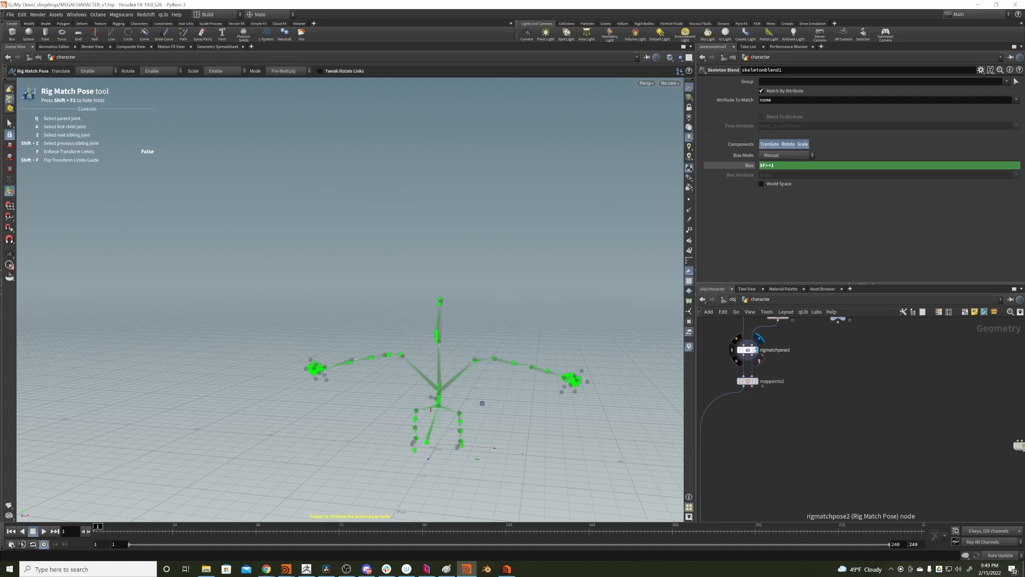
Add a Full Body IK node below the Map Points node
middle_click_drag(773, 378, 792, 398)
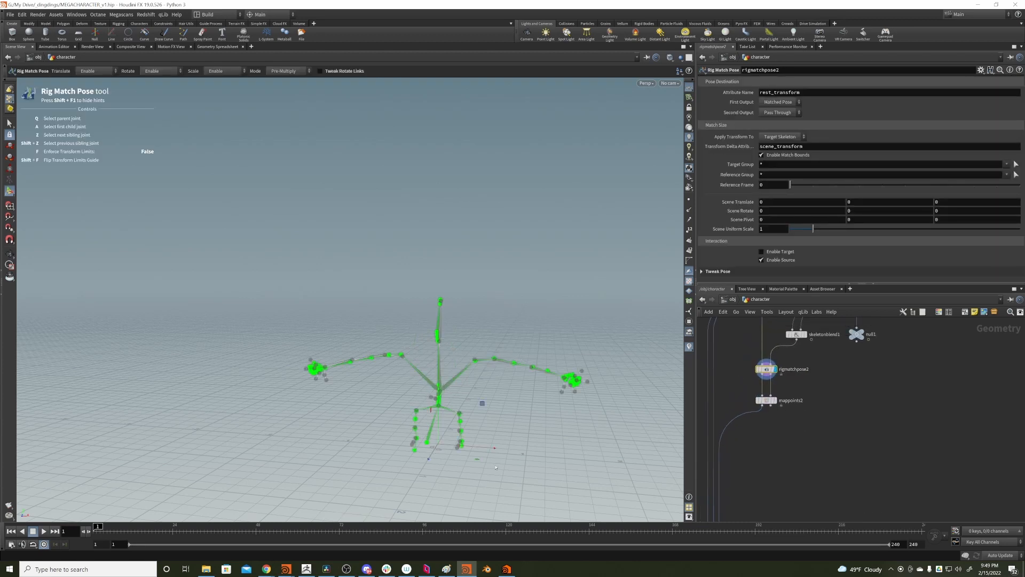
middle_click_drag(811, 378, 783, 389)
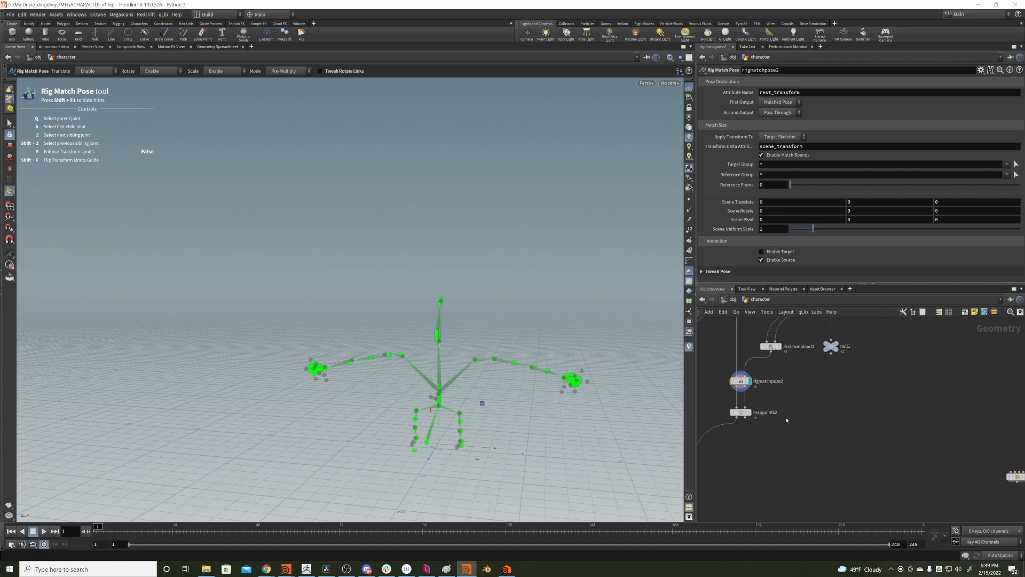
middle_click_drag(762, 435, 793, 413)
key("Tab")
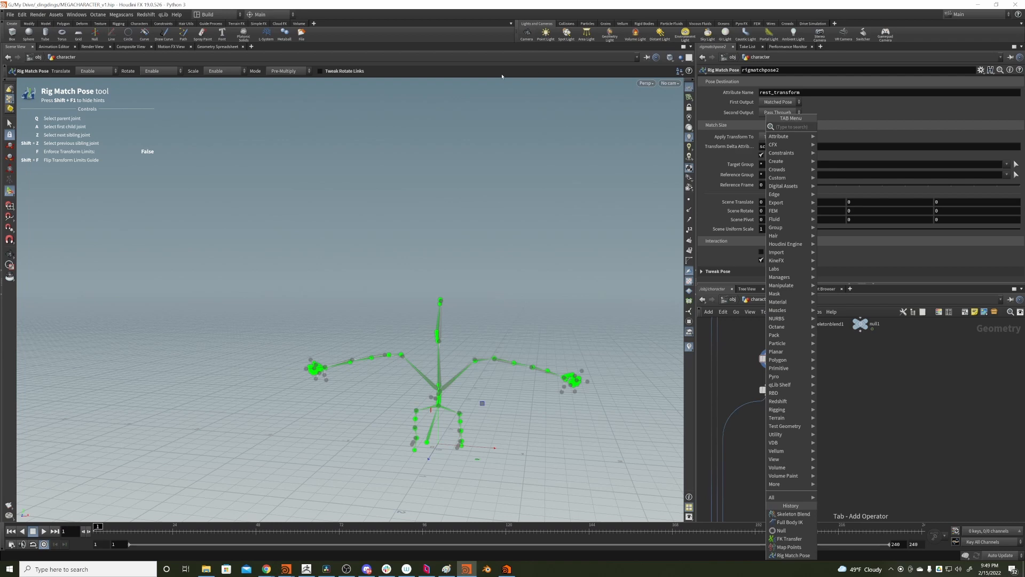
type("fbik")
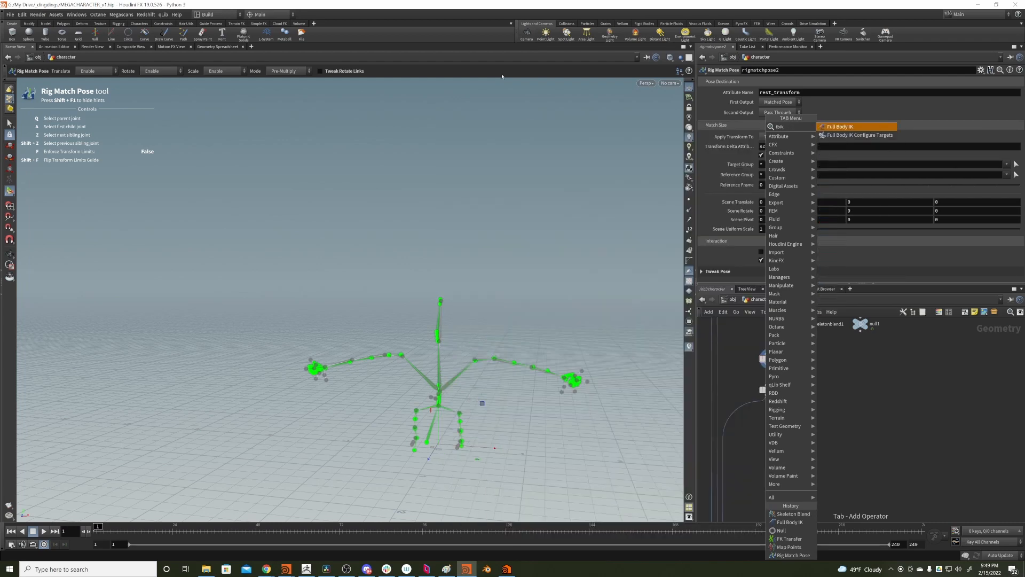
key("Return")
left_click(778, 426)
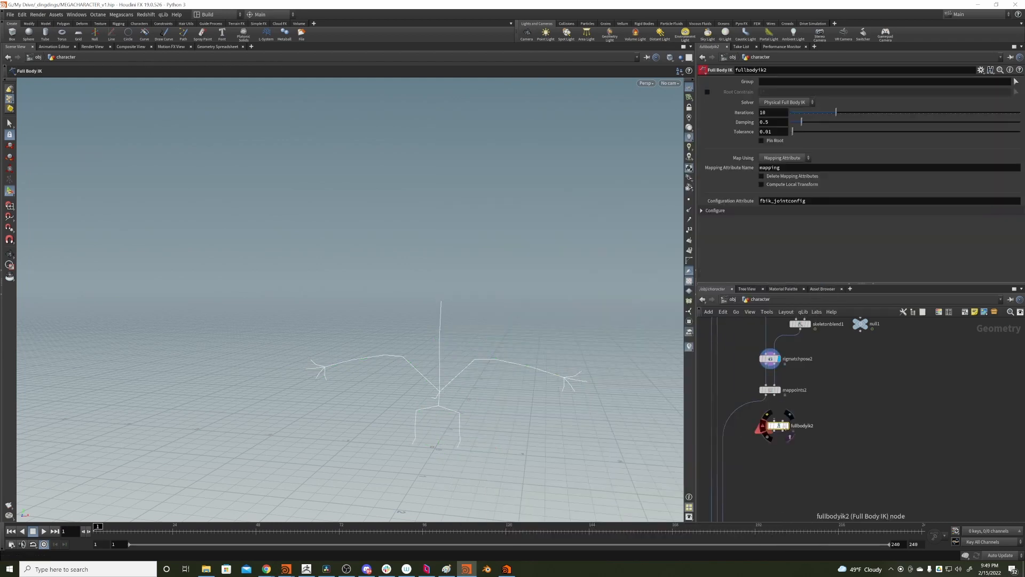
Wire both Map Points outputs into the Full Body IK node and feed its output into the Bone Deform node
left_click_drag(778, 427, 766, 394)
left_click_drag(774, 394, 768, 433)
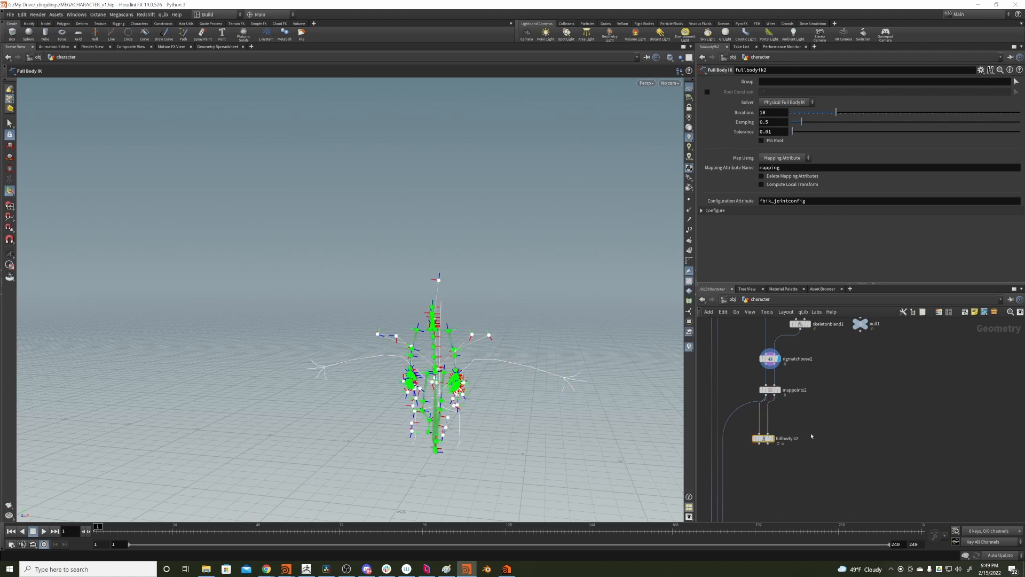
middle_click_drag(786, 482, 791, 441)
left_click_drag(729, 428, 764, 402)
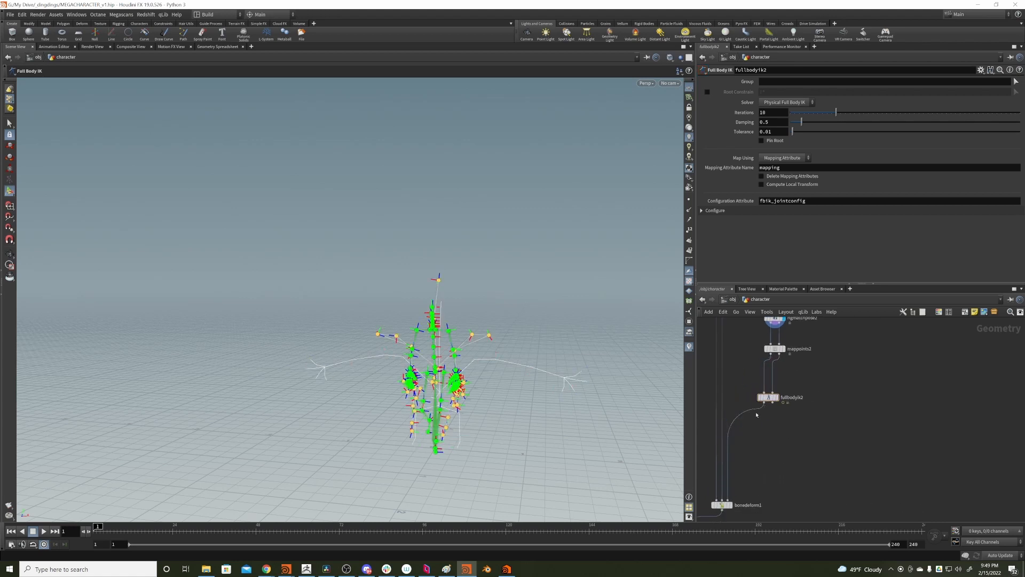
Display the Delta Mush node and play the retargeted walk on the deformed character
middle_click_drag(736, 457, 759, 398)
left_click(725, 480)
left_click(716, 481)
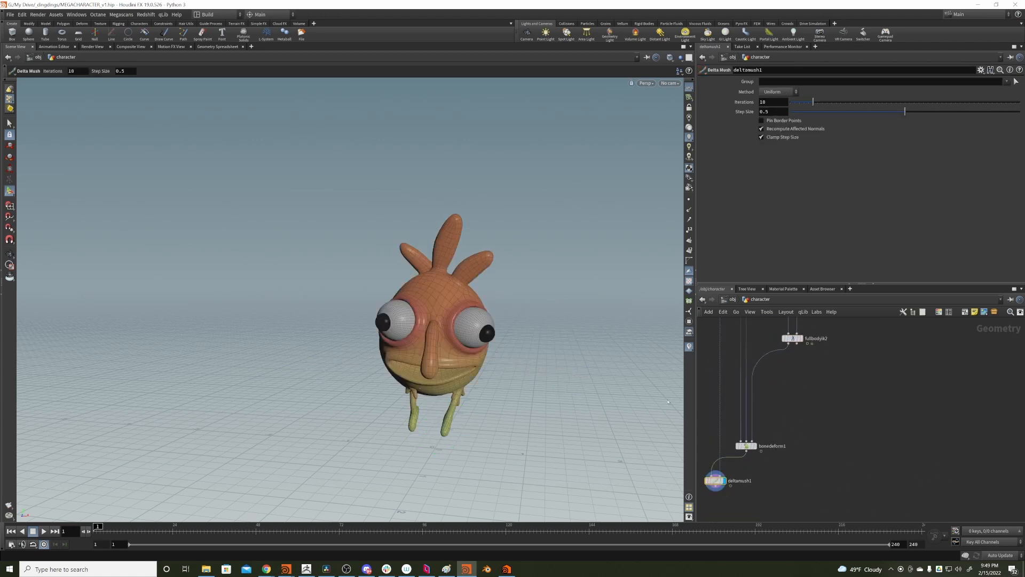
left_click_drag(137, 526, 91, 526)
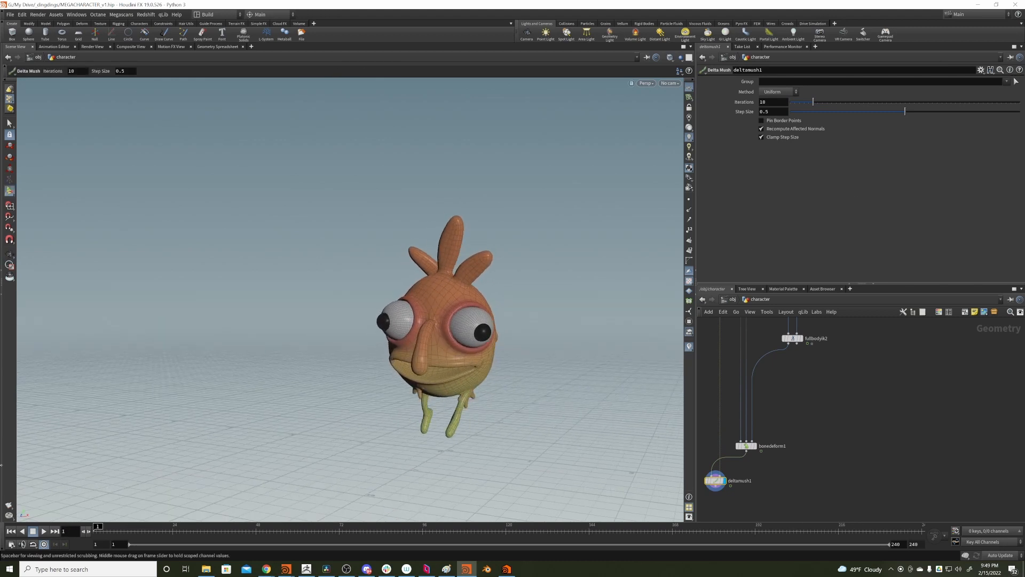
left_click(44, 531)
key("Escape")
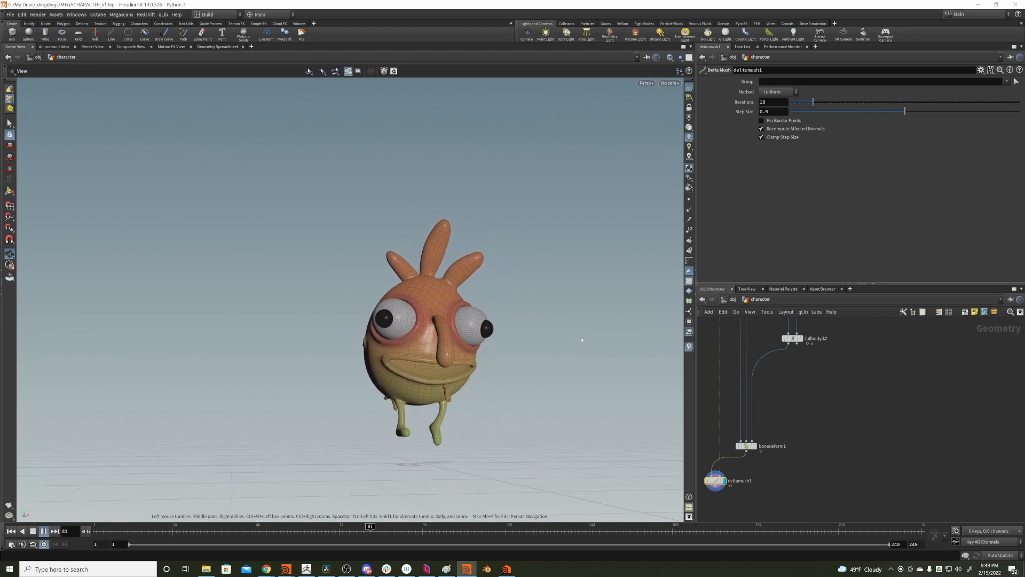
Select the Rig Match Pose node for posing its joints while the deformed character stays displayed
key("Return")
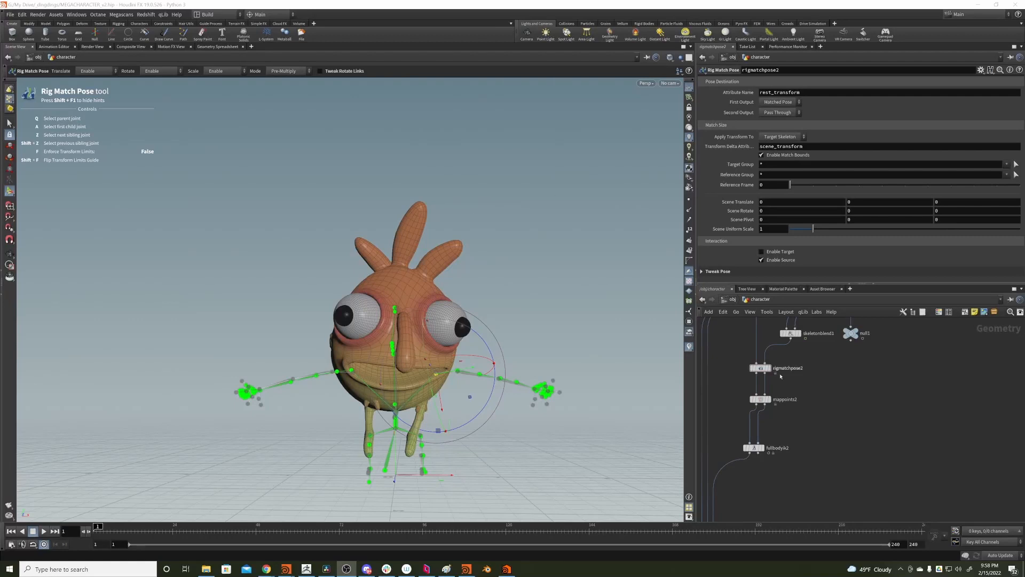
middle_click_drag(781, 376, 776, 381)
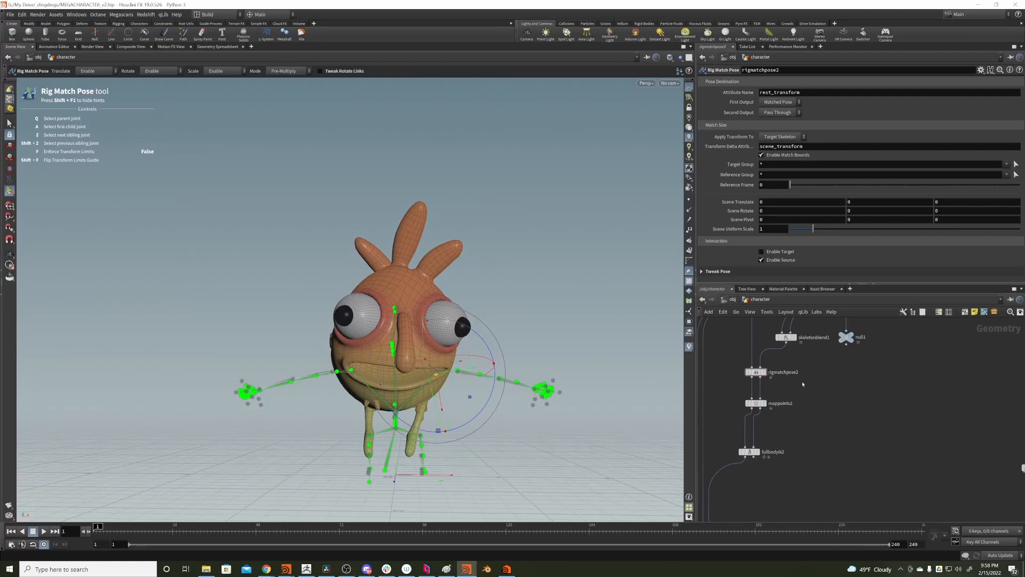
left_click(762, 369)
Try to reposition the left clavicle joint in the Rig Match Pose
left_click_drag(462, 403, 450, 397, "alt")
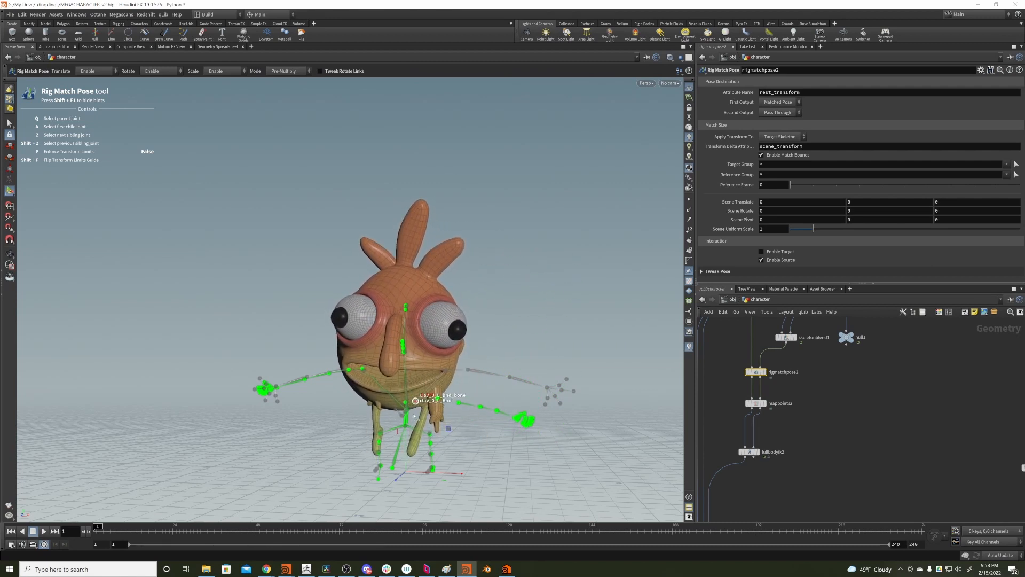
left_click_drag(456, 323, 594, 315)
left_click_drag(524, 392, 424, 396)
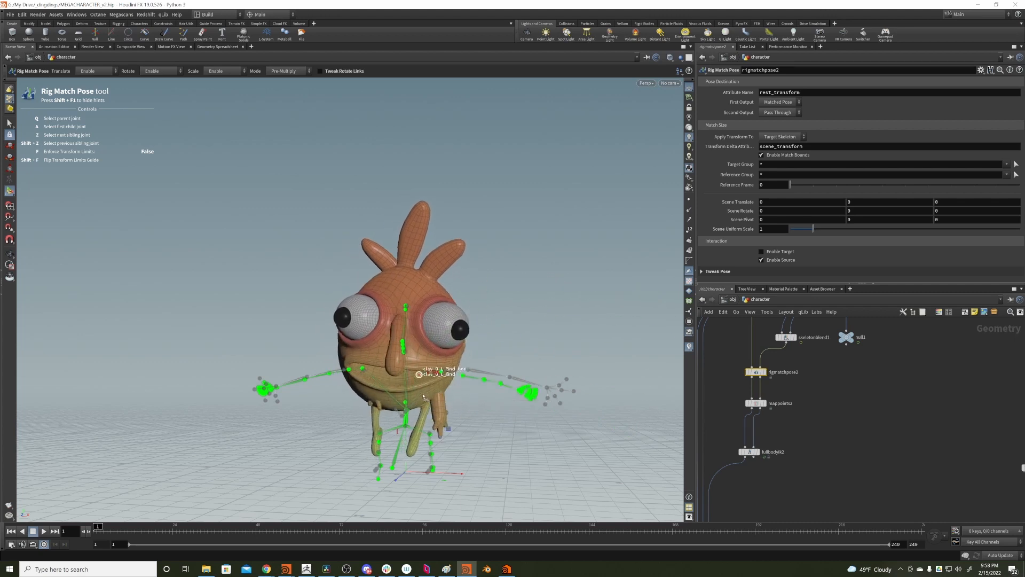
key("ctrl+z")
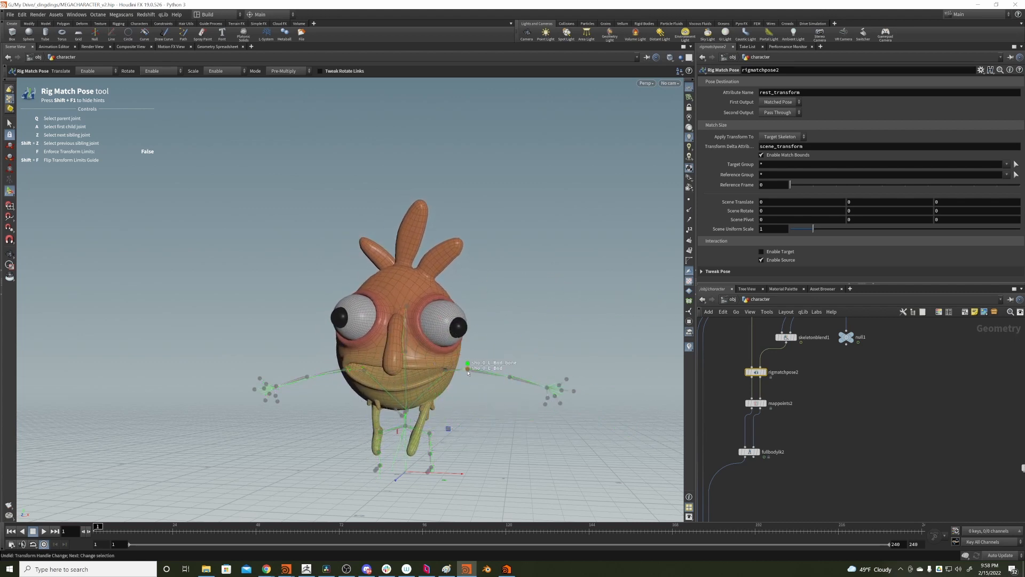
Raise the left shoulder joint sho_0_L_Bnd to about the top of the head and scrub the walk to check the arm
left_click(468, 369)
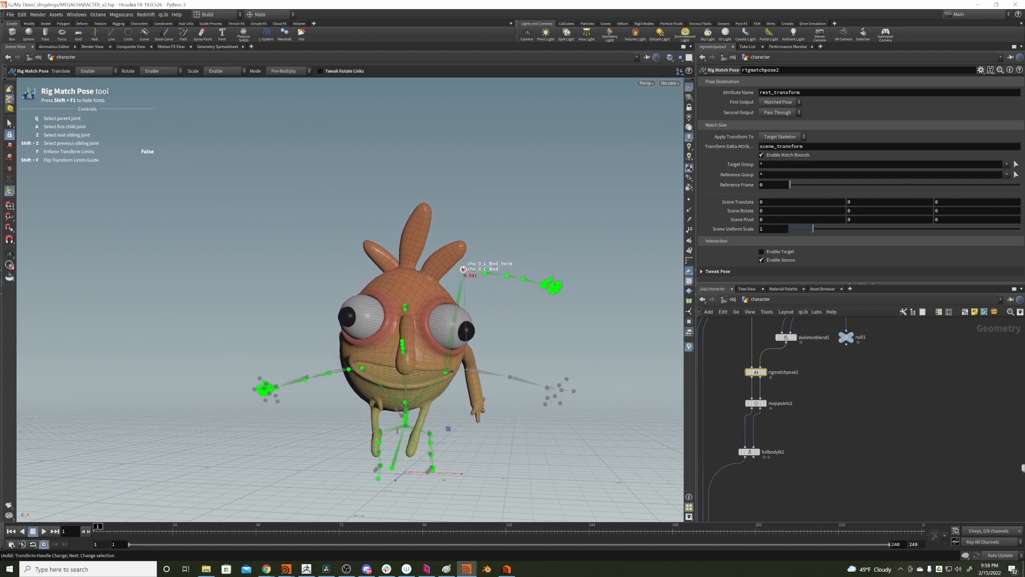
left_click_drag(454, 270, 454, 270)
left_click_drag(107, 528, 181, 515)
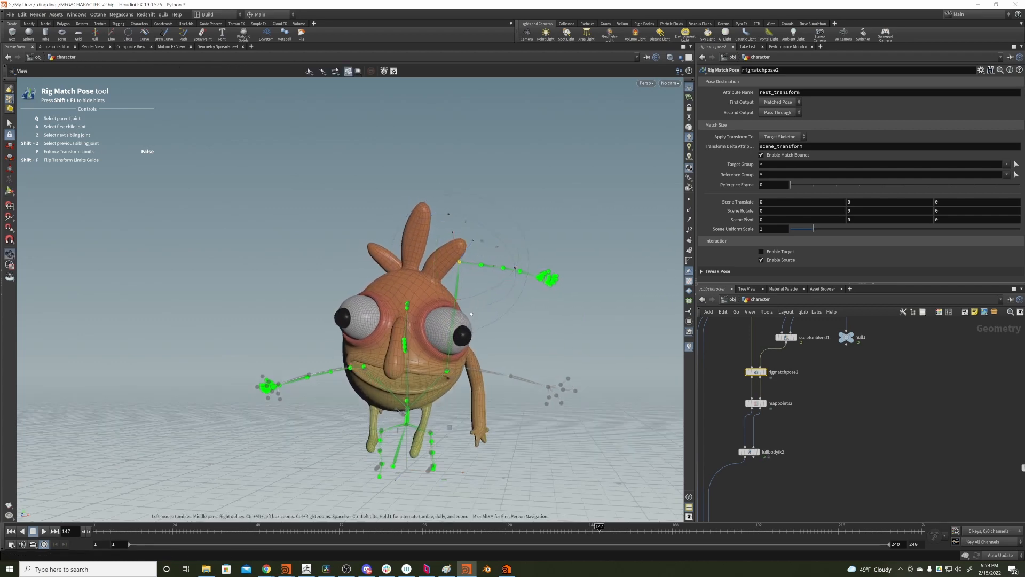
left_click_drag(176, 508, 433, 508)
left_click_drag(454, 358, 596, 351, "alt")
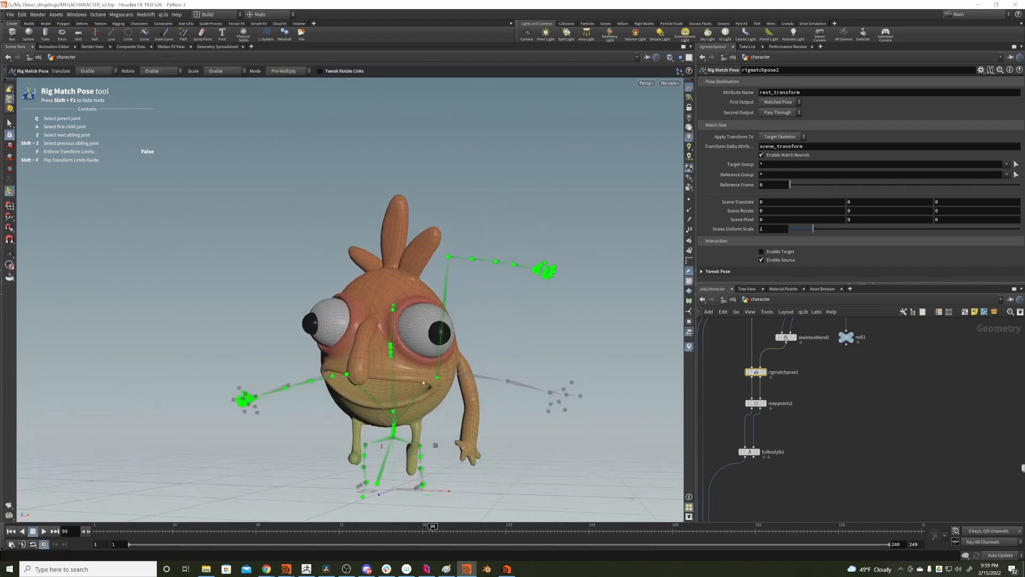
left_click(408, 405)
mouse_move(408, 405)
left_mouse_down("alt")
mouse_move(357, 400)
mouse_move(397, 405)
left_mouse_up("alt")
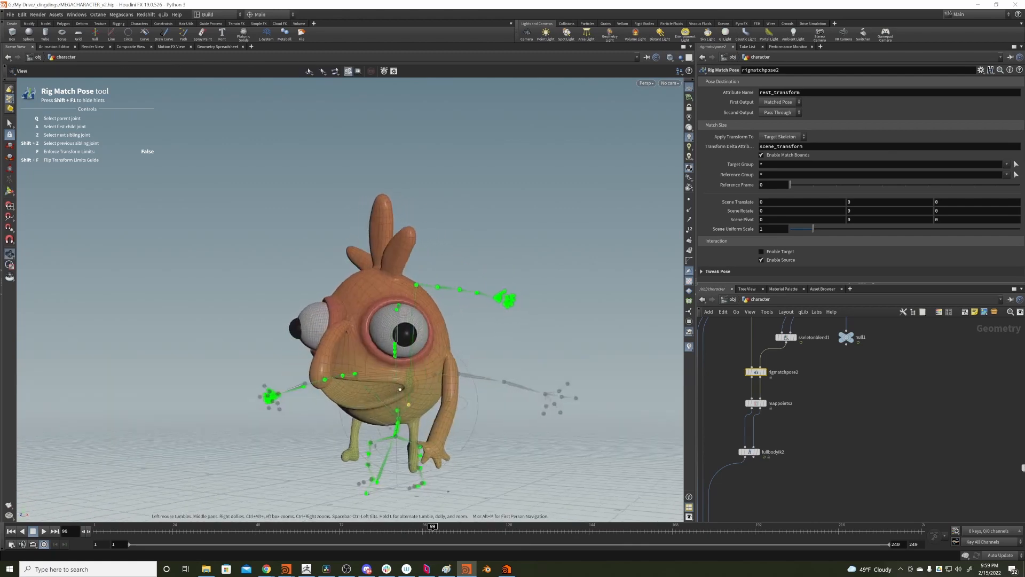
Return to frame 1 and raise the right shoulder joint sho_0_R_Bnd to match the height of the left one
left_click_drag(432, 527, 492, 526)
left_click_drag(496, 404, 94, 404)
left_click_drag(374, 350, 407, 391, "alt")
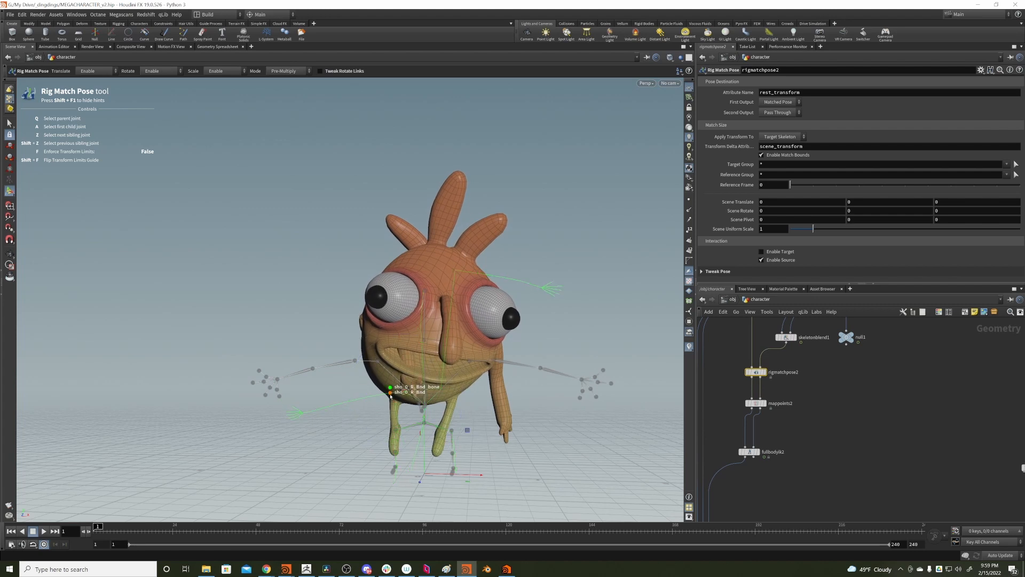
left_click_drag(389, 390, 375, 305)
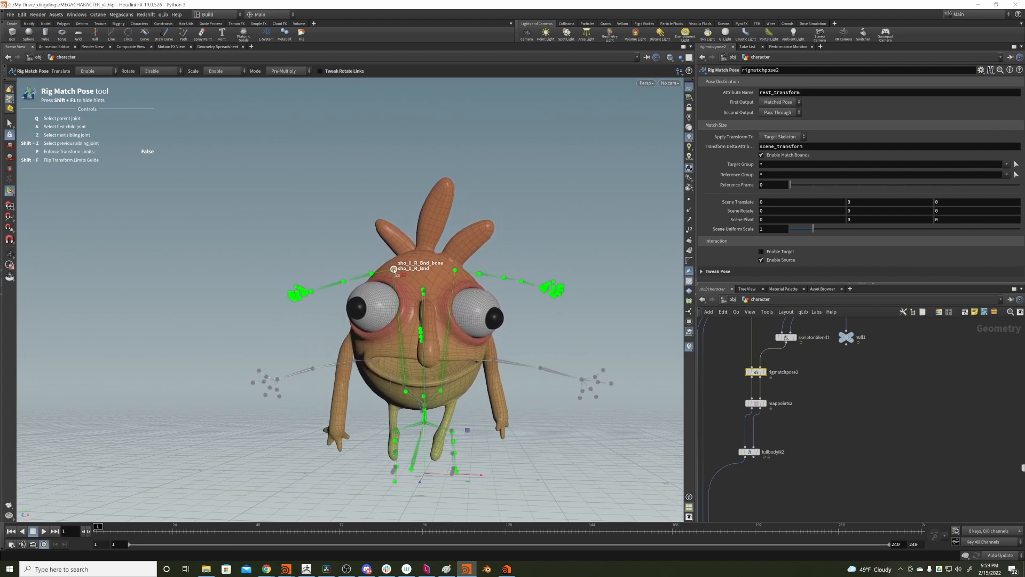
Play the walk from the start, examine the character from the side and stop at frame 75
left_click_drag(99, 528, 49, 517)
left_click(43, 531)
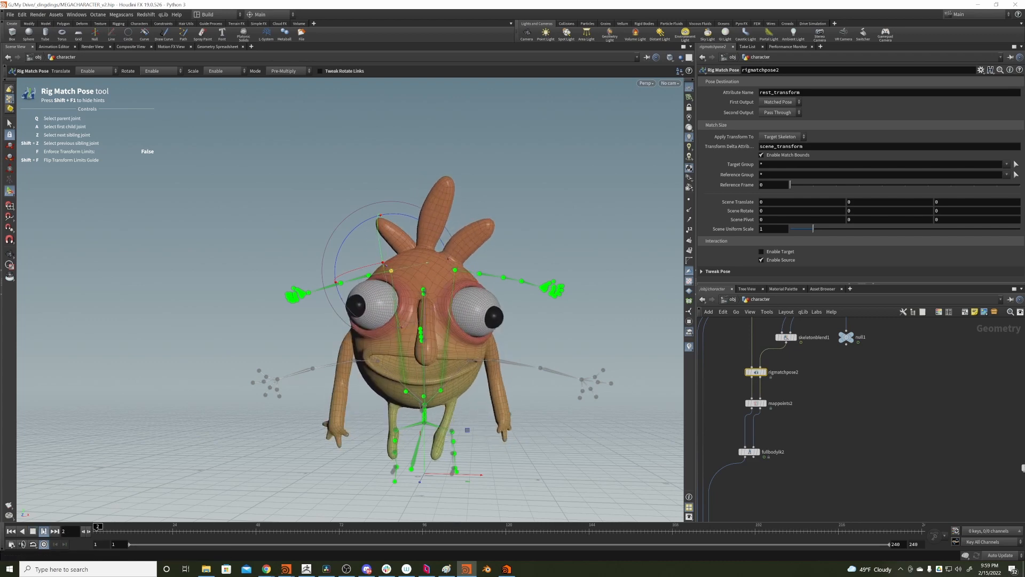
left_click_drag(526, 368, 467, 370, "alt")
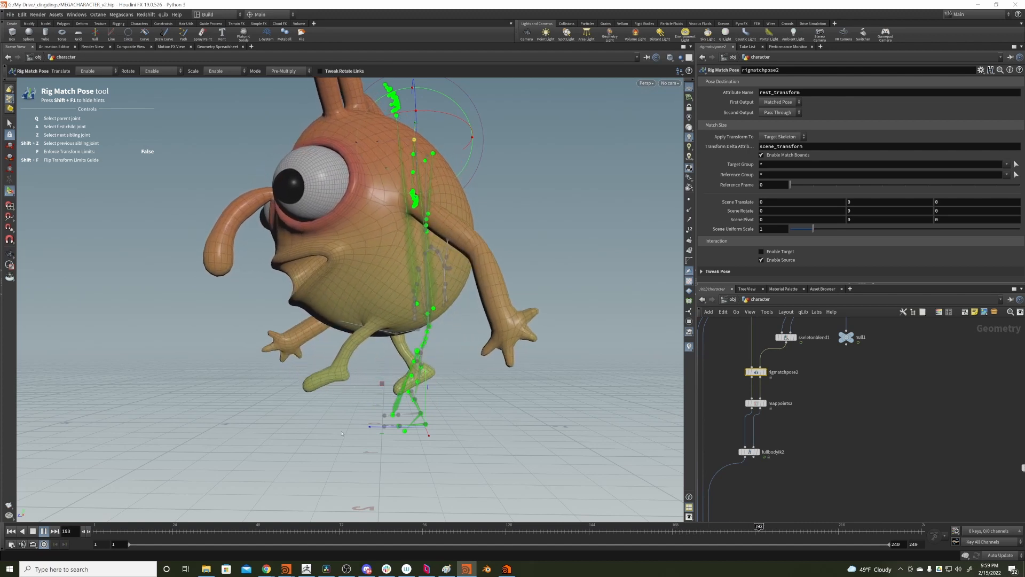
left_click(118, 528)
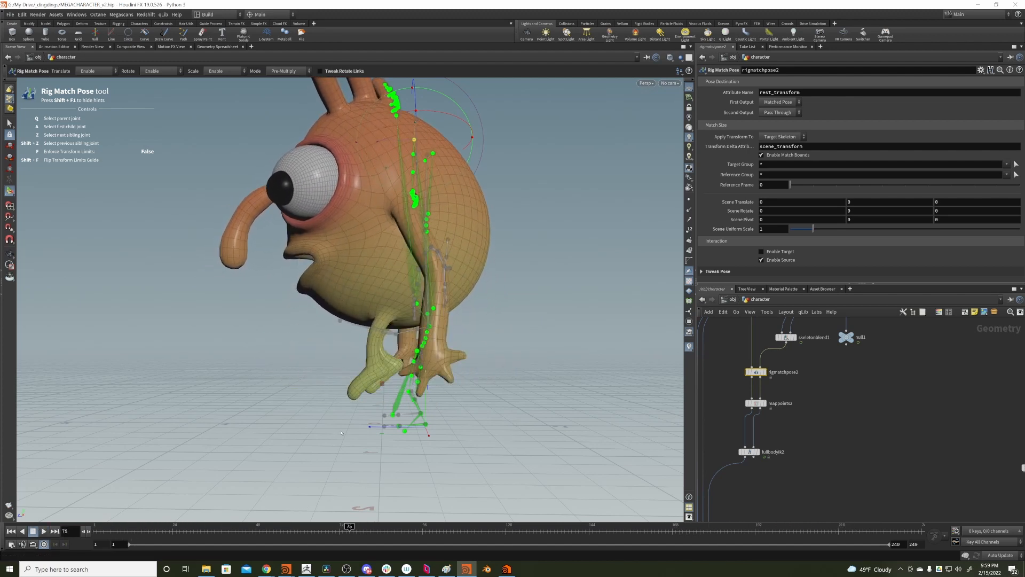
Rotate the left ankle joint in the Rig Match Pose to pitch the character's left foot upward
right_click_drag(350, 490, 450, 383, "alt")
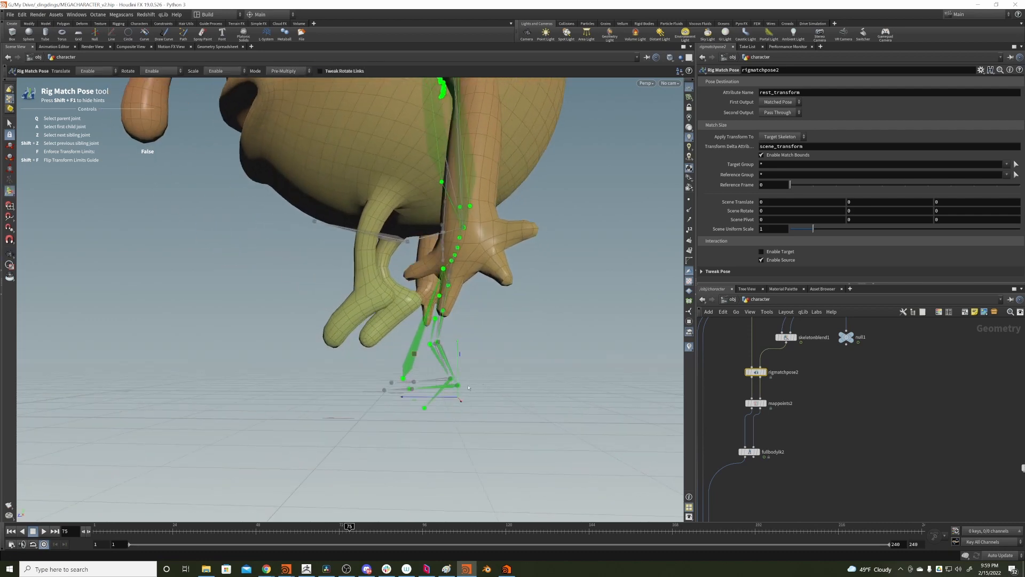
left_click(461, 388)
left_click_drag(477, 336, 475, 330)
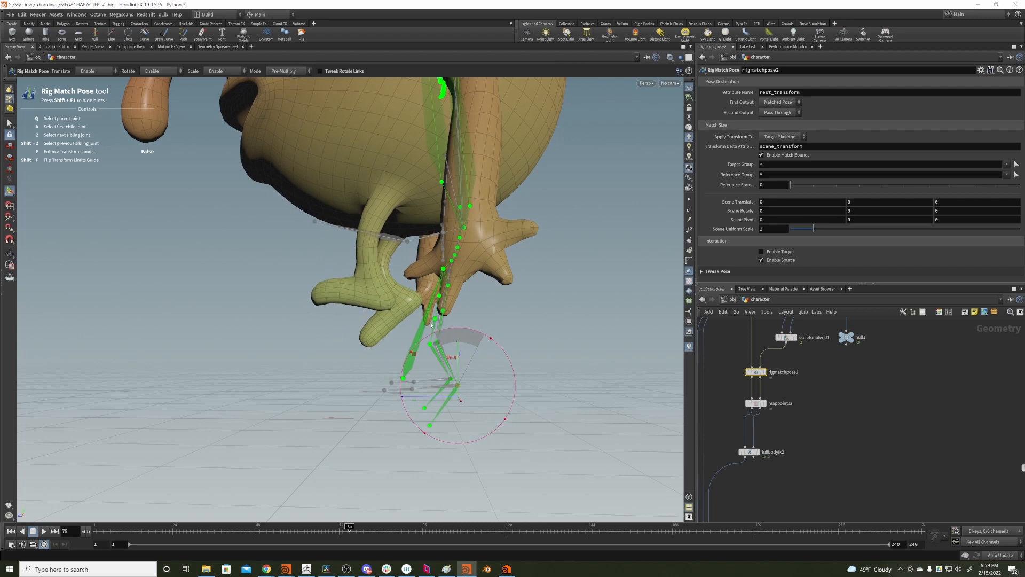
left_click_drag(364, 347, 382, 422, "alt")
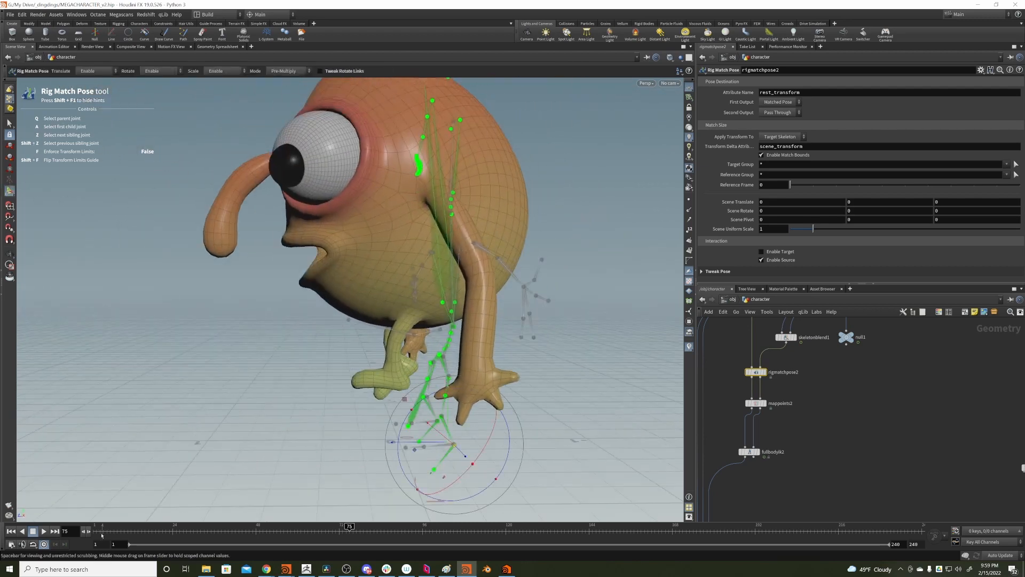
Scrub through the walk and examine the feet and arms from the side and the front
left_click_drag(349, 528, 315, 461)
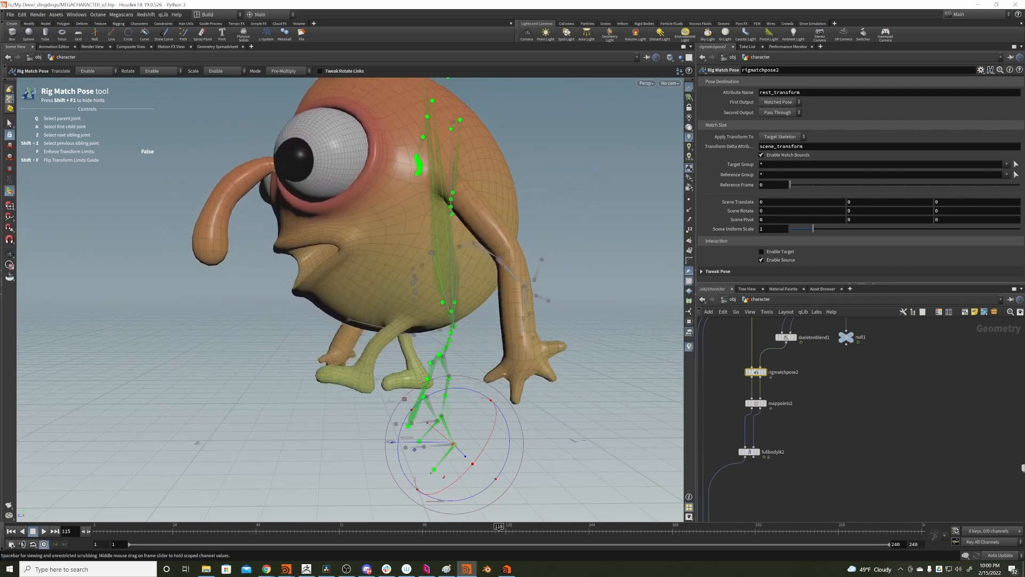
left_click_drag(776, 248, 97, 320)
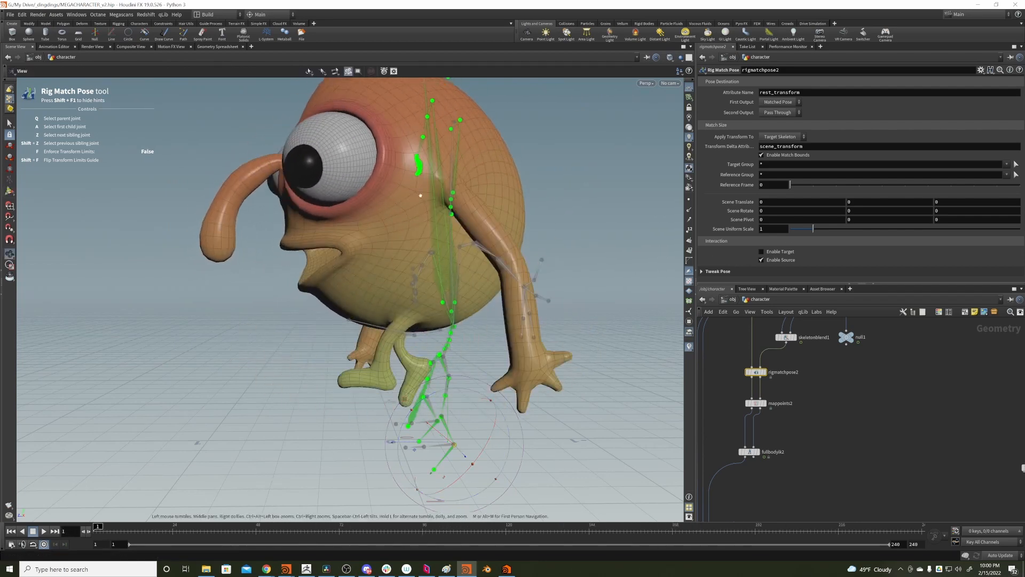
right_click_drag(406, 299, 363, 272, "alt")
left_click_drag(368, 270, 464, 269, "alt")
right_click_drag(465, 270, 374, 294, "alt")
left_click_drag(139, 528, 302, 524)
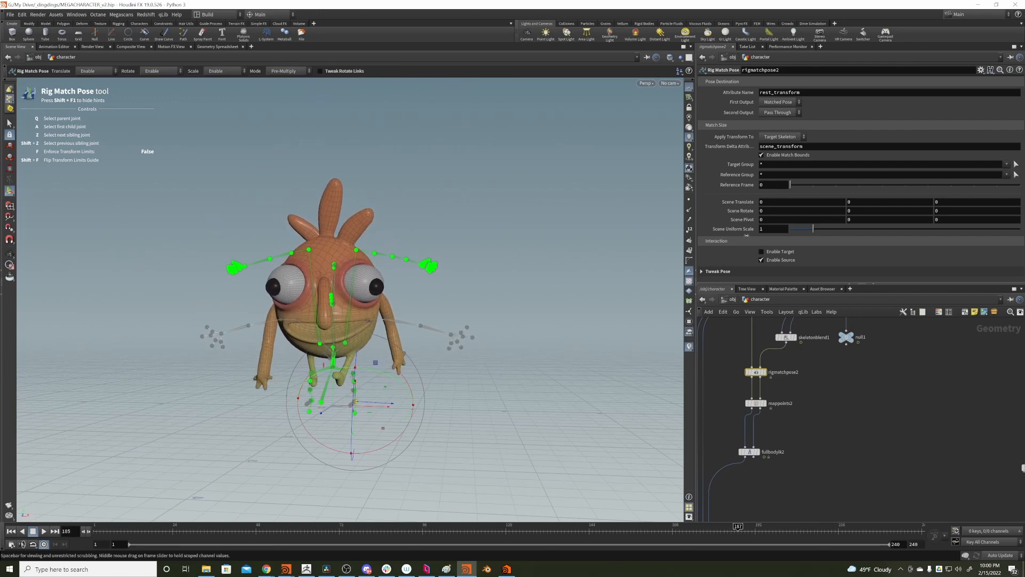
left_click_drag(347, 343, 59, 457)
Go up to the object level and display the mocapbiped2 object alongside the character
left_click(731, 300)
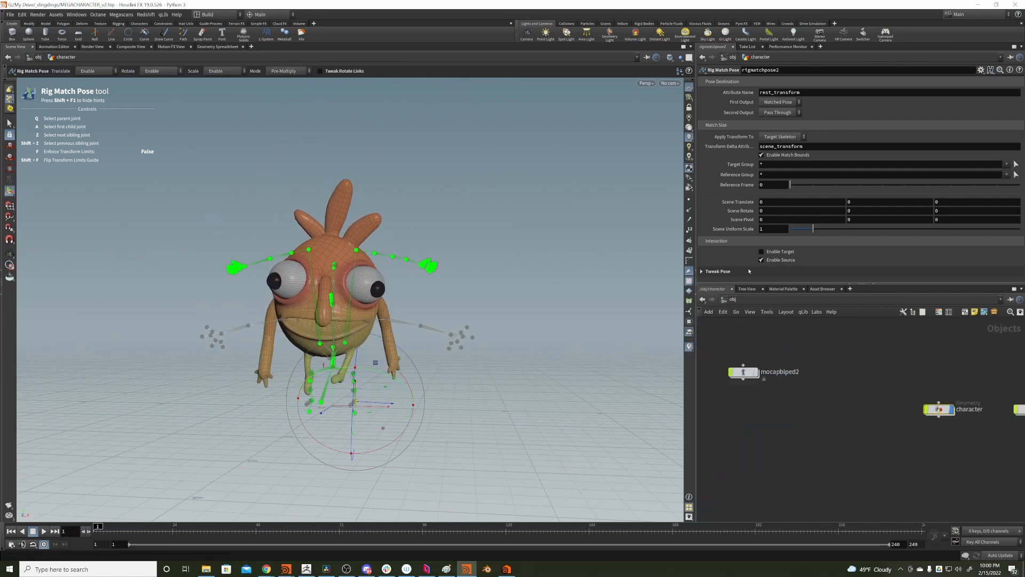
left_click(822, 378)
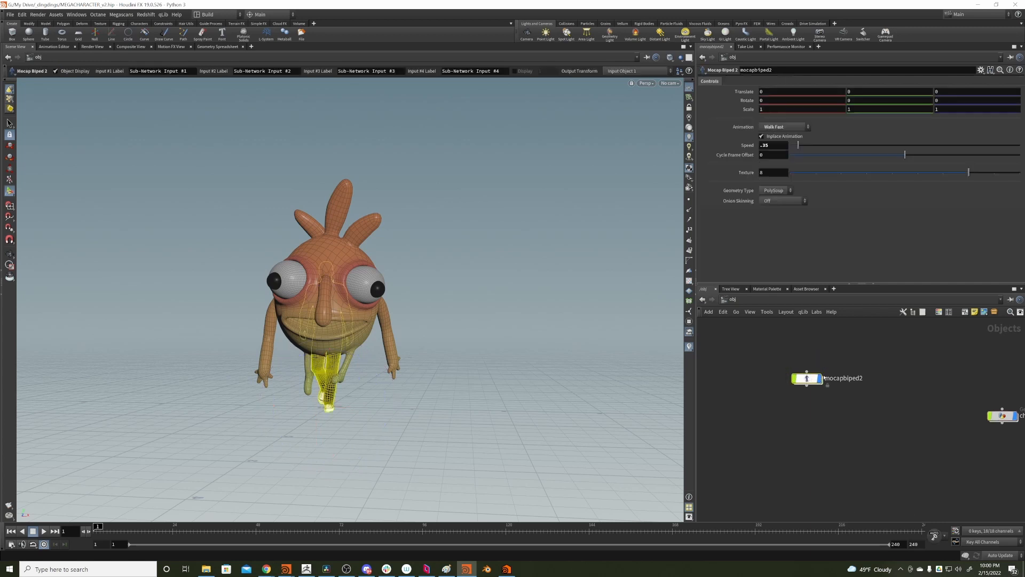
left_click(782, 369)
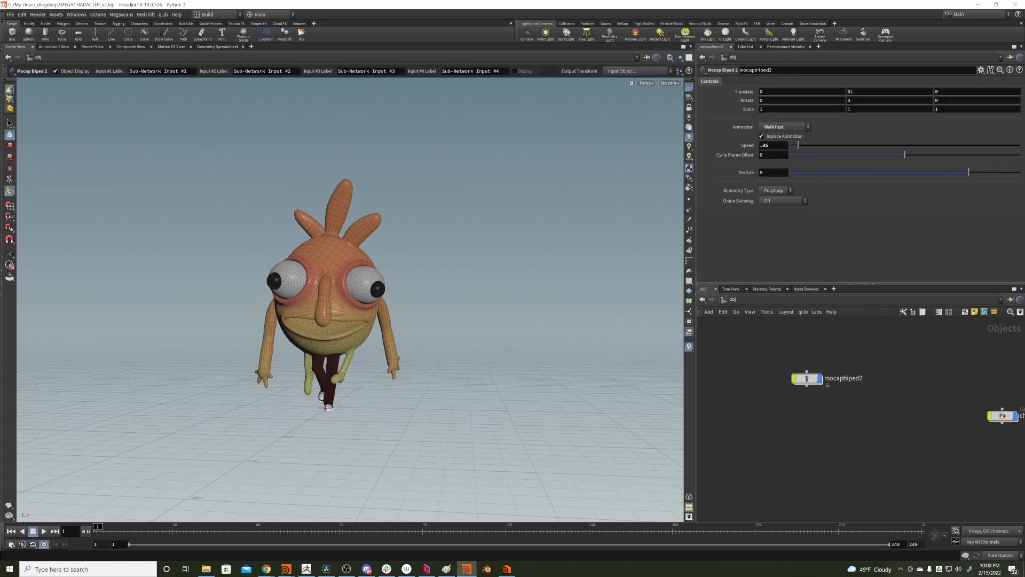
Set the Mocap Biped's X translation to -1.9 and play the walk to compare it with the character
middle_click(969, 91)
middle_click_drag(829, 91, 741, 111)
left_click(44, 531)
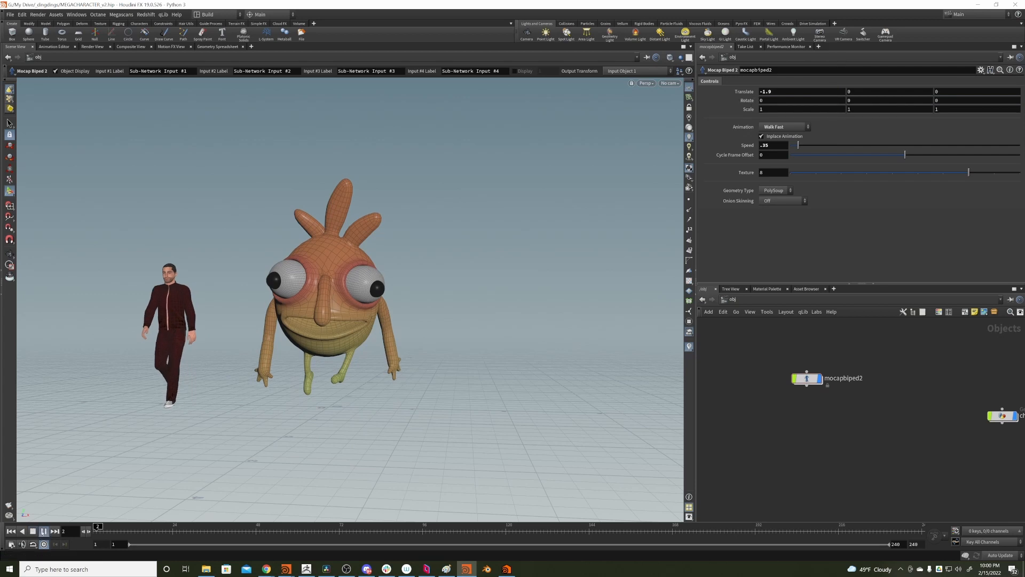
left_click_drag(194, 315, 240, 316, "alt")
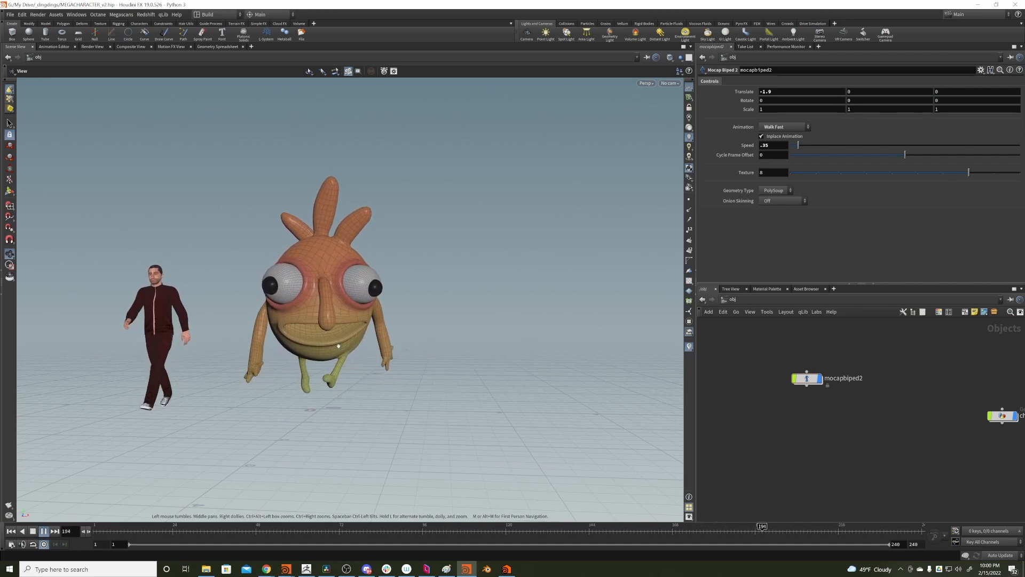
Rotate the character's left shoulder joint in the Rig Match Pose to raise the left arm outward from the body
key("Return")
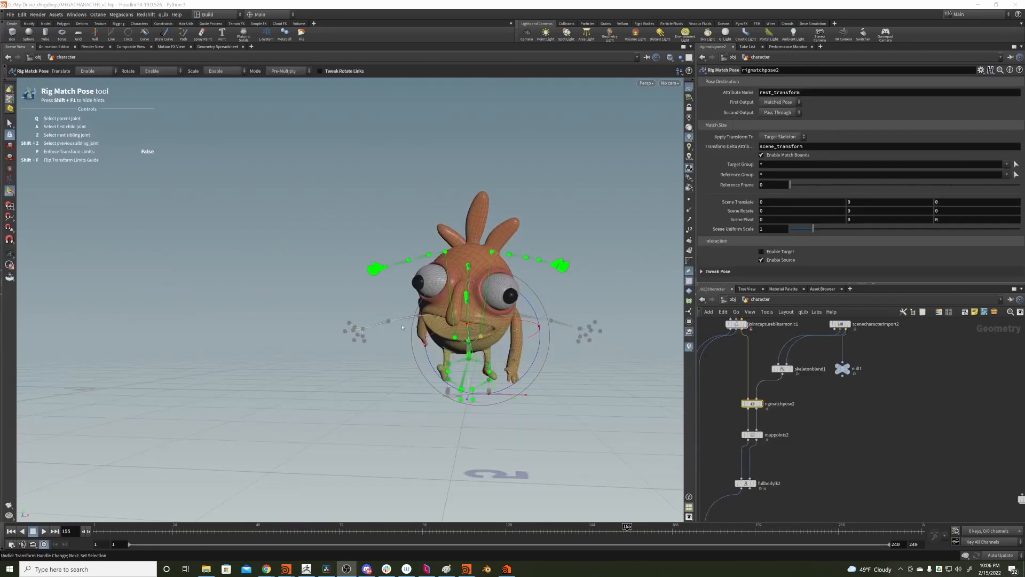
left_click_drag(535, 313, 514, 329)
key("ctrl+z")
left_click(516, 325)
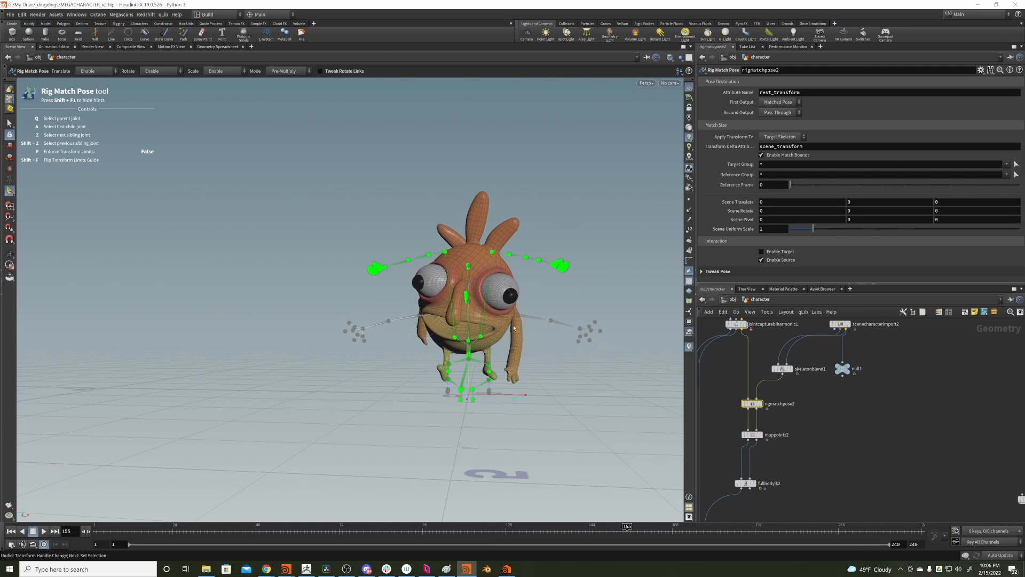
left_click(481, 337)
left_click_drag(514, 321, 480, 336)
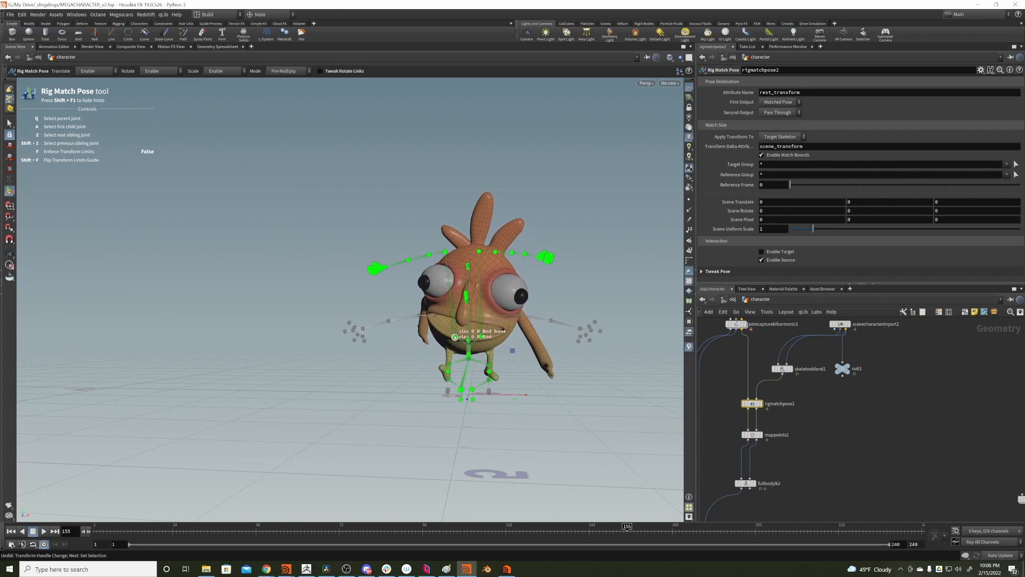
Rotate the right shoulder joint to raise the right arm outward like the left, and play the walk to check both arms
left_click_drag(465, 347, 494, 340)
key("k")
left_click_drag(512, 390, 56, 528)
left_click(44, 531)
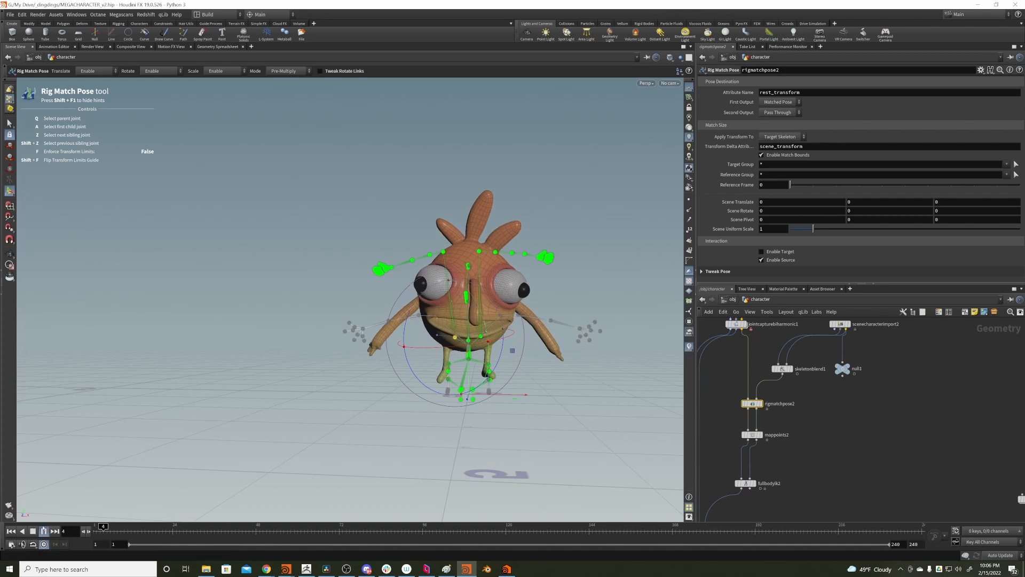
left_click_drag(503, 323, 610, 317, "alt")
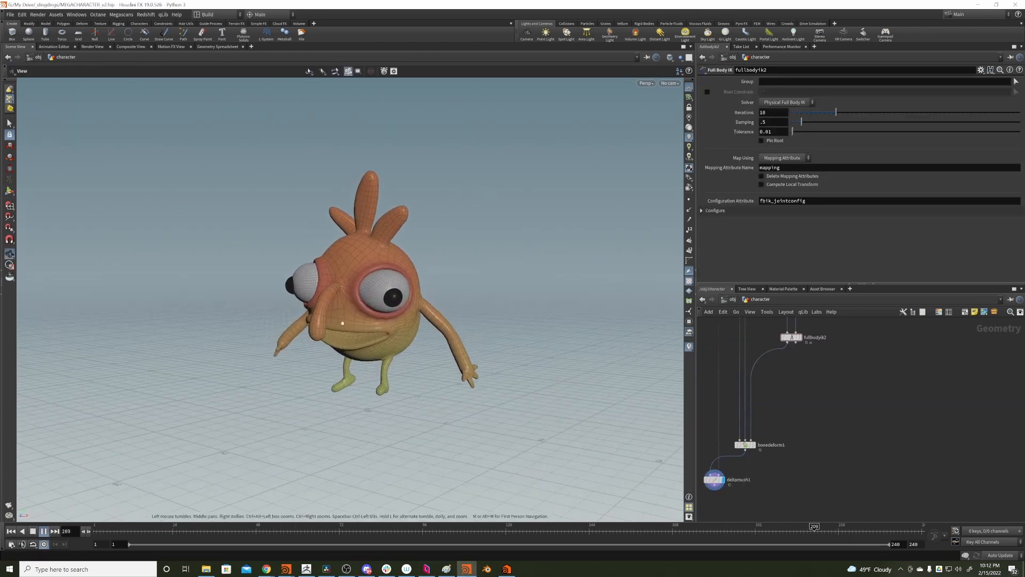
Set the Iterations of the fullbodyik2 node to 50 and watch the walk from the side and front
left_click_drag(332, 331, 332, 319, "alt")
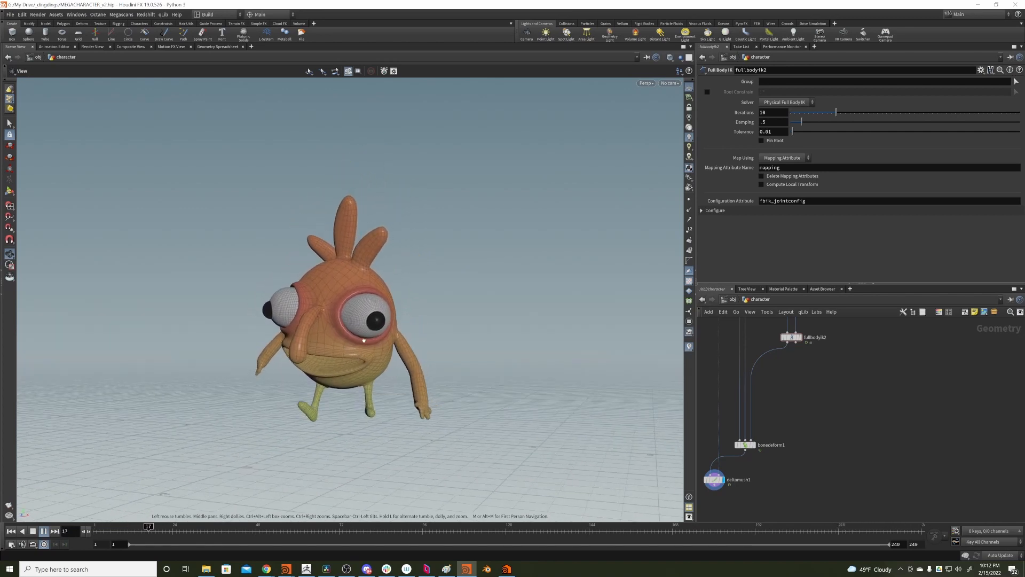
middle_click_drag(811, 380, 810, 399)
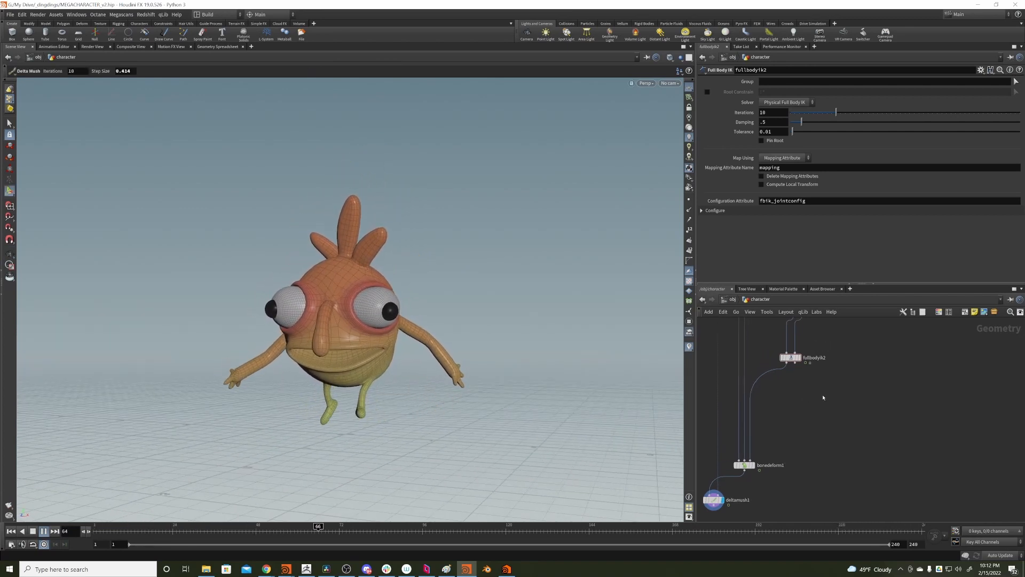
left_click(800, 356)
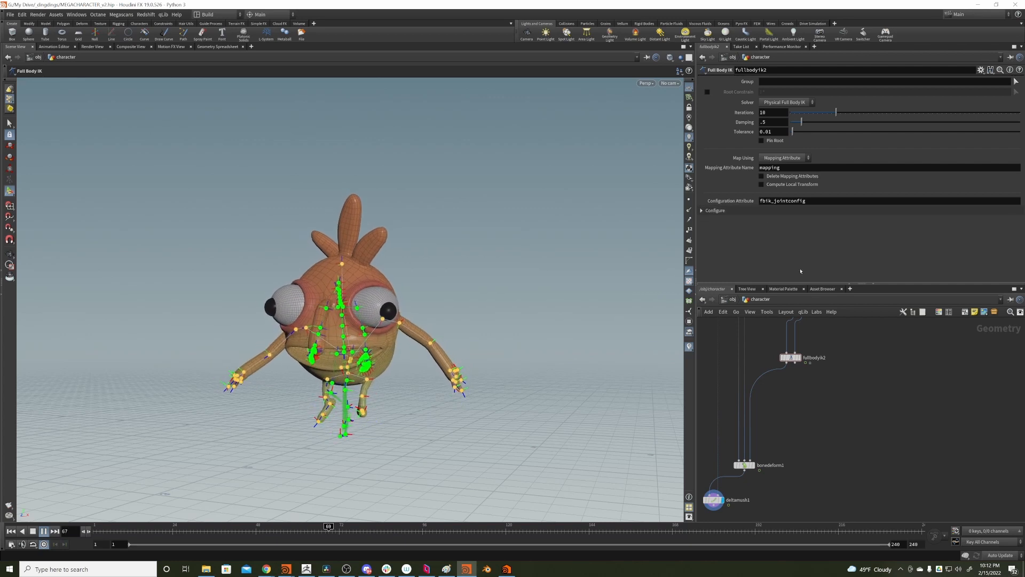
key("s")
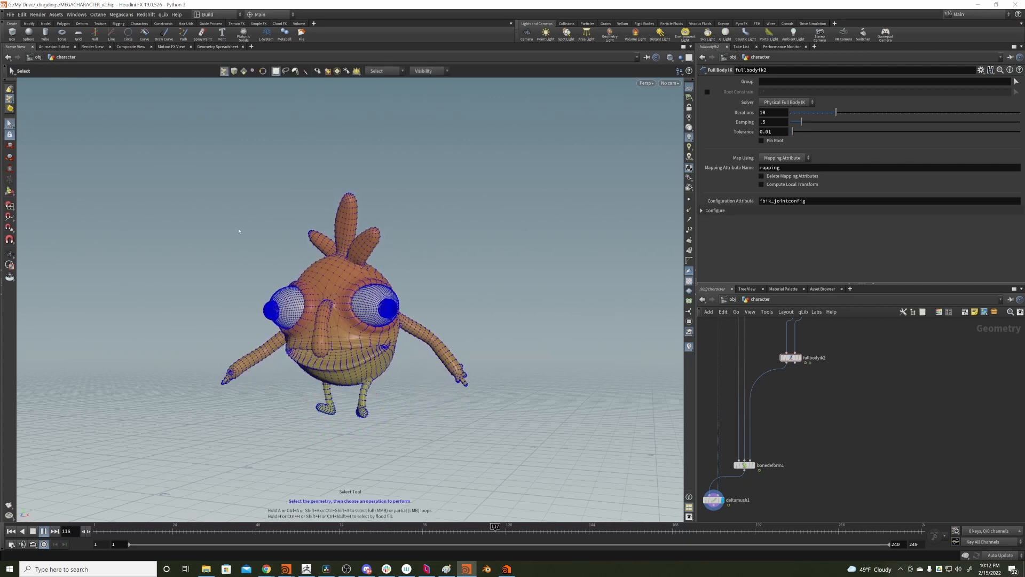
left_click(714, 500)
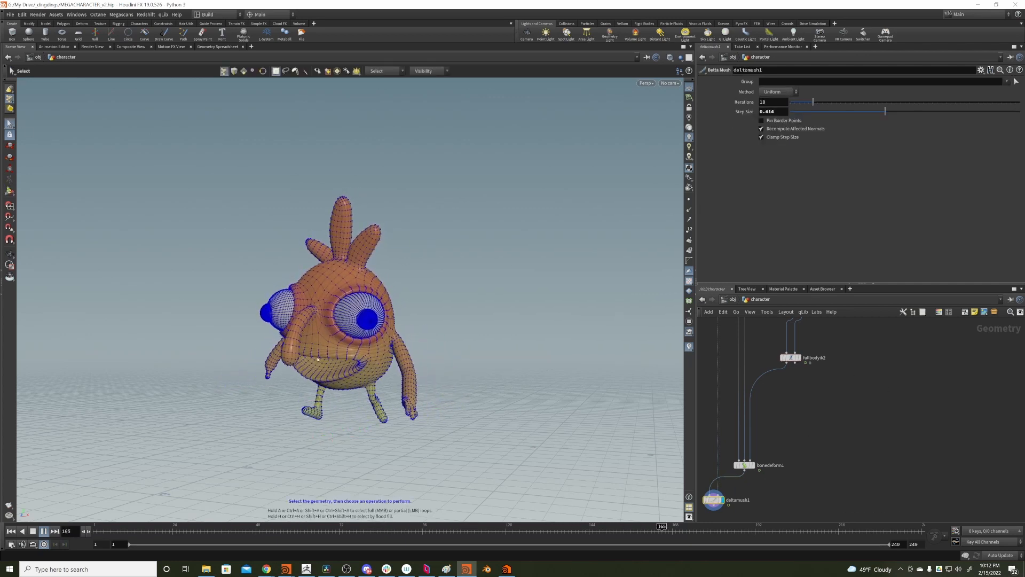
left_click(11, 191)
left_click_drag(838, 413, 773, 340)
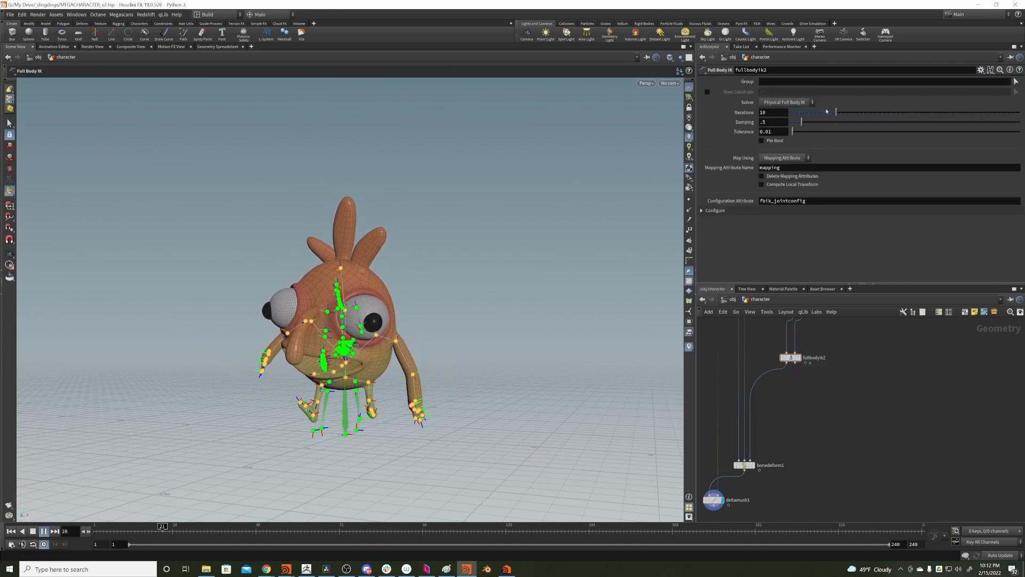
left_click_drag(837, 112, 1021, 108)
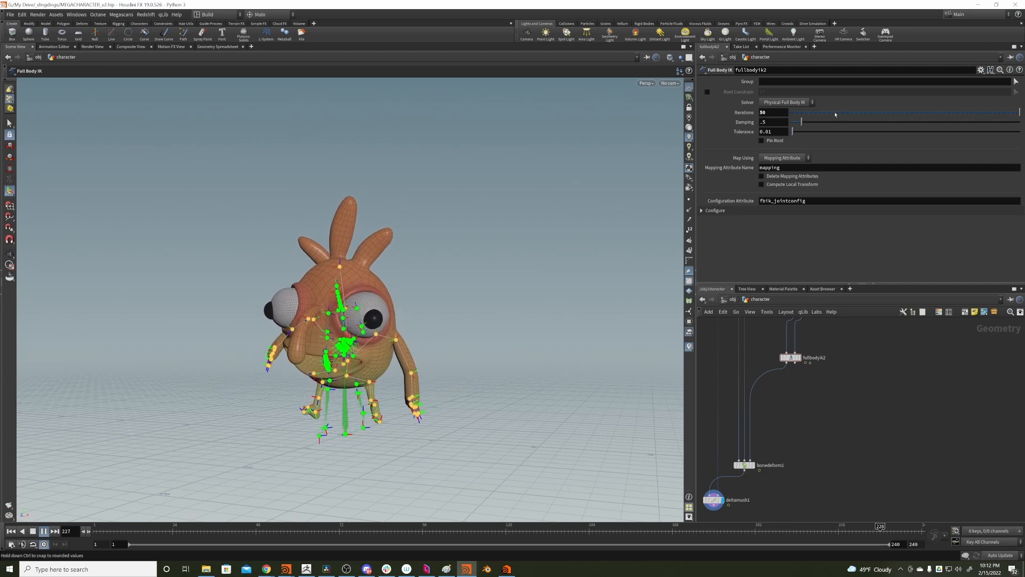
key("Escape")
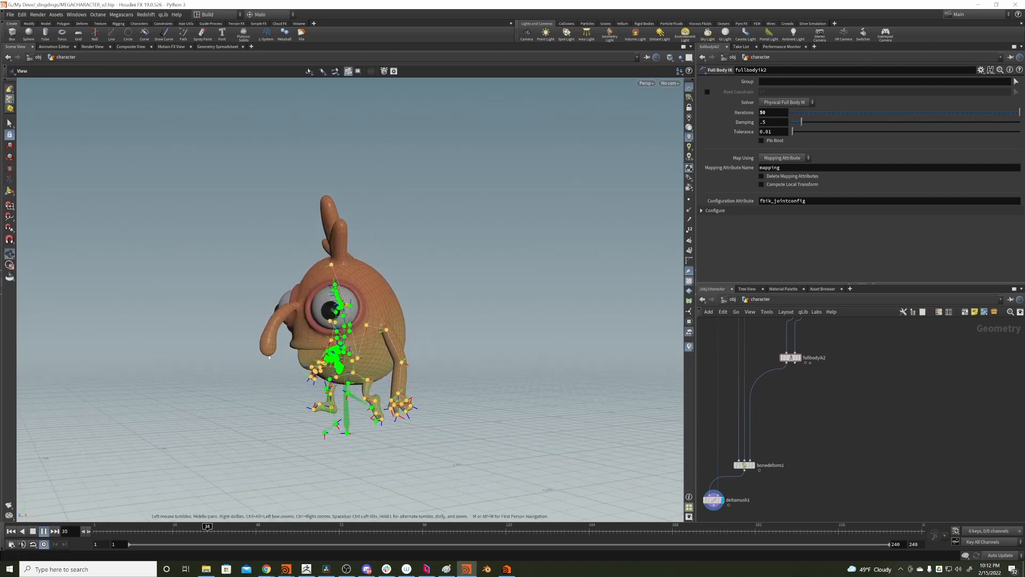
left_click_drag(359, 348, 406, 347, "alt")
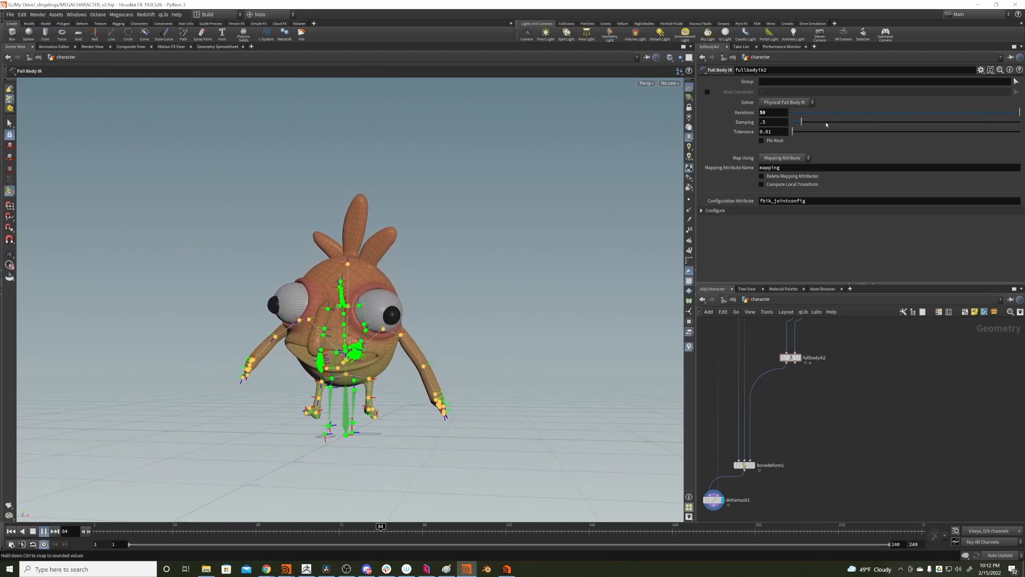
Set the Full Body IK's Damping to 10 and view the playing walk without the skeleton guides
left_click_drag(864, 124, 1022, 124)
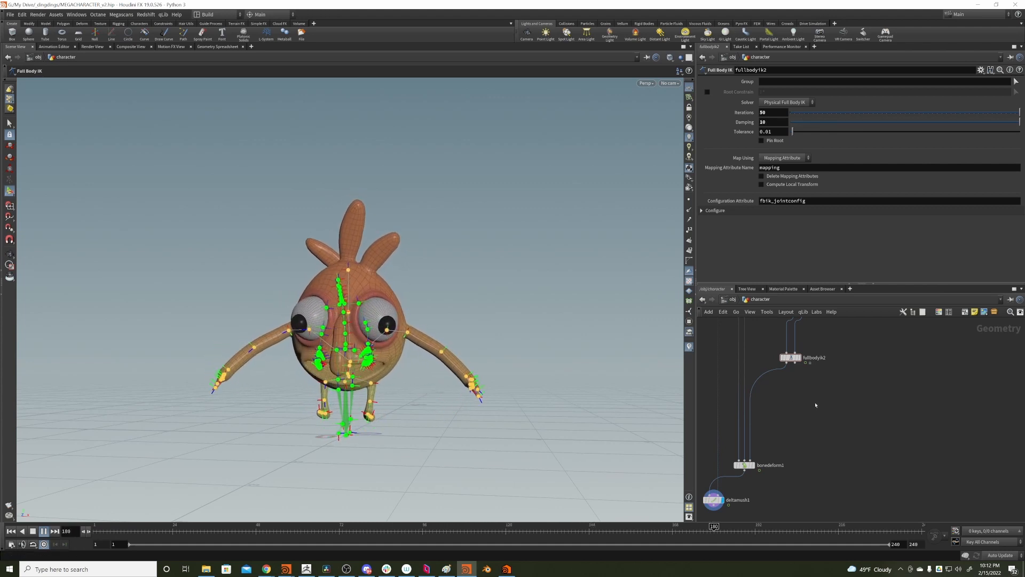
left_click(9, 123)
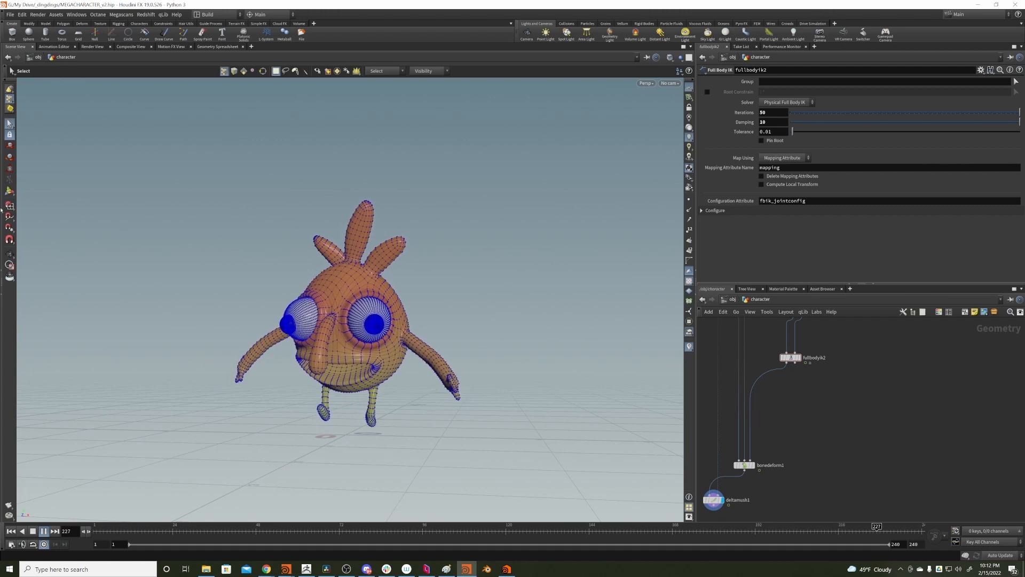
left_click(9, 254)
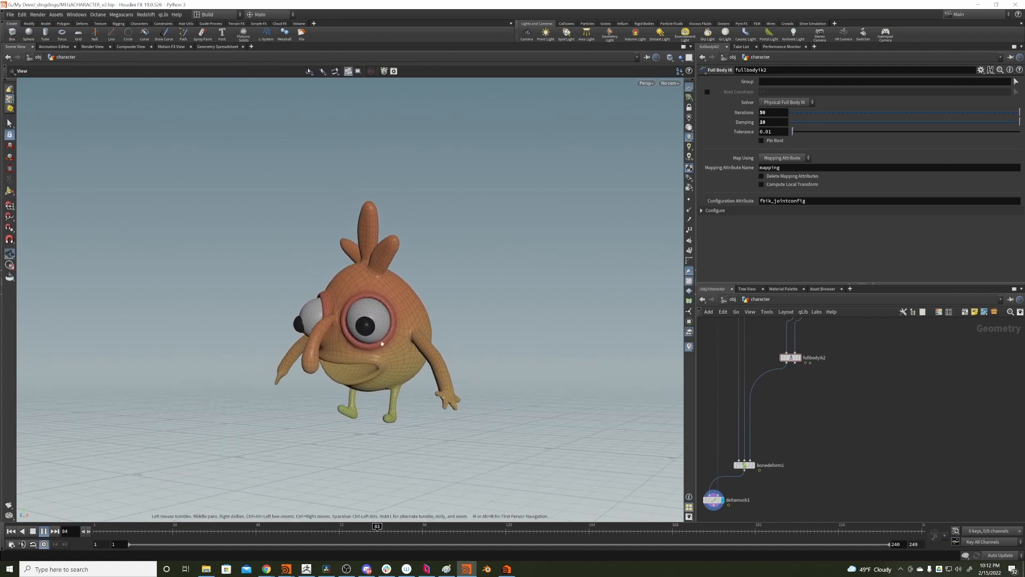
key("Return")
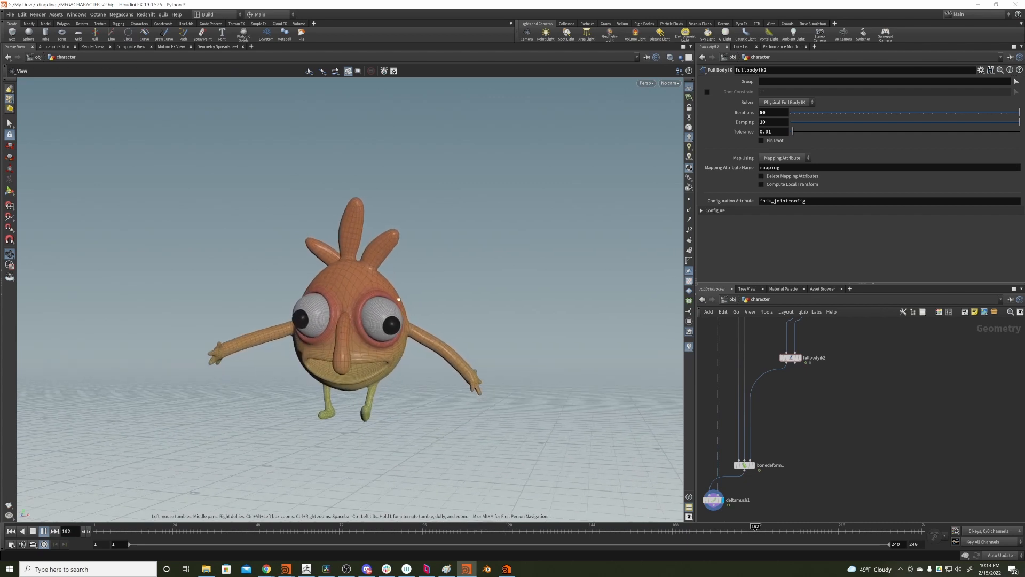
Try a Damping of 0.02 on the Full Body IK, settle on 0.56, and set the Tolerance to 0
left_click_drag(805, 124, 791, 123)
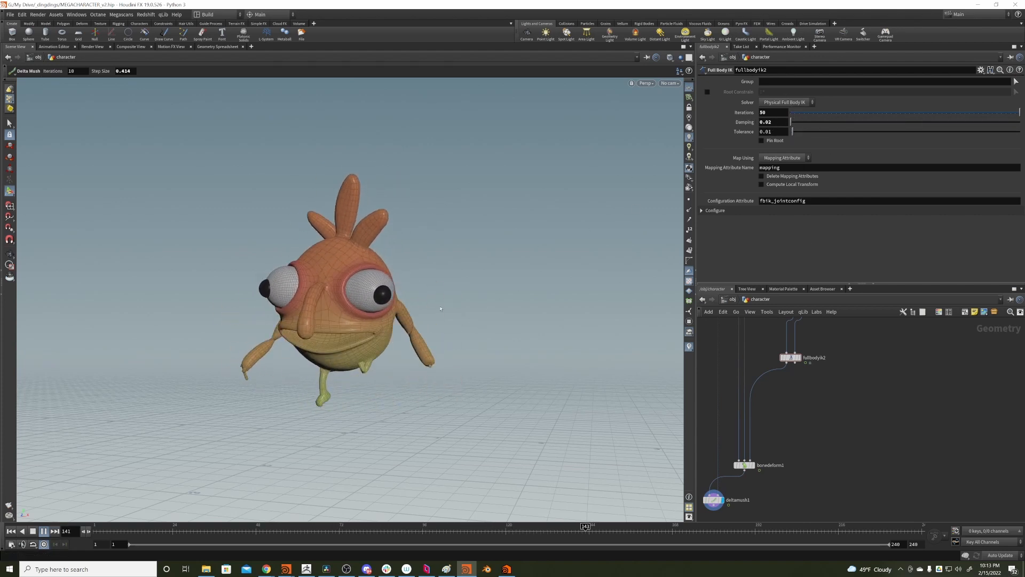
key("Escape")
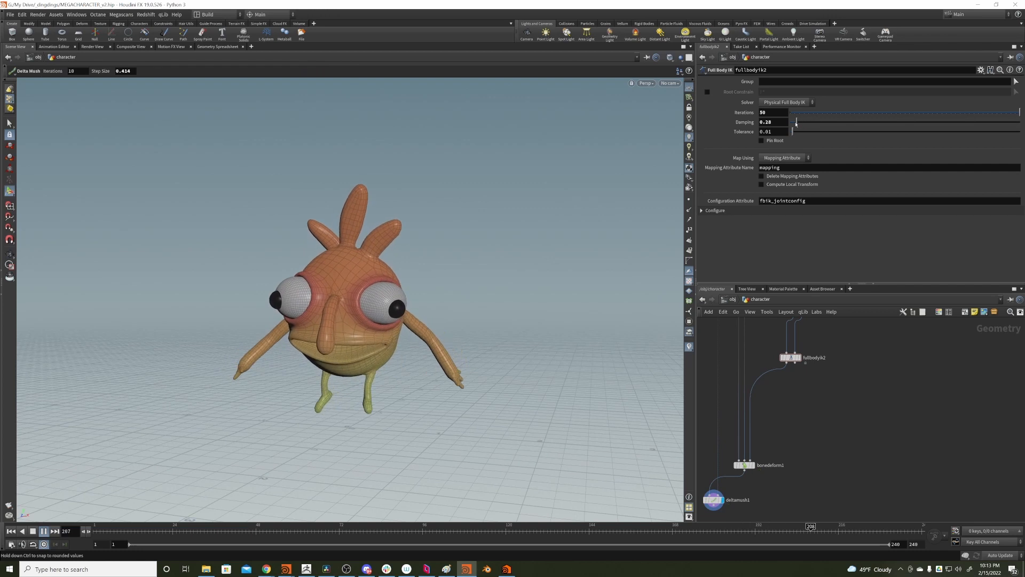
left_click_drag(795, 124, 748, 133)
type("0")
key("Return")
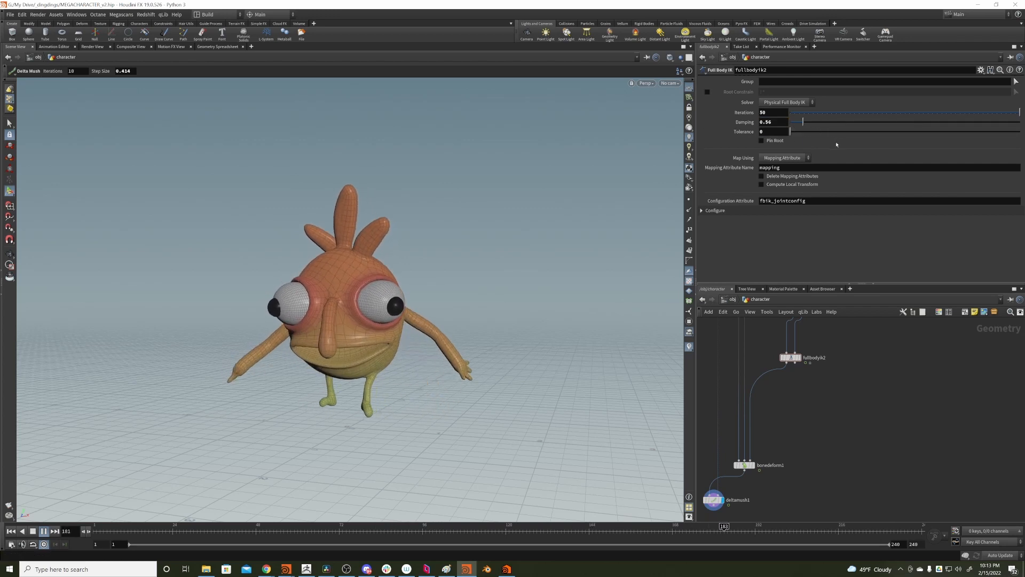
Test the Tolerance at 1 and 0.943, settle on 0.003, and set the Iterations to 12
left_click_drag(837, 133, 1020, 134)
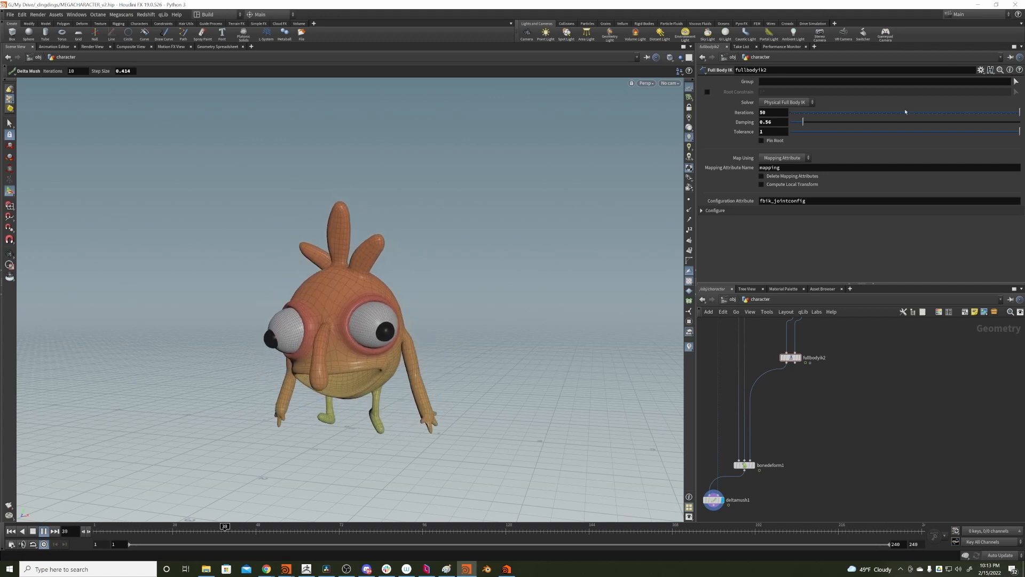
left_click_drag(939, 131, 1004, 134)
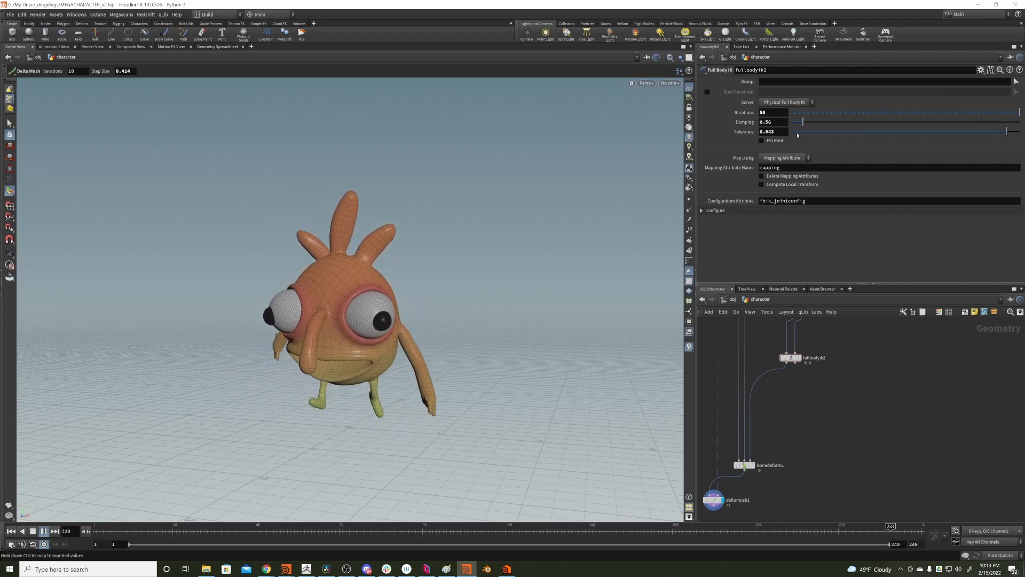
left_click_drag(792, 132, 795, 132)
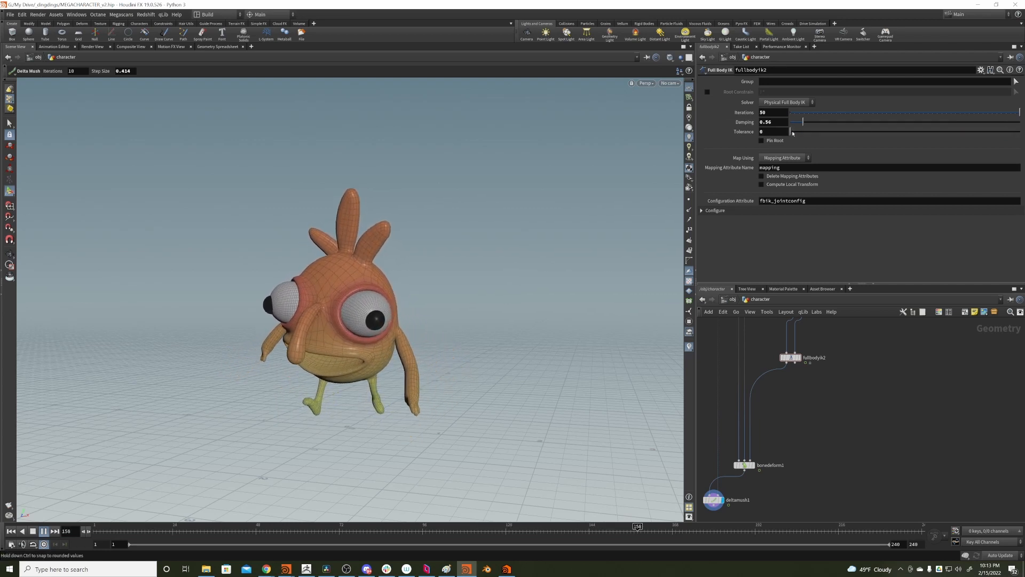
left_click(791, 132)
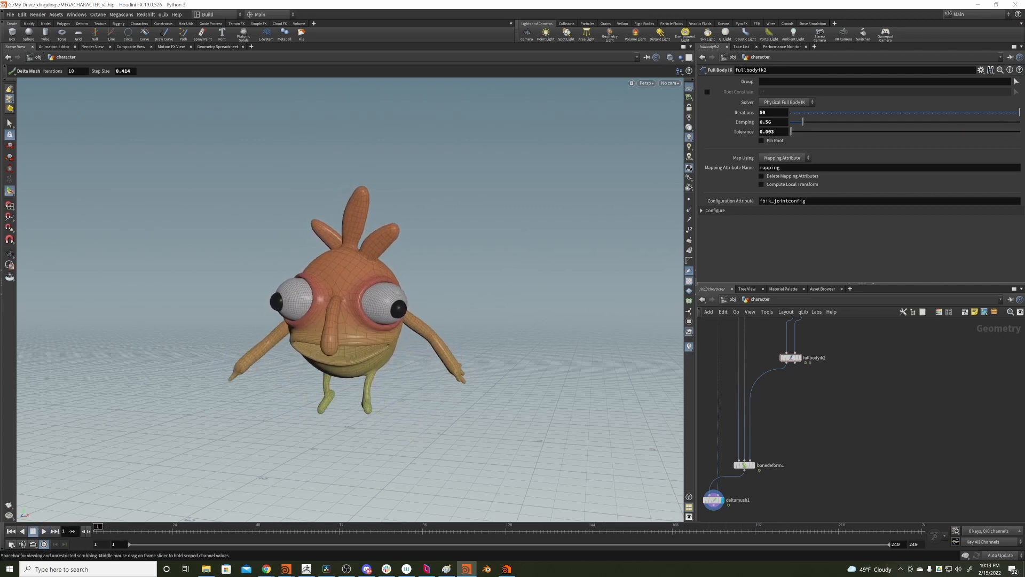
key("Escape")
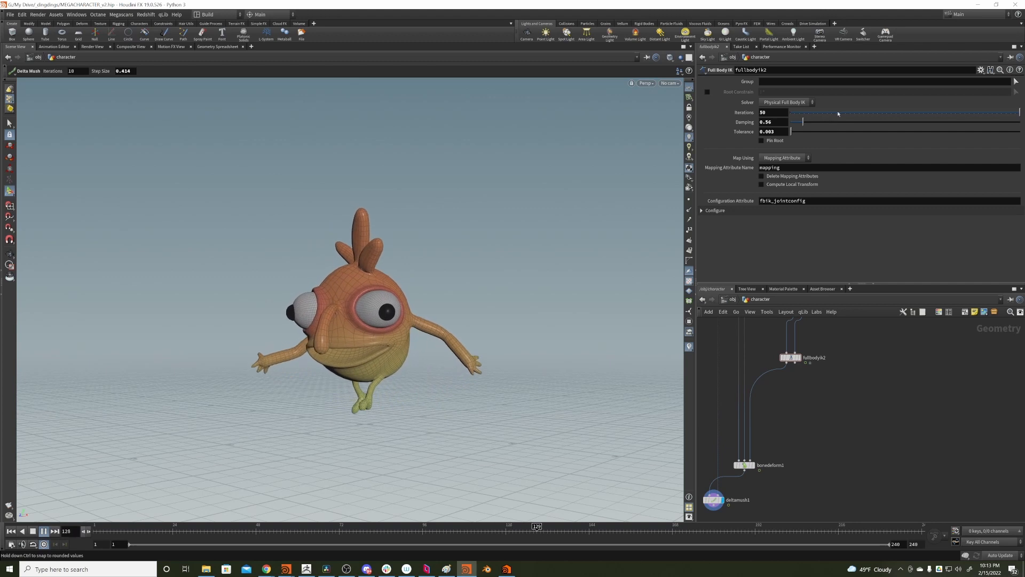
left_click_drag(838, 113, 843, 113)
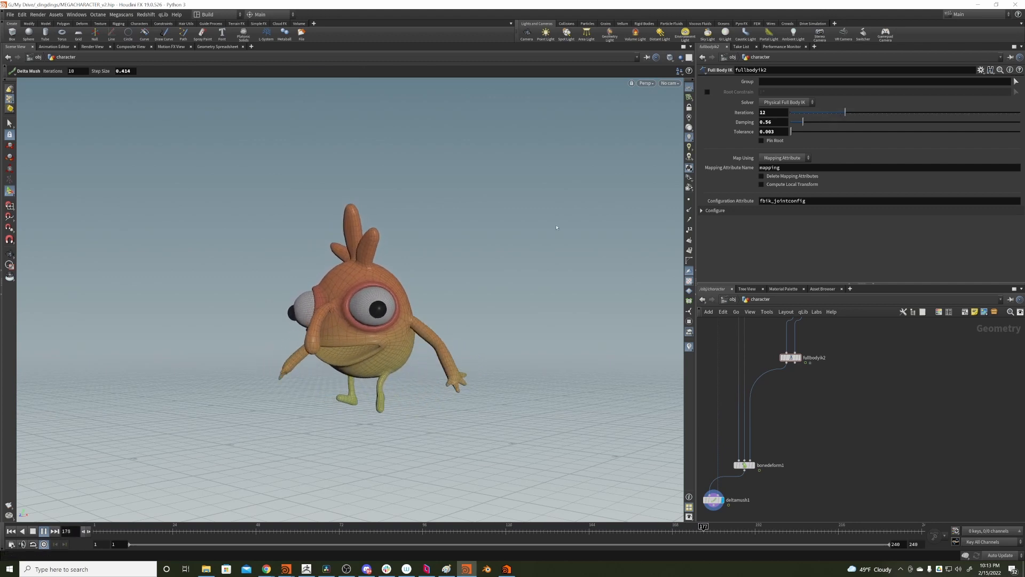
Try the FABRIK solver, return to Physical Full Body IK, and look over the Configure options
left_click(791, 104)
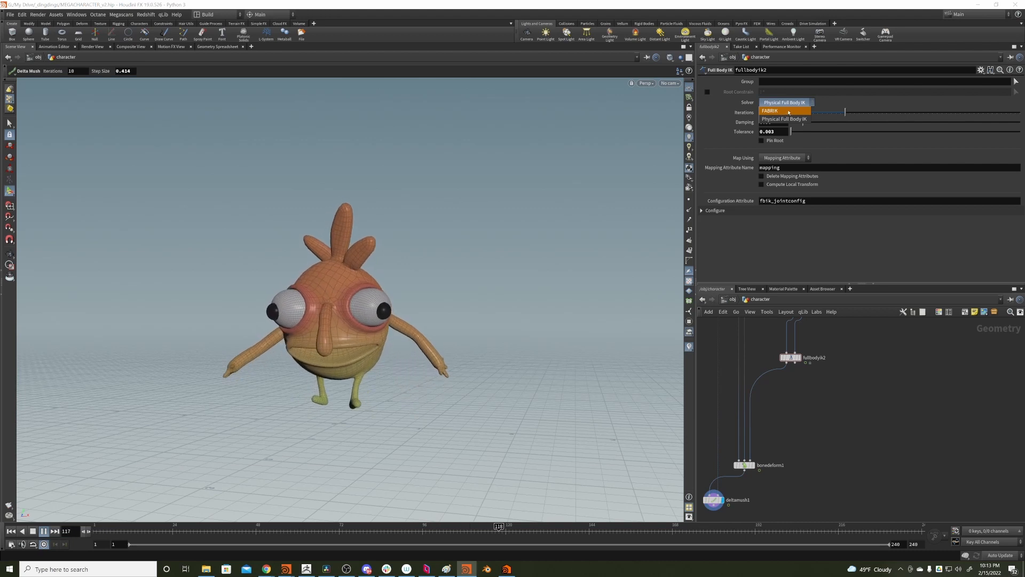
left_click(782, 112)
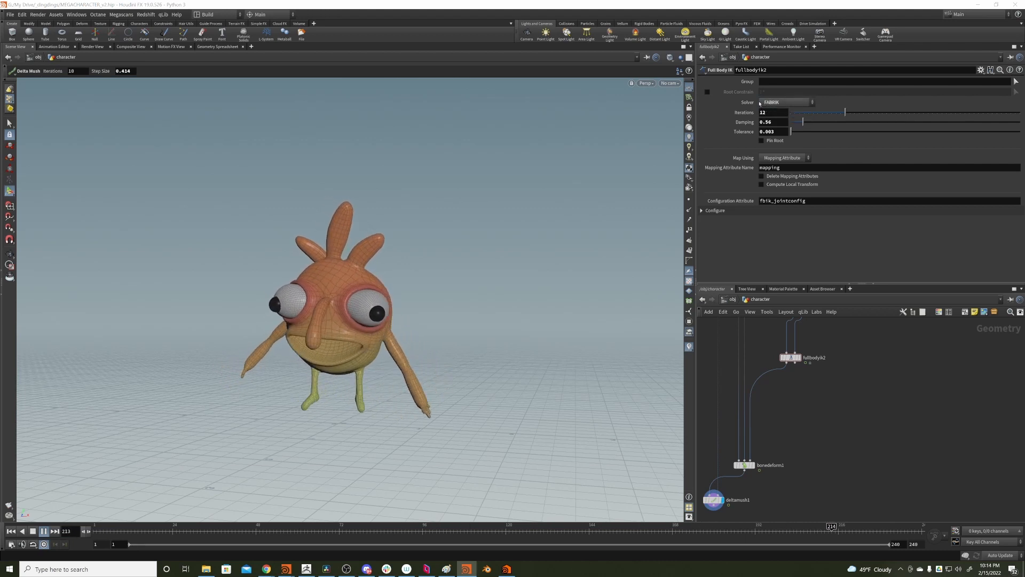
left_click(785, 102)
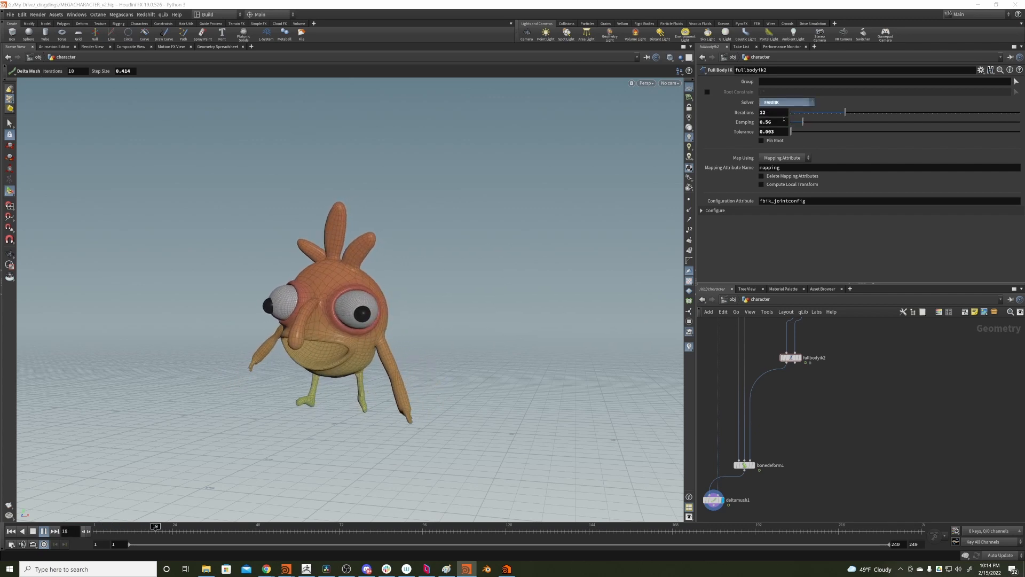
left_click(783, 118)
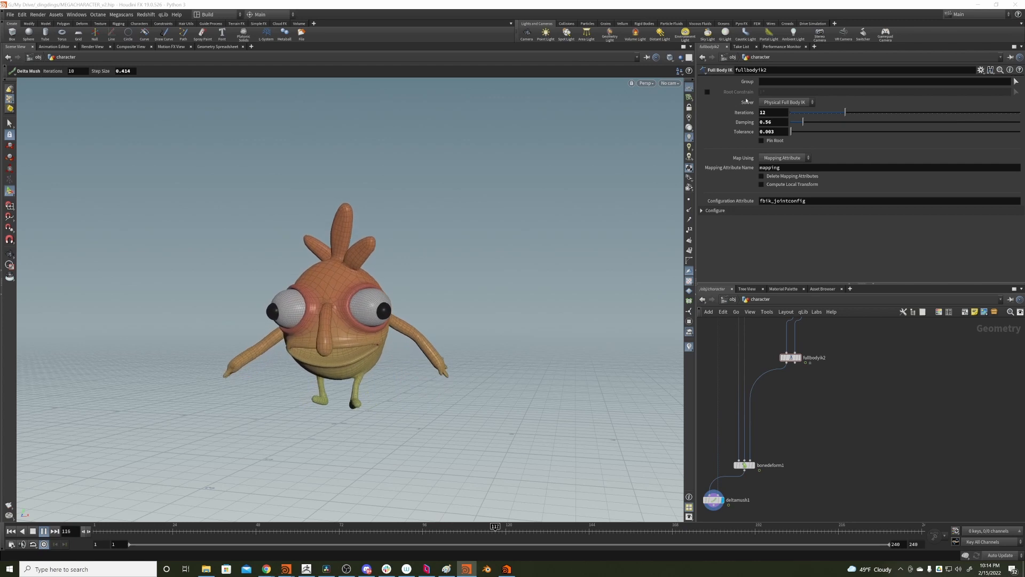
left_click(726, 211)
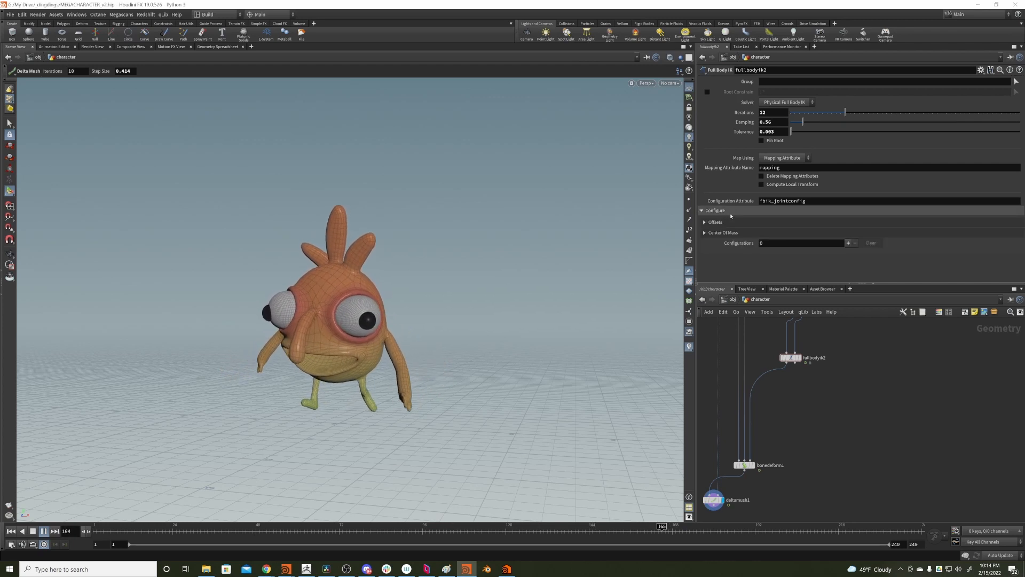
left_click(727, 211)
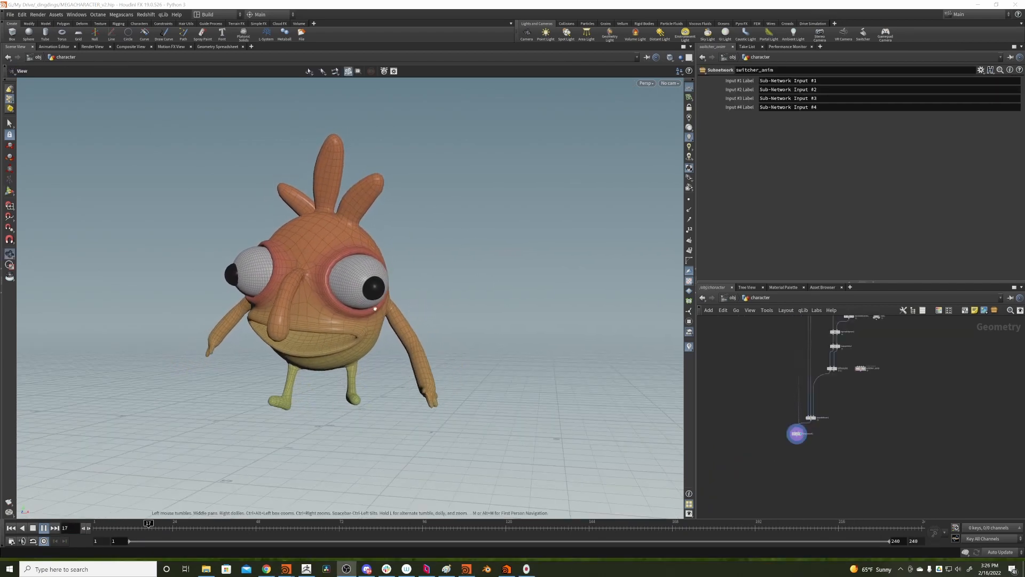
Add a Null node wired below the Delta Mush at the end of the character network
left_click_drag(370, 307, 378, 274, "alt")
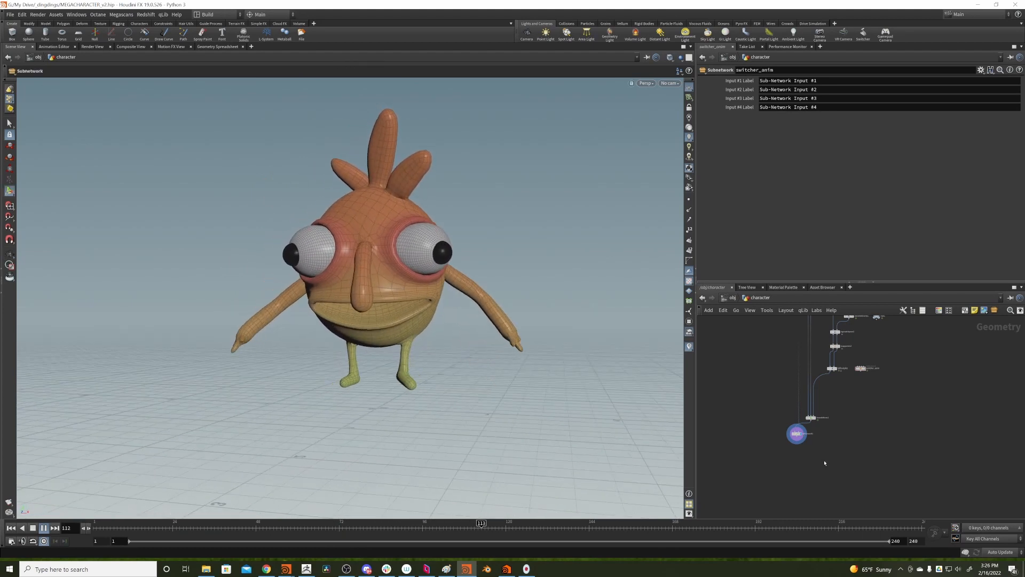
key("Tab")
type("null")
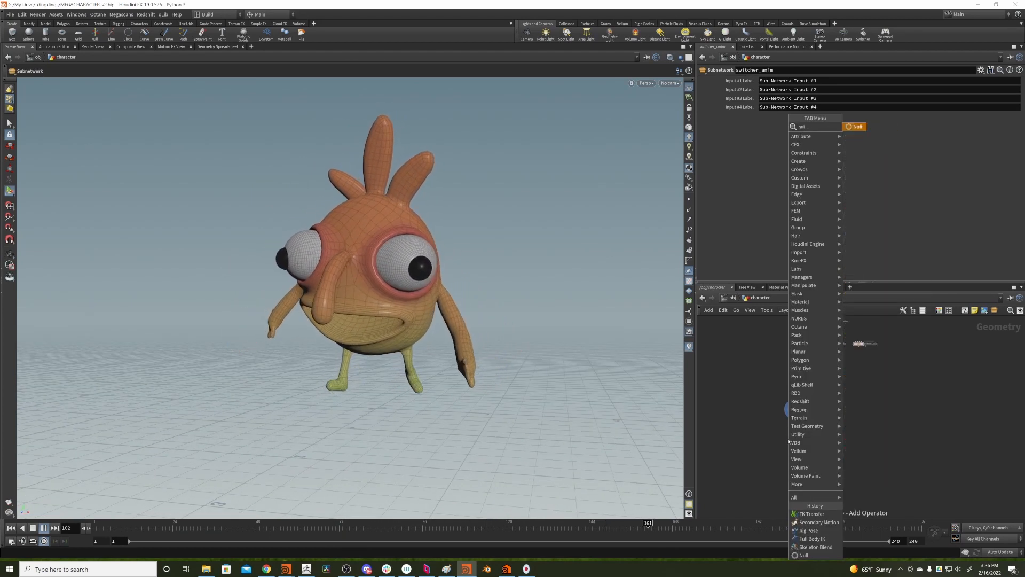
key("Return")
left_click(789, 440)
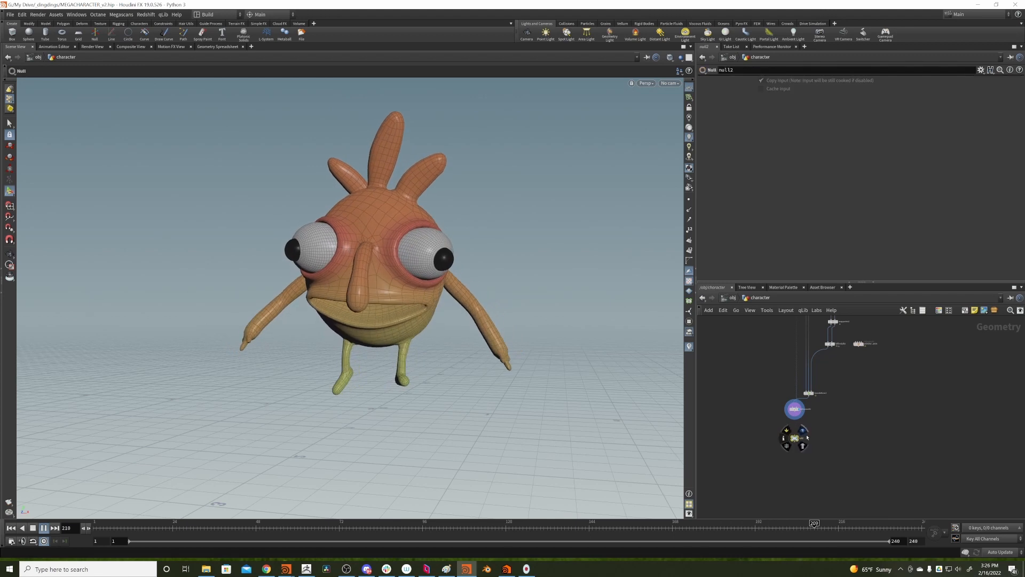
key("l")
Rename the new Null to ANIM_OUT and make it the displayed node
double_click(789, 440)
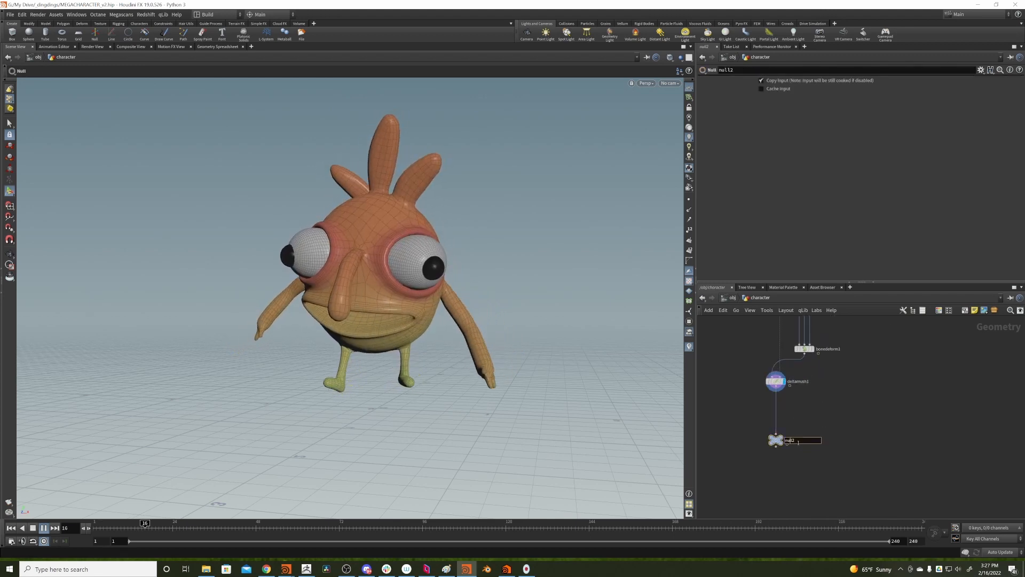
type("AN")
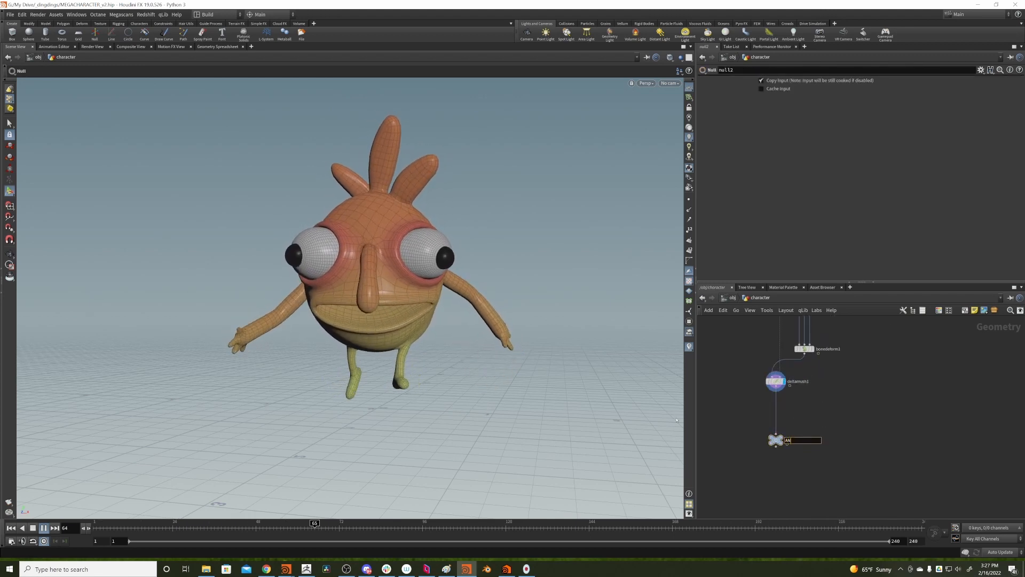
type("IM_OUT")
key("Return")
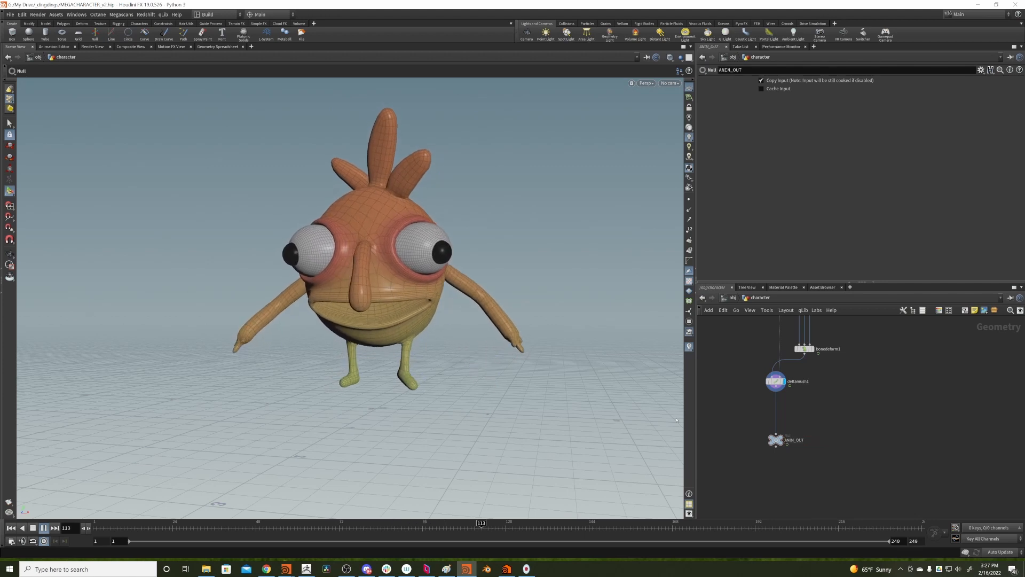
left_click(783, 438)
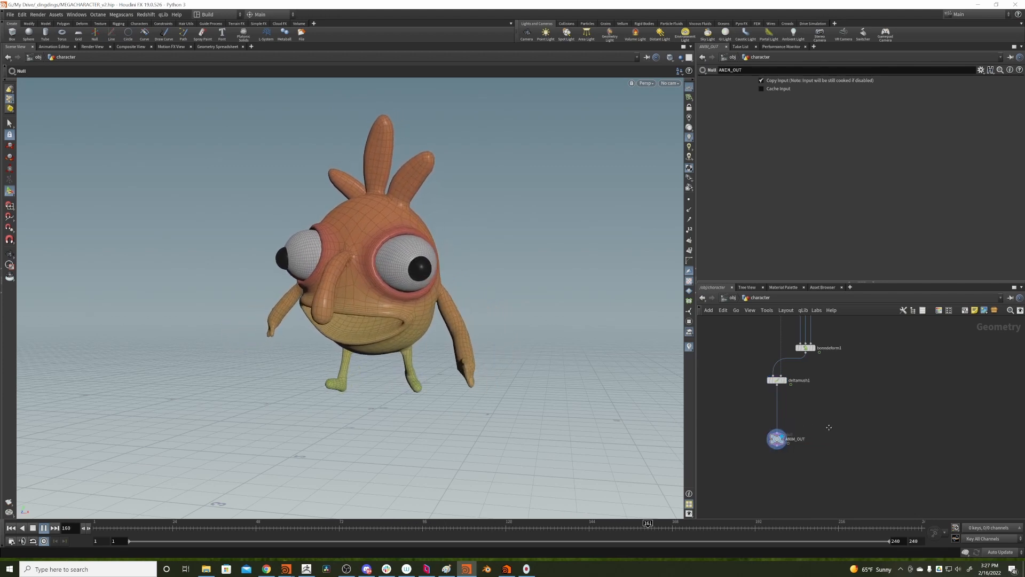
middle_click_drag(807, 457, 808, 406)
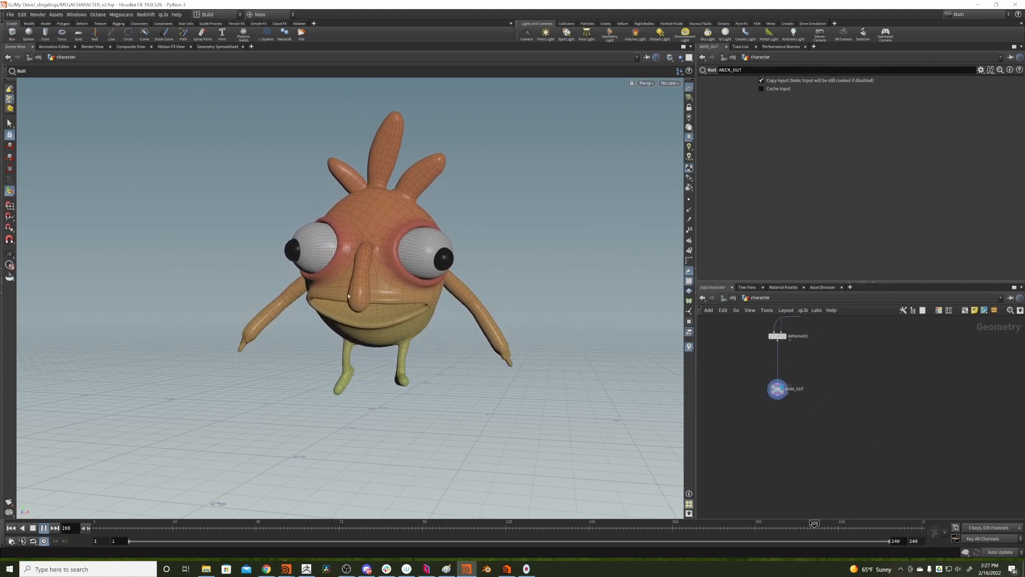
key("Escape")
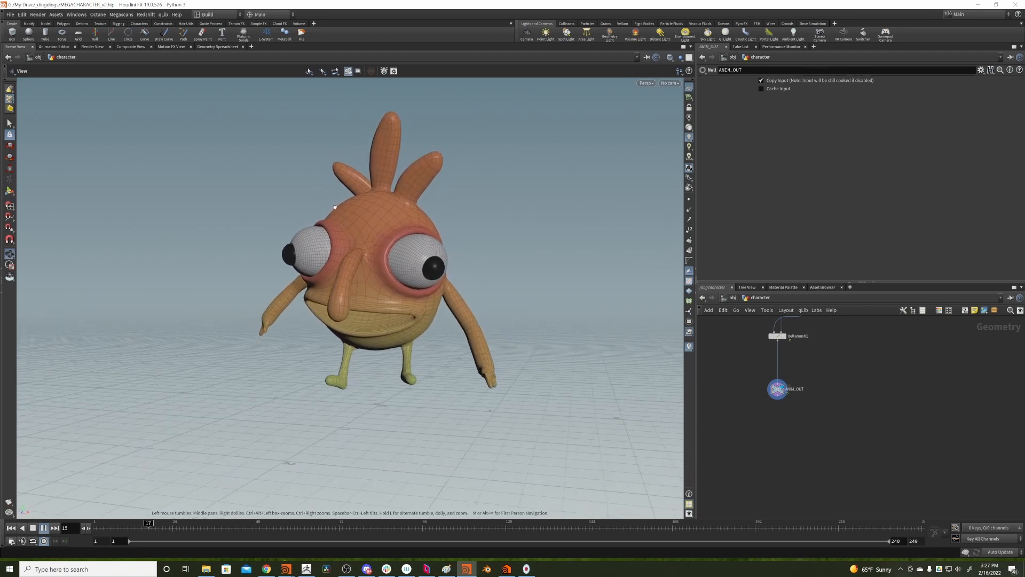